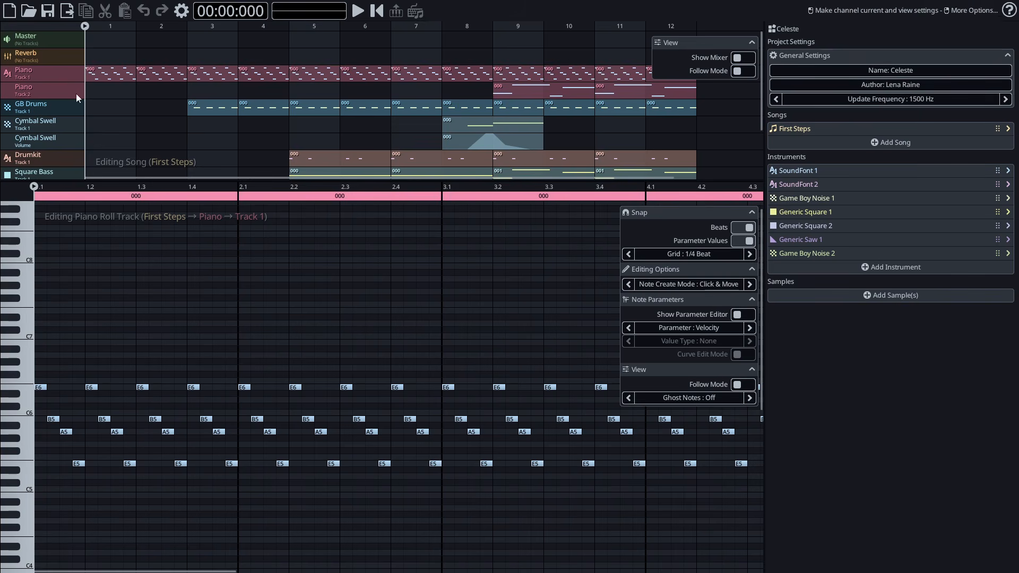
Step: Open the demo song "Celeste - First Steps (Tutorial)"
left_click(29, 11)
left_click(59, 39)
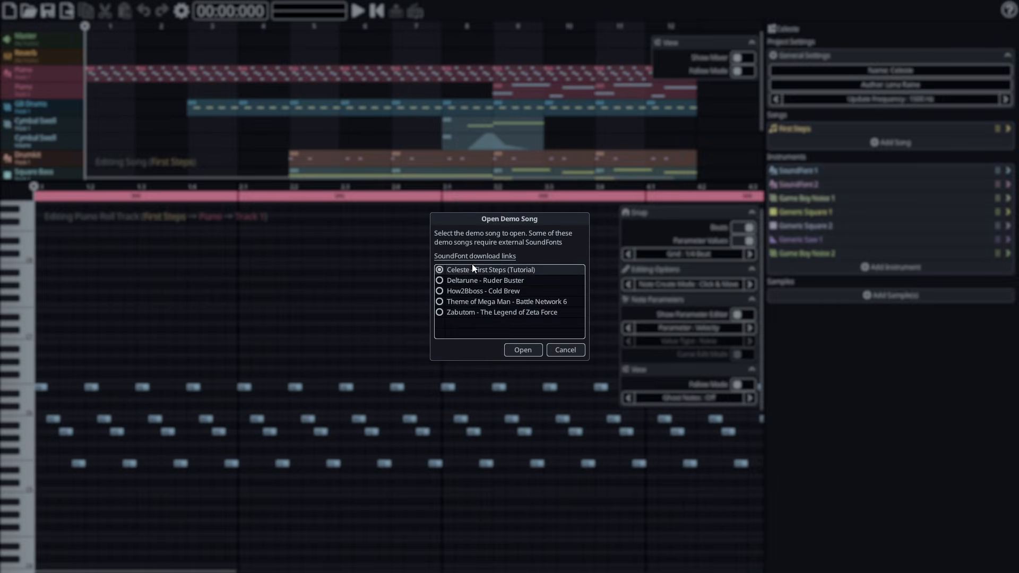
left_click(530, 351)
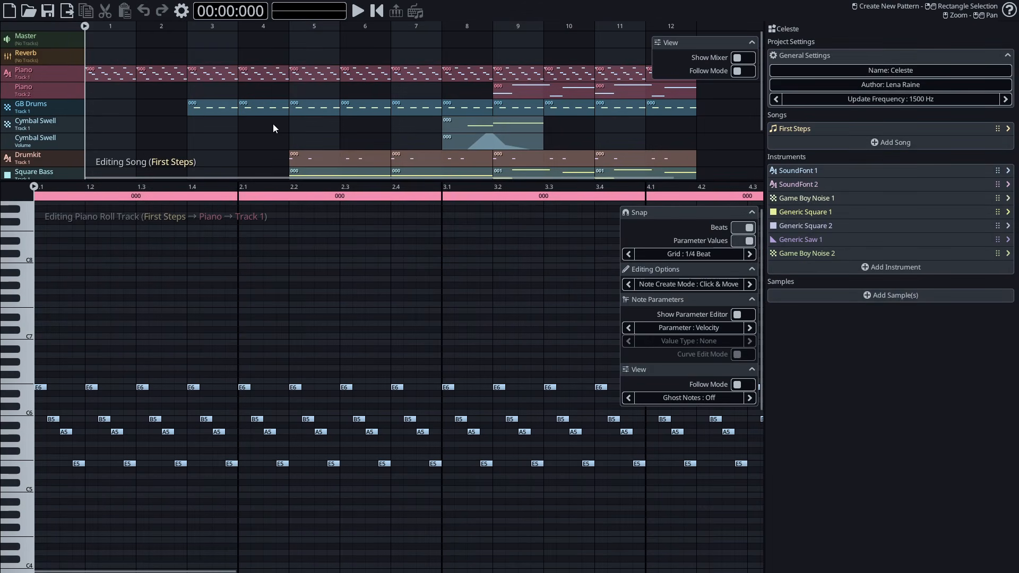
Step: Play the song and show the first GB Drums pattern at bar 3 in the piano roll
key("space")
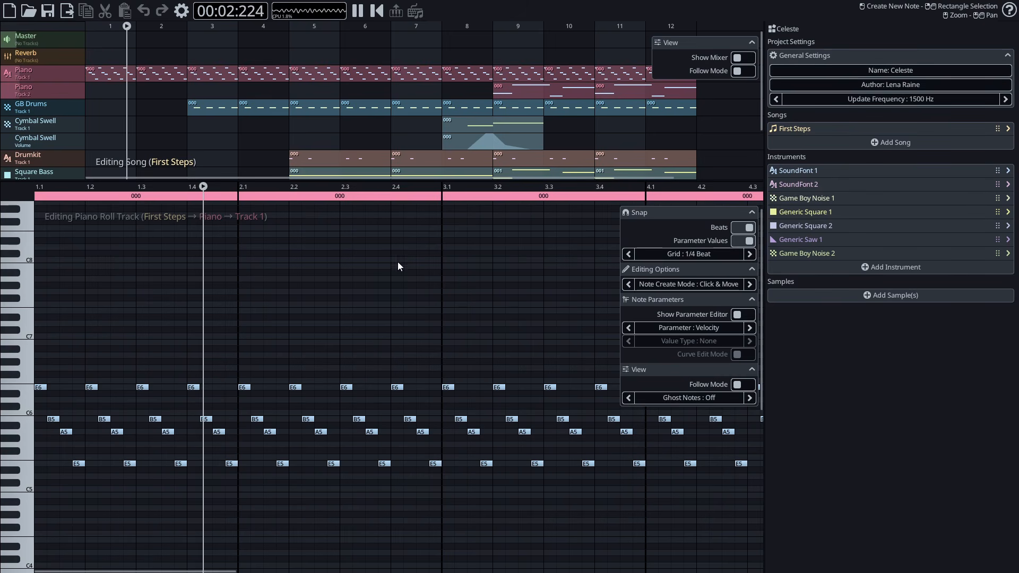
left_click_drag(461, 341, 213, 285)
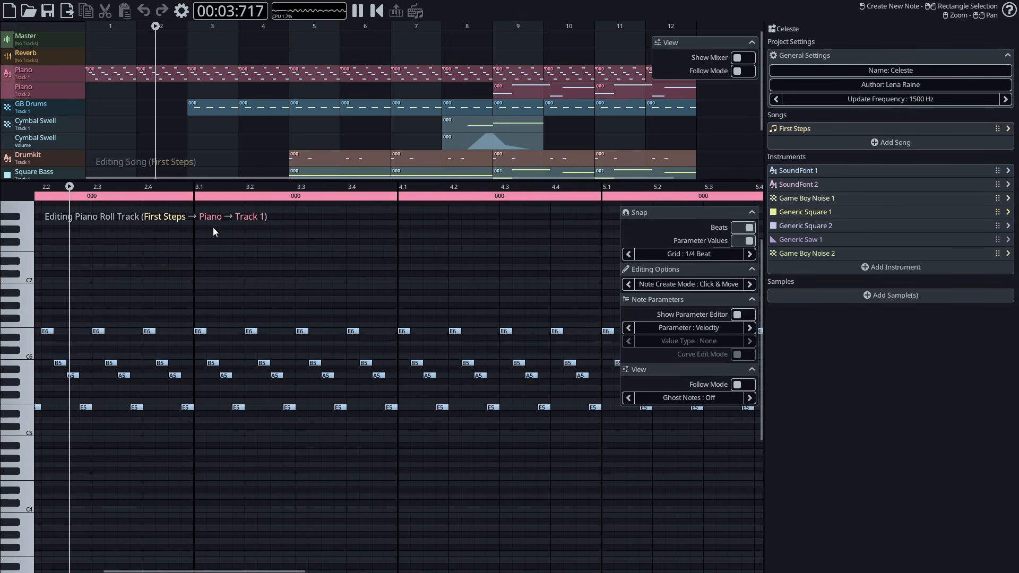
double_click(217, 103)
left_click_drag(275, 280, 244, 269)
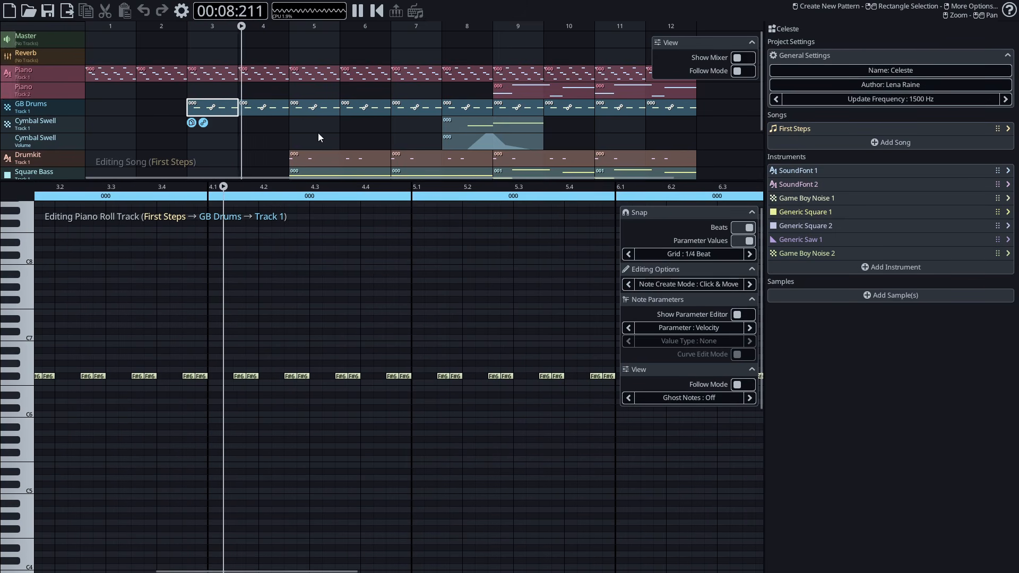
Step: Show the Saw Blip notes from bar 5 and inspect the channel's Filter Frequency automation curve
left_click_drag(318, 133, 252, 63)
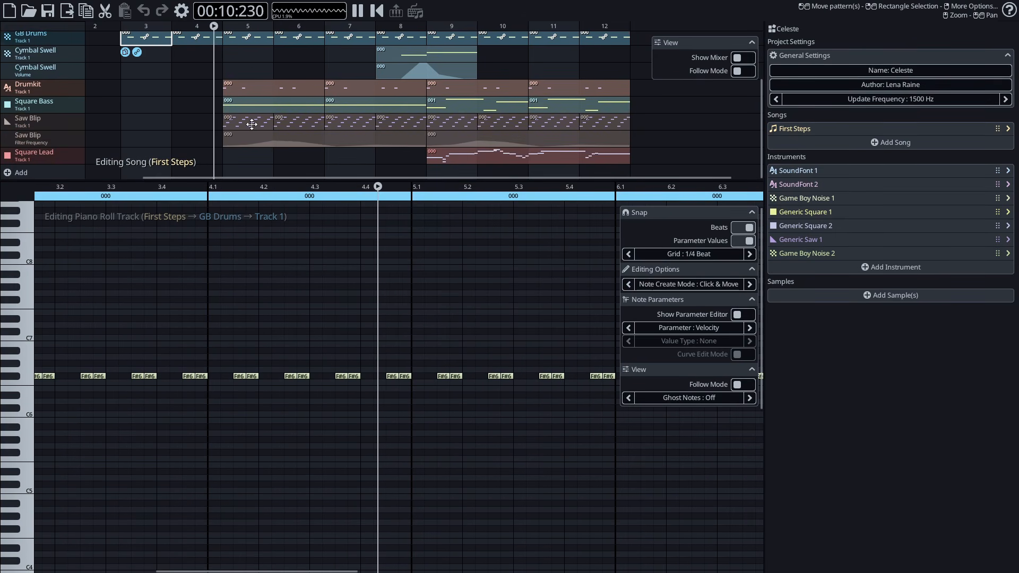
double_click(254, 124)
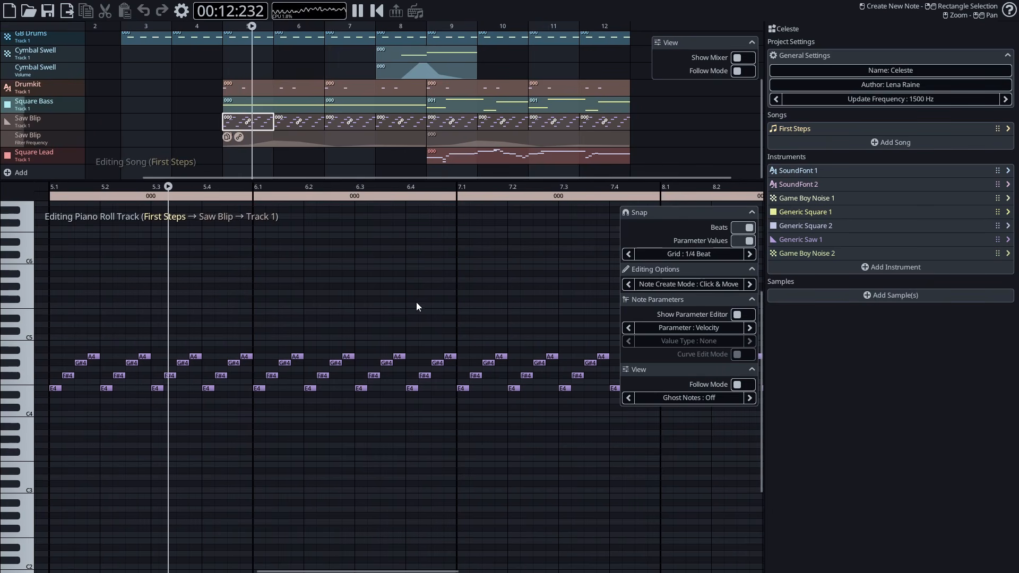
double_click(293, 141)
scroll(405, 336, "down", 3)
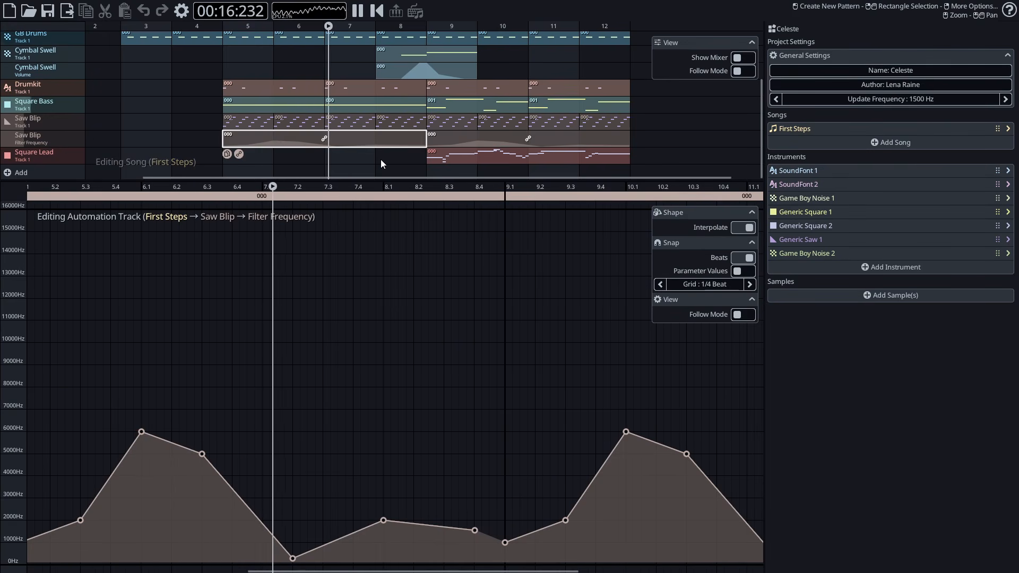
Step: Show the Square Lead pattern starting at bar 9 and look through its notes up to bar 12
left_click_drag(381, 159, 344, 162)
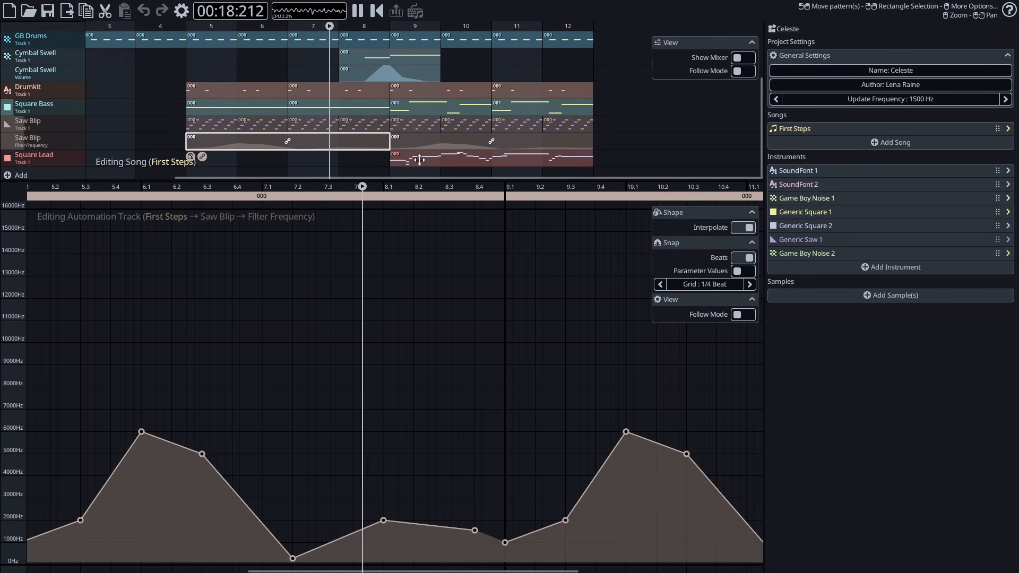
double_click(396, 163)
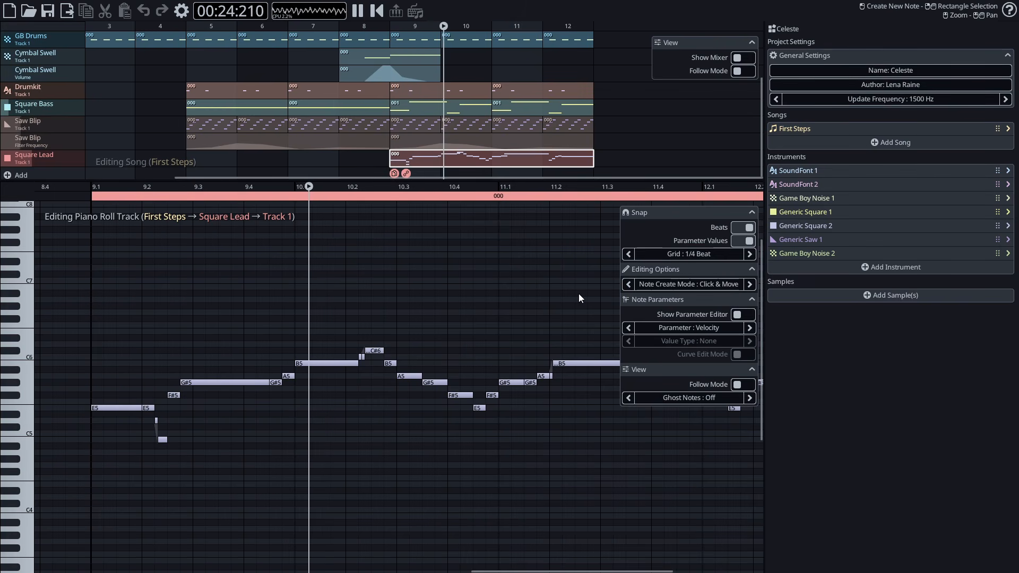
left_click_drag(579, 294, 212, 272)
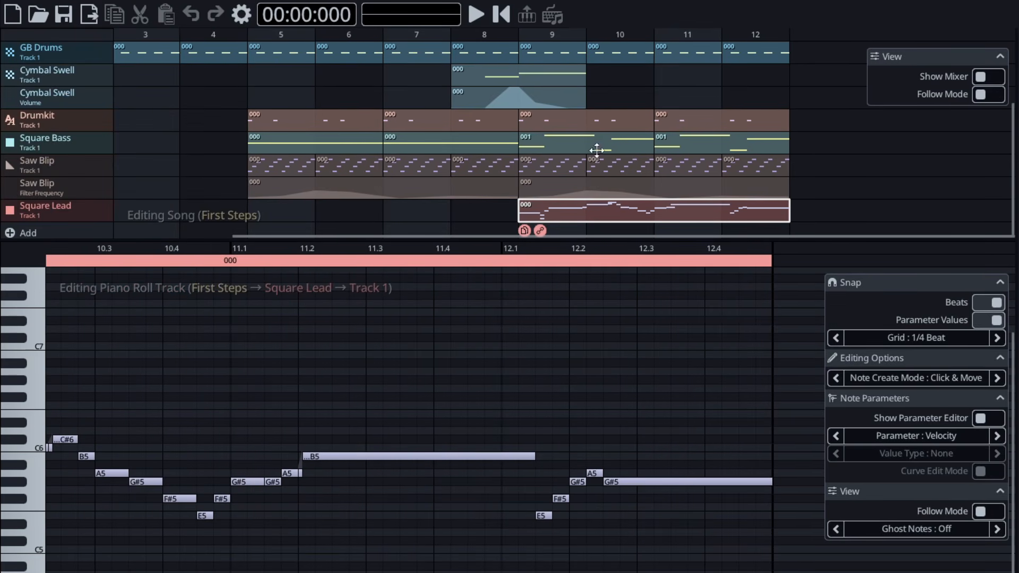
Step: View the Piano channel's settings, including the general settings of its SoundFont 1 instrument
left_click_drag(450, 170, 678, 238)
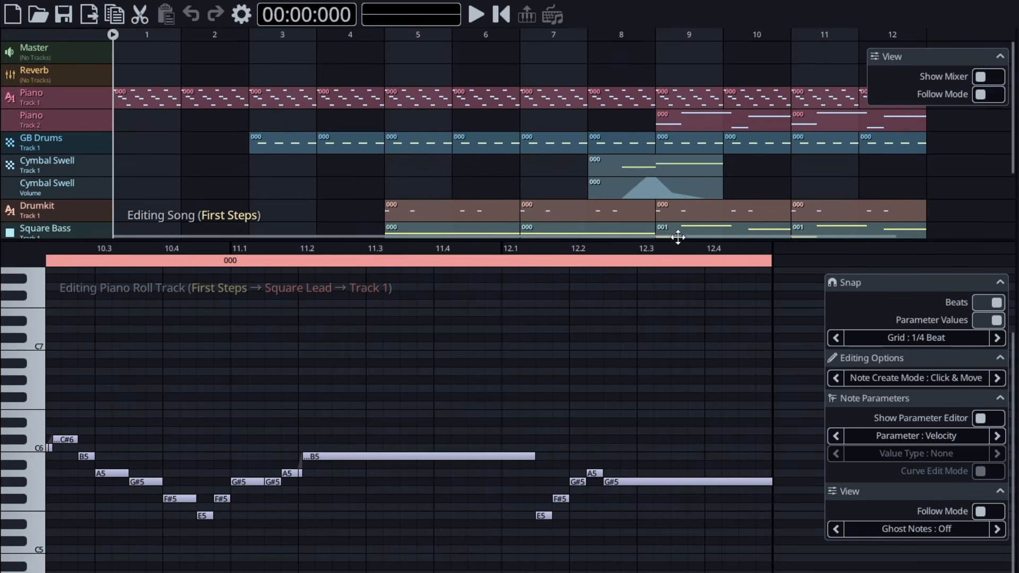
left_click_drag(457, 183, 504, 177)
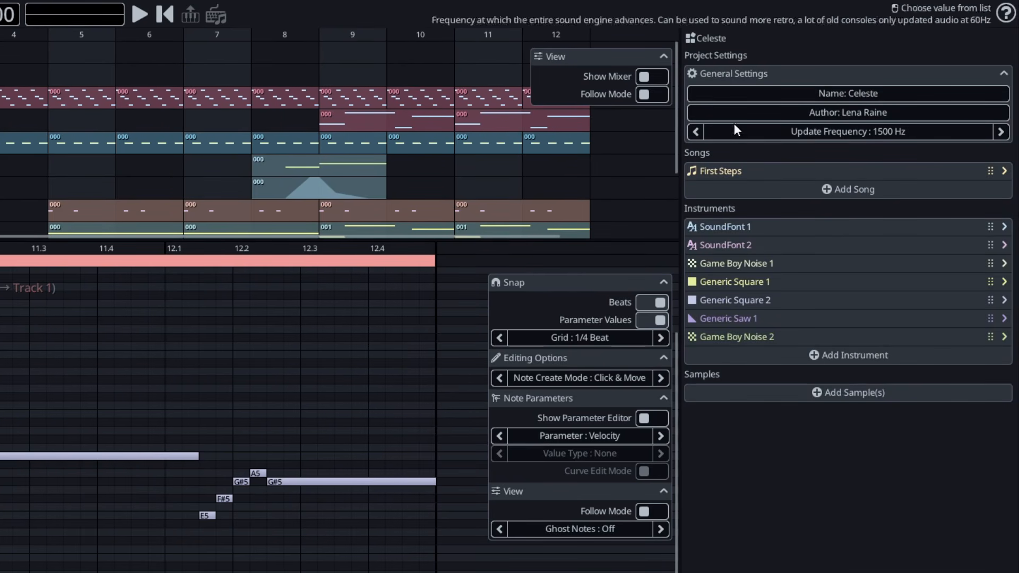
left_click(0, 98)
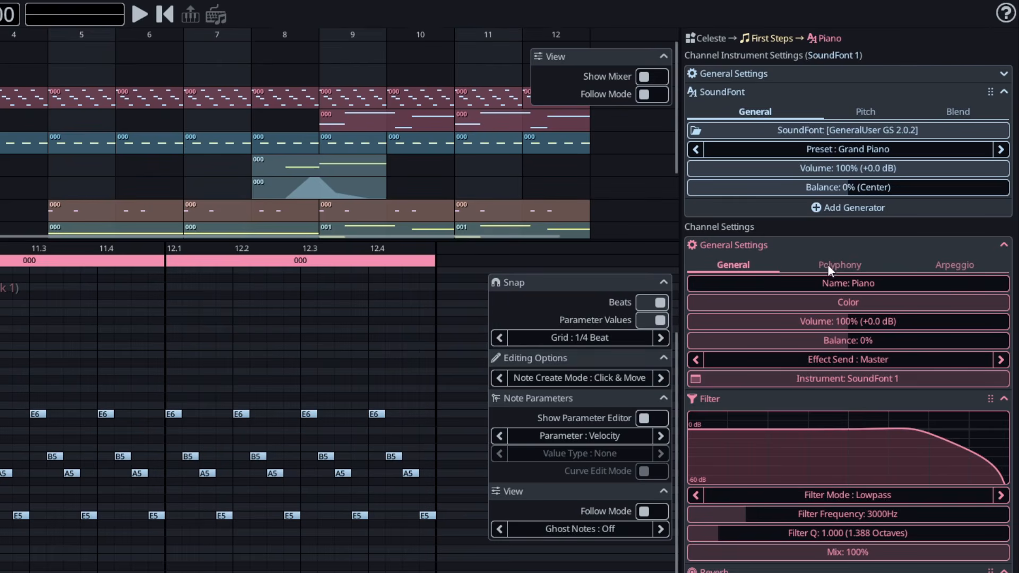
left_click(826, 243)
left_click(826, 242)
left_click(819, 75)
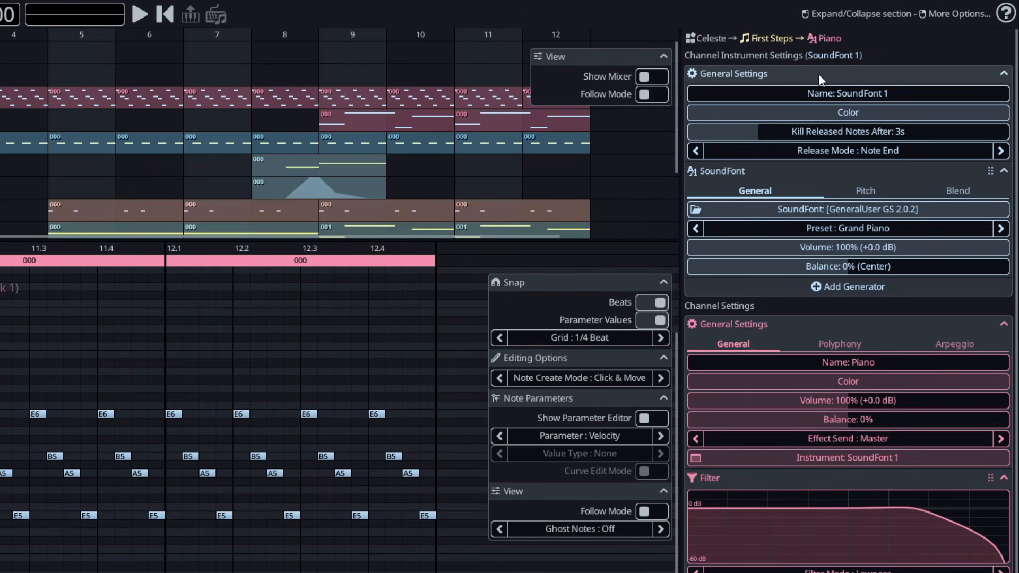
left_click(819, 75)
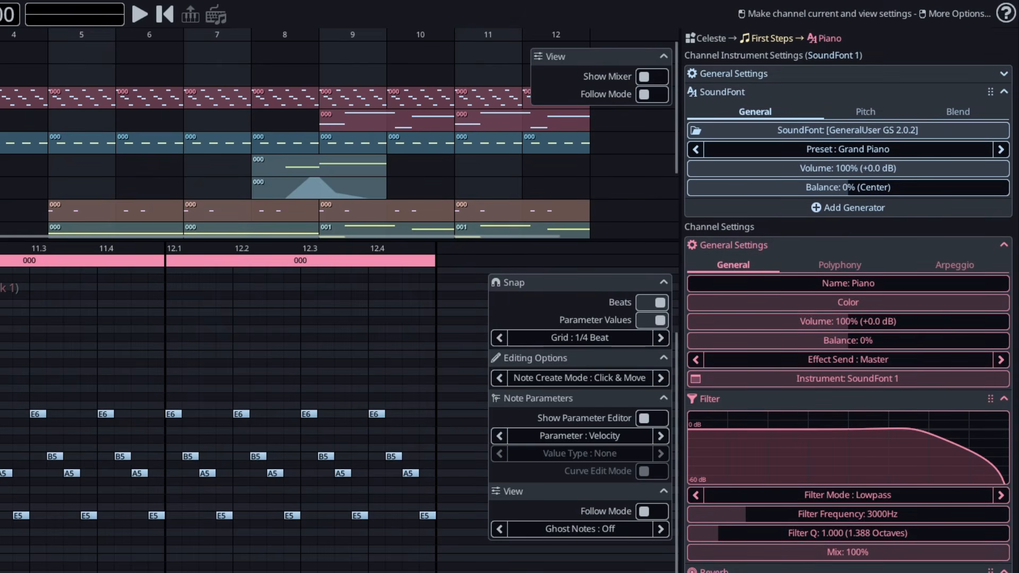
Step: View the GB Drums channel's settings and the Game Boy Noise generator's pitch parameters and envelope
left_click(0, 143)
left_click(805, 112)
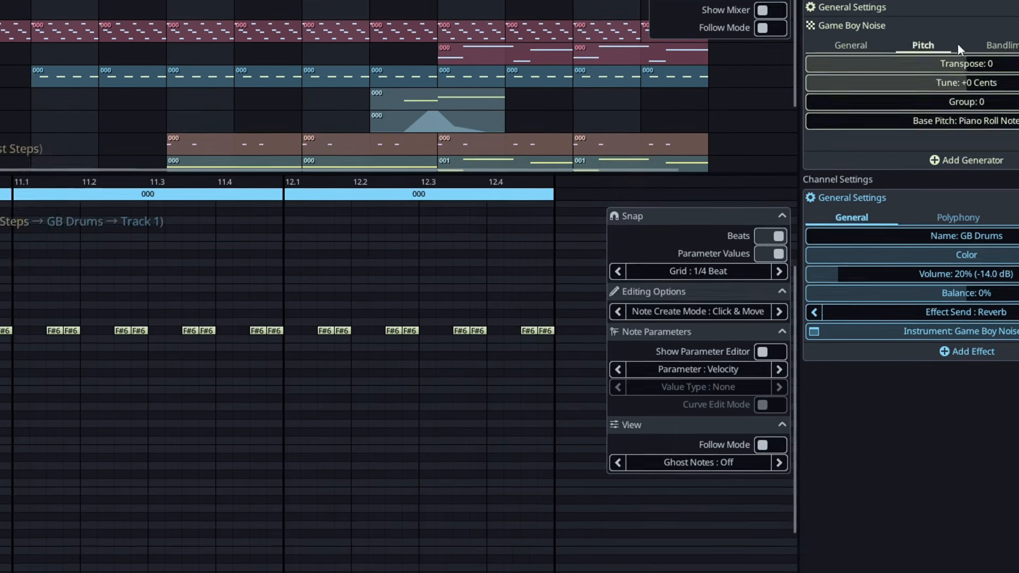
scroll(569, 154, "up", 2)
scroll(569, 155, "left", 1)
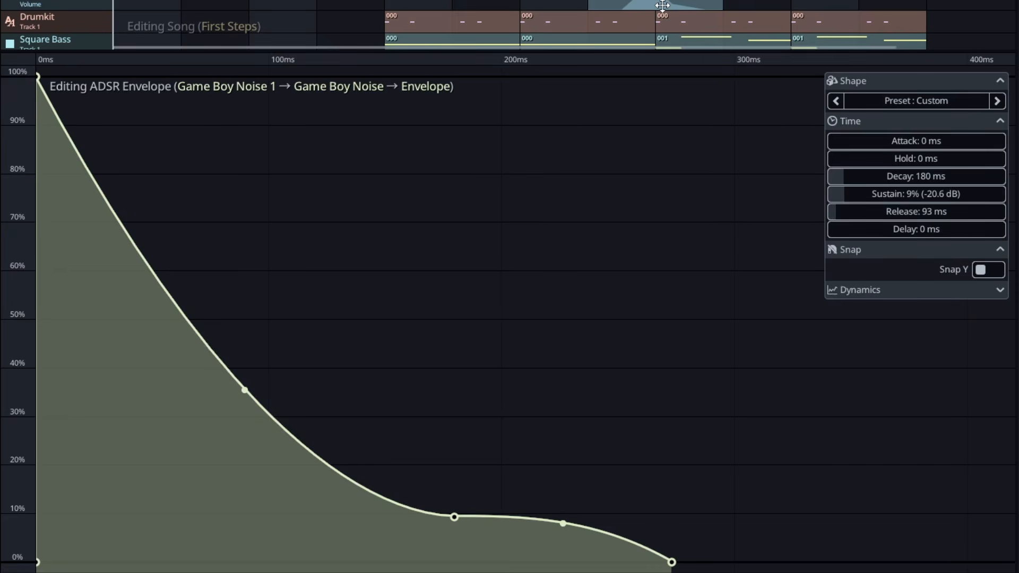
Step: Show the first Piano Track 1 pattern in the piano roll
left_click(662, 5)
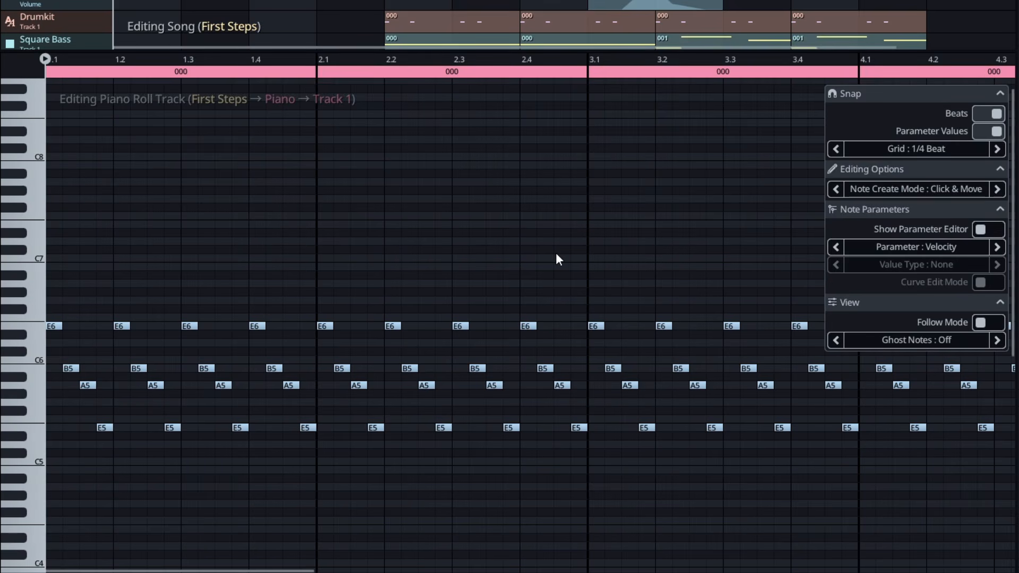
scroll(556, 253, "down", 1)
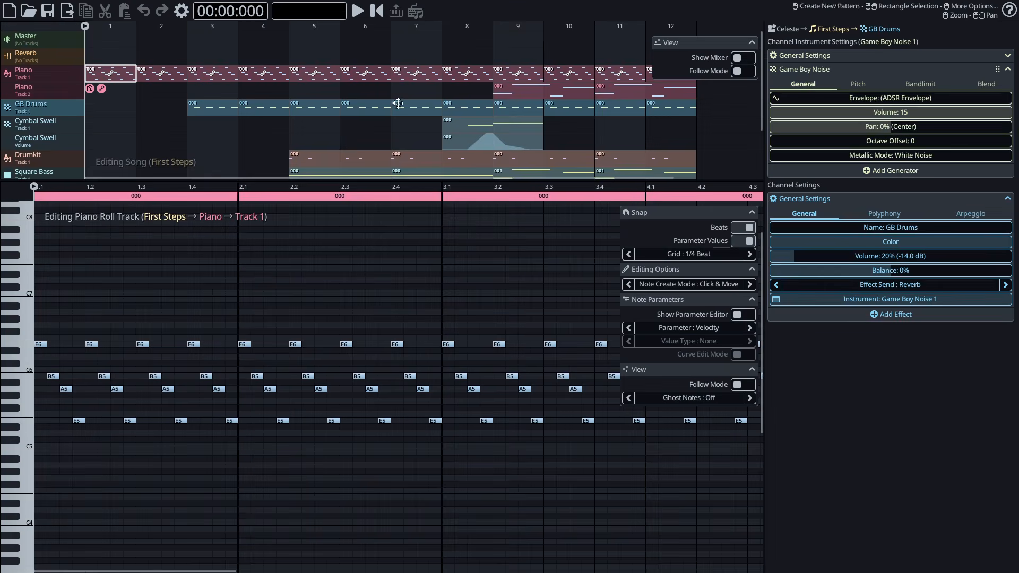
Step: Show the on-screen piano keyboard, make the Piano channel current and play notes upward from C5
left_click(415, 11)
left_click(42, 75)
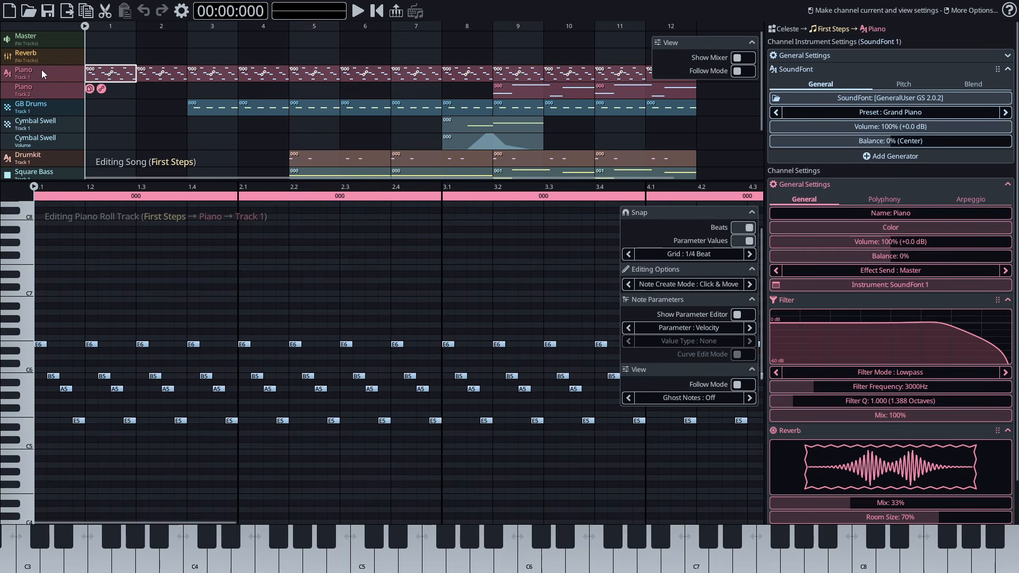
left_click_drag(361, 563, 461, 565)
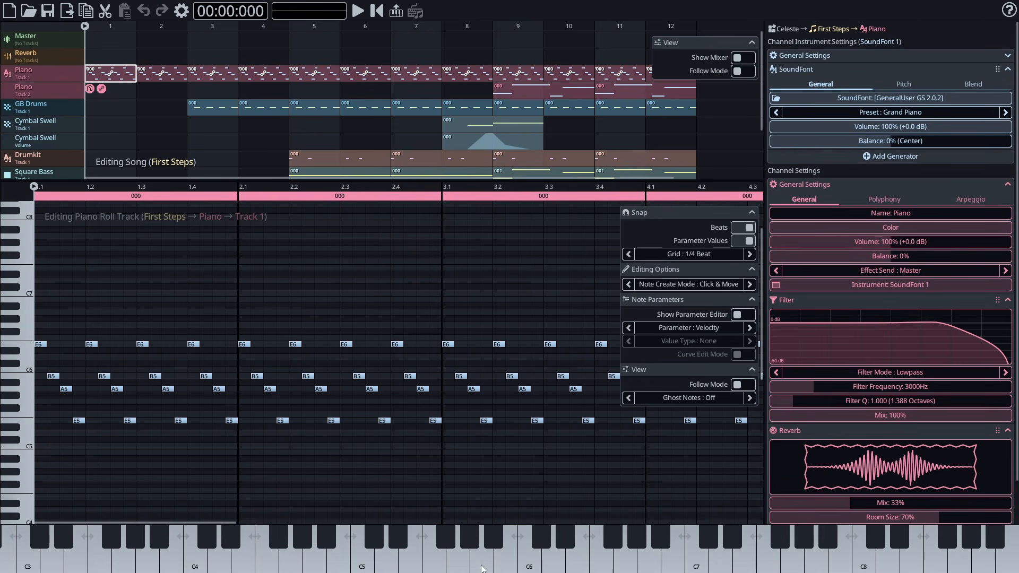
Step: Enable QWERTY keyboard piano input and play three test notes on the Piano channel
left_click(416, 12)
key("q")
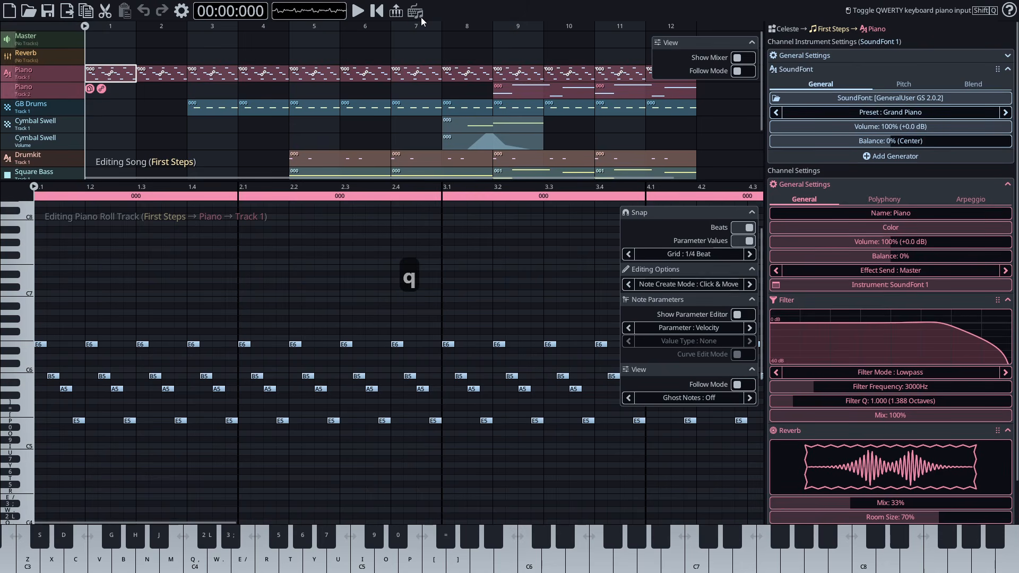
key("e")
key("t")
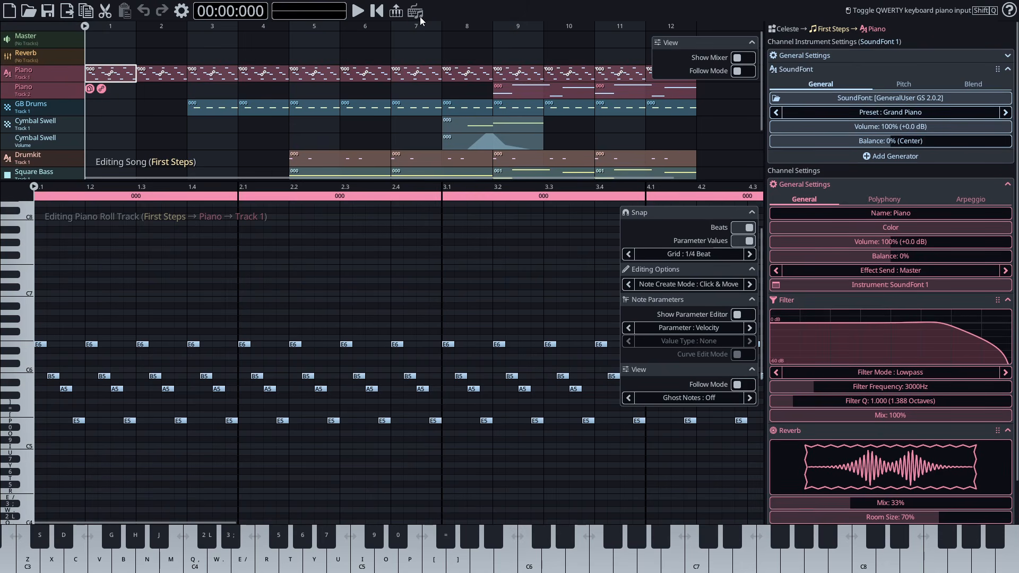
Step: Check the MIDI input device in the program configuration and leave without applying changes
left_click(182, 11)
left_click(400, 288)
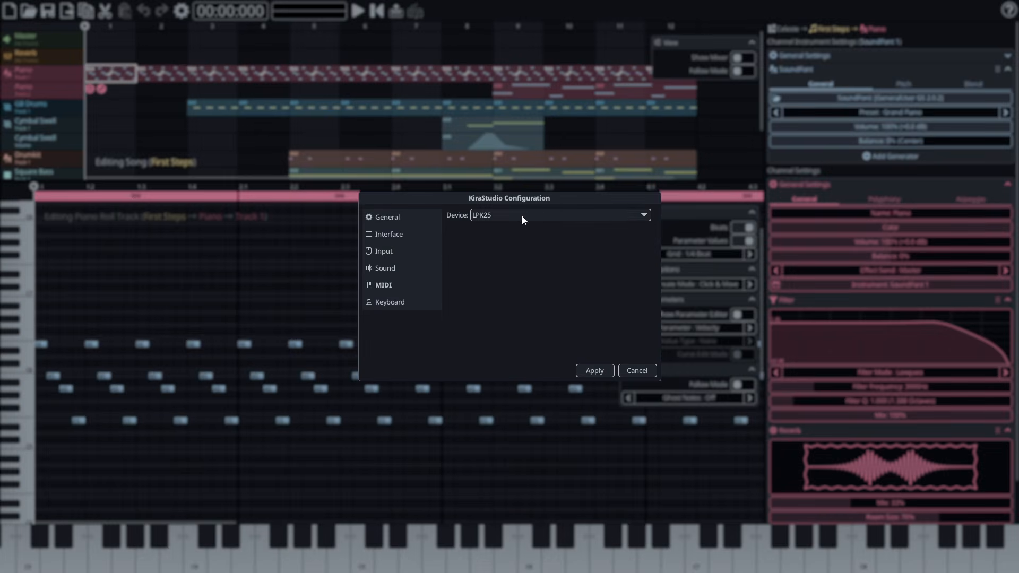
left_click(633, 367)
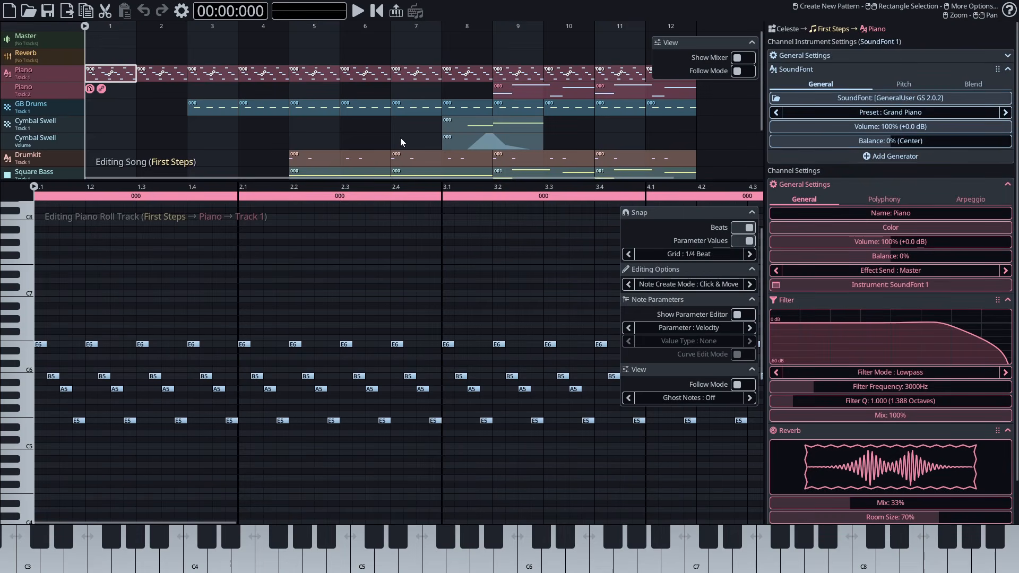
Step: Clear the pattern selection and create empty patterns on Cymbal Swell Track 1 in bars 5, 6 and 7
key("Escape")
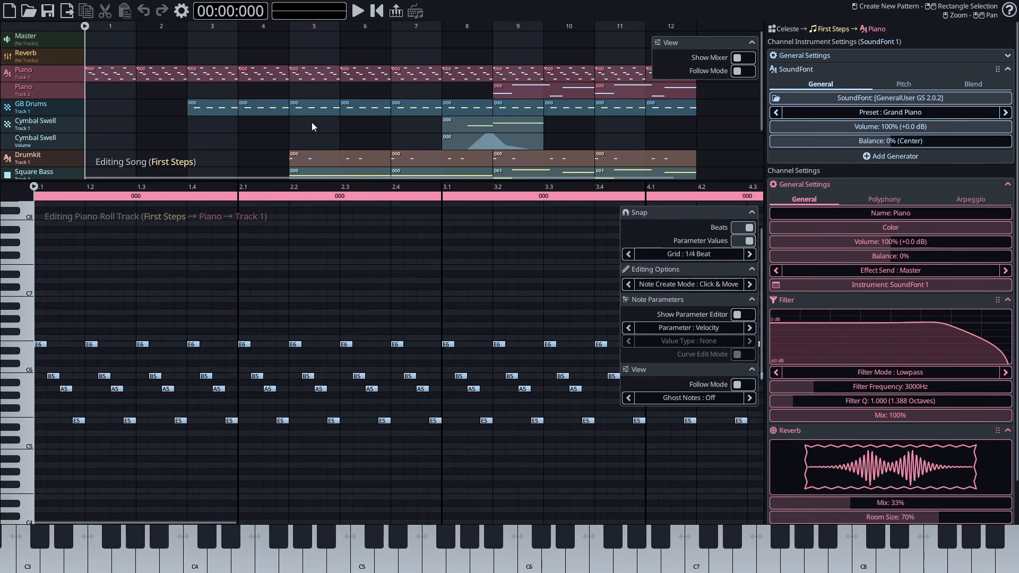
left_click(311, 122)
left_click(361, 123)
left_click(417, 123)
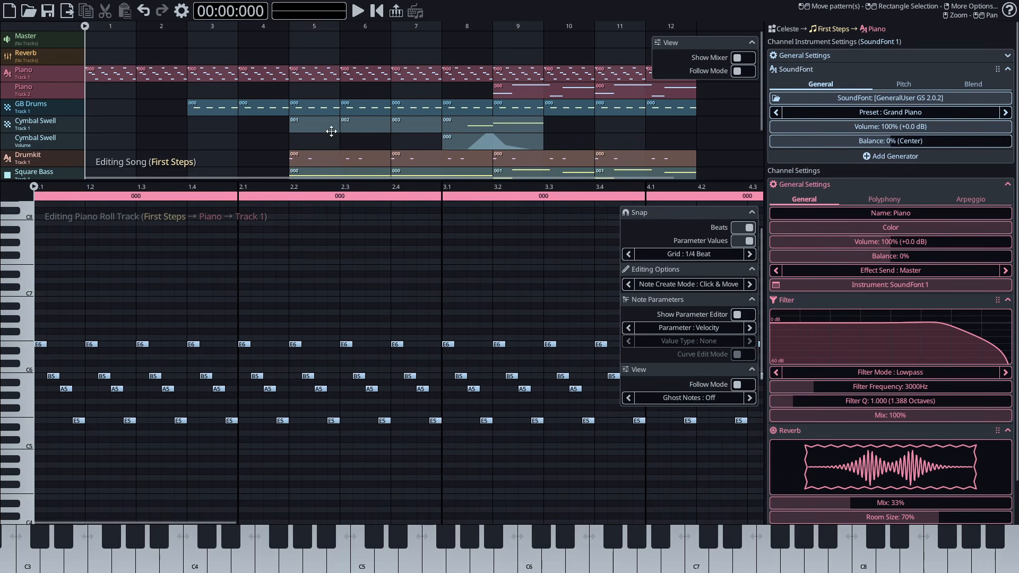
Step: Delete the three empty Cymbal Swell patterns in bars 5, 6 and 7
double_click(317, 123)
double_click(377, 123)
double_click(413, 125)
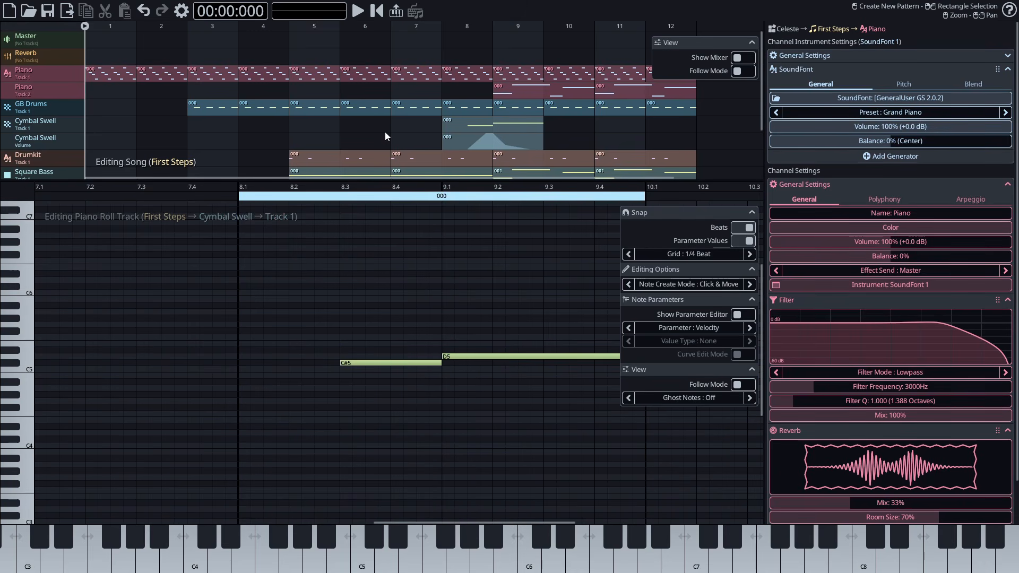
Step: Examine the context options of a GB Drums pattern, the Piano track, the SoundFont volume and the channel balance
right_click(320, 106)
right_click(44, 75)
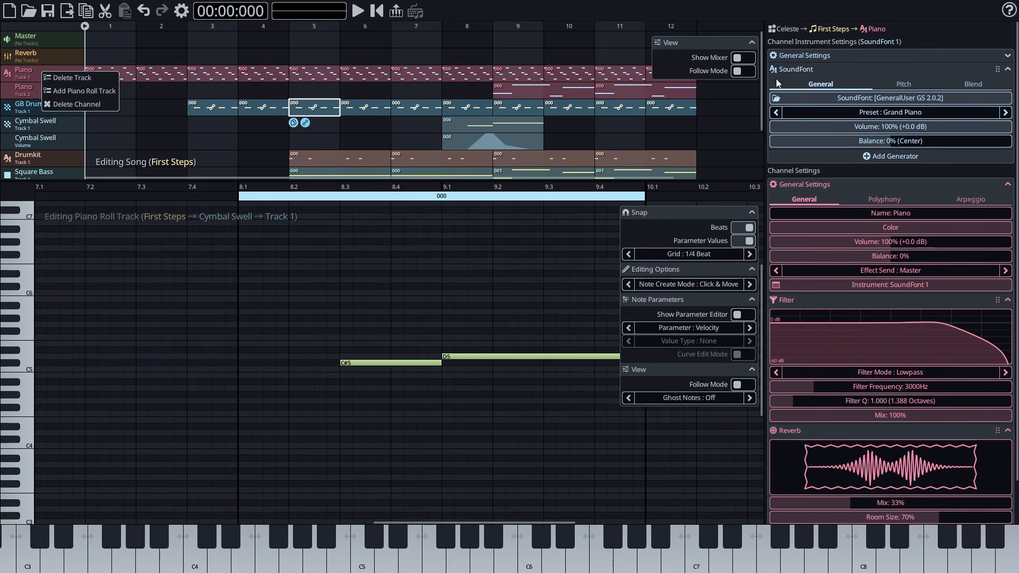
right_click(816, 128)
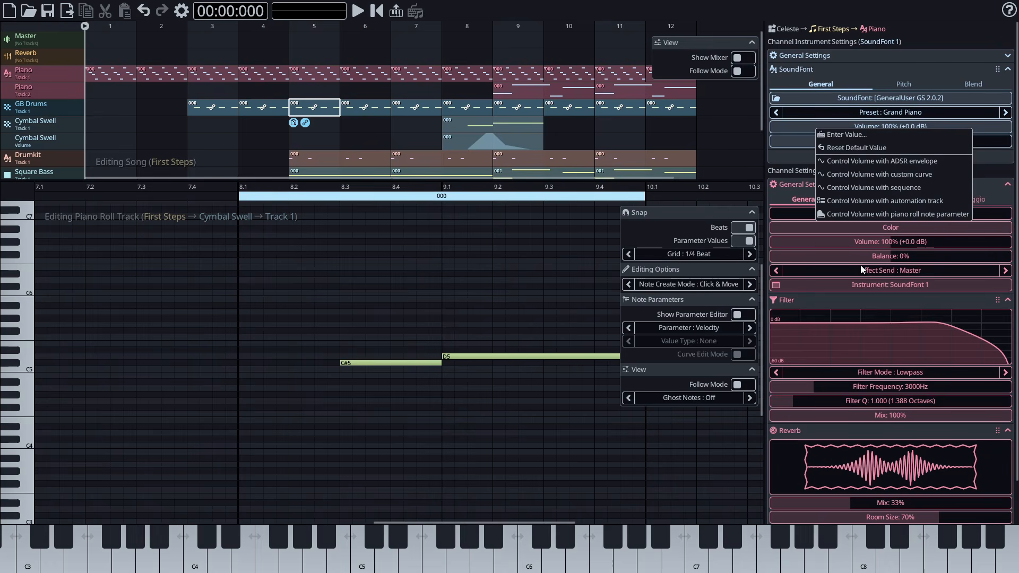
left_click(850, 254)
right_click(850, 253)
key("Escape")
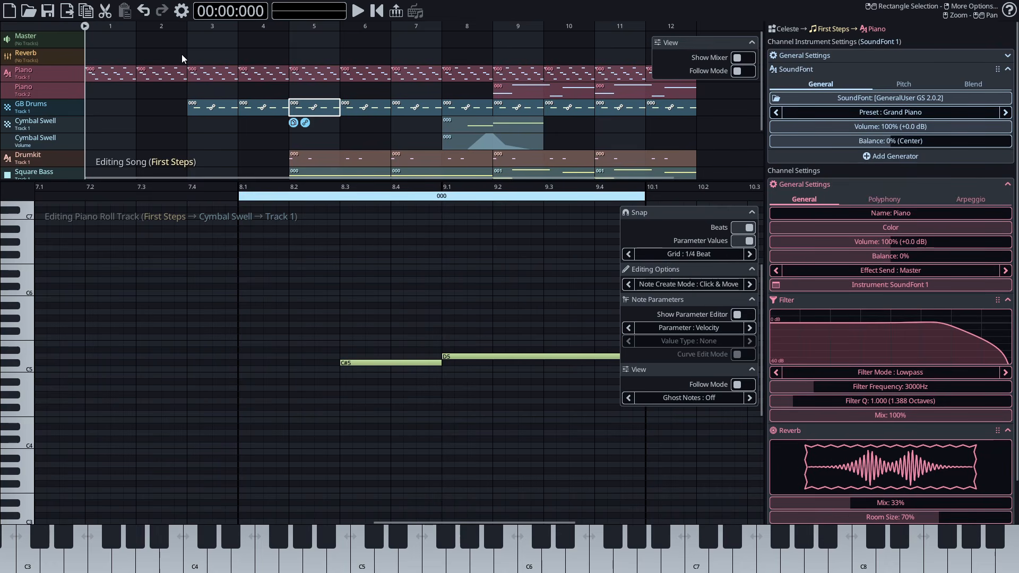
Step: Box-select the Piano and GB Drums patterns across bars 2 to 7 and a block of Piano notes, and clear the selection
left_click_drag(136, 49, 447, 150)
left_click(420, 72)
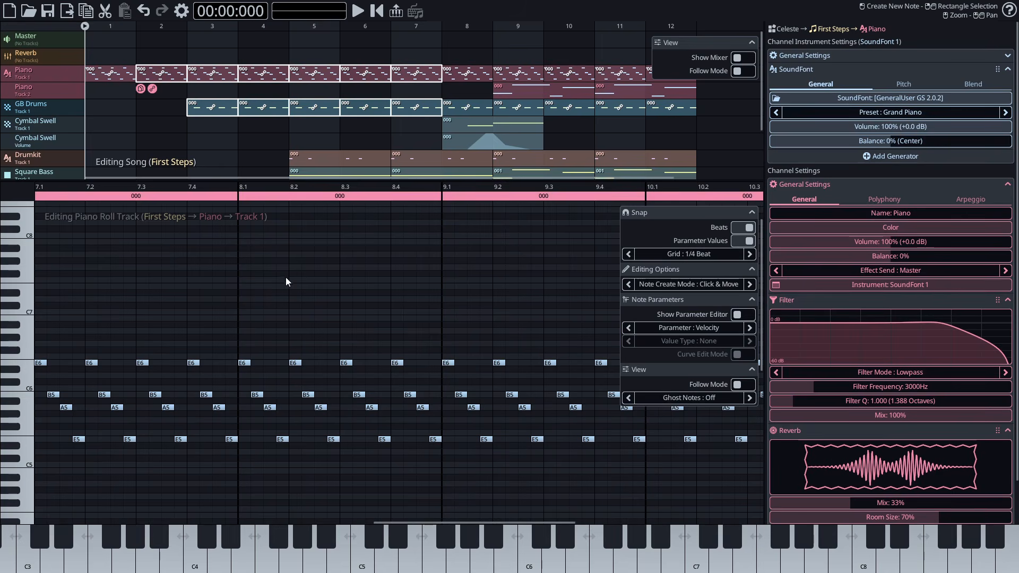
left_click_drag(250, 276, 543, 489)
key("Escape")
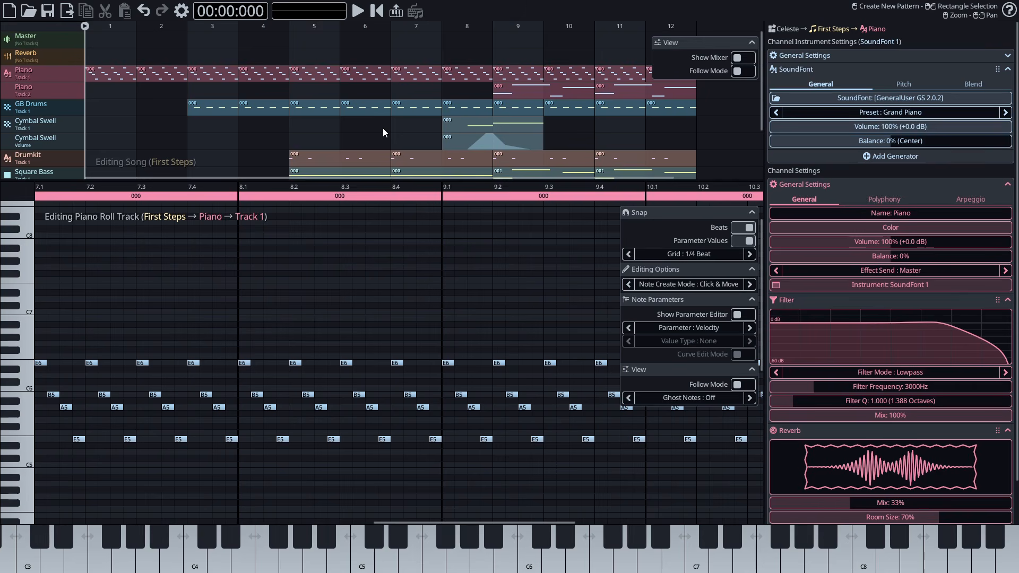
scroll(390, 126, "up", 3)
scroll(391, 126, "down", 3)
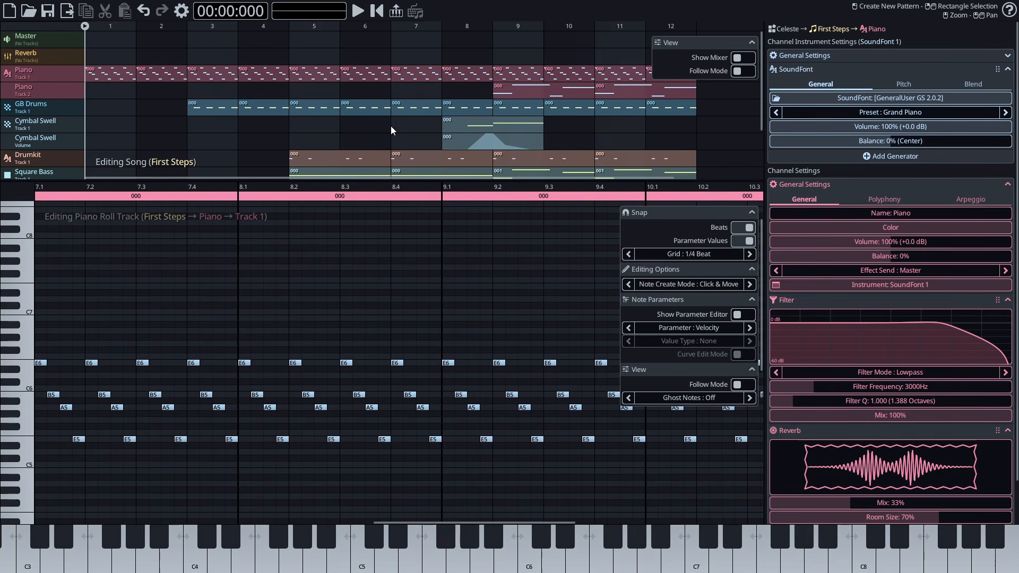
Step: Examine the Piano notes and the song's patterns at different zoom levels and positions
scroll(390, 126, "down", 1)
scroll(320, 305, "up", 3)
scroll(320, 307, "down", 3)
left_click_drag(306, 348, 226, 298)
left_click_drag(319, 105, 395, 125)
scroll(321, 108, "up", 3)
scroll(20, 331, "up", 6)
scroll(19, 332, "down", 2)
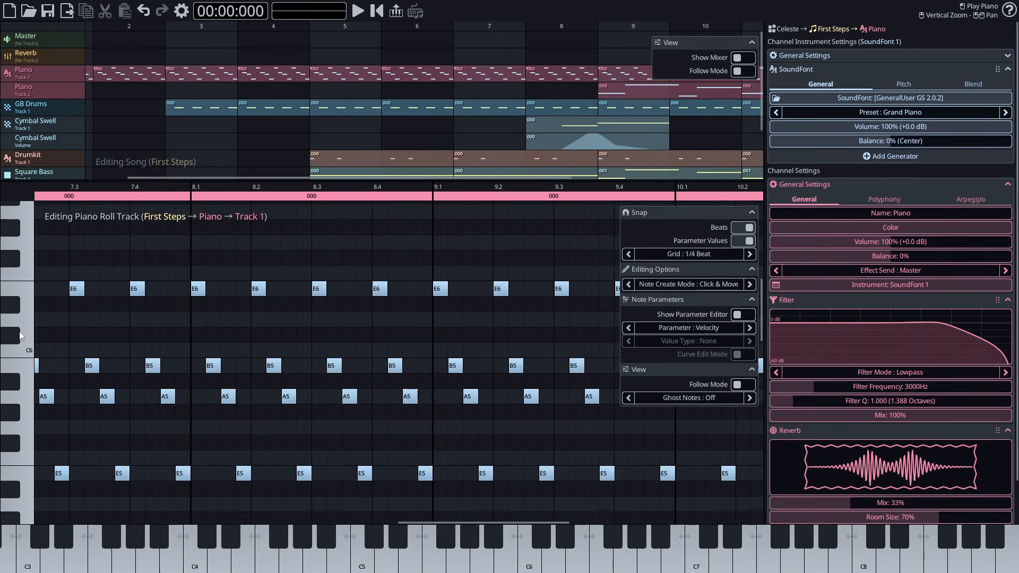
scroll(19, 334, "down", 2)
Step: Examine the ADSR envelope of the GB Drums channel's Game Boy Noise generator
left_click(32, 106)
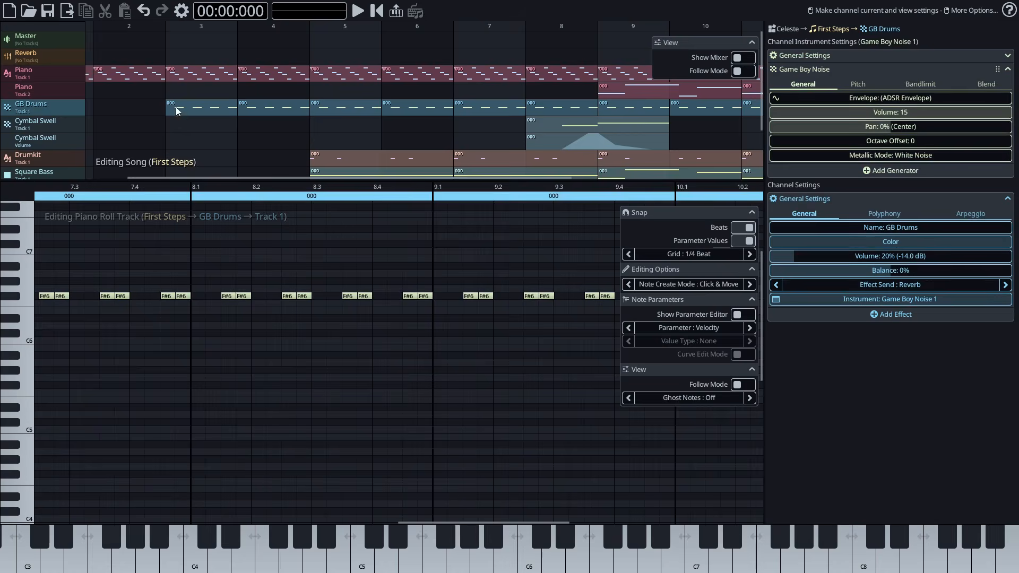
left_click(781, 102)
scroll(17, 365, "up", 5)
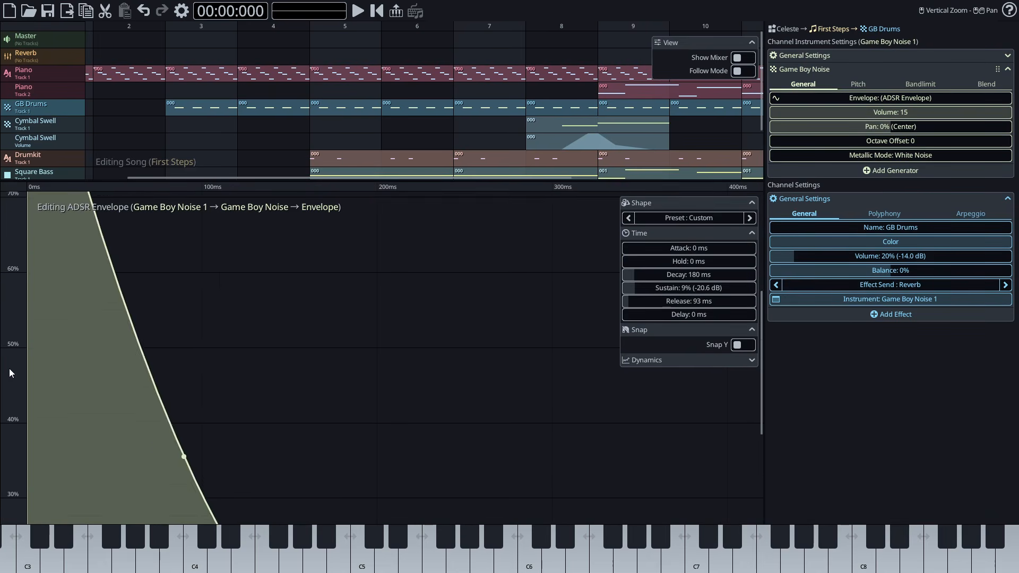
scroll(8, 368, "down", 5)
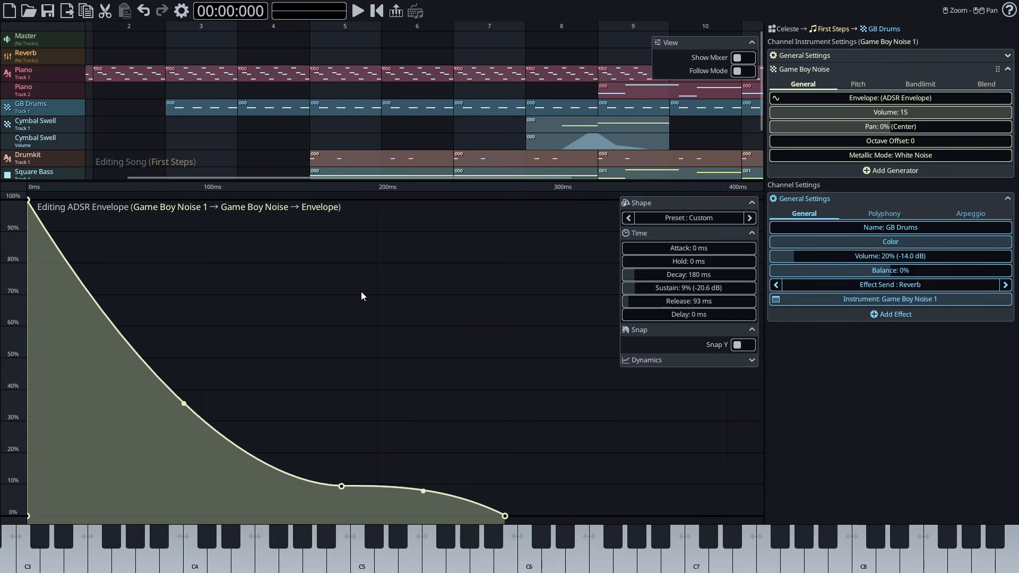
Step: Undo all the earlier edits to the song, including the creation and deletion of the empty Cymbal Swell patterns
key("ctrl+z")
key("ctrl+z")
key("ctrl+z")
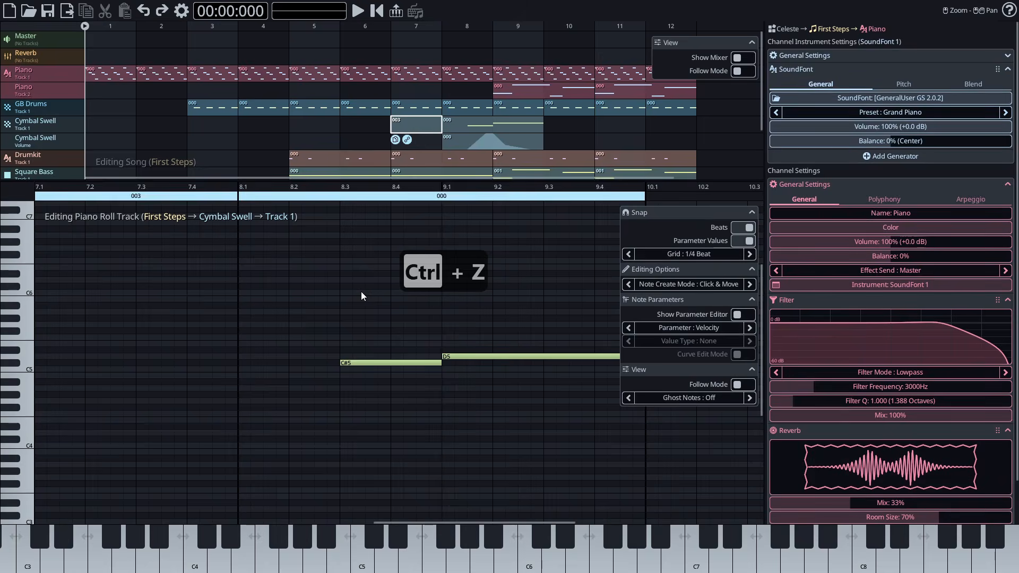
key("ctrl+z")
key("ctrl+z")
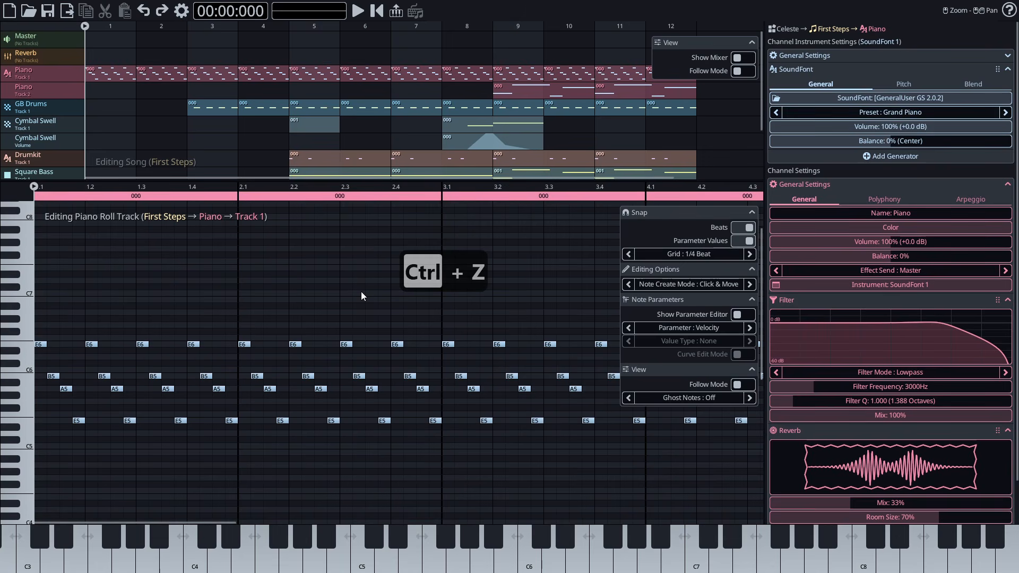
key("ctrl+z")
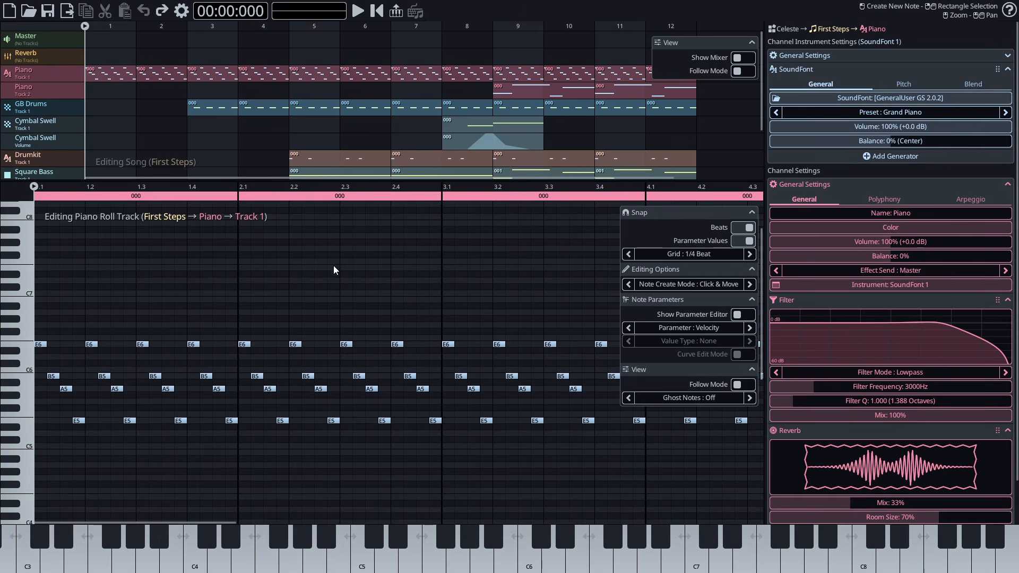
Step: Create a new project and start adding an instrument channel to its song
left_click(10, 11)
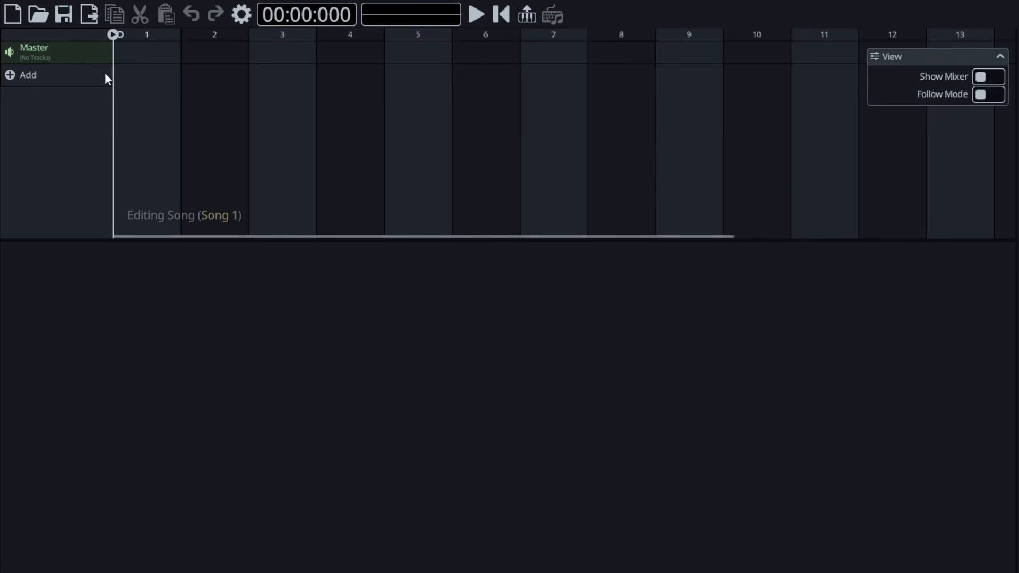
left_click(72, 75)
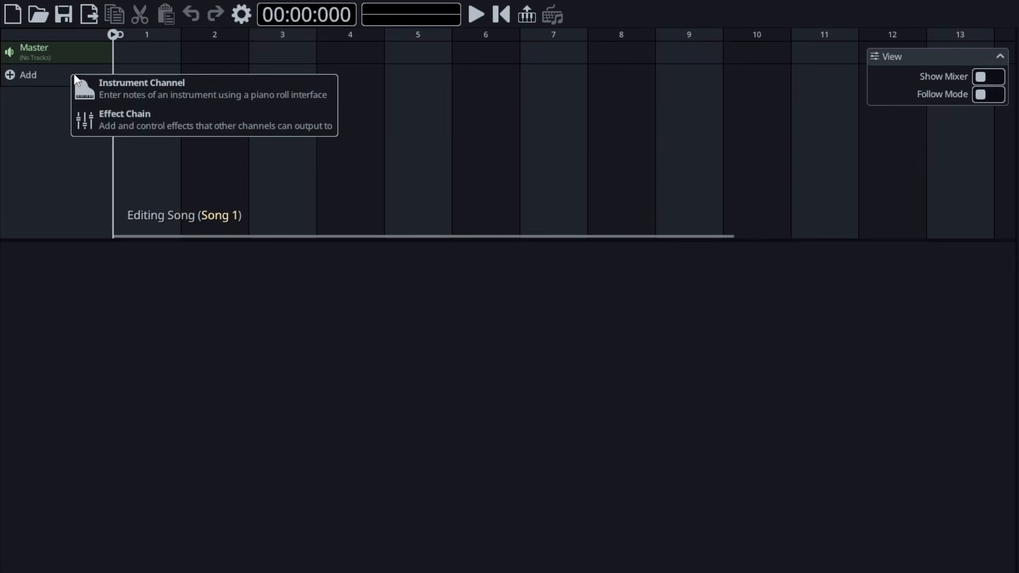
left_click(296, 86)
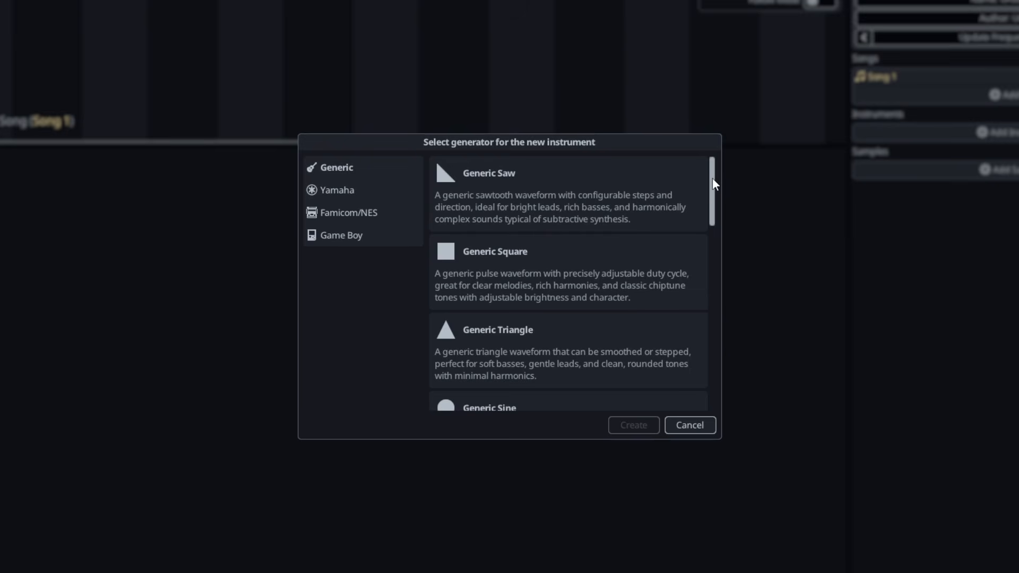
Step: Examine the available instrument generators in the Generic, Yamaha, Famicom/NES and Game Boy categories
left_click_drag(713, 177, 729, 162)
left_click_drag(712, 209, 412, 178)
left_click(416, 187)
left_click_drag(720, 207, 721, 350)
left_click(365, 215)
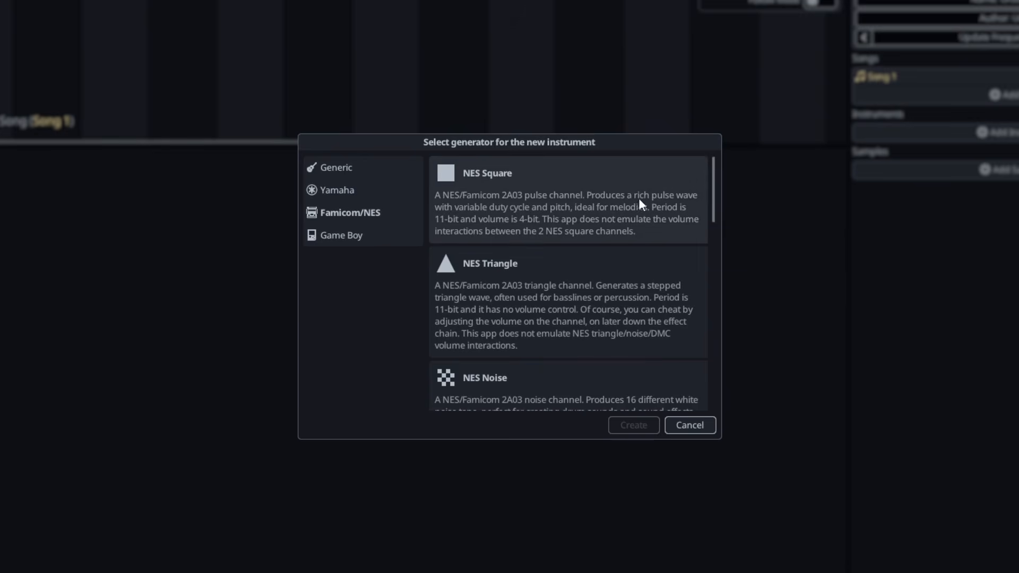
left_click_drag(711, 182, 705, 318)
scroll(703, 323, "down", 3)
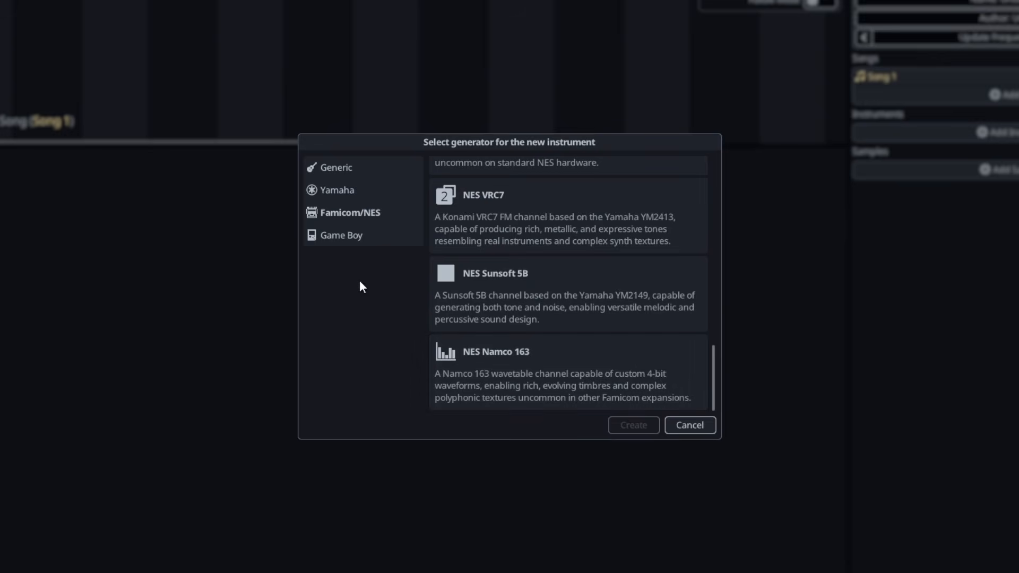
left_click(357, 234)
Step: Create the instrument channel with the SoundFont generator from the Generic category
left_click(325, 161)
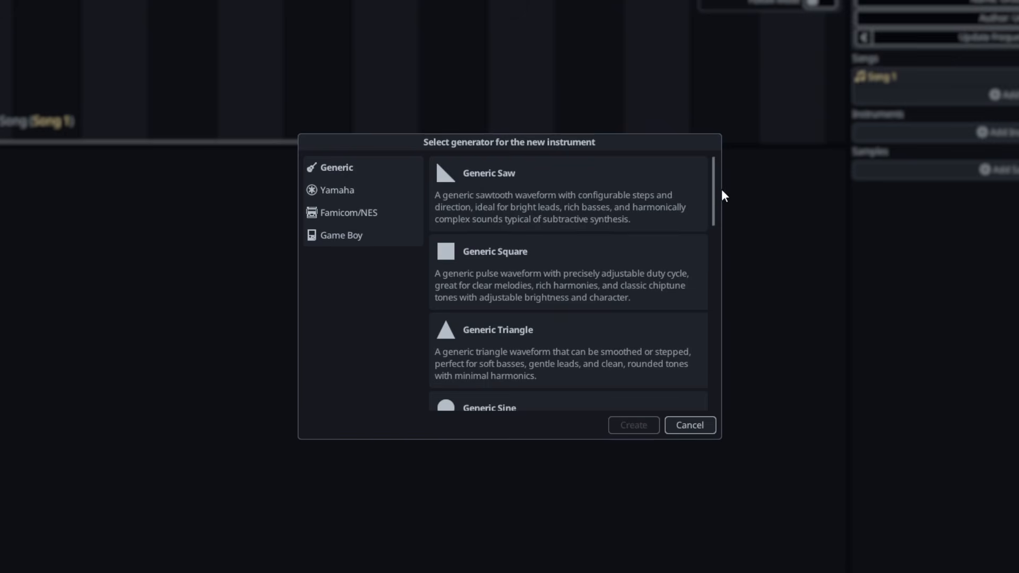
left_click_drag(715, 183, 696, 376)
left_click(632, 320)
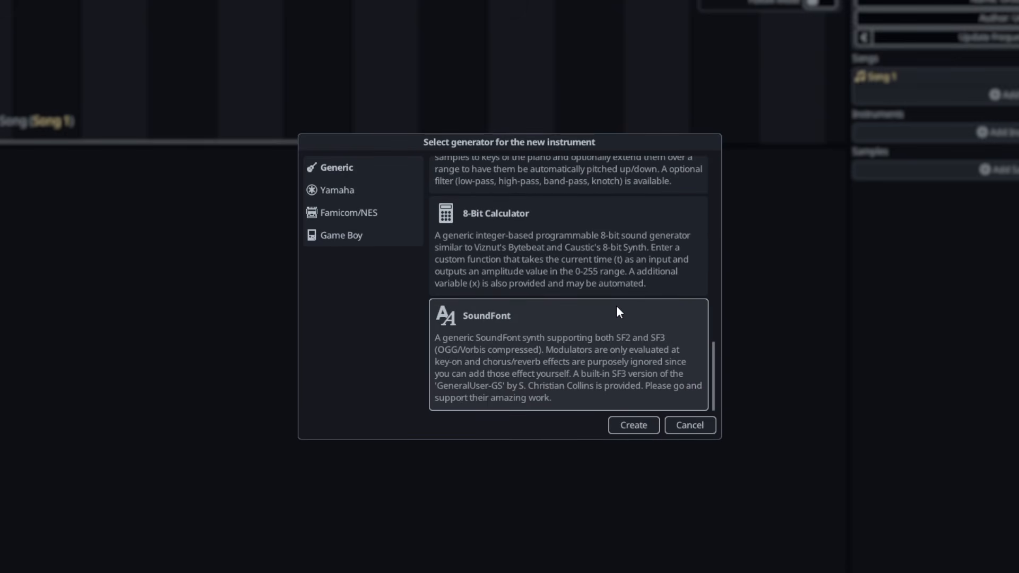
left_click(652, 427)
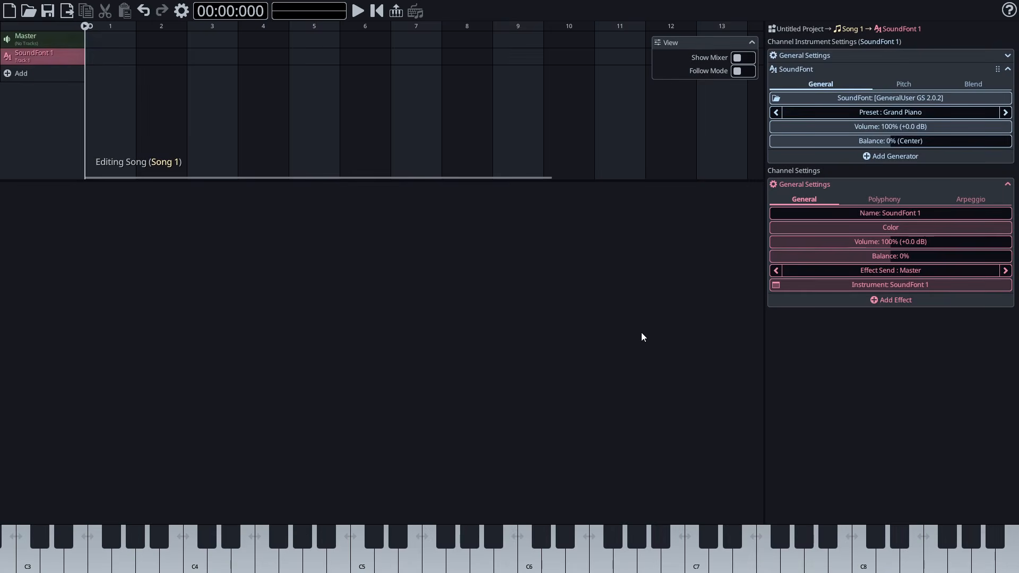
Step: View the instrument's general settings and rename the SoundFont channel to Piano
left_click(829, 56)
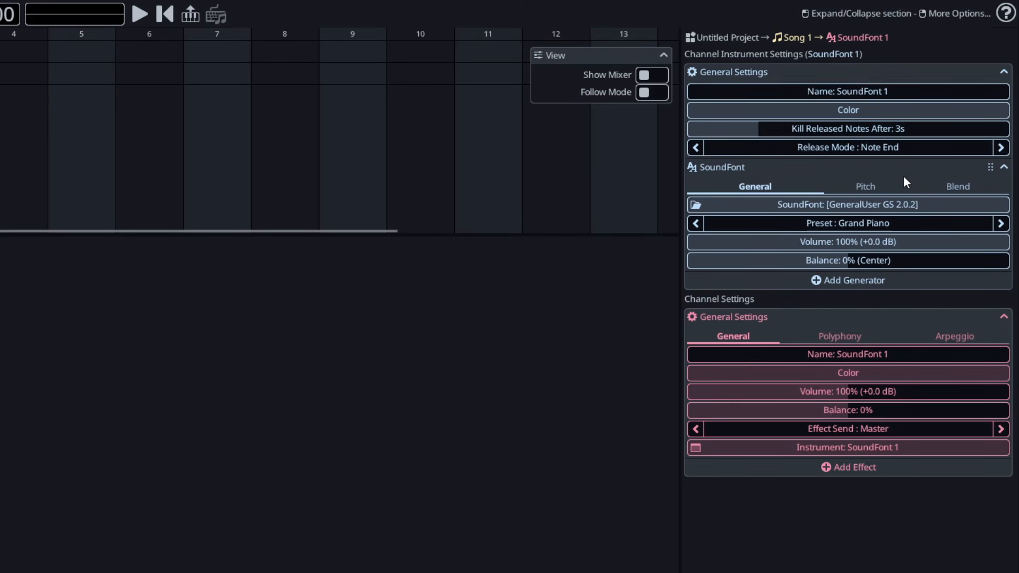
double_click(868, 354)
type("Piano")
key("Return")
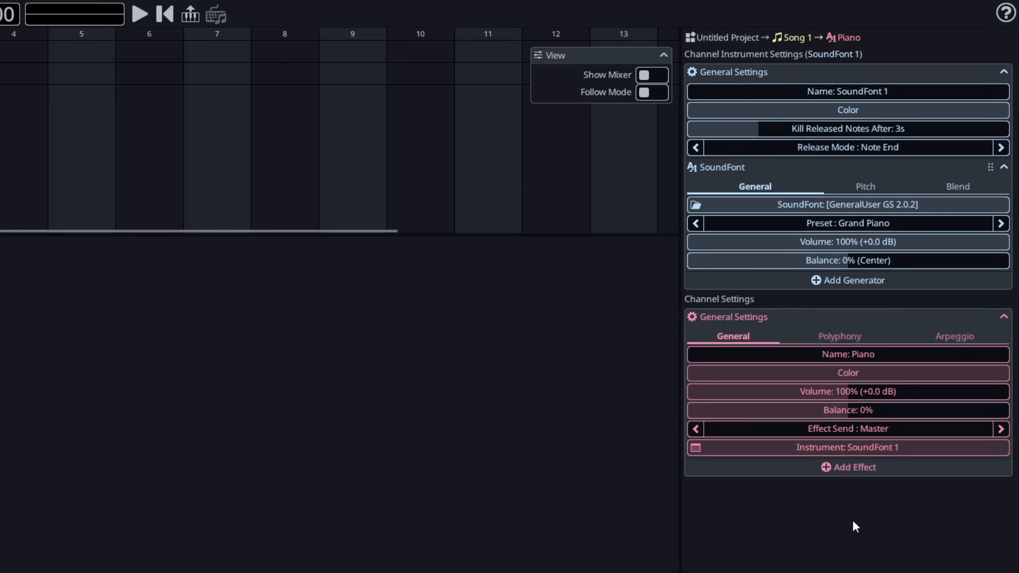
left_click(818, 70)
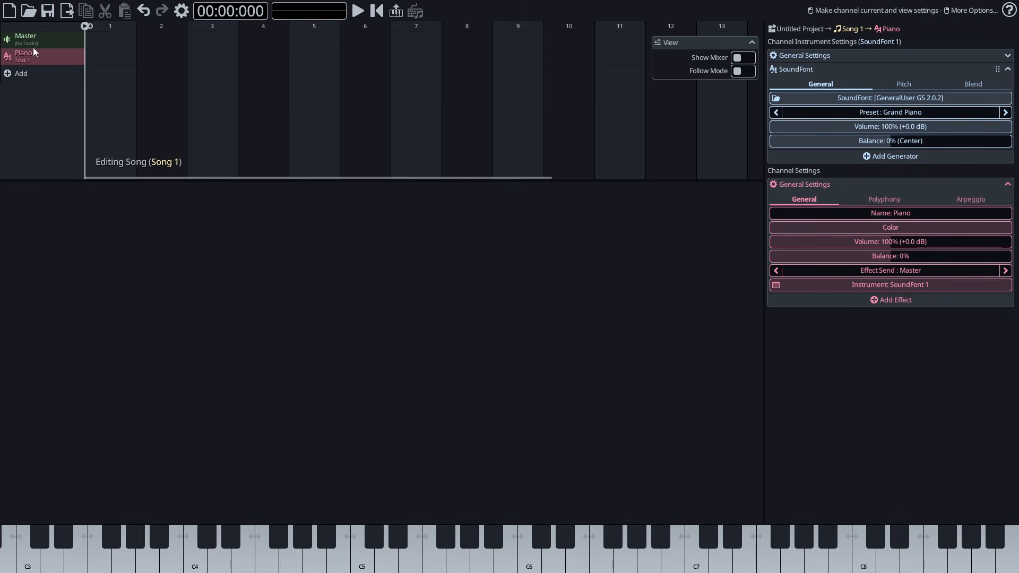
Step: Audition the C5, E5 and G5 keys with the Piano channel's sound
left_click(365, 560)
left_click(410, 560)
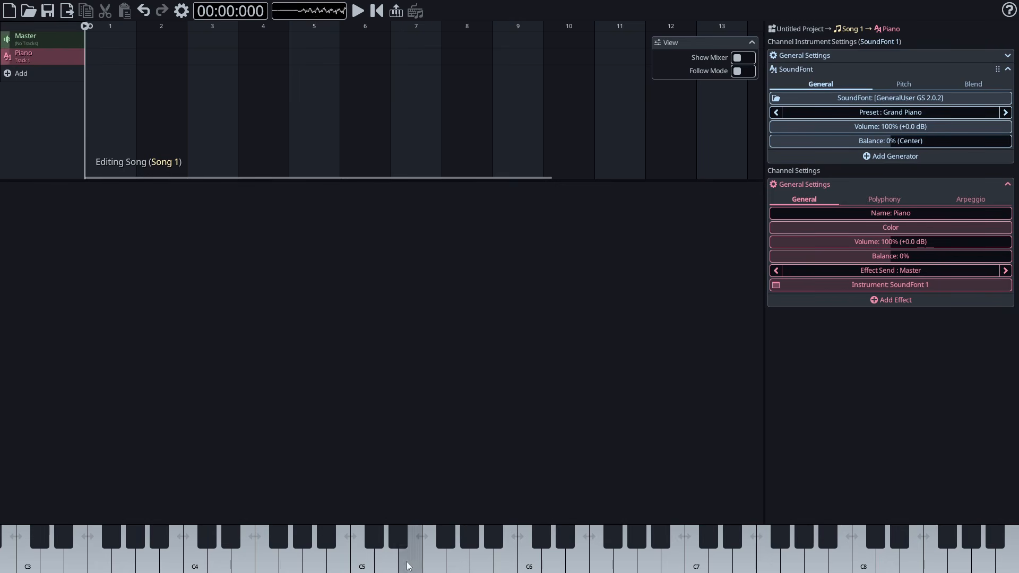
left_click(458, 559)
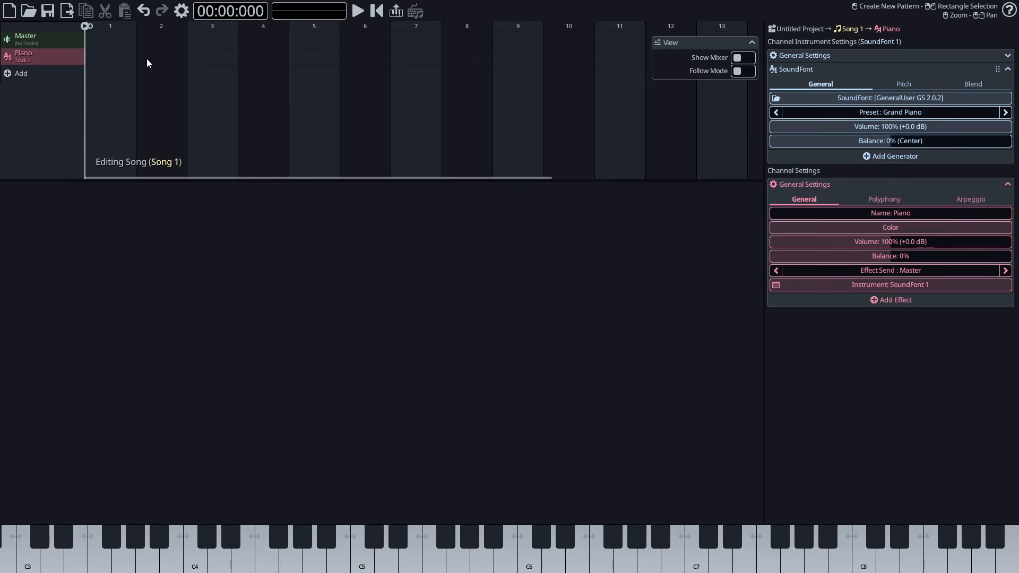
Step: Create an empty pattern in bar 1 of the Piano track and open it in the piano roll
left_click(104, 59)
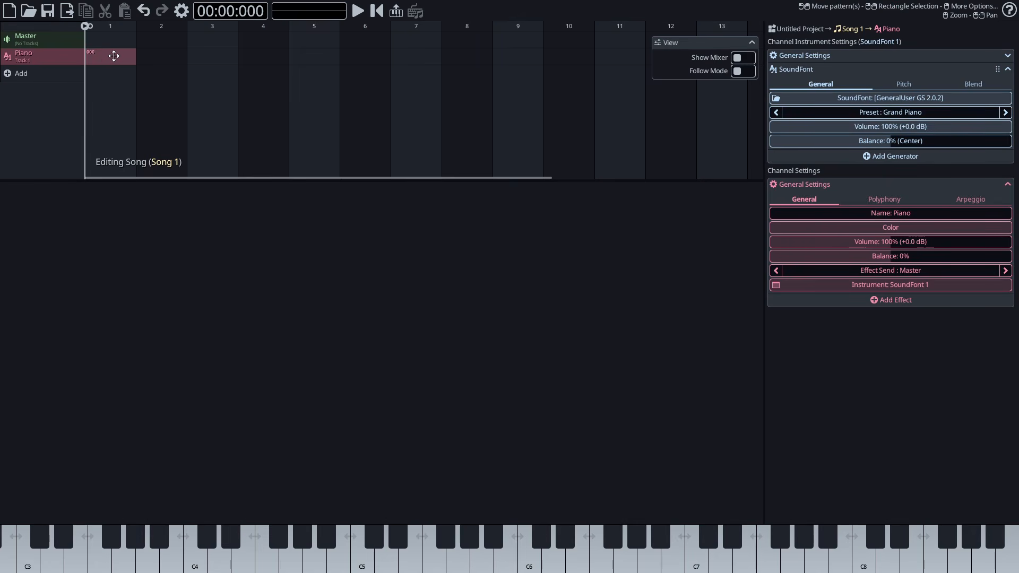
double_click(114, 56)
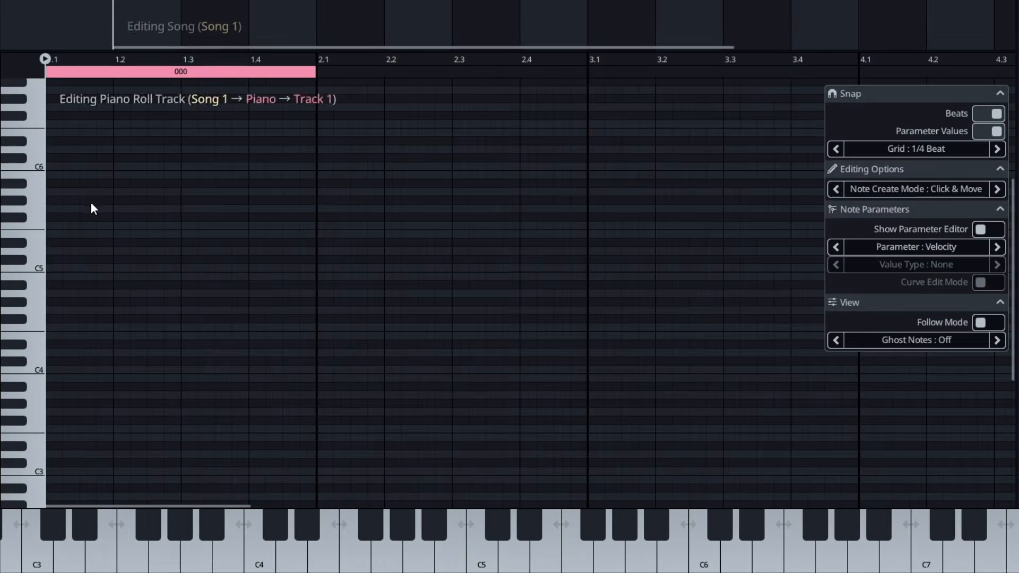
scroll(121, 254, "up", 1)
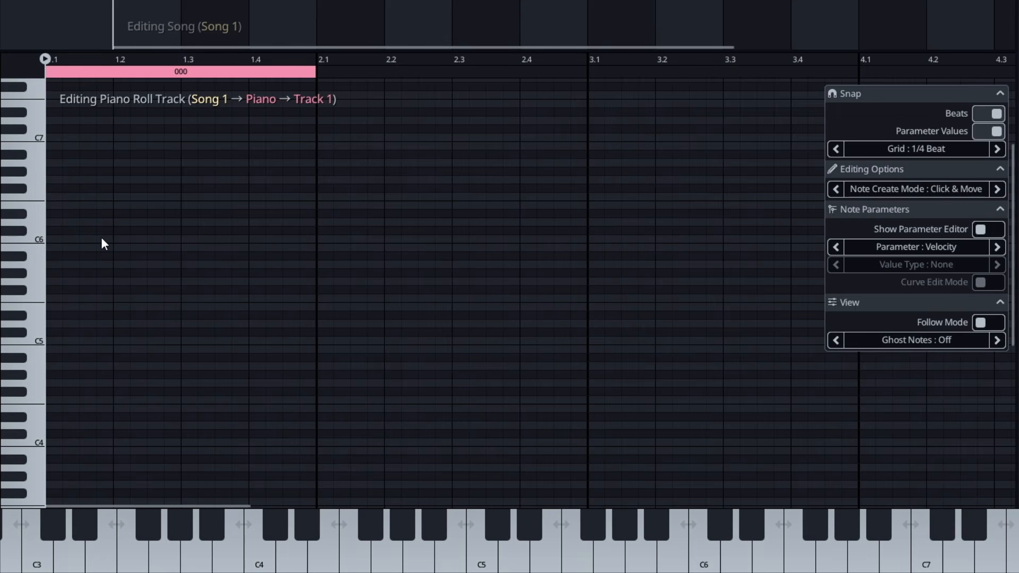
Step: Enter the consecutive quarter-beat notes E6, B5, A5 and E5 in the first beat of bar 1
left_click(53, 205)
left_click_drag(102, 205, 63, 206)
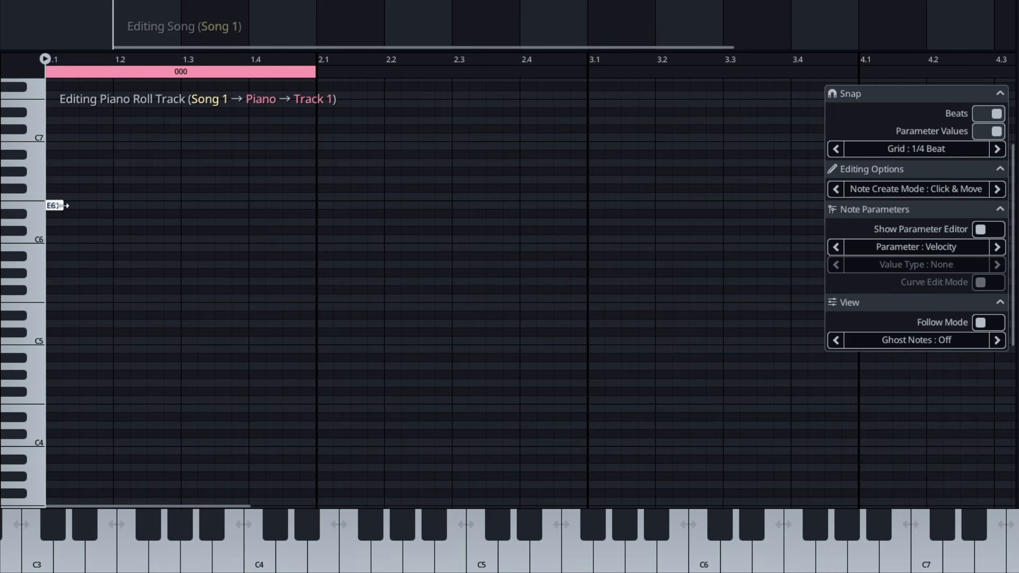
left_click(68, 247)
left_click(104, 307)
key("Escape")
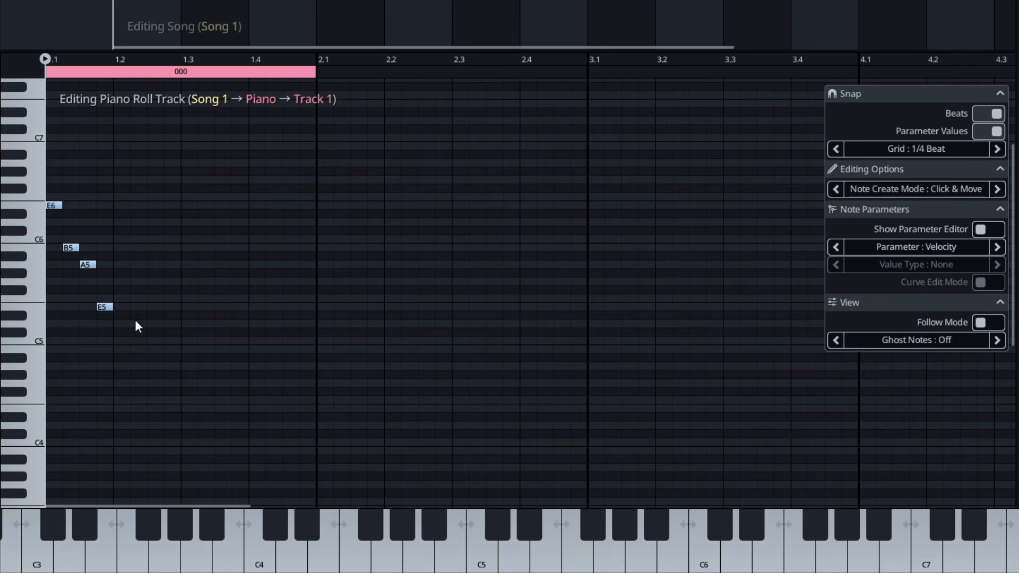
Step: Copy the four-note phrase and paste it into the second and third beats of bar 1
left_click_drag(137, 340, 9, 164)
key("ctrl+c")
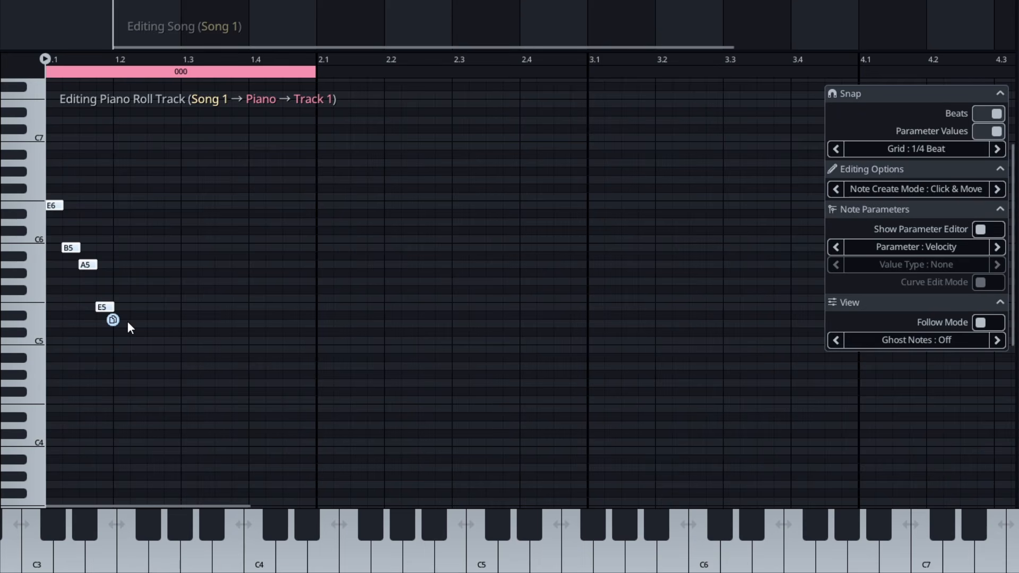
key("ctrl+v")
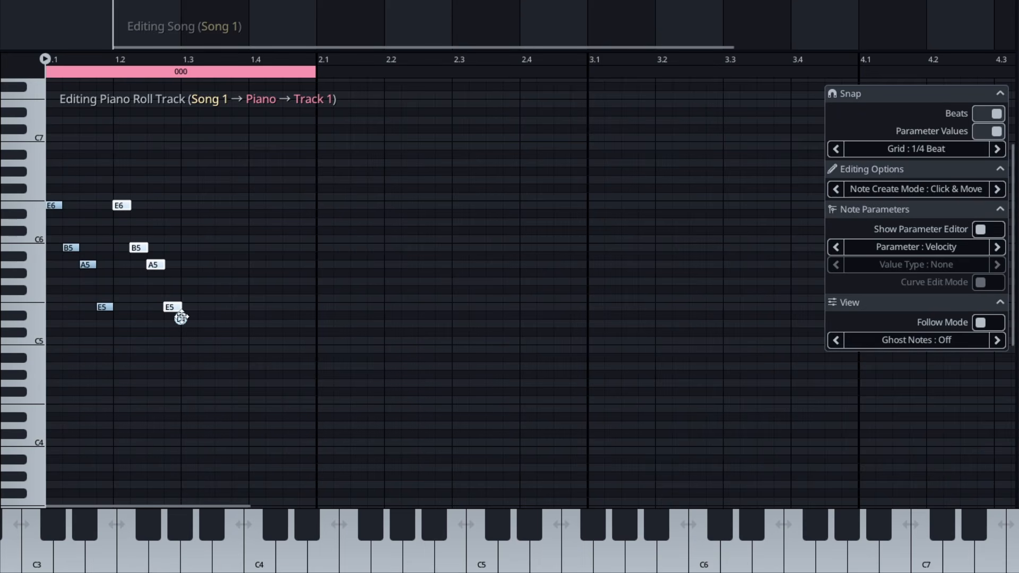
key("ctrl+v")
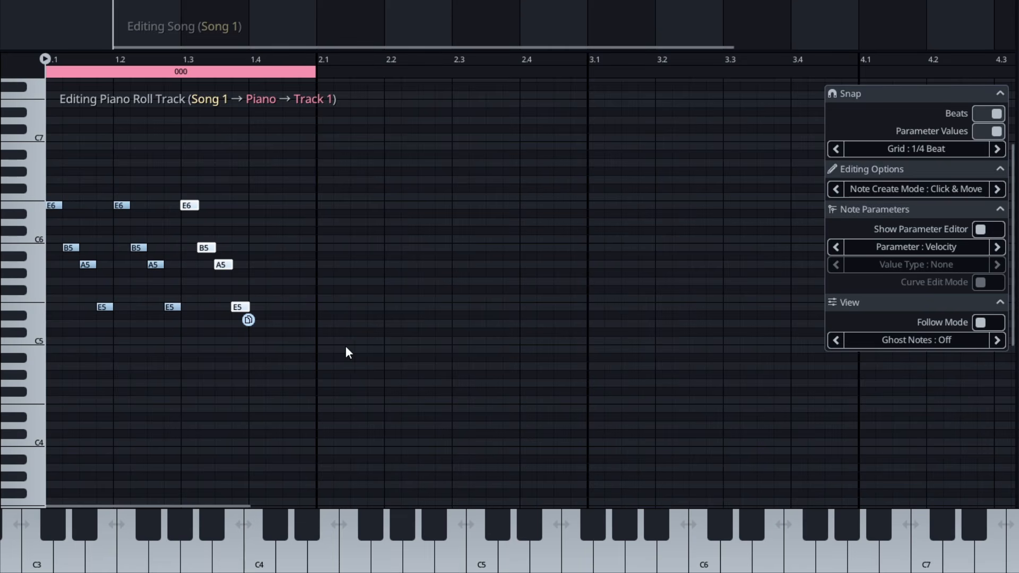
Step: Undo the two pasted copies of the phrase and clear the note selection
key("ctrl+z")
key("ctrl+z")
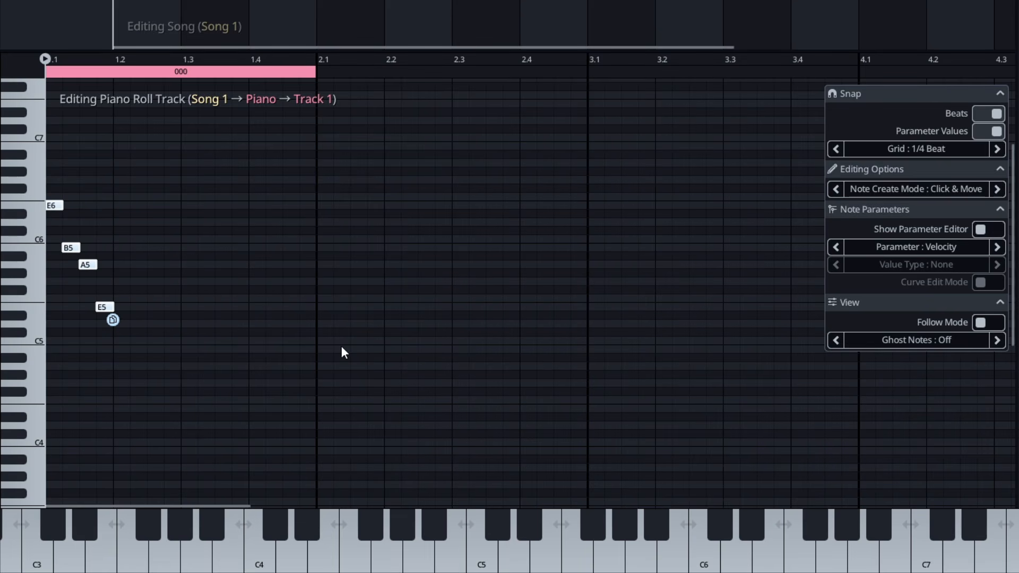
key("Escape")
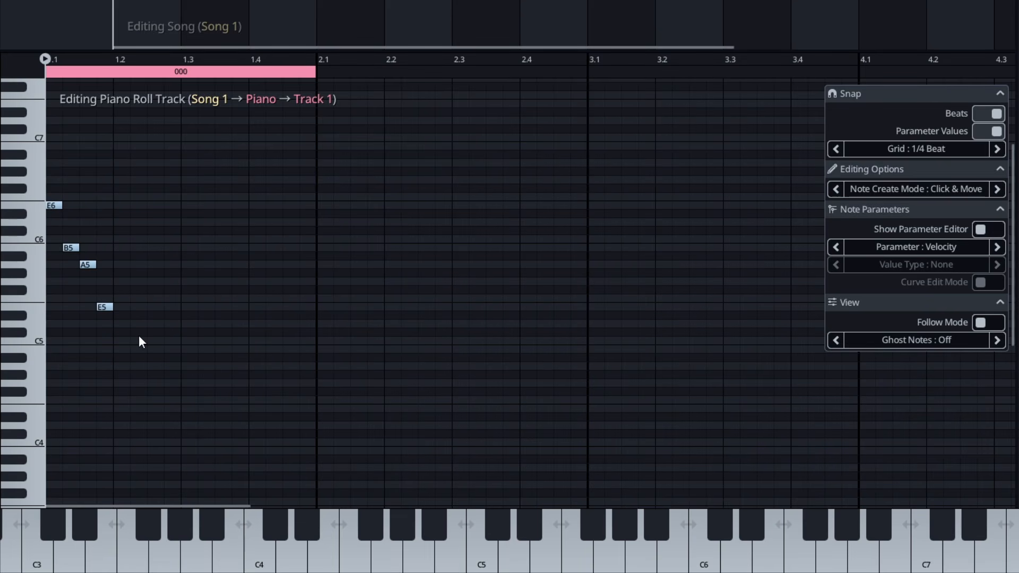
left_click_drag(146, 335, 187, 208)
key("ctrl+z")
key("ctrl+z")
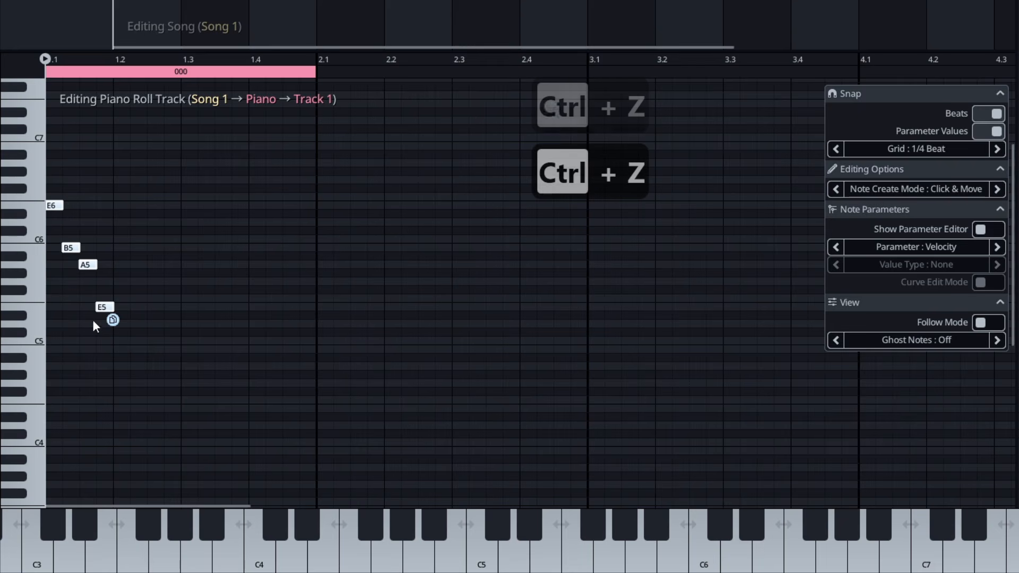
key("Escape")
Step: Copy the E6, B5, A5, E5 phrase and paste it with the playhead at beats 1.2, 1.3 and 1.4
left_click_drag(164, 346, 28, 186)
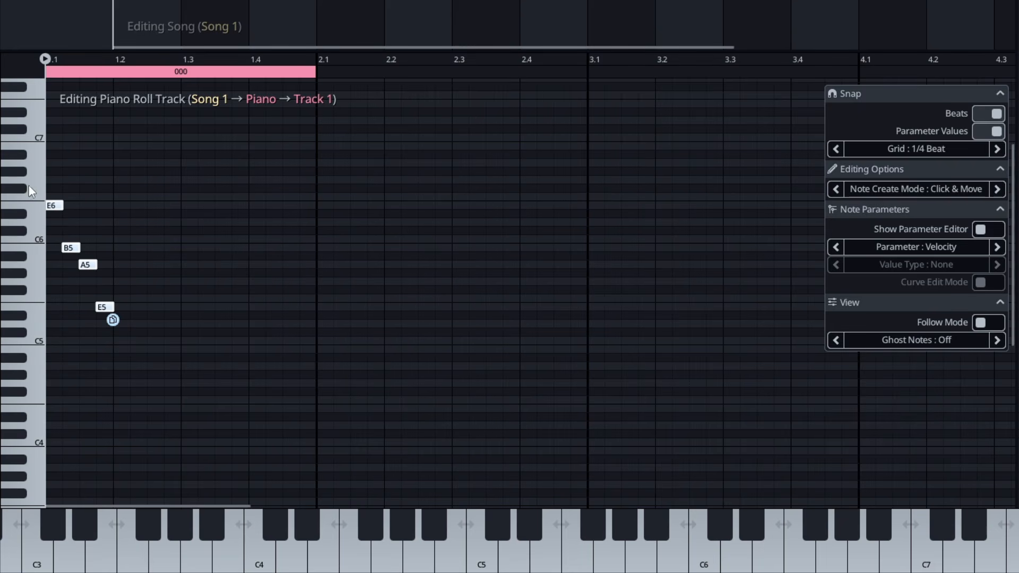
key("ctrl+c")
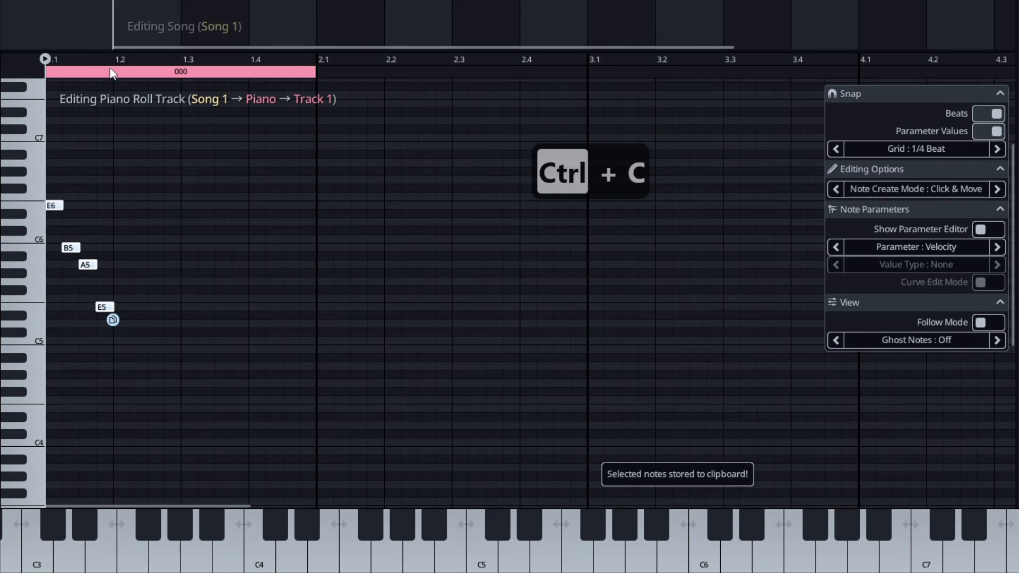
left_click(113, 61)
key("ctrl+v")
left_click(196, 64)
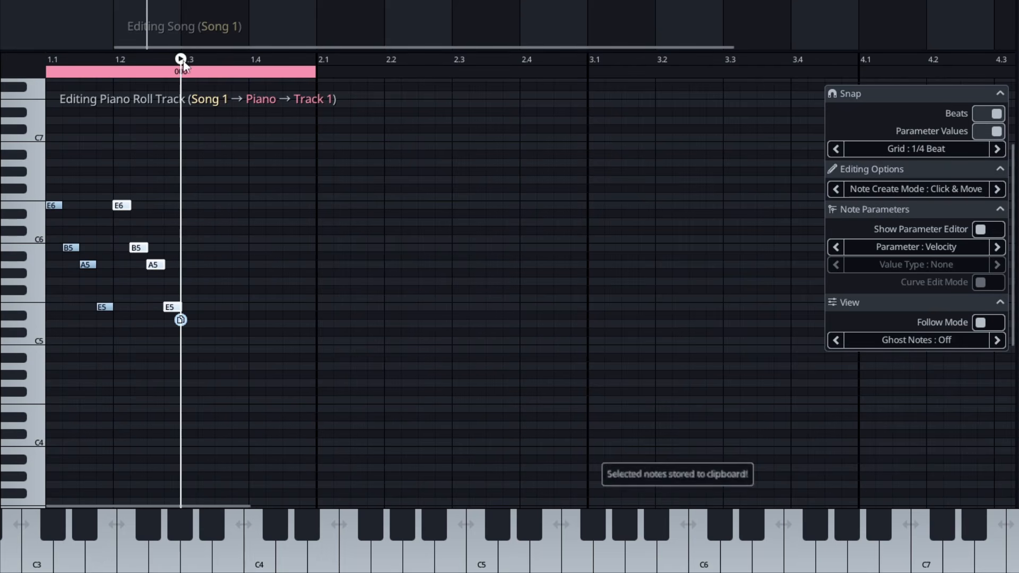
key("ctrl+v")
left_click(251, 62)
key("ctrl+v")
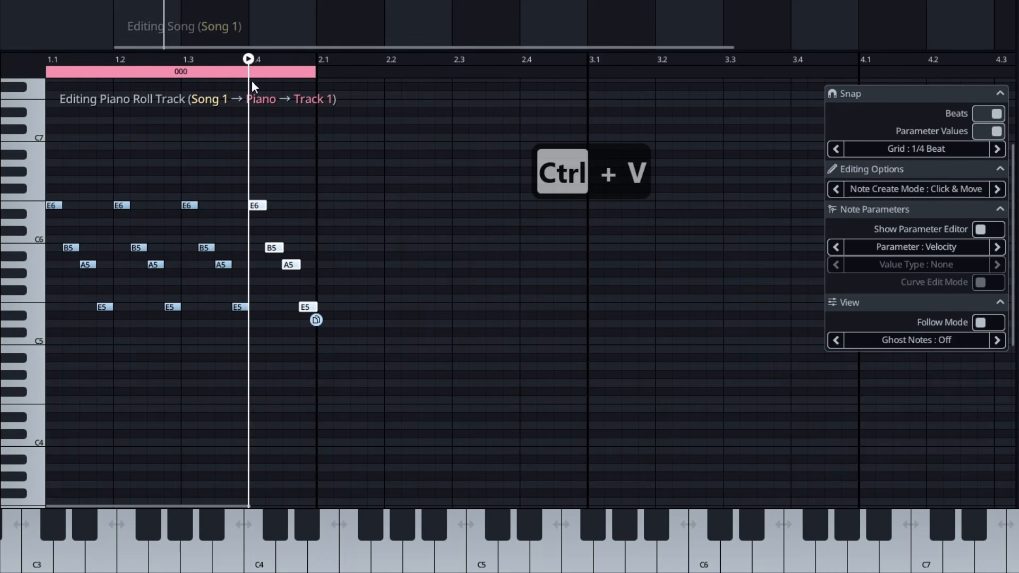
Step: Clear the note selection, play the pasted phrases from the start, and set the Master channel's BPM to 90
key("Escape")
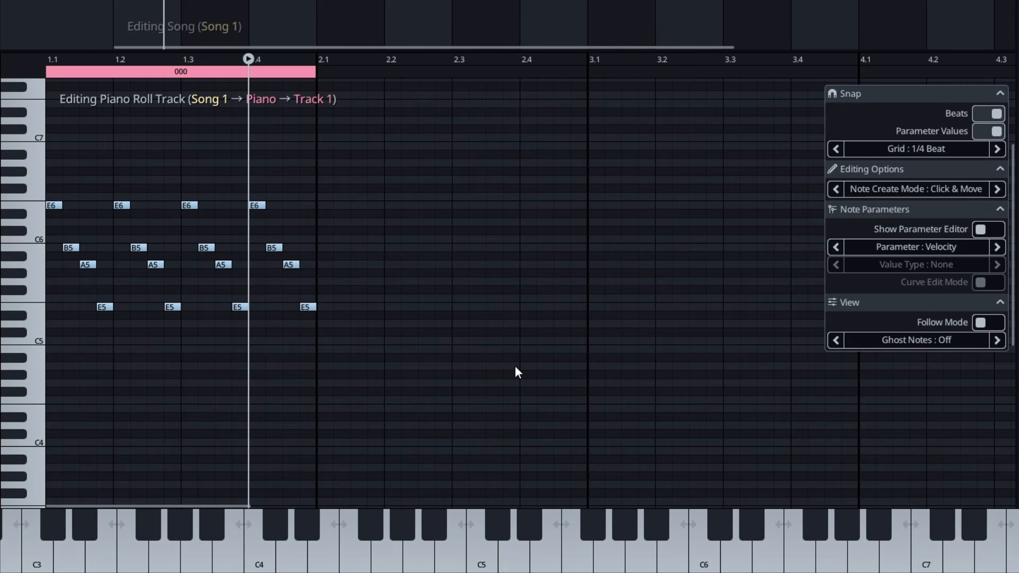
key("shift+space")
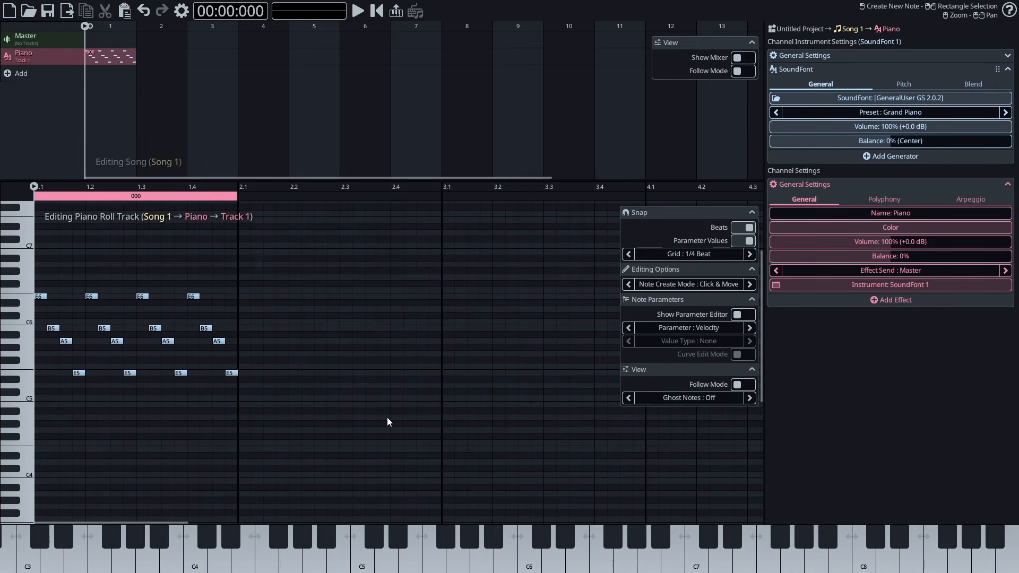
left_click(41, 37)
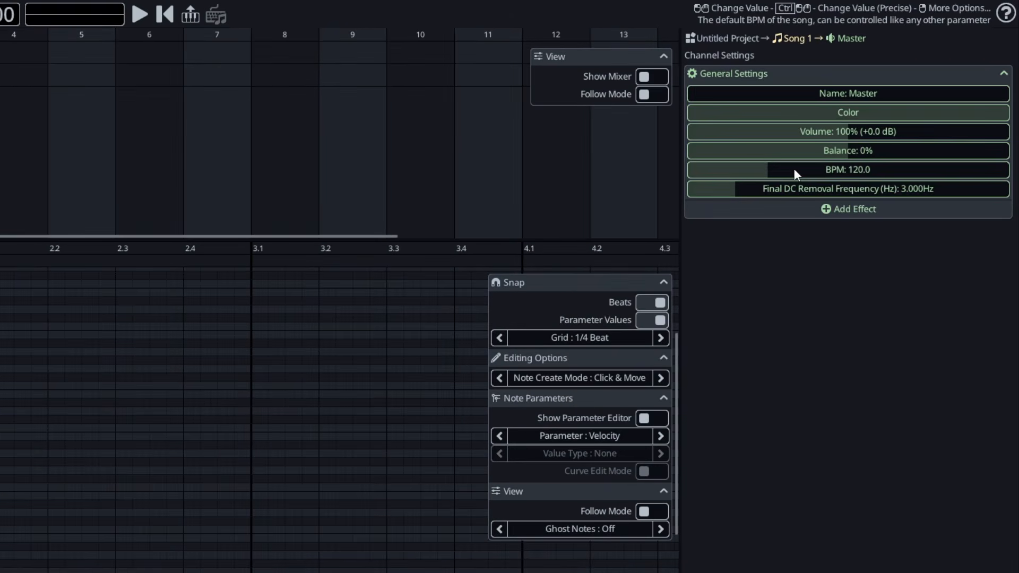
mouse_move(769, 170)
left_mouse_down()
mouse_move(741, 173)
mouse_move(757, 177)
left_mouse_up()
double_click(857, 174)
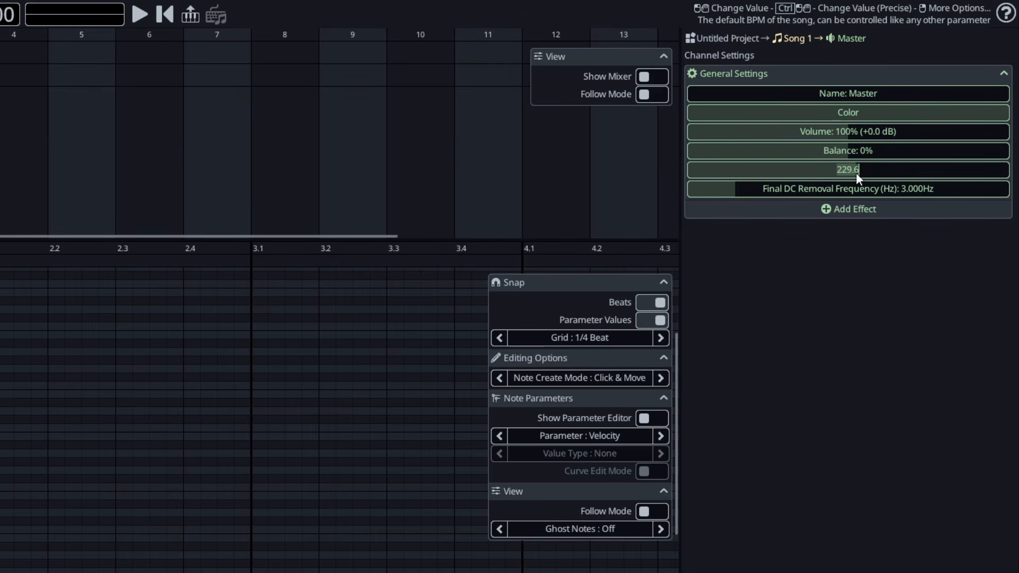
type("90")
key("Return")
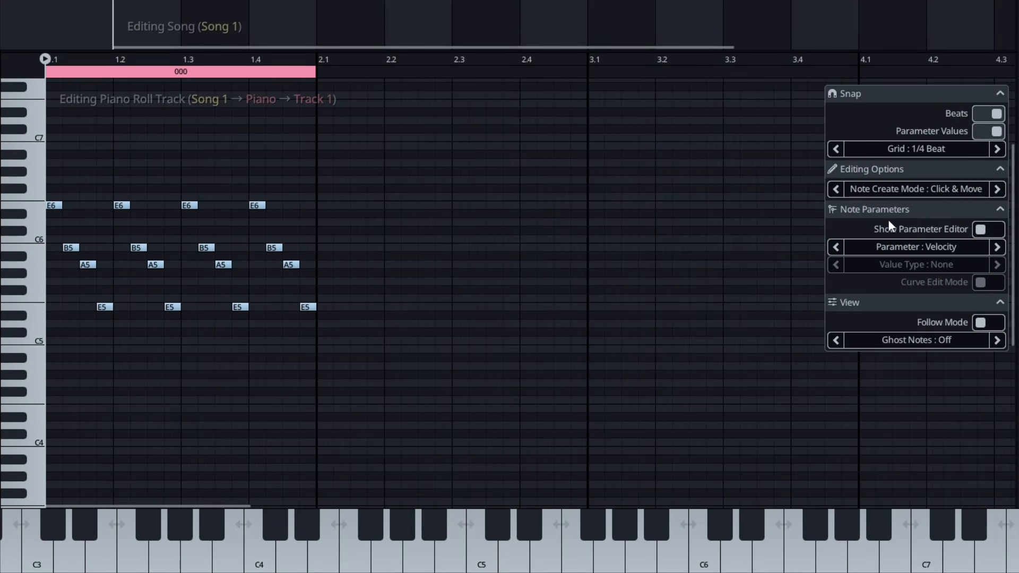
Step: Show the note parameter editor and lower the velocity of all notes in bar 1 to 50%
left_click(990, 231)
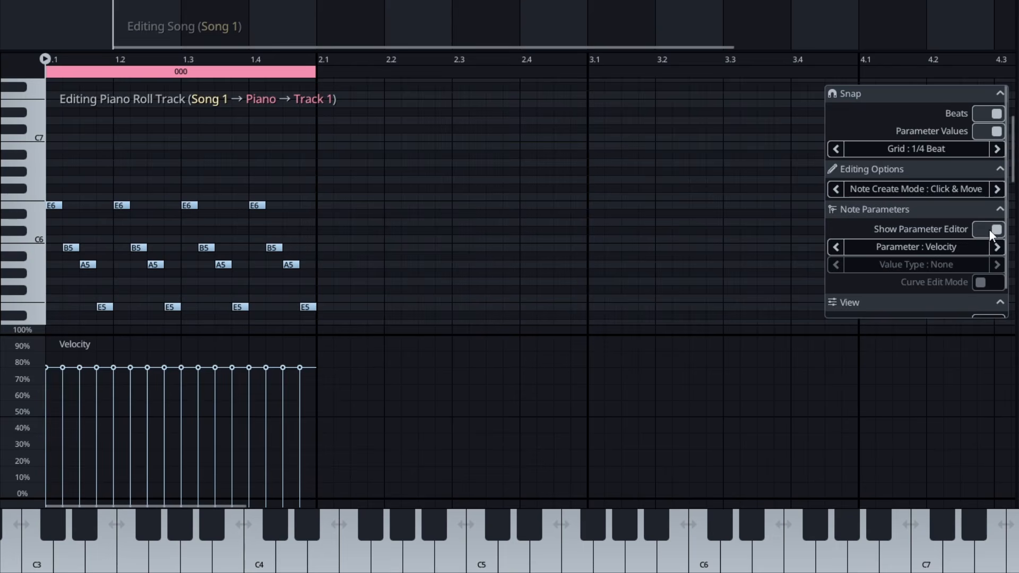
left_click(786, 1)
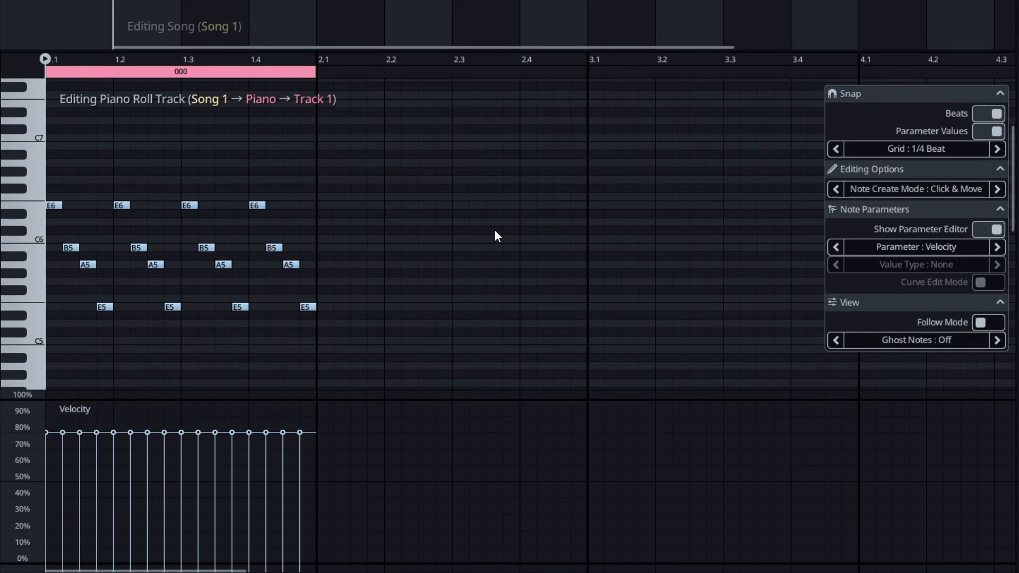
left_click_drag(358, 344, 56, 170)
key("ctrl+a")
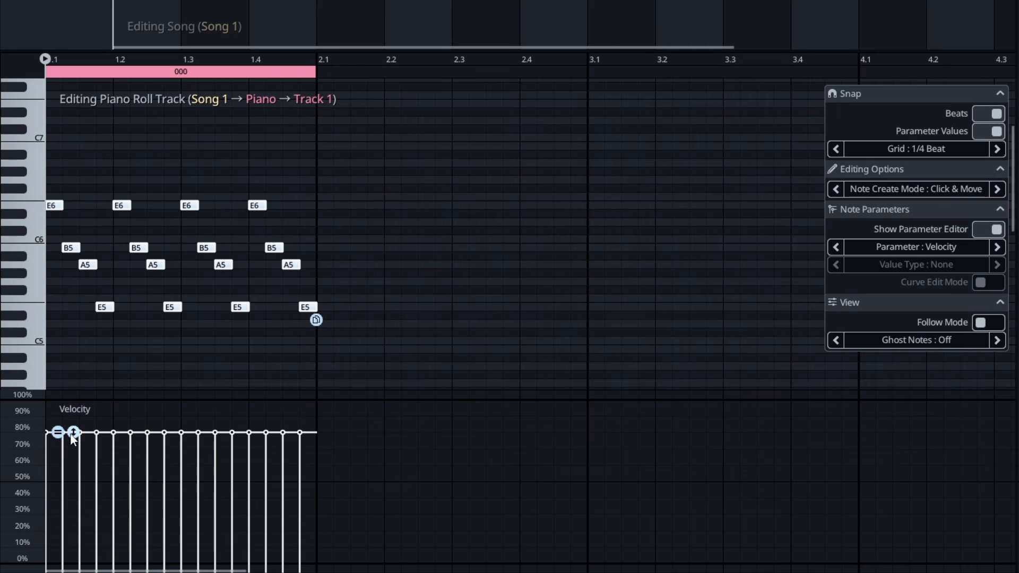
left_click_drag(73, 433, 72, 482)
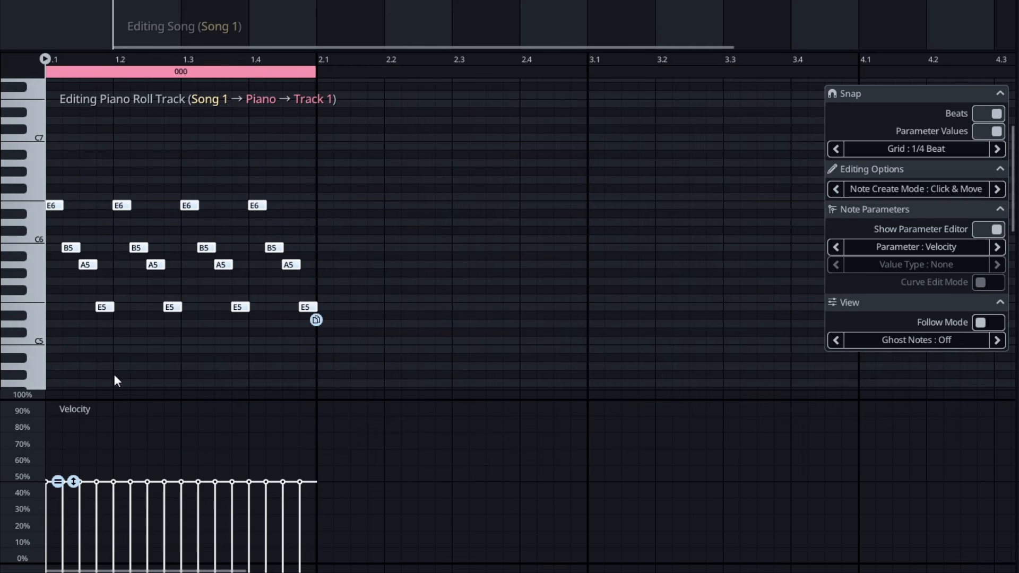
key("Escape")
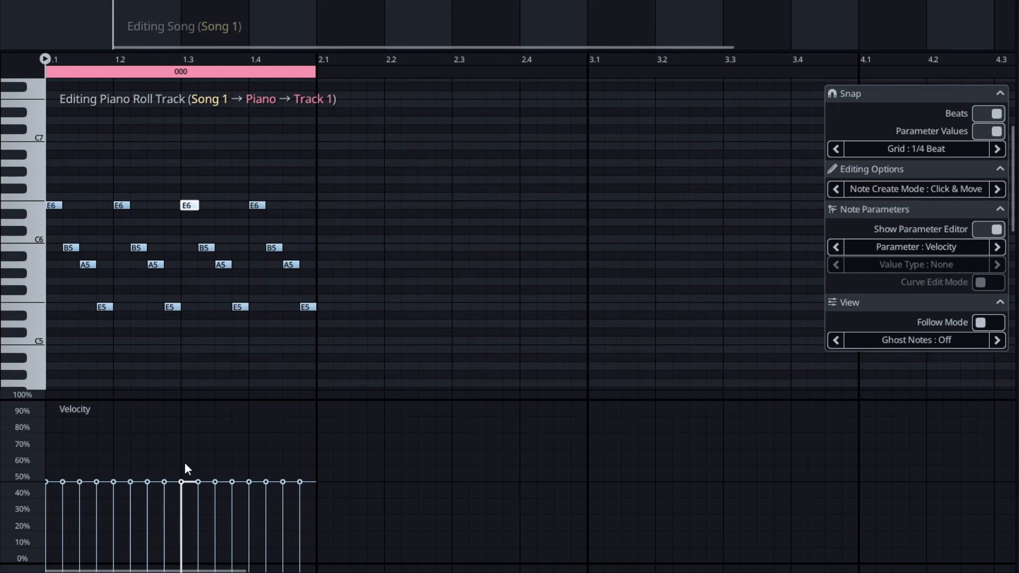
Step: Set the E6 velocity to 70% at beat 1.3 and 60% at beat 1.4, play the bar, and hide the parameter editor
left_click(256, 206)
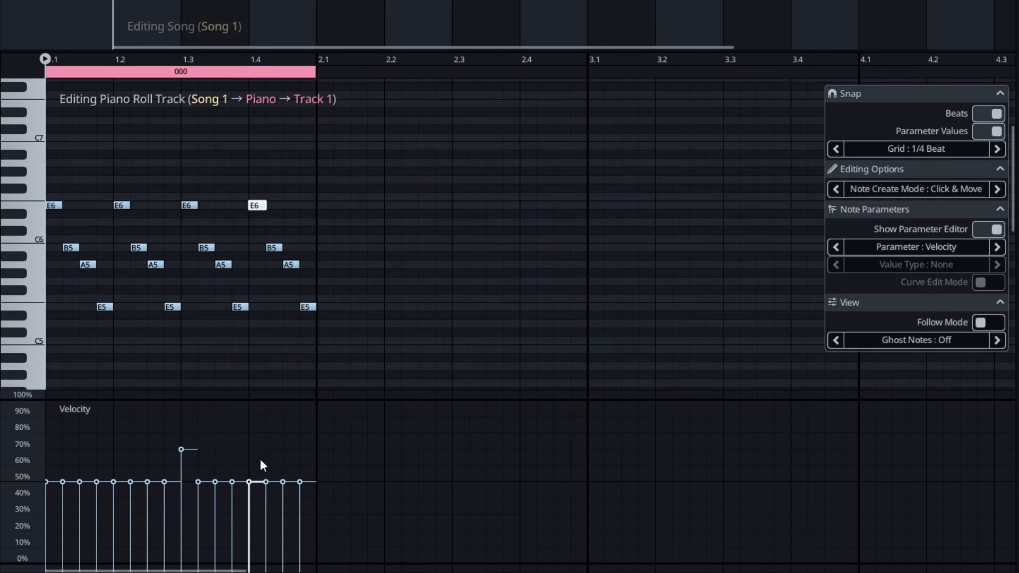
key("shift+space")
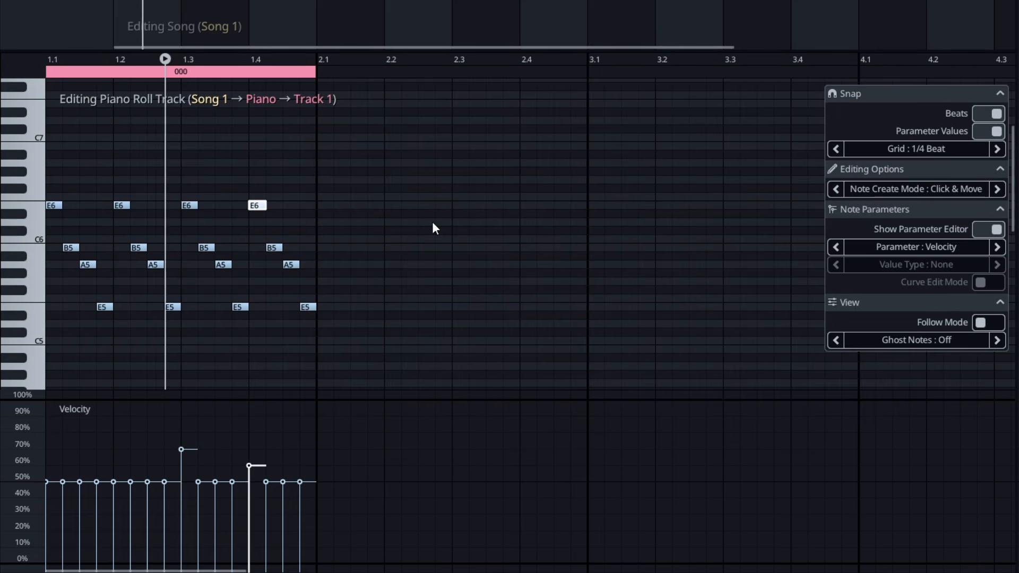
key("Escape")
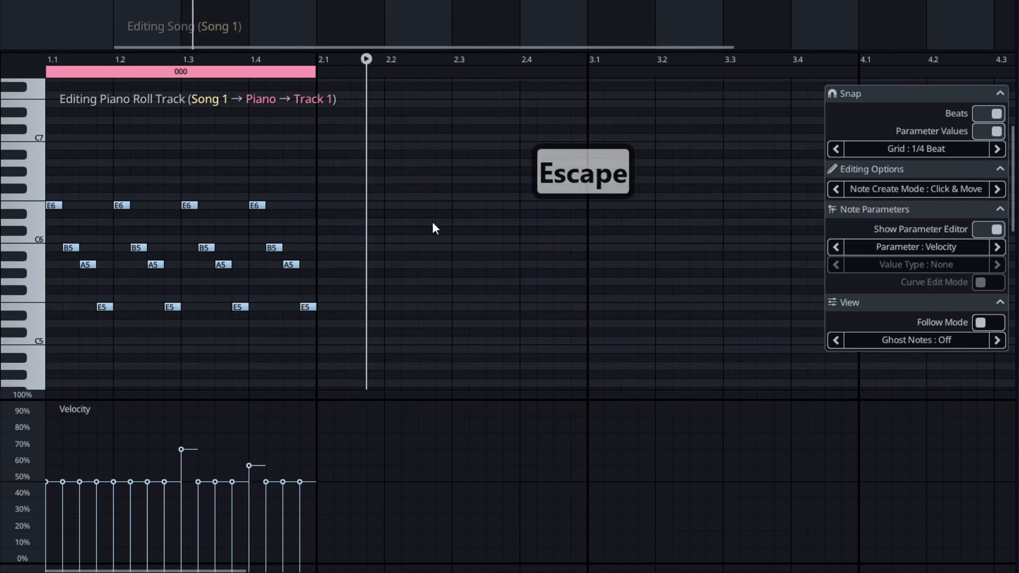
key("space")
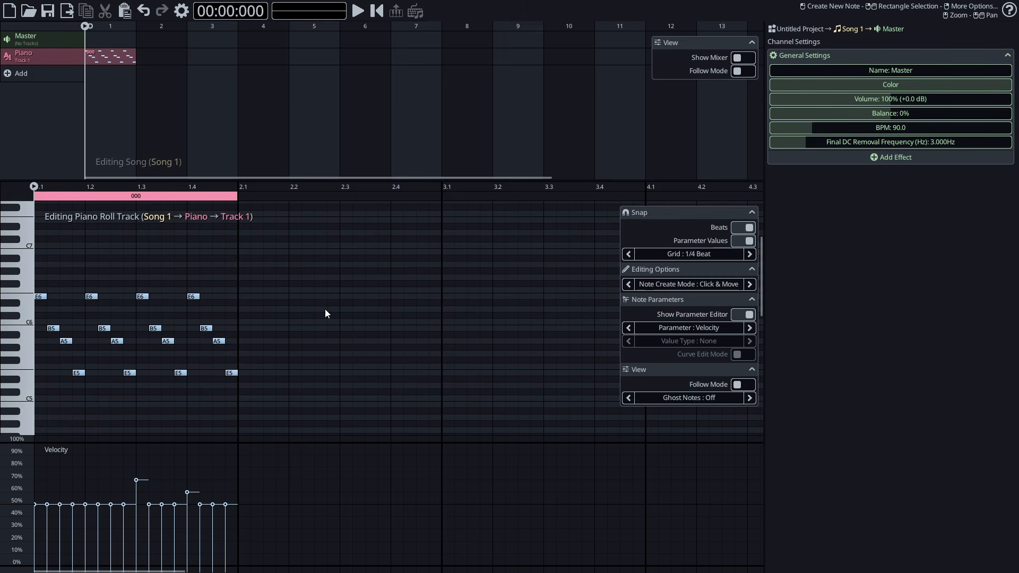
left_click(743, 315)
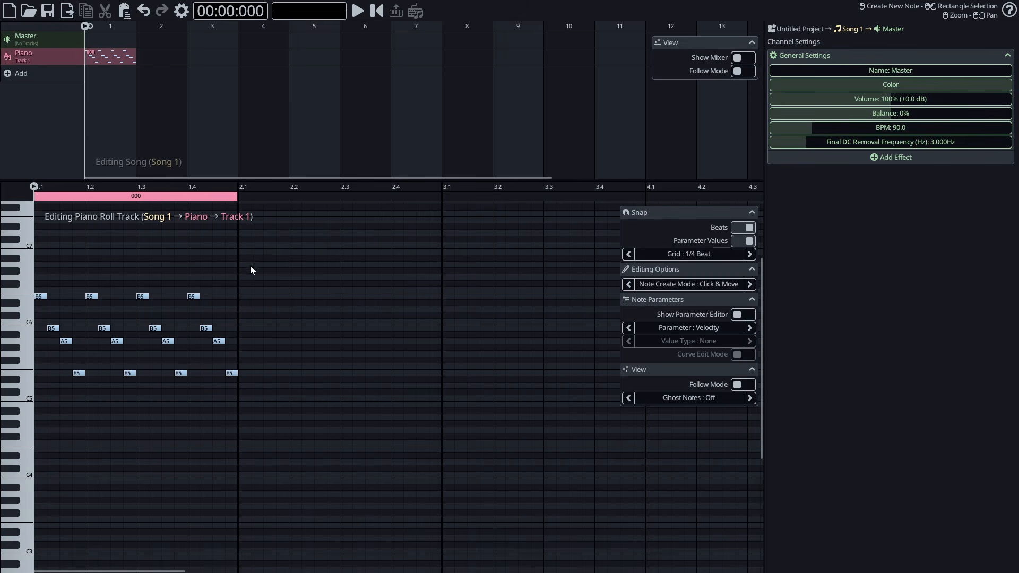
Step: Duplicate the Piano pattern from bar 1 as an independent copy in bar 3 and as a linked copy in bar 2
scroll(186, 254, "up", 2)
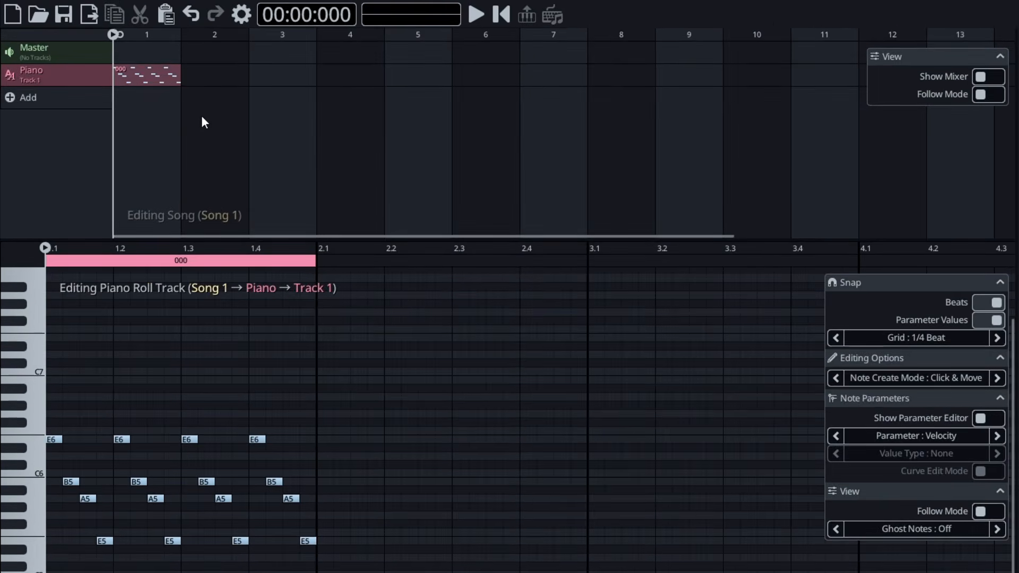
left_click(157, 72)
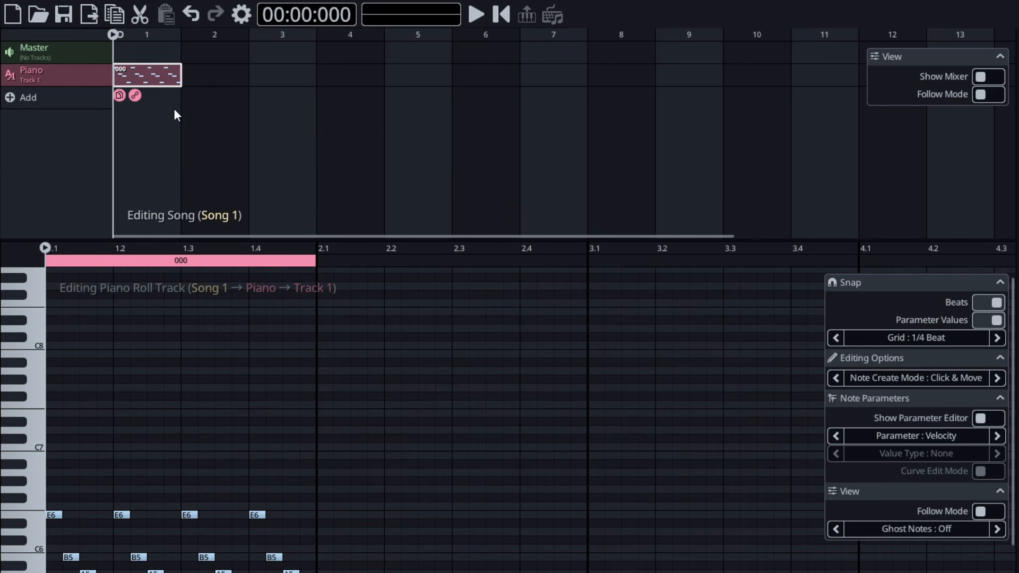
left_click_drag(149, 75, 258, 97)
left_click(151, 74)
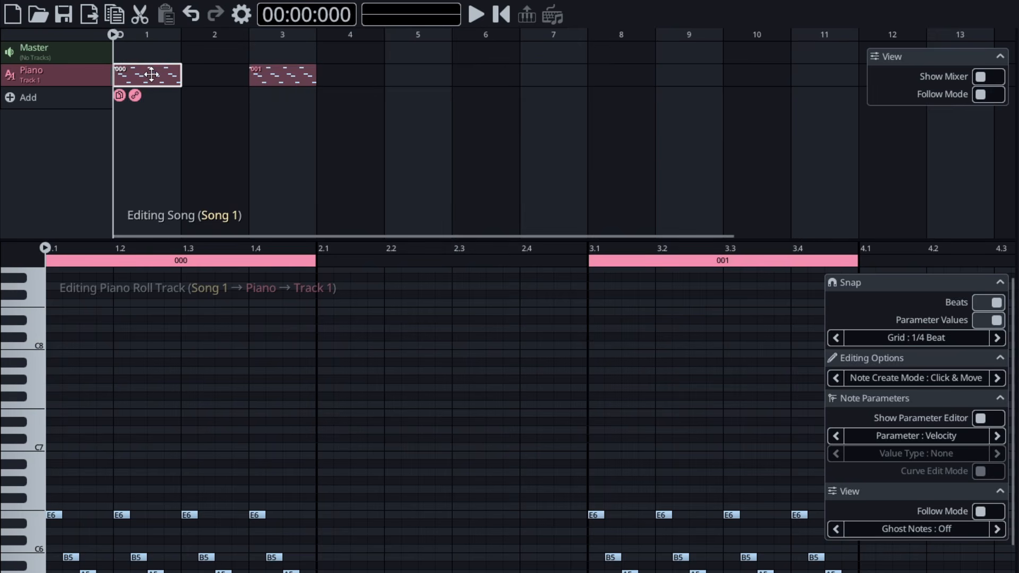
left_click_drag(135, 98, 200, 100)
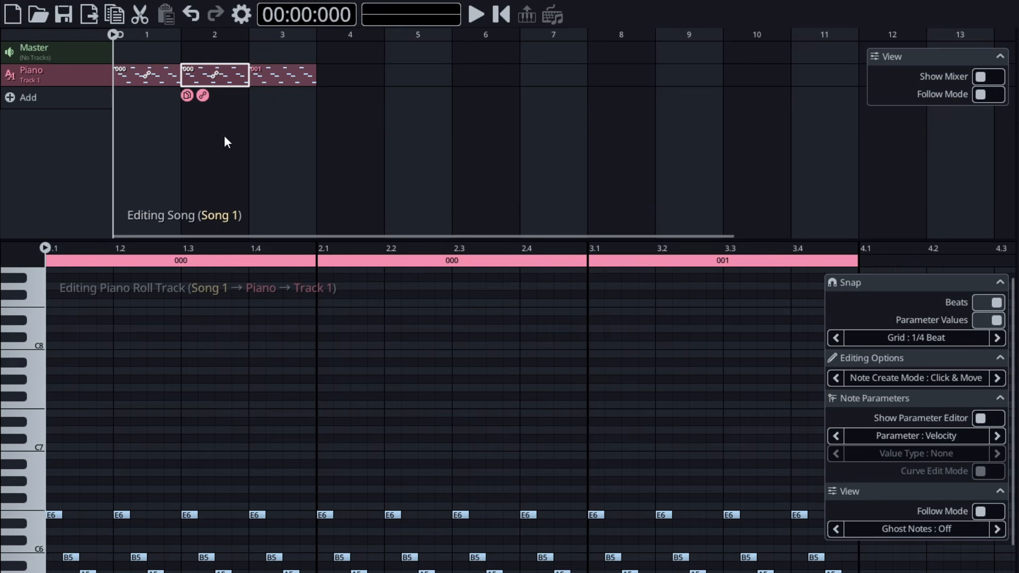
Step: Check the link between the patterns in bars 1 and 2 by selecting each and test-moving the E6 note at beat 2.1
left_click(137, 79)
left_click(218, 78)
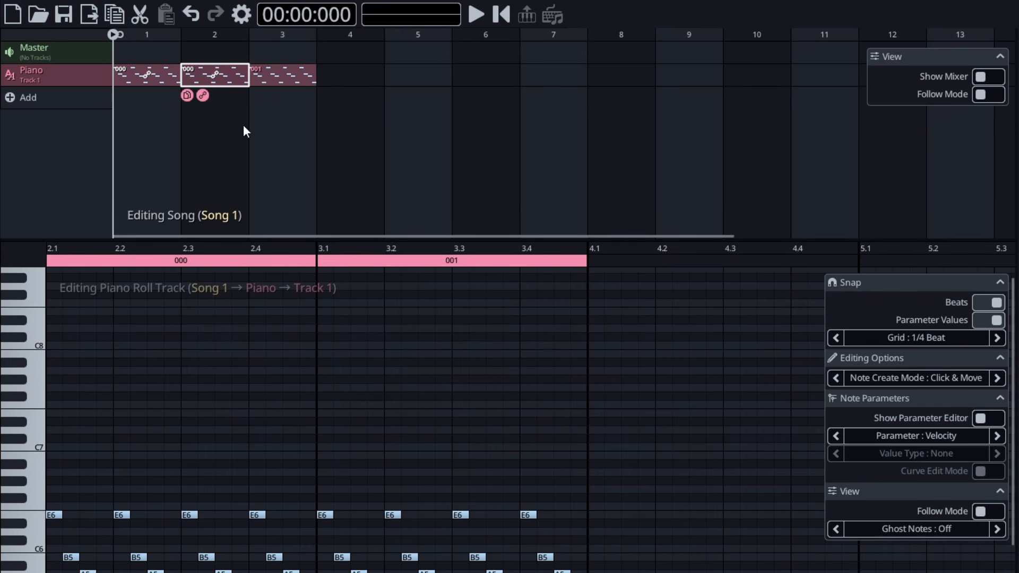
key("Escape")
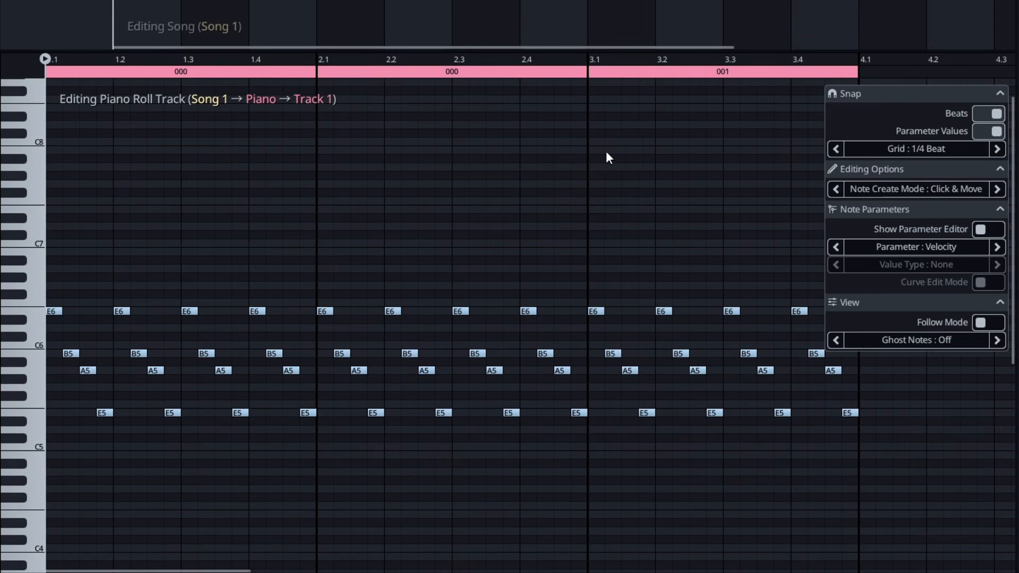
mouse_move(325, 312)
left_mouse_down()
mouse_move(330, 229)
mouse_move(333, 312)
left_mouse_up()
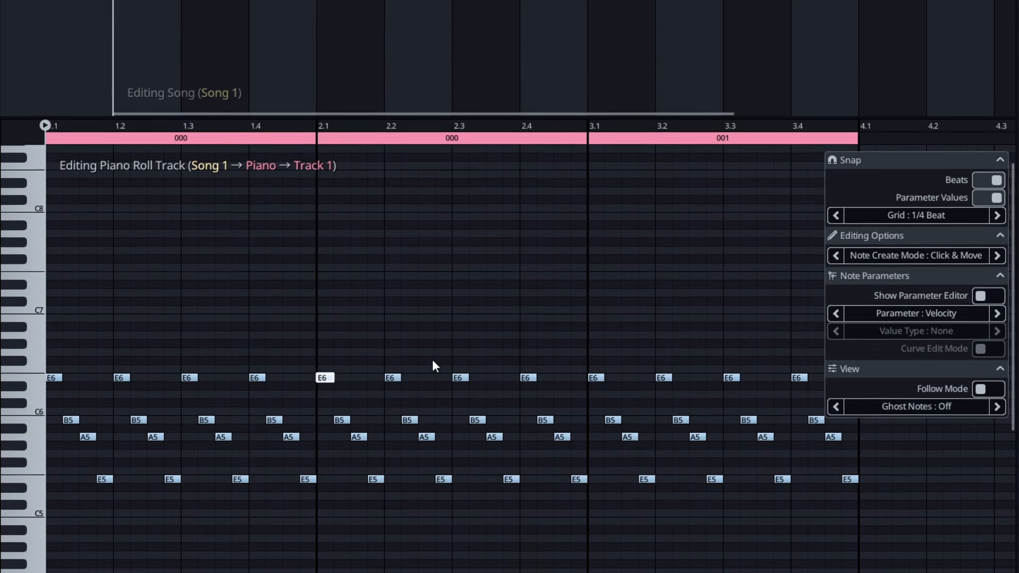
key("Escape")
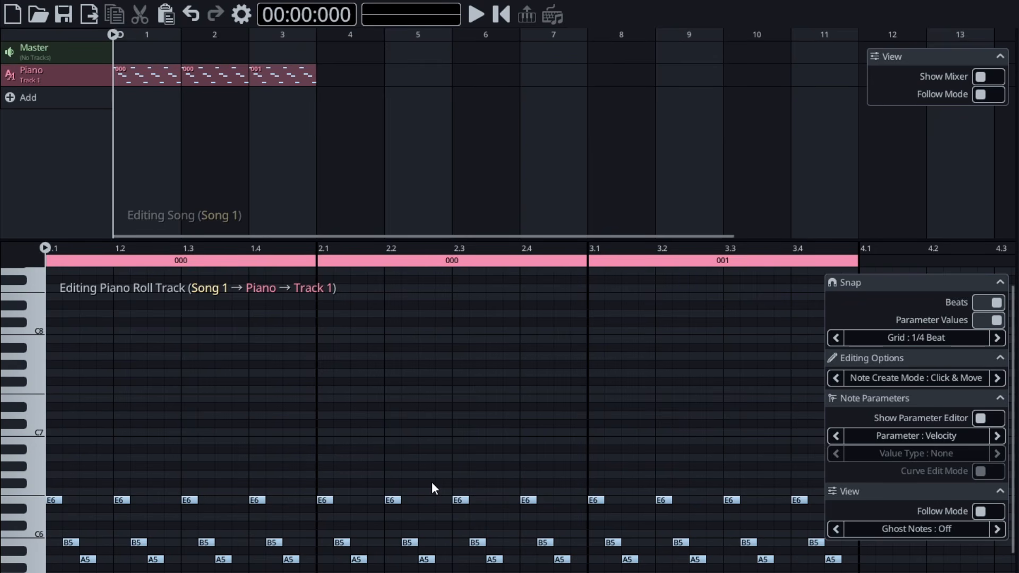
Step: Delete the independent pattern in bar 3 and fill bars 3 to 12 of the Piano track with linked copies of pattern 000
left_click(282, 81)
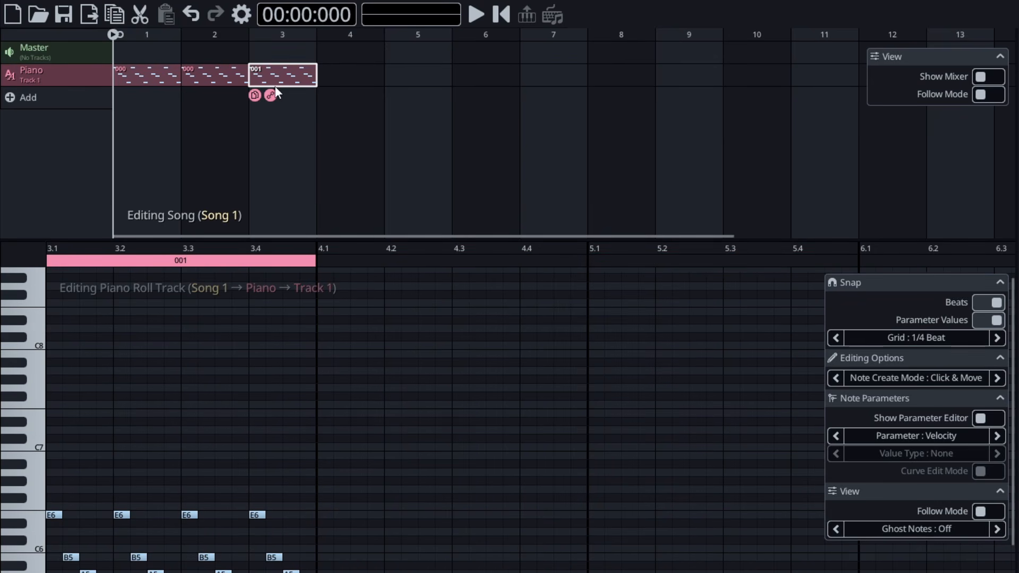
key("Delete")
left_click(212, 77)
left_click_drag(203, 94, 342, 96)
left_click_drag(436, 80, 678, 97)
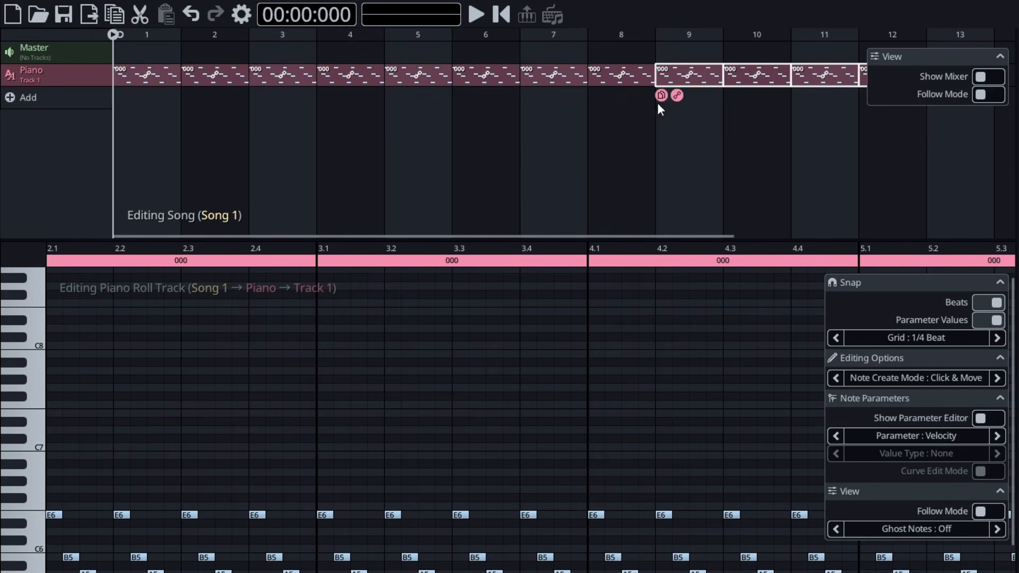
scroll(481, 156, "down", 3)
key("Escape")
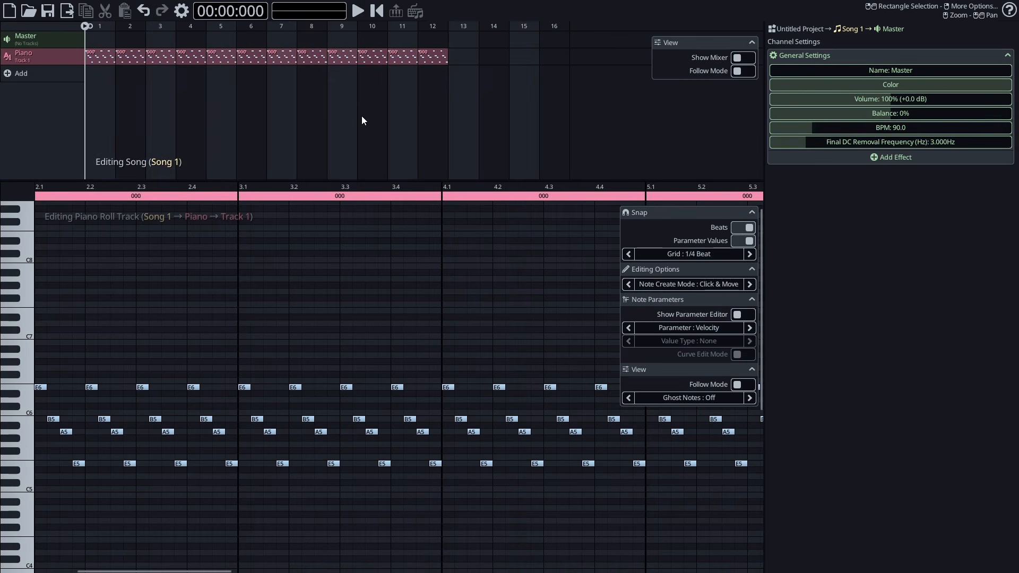
Step: In the project settings, name the project Celeste and set the author to Lena Raine
left_click(47, 55)
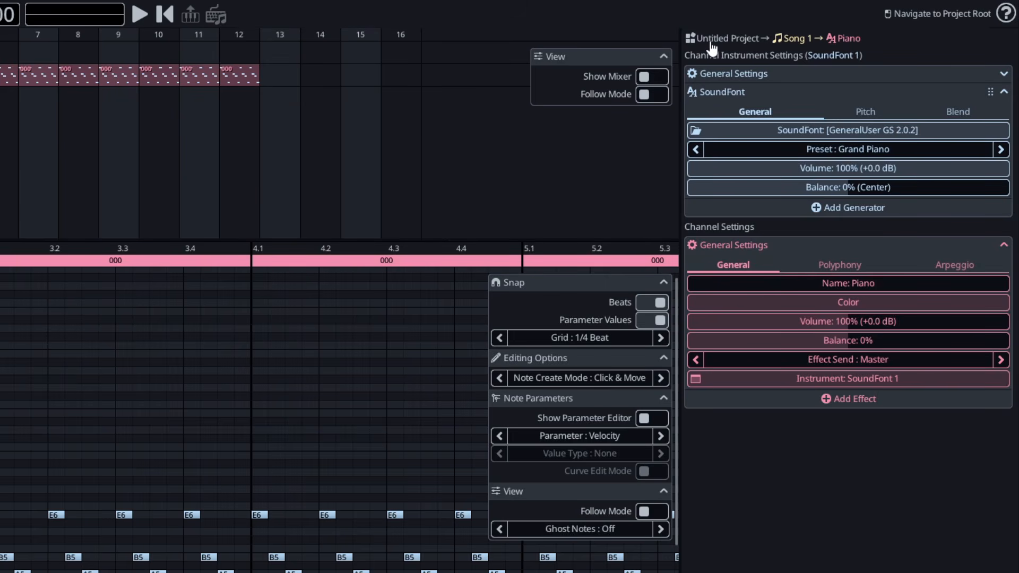
left_click(788, 41)
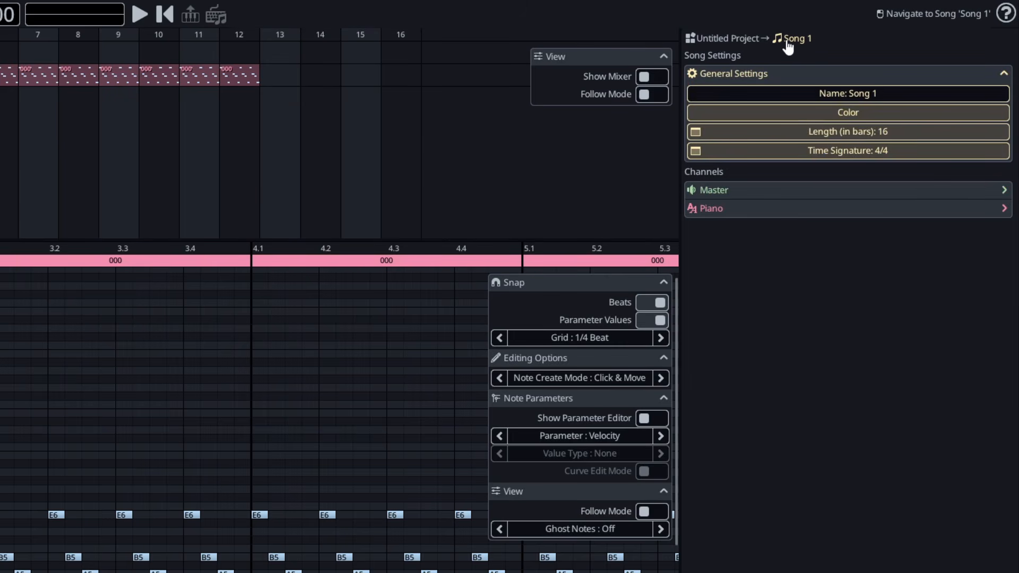
left_click(726, 41)
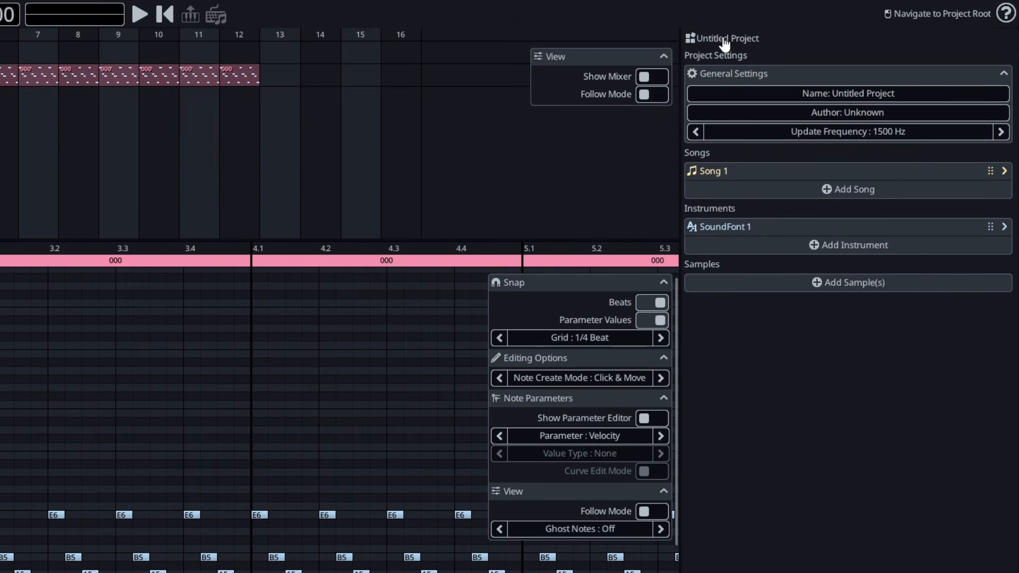
left_click(884, 94)
type("Ce")
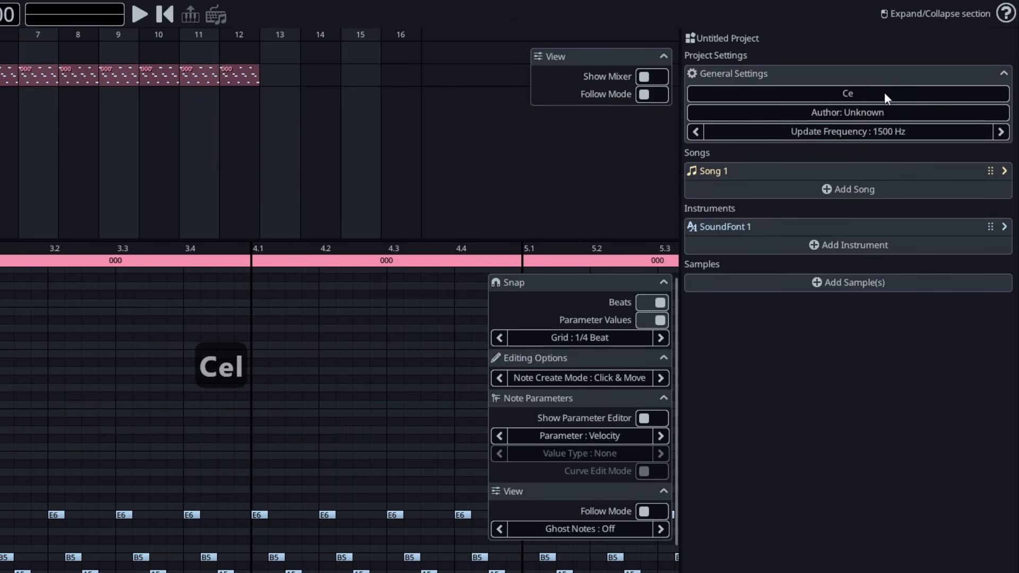
type("leste")
key("Tab")
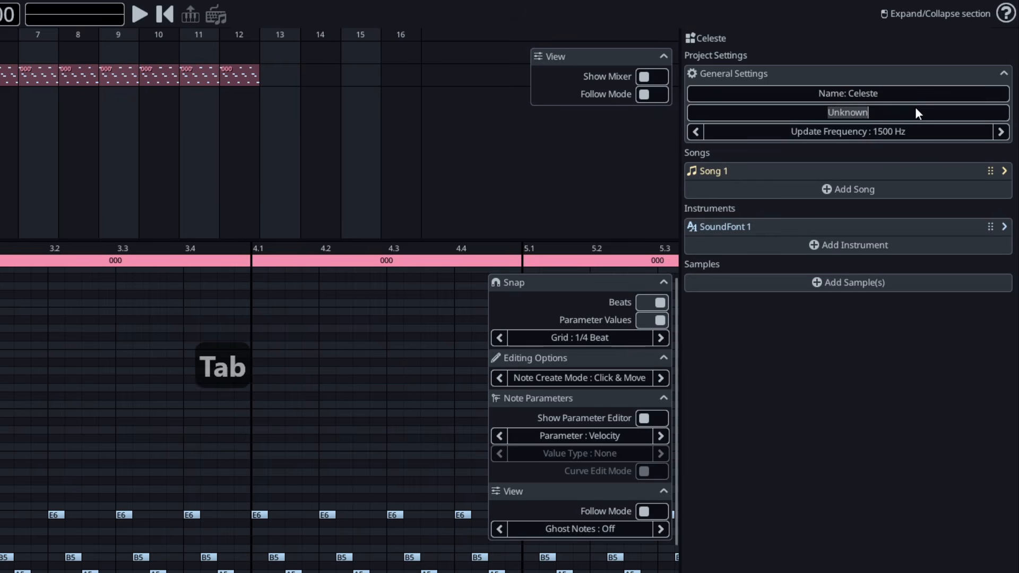
type("Lena R")
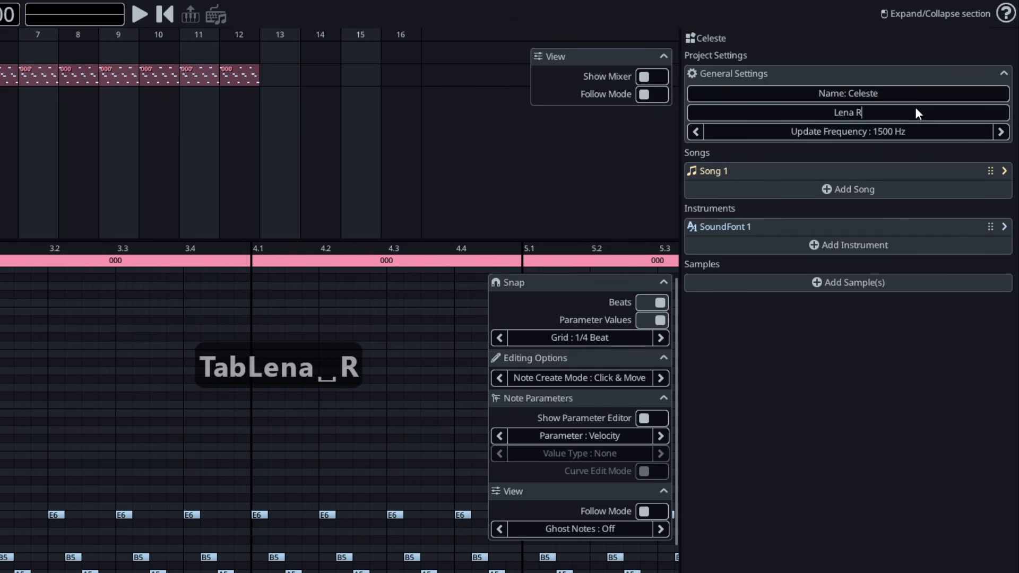
type("aine")
key("Return")
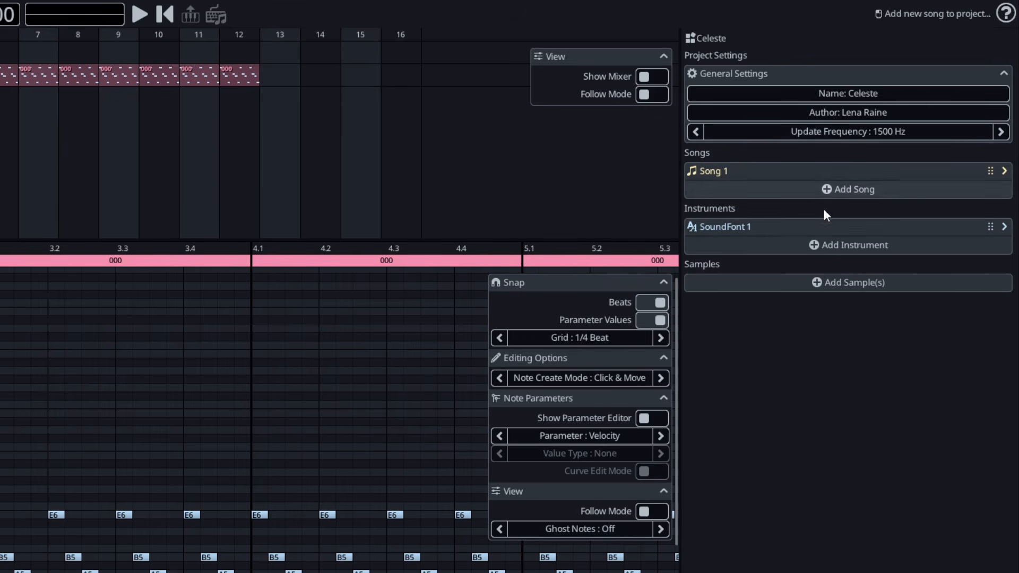
Step: Open the settings of Song 1 and rename the song to First Steps
left_click(853, 172)
left_click(873, 93)
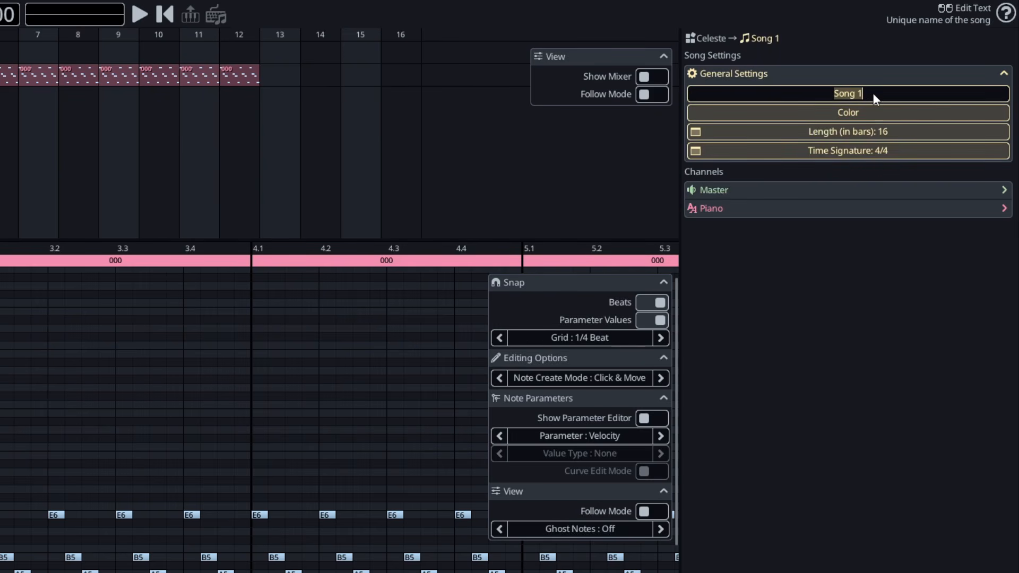
type("First Steps")
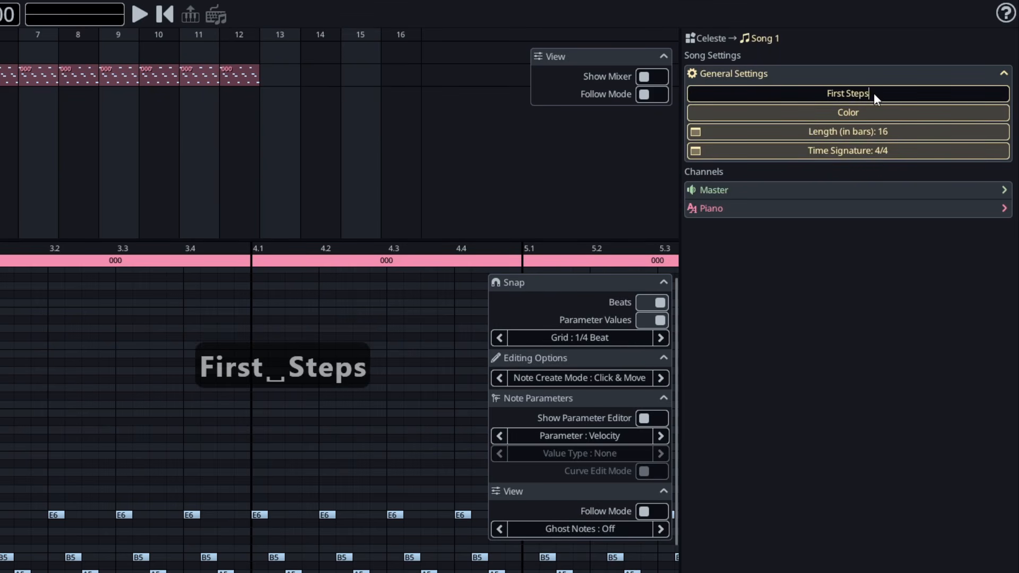
key("Return")
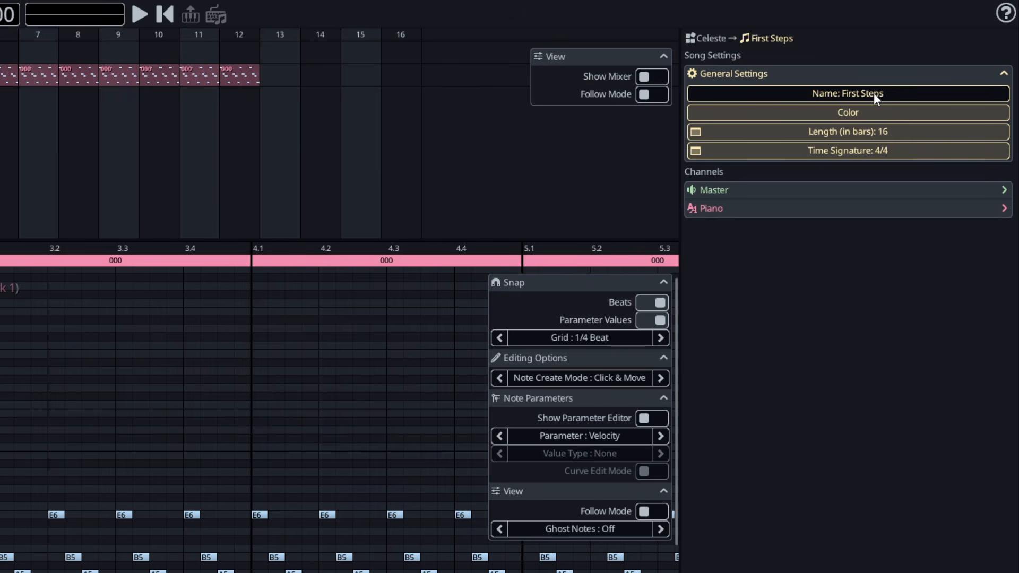
Step: Shorten the First Steps song to a length of 12 bars
left_click(909, 131)
left_click(820, 164)
left_click(820, 164)
left_click(820, 163)
left_click(820, 164)
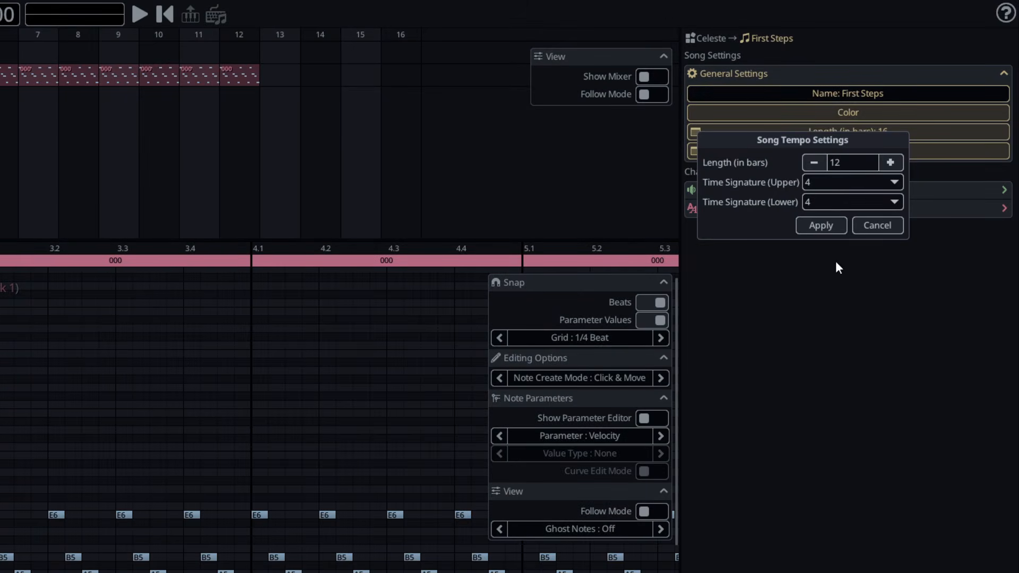
left_click(823, 229)
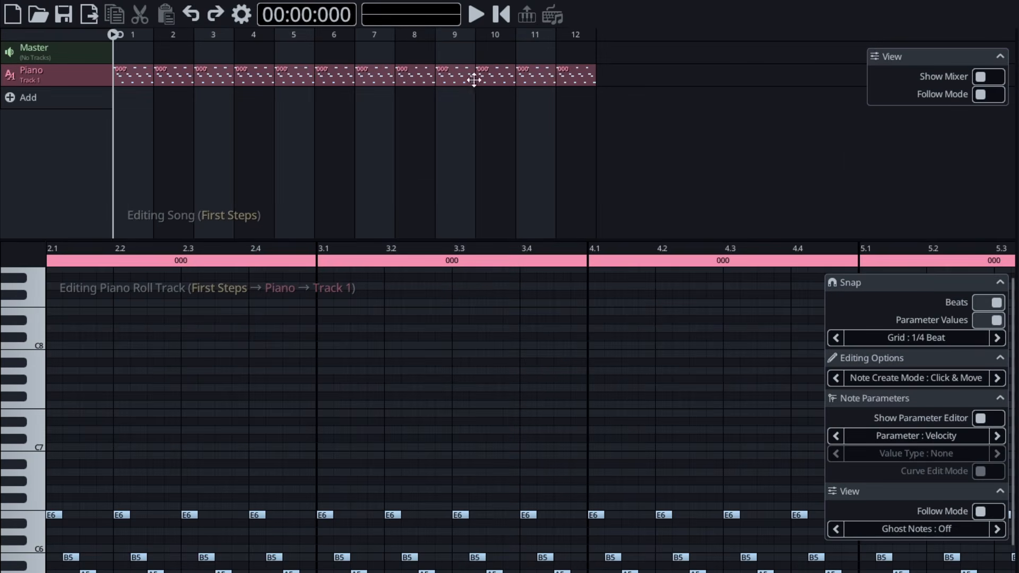
Step: Add a second piano roll track to the Piano channel and create a two-bar pattern on it spanning bars 9 and 10
left_click(75, 69)
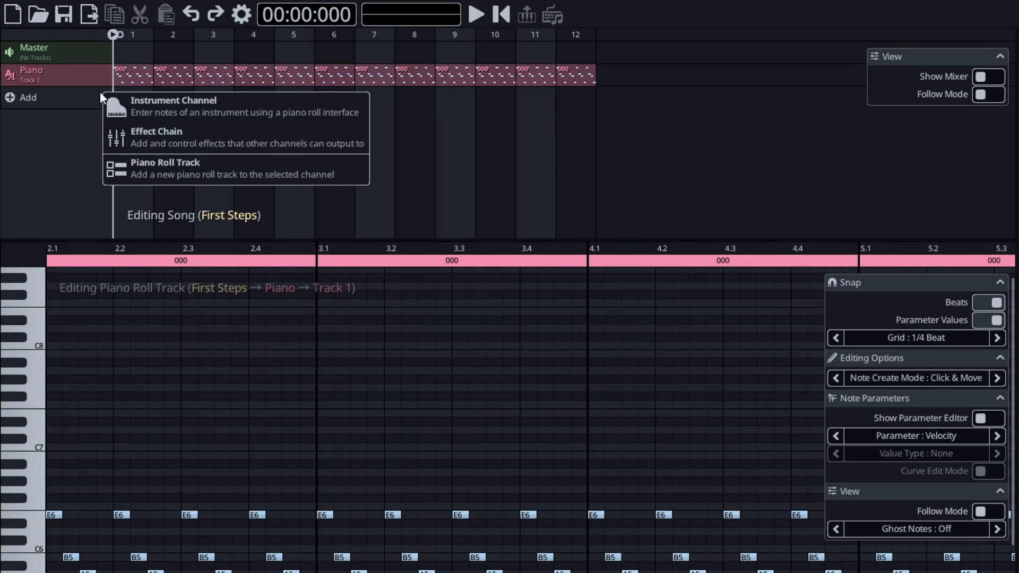
left_click(353, 169)
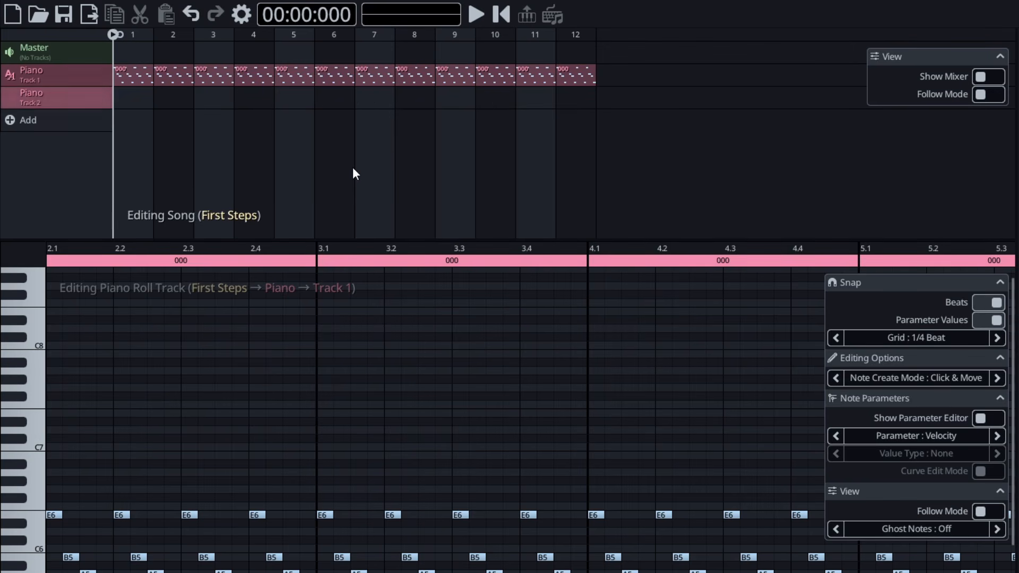
left_click(460, 101)
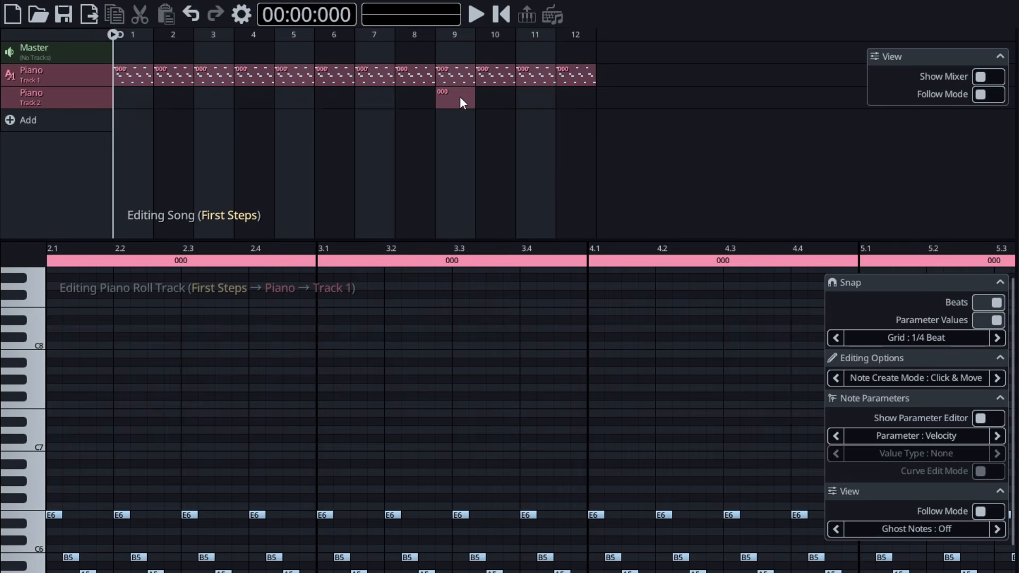
left_click(462, 99)
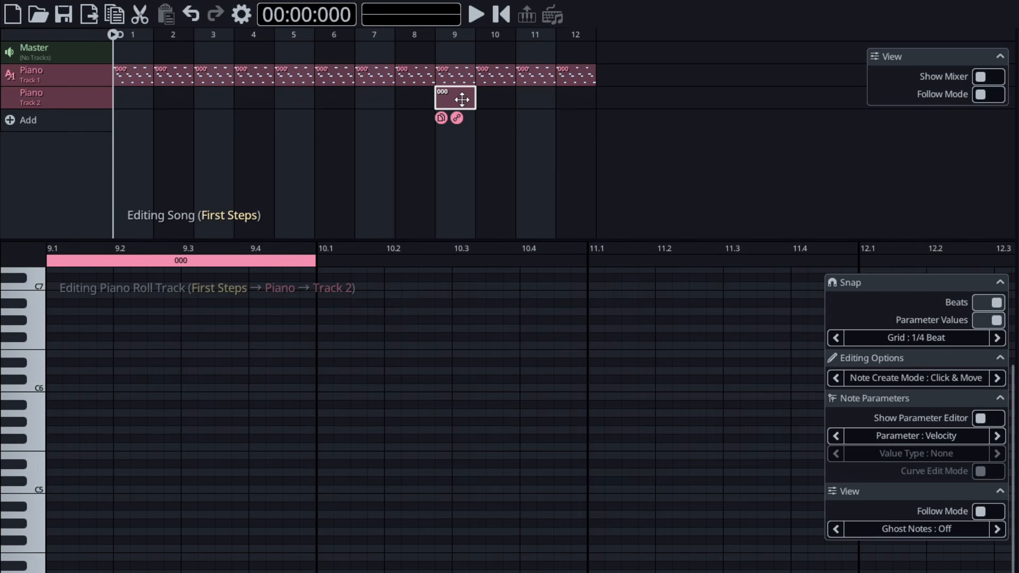
left_click_drag(472, 99, 514, 103)
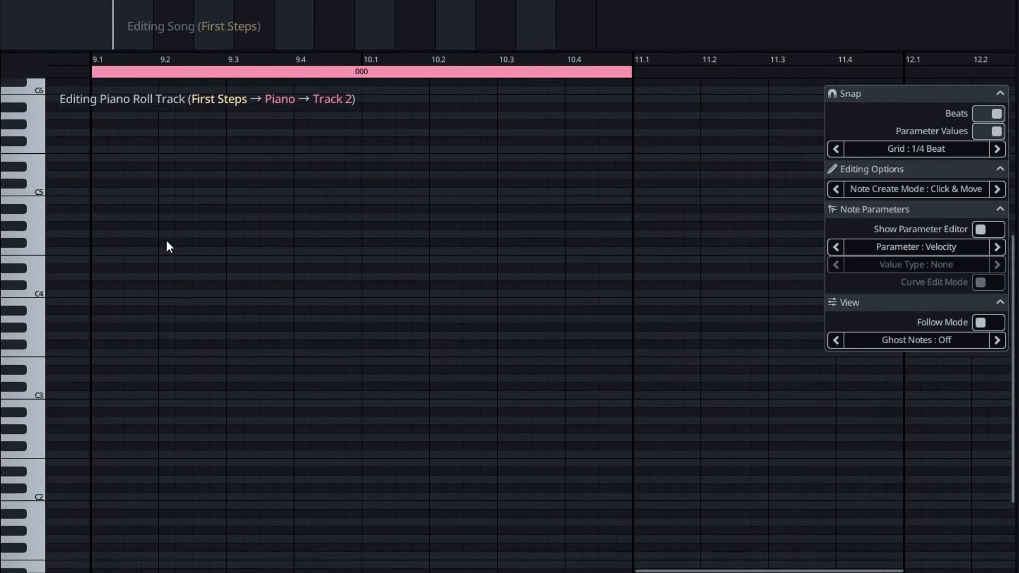
Step: In the Track 2 pattern, add a 1.5-beat E2 at 9.1 and a one-beat D2 starting half a beat after 10.1
left_click_drag(166, 240, 174, 132)
scroll(175, 133, "up", 1)
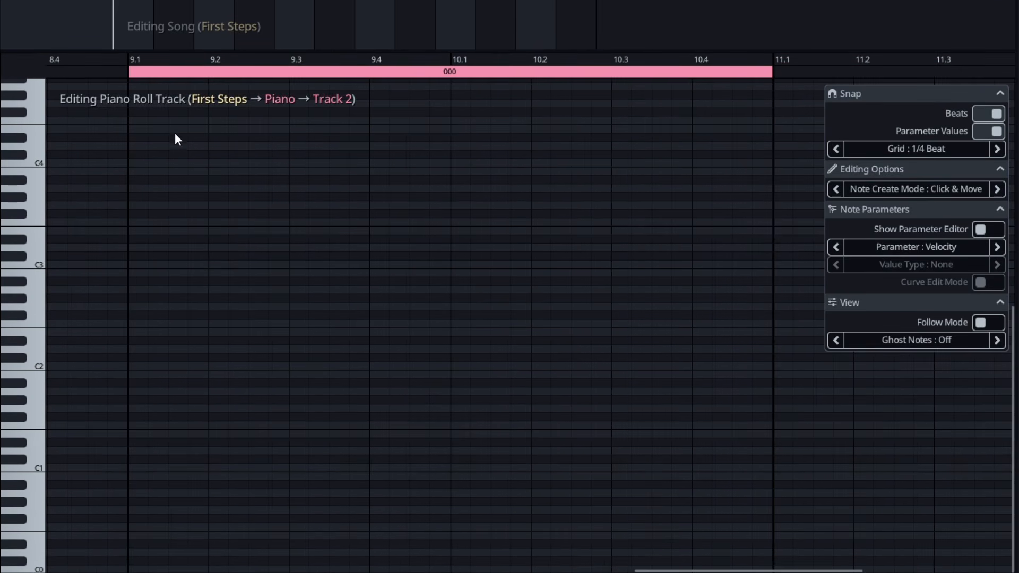
left_click(137, 331)
left_click_drag(155, 332, 258, 331)
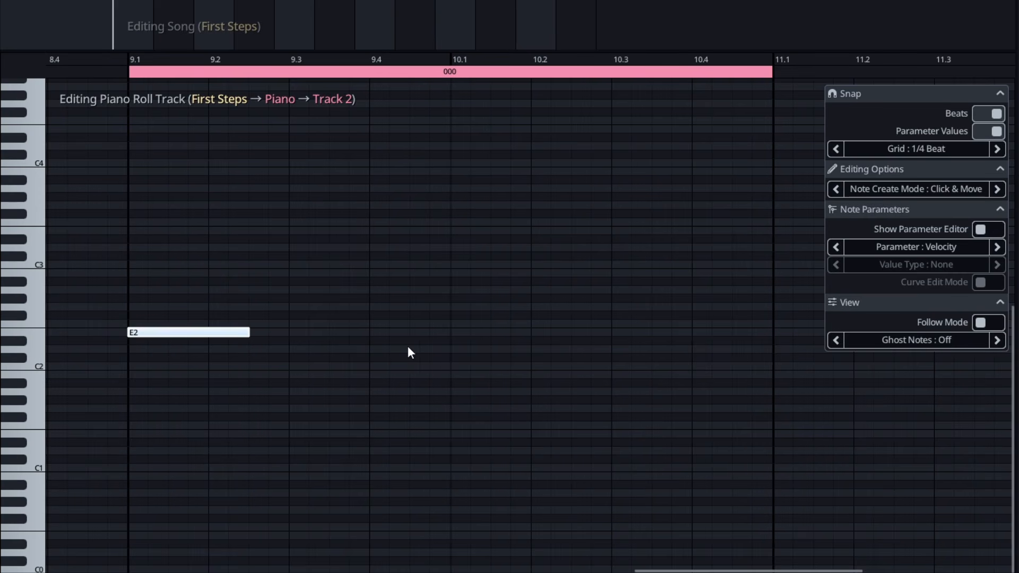
left_click(455, 350)
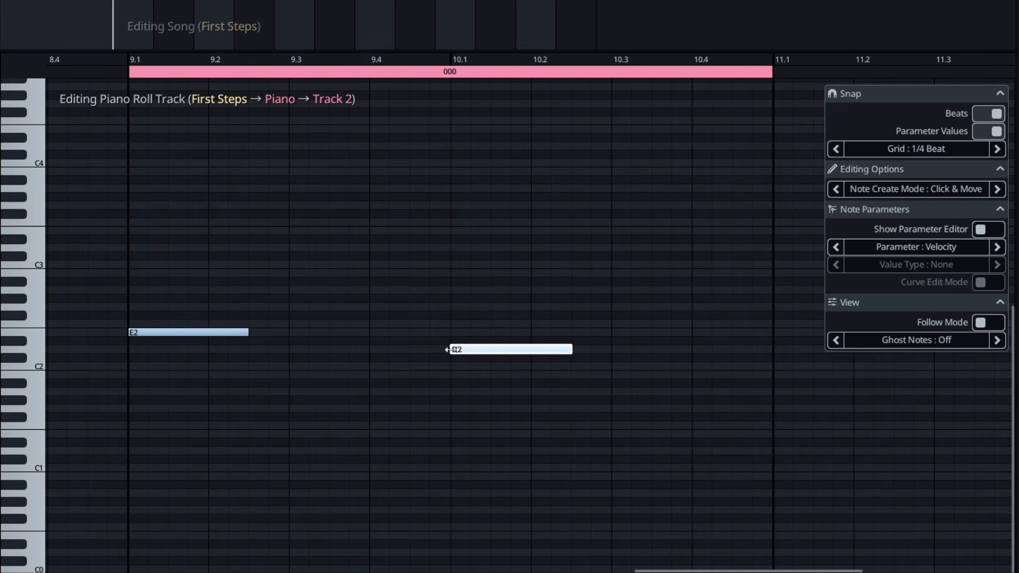
left_click_drag(449, 351, 487, 353)
Step: Add a three-beat B2 between the E2 and D2 notes, and an A2 from the end of D2 to the end of bar 10
left_click(254, 274)
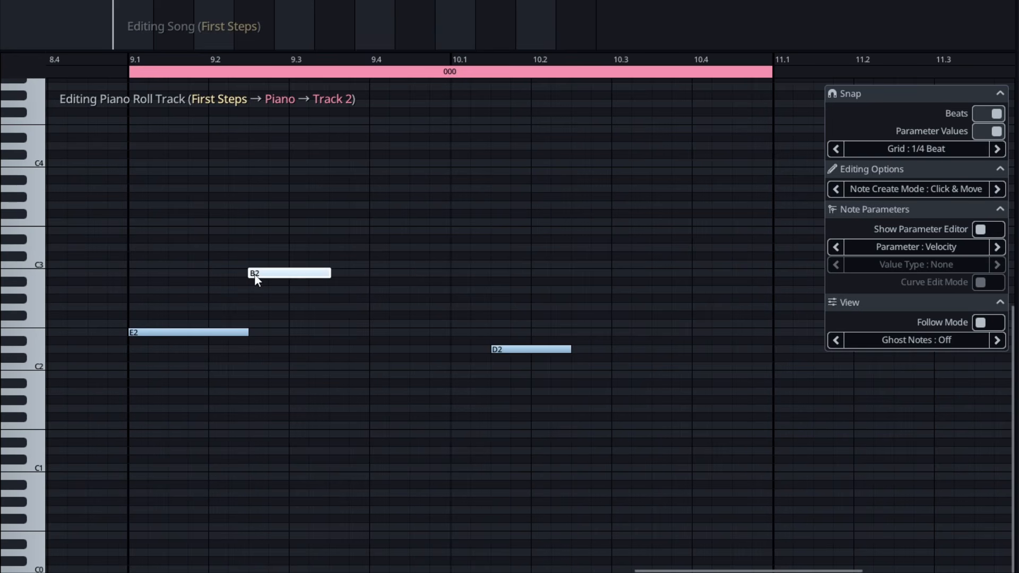
left_click_drag(330, 276, 492, 275)
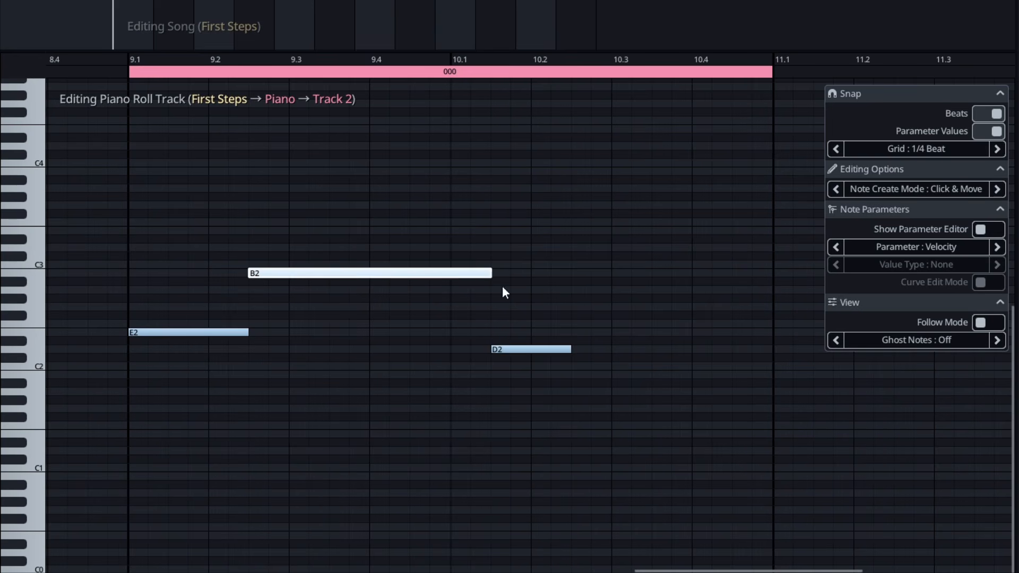
left_click(578, 290)
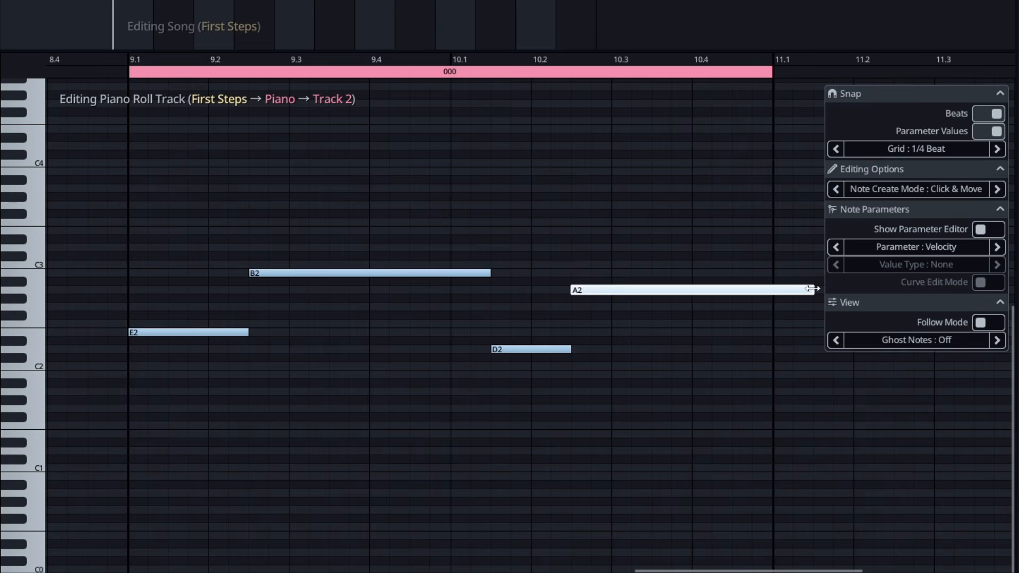
left_click_drag(815, 289, 774, 288)
Step: Set the velocity of all four notes in the Track 2 pattern to 40% and hide the parameter editor again
key("ctrl+a")
left_click(976, 228)
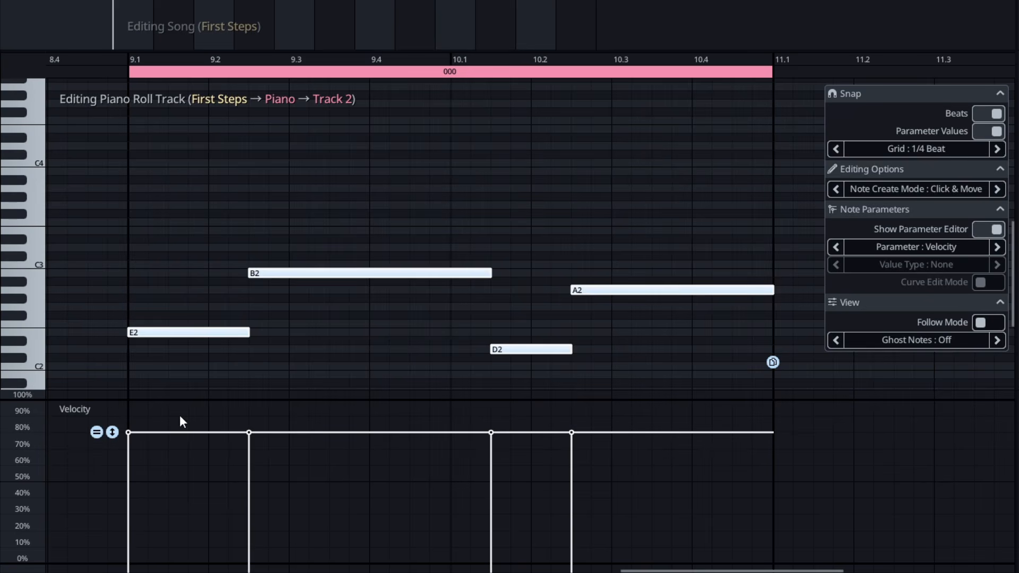
left_click_drag(112, 432, 113, 496)
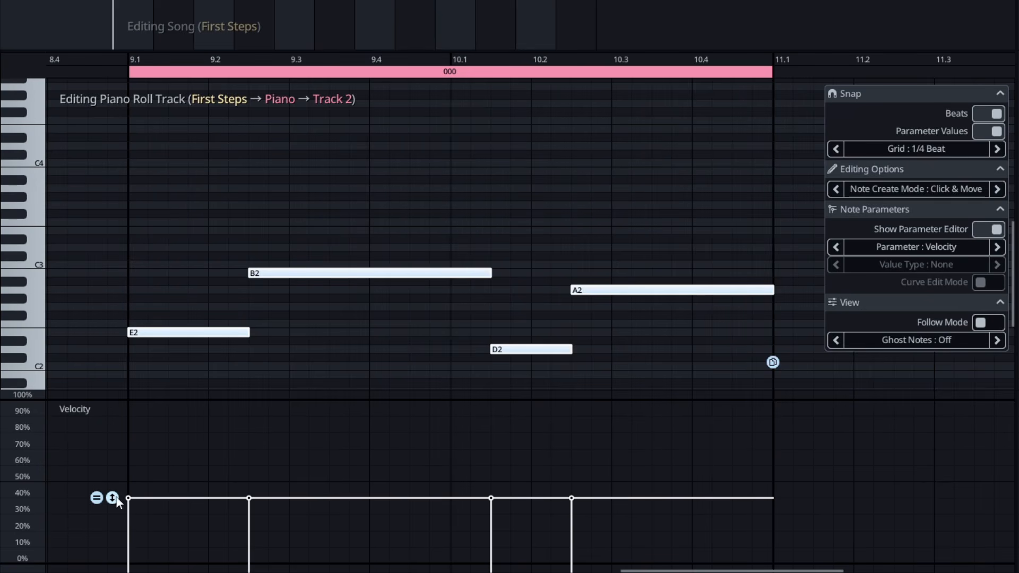
left_click(990, 230)
key("Escape")
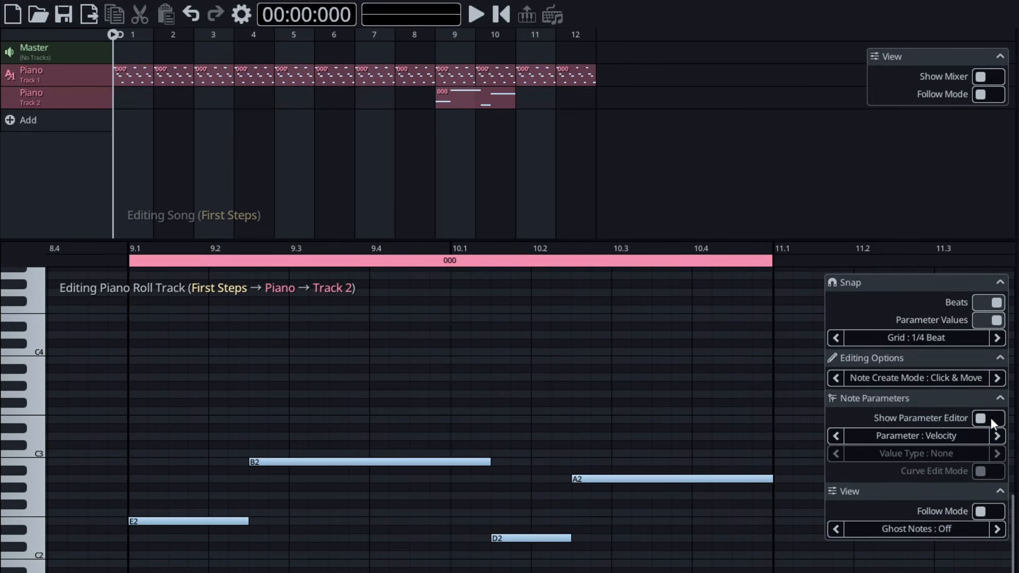
Step: Place a linked copy of the Track 2 pattern in bars 11 and 12, and play the song from just before bar 9
left_click(466, 90)
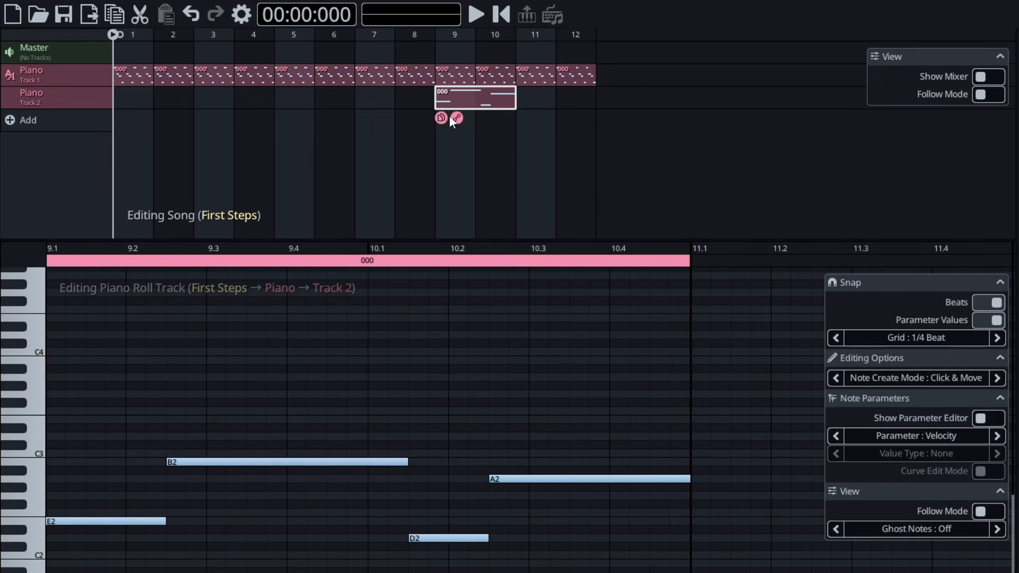
left_click_drag(449, 115, 537, 117)
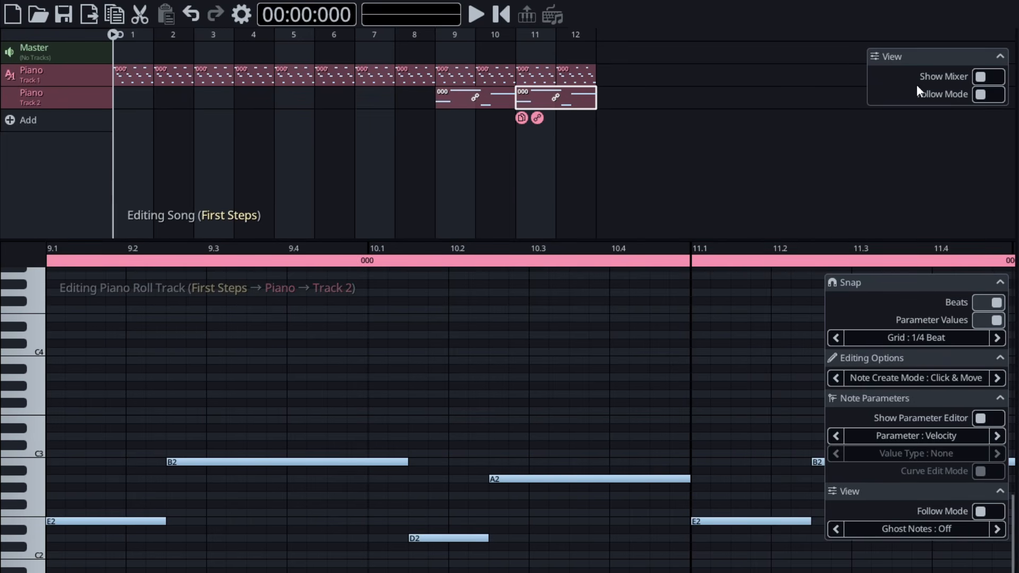
left_click(429, 36)
key("space")
key("Escape")
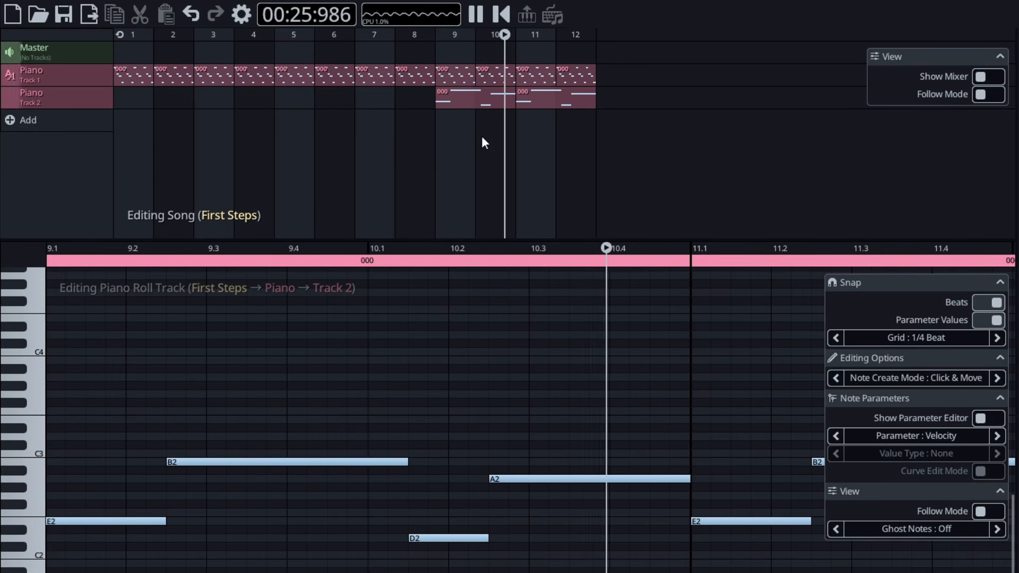
key("space")
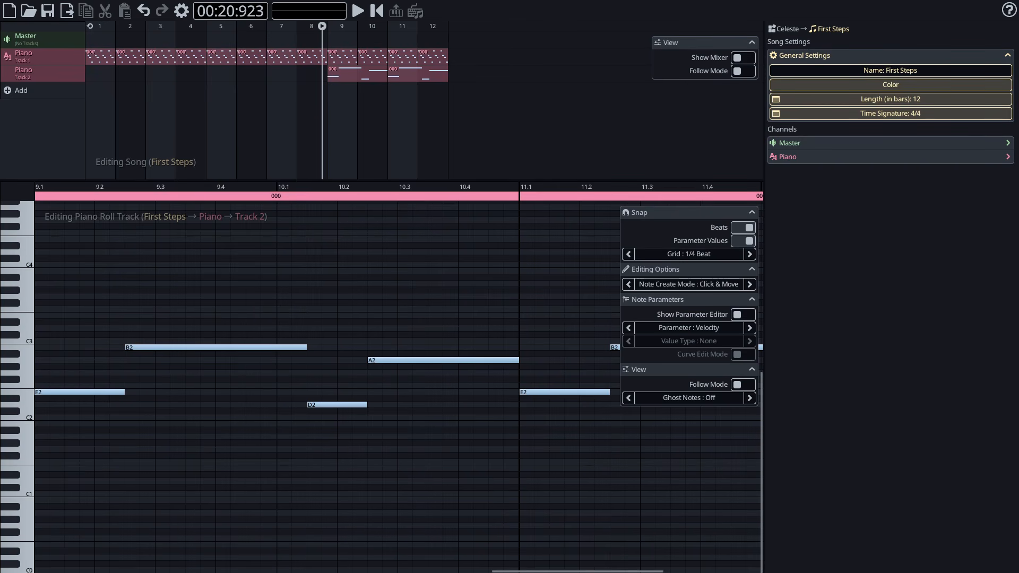
Step: Add a new instrument channel that uses the Game Boy Noise instrument
left_click(39, 90)
left_click(64, 95)
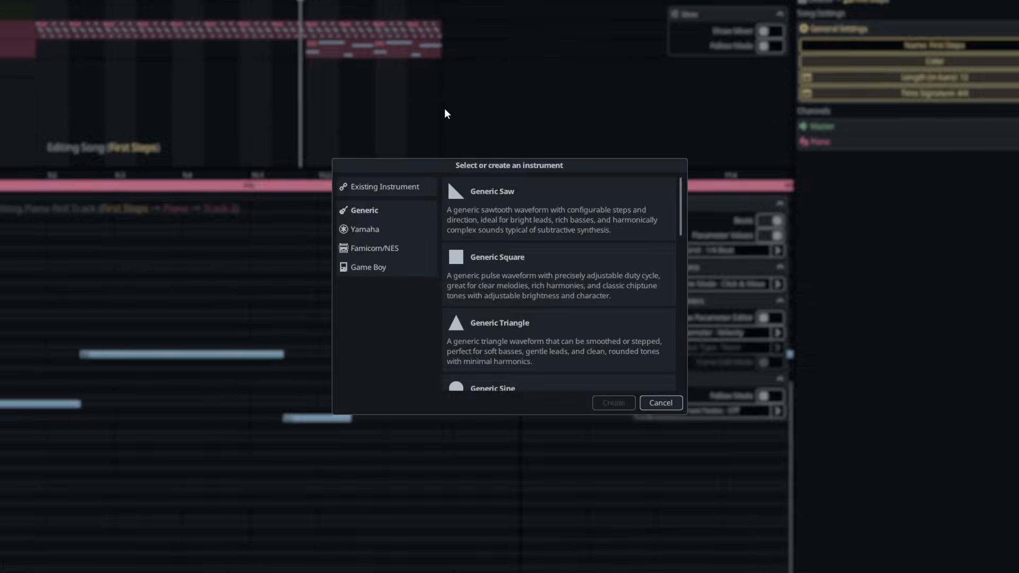
left_click(394, 268)
left_click(589, 273)
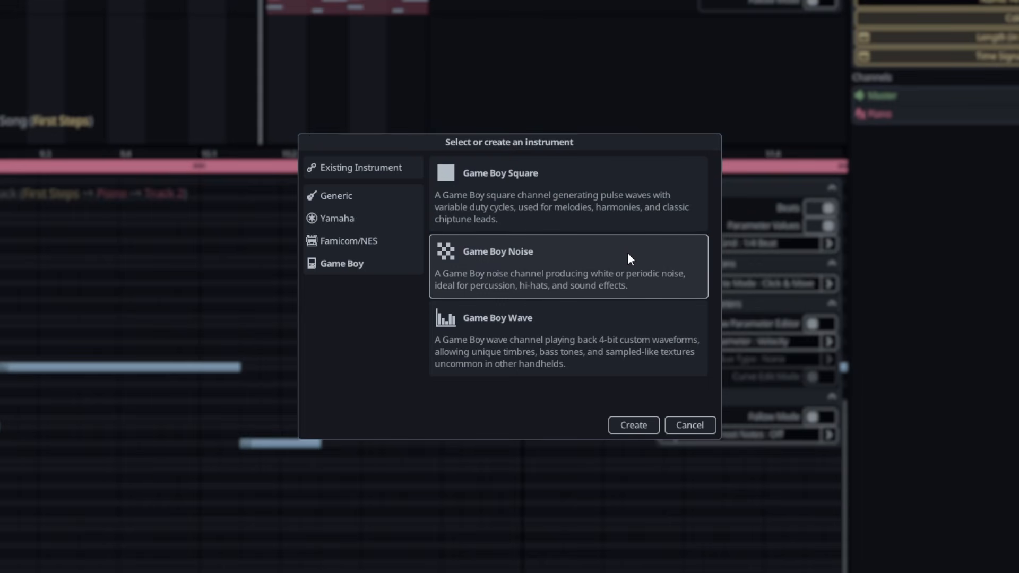
left_click(634, 425)
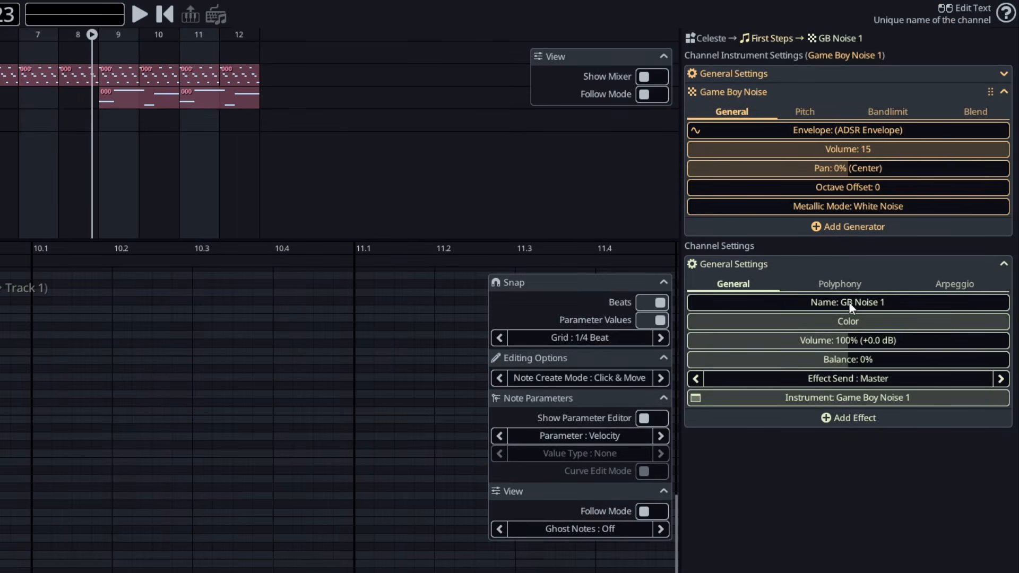
Step: Rename the new Game Boy Noise channel to GB Drums
left_click(849, 303)
type("GB Drums")
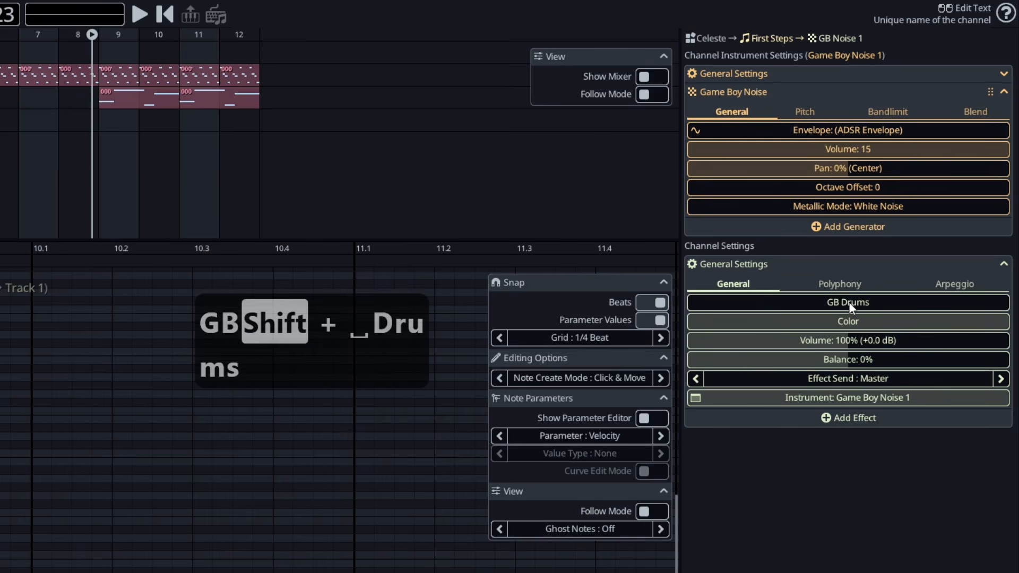
key("Return")
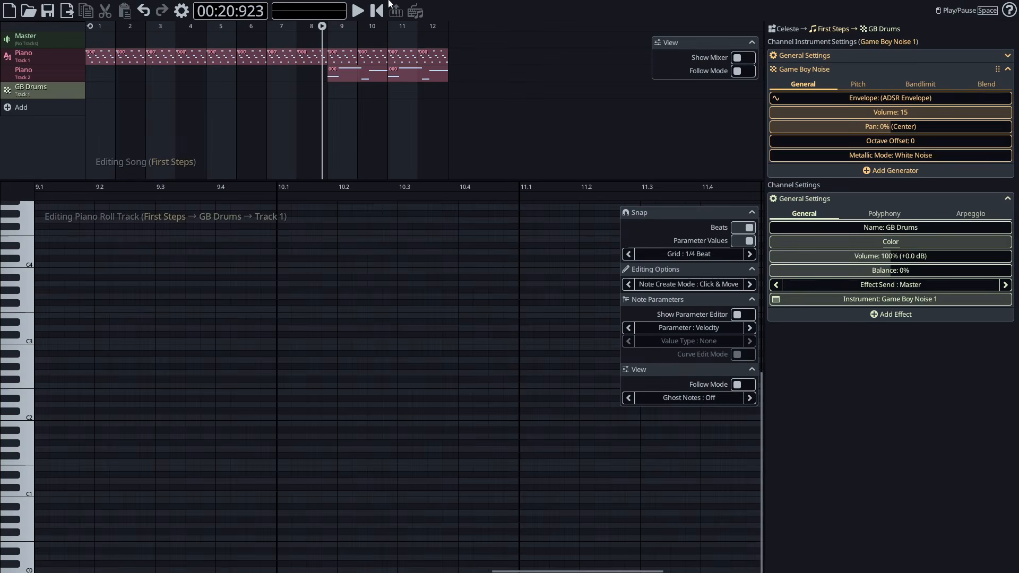
Step: Show the on-screen piano keyboard and audition the GB Drums noise sound on a key between C6 and C7
left_click(191, 15)
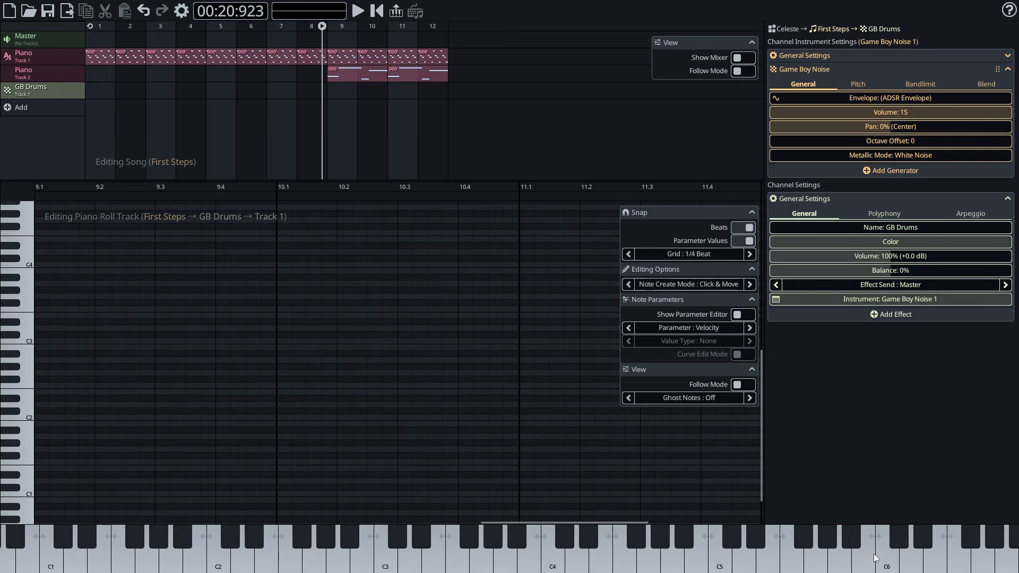
scroll(624, 538, "down", 5)
left_click(655, 537)
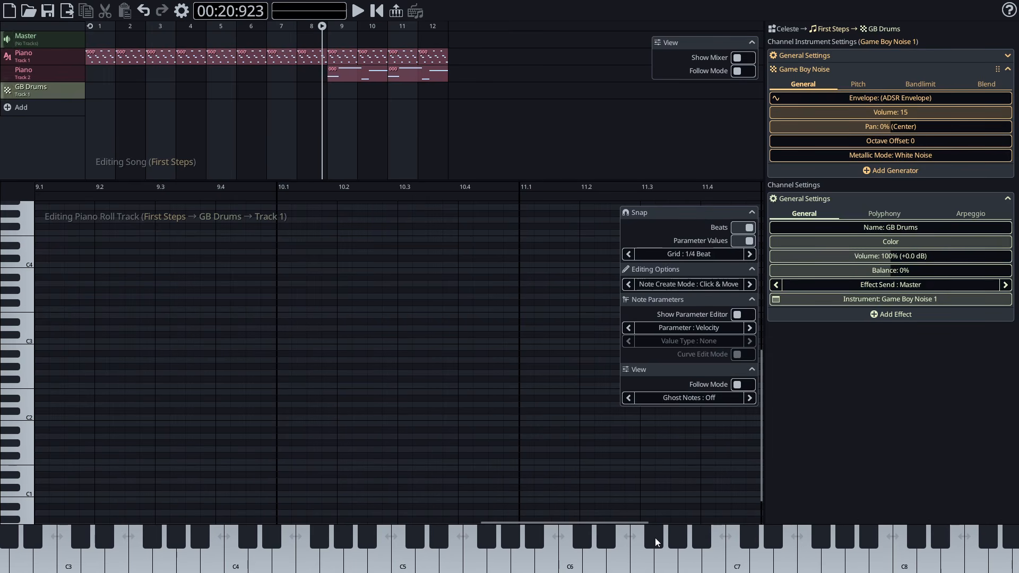
left_click(655, 537)
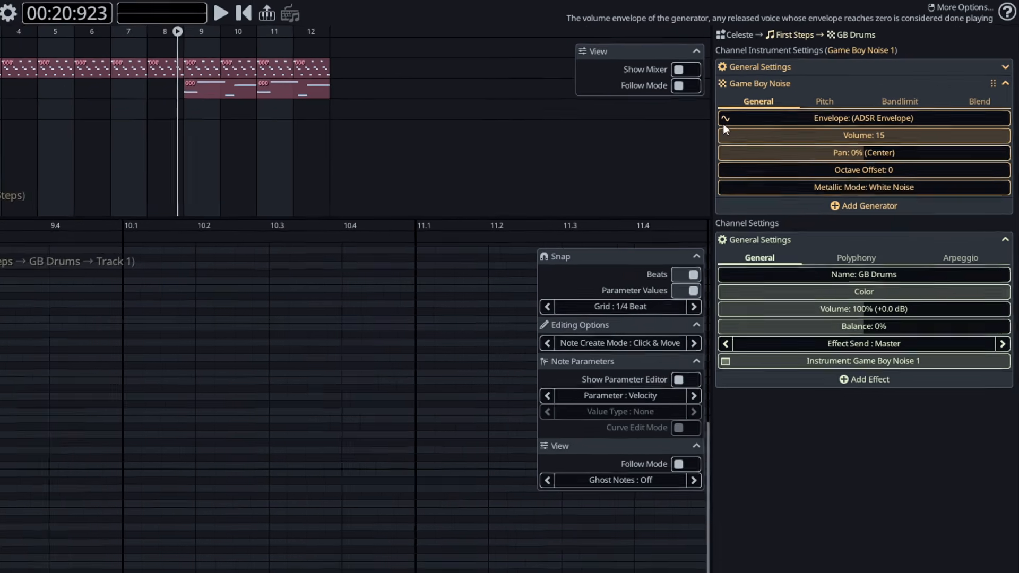
Step: Set the Game Boy Noise volume envelope to 180 ms decay and 10% sustain, and bow its decay curve downward
left_click(701, 130)
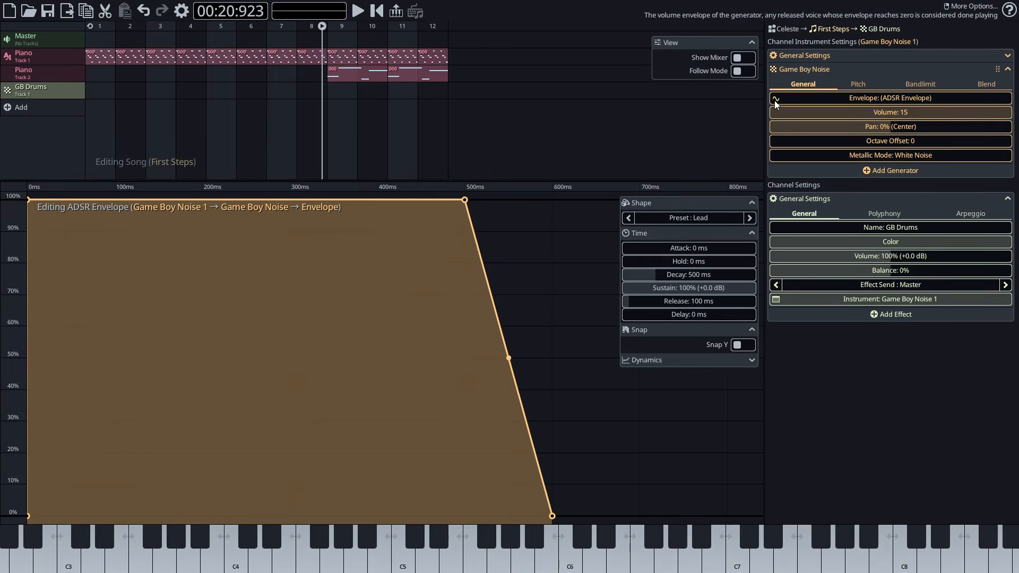
double_click(705, 275)
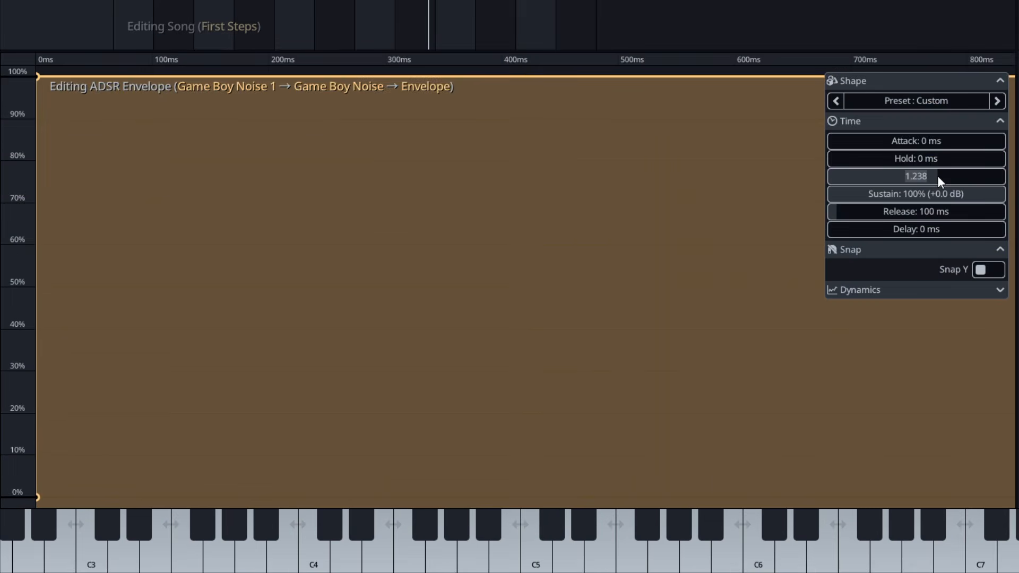
type(".18")
key("Tab")
type("10")
key("Tab")
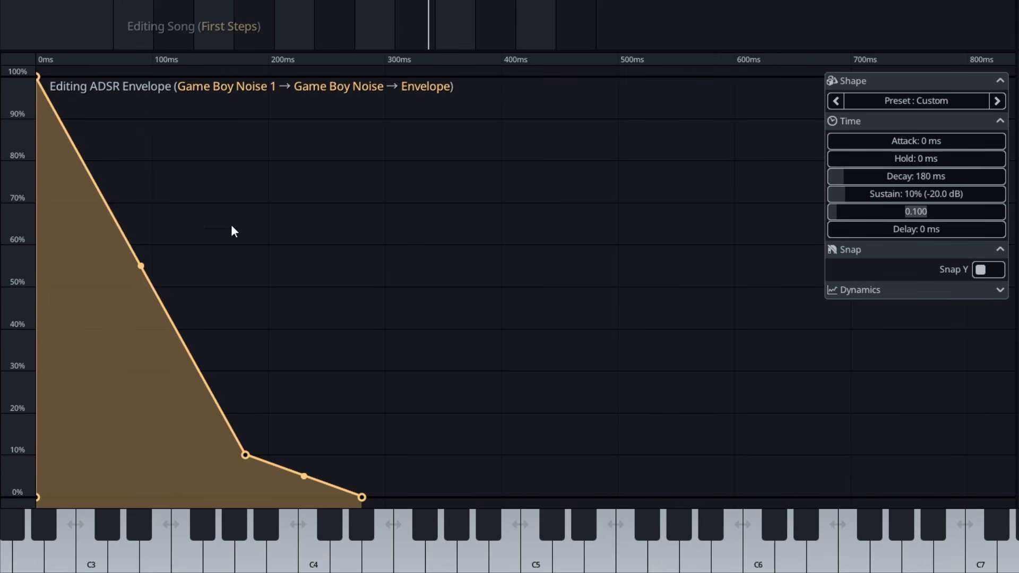
left_click_drag(141, 266, 141, 335)
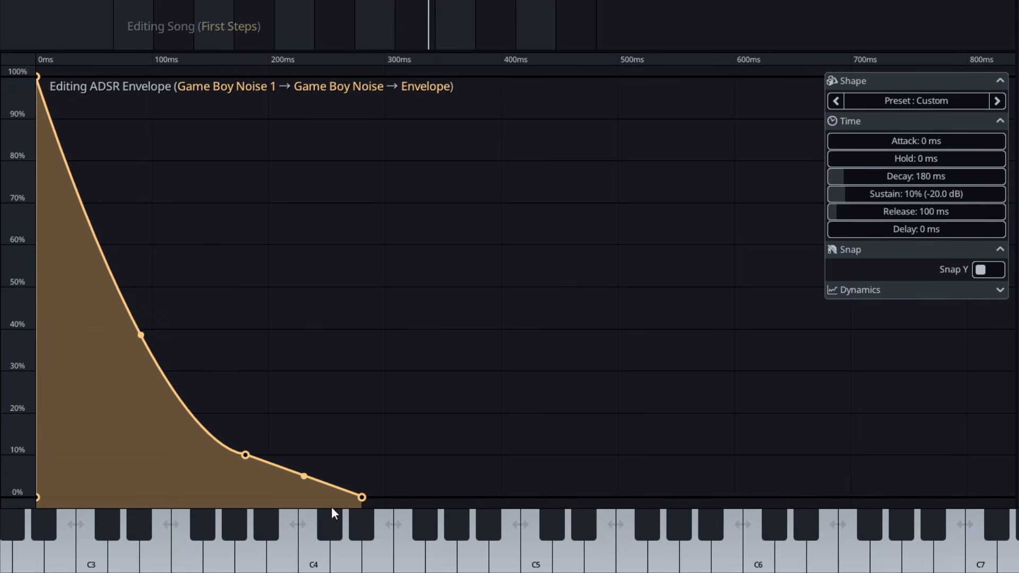
Step: Bow the noise envelope's release curve upward and deepen the downward bow of its decay curve
left_click_drag(304, 476, 304, 468)
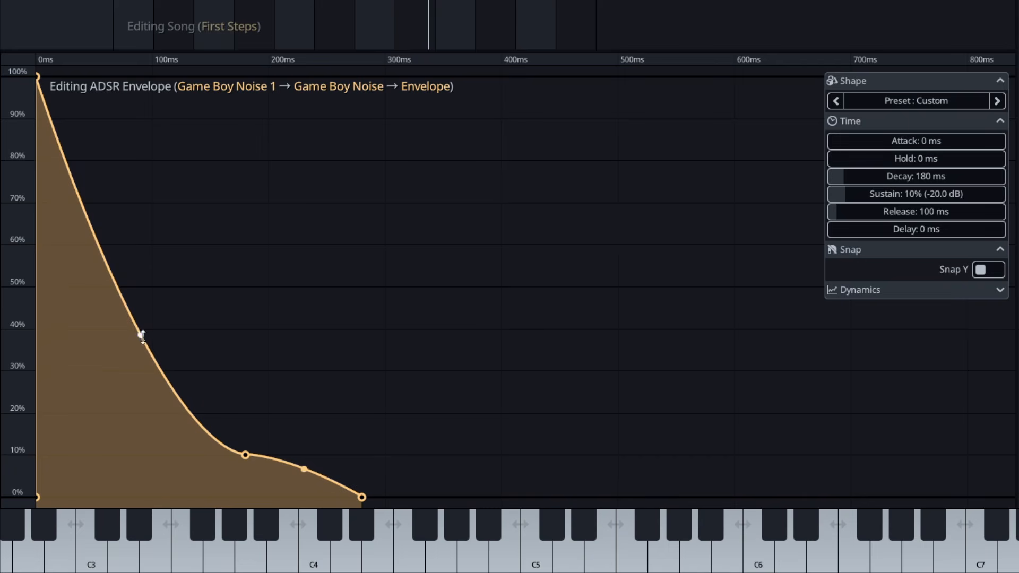
left_click_drag(142, 336, 138, 357)
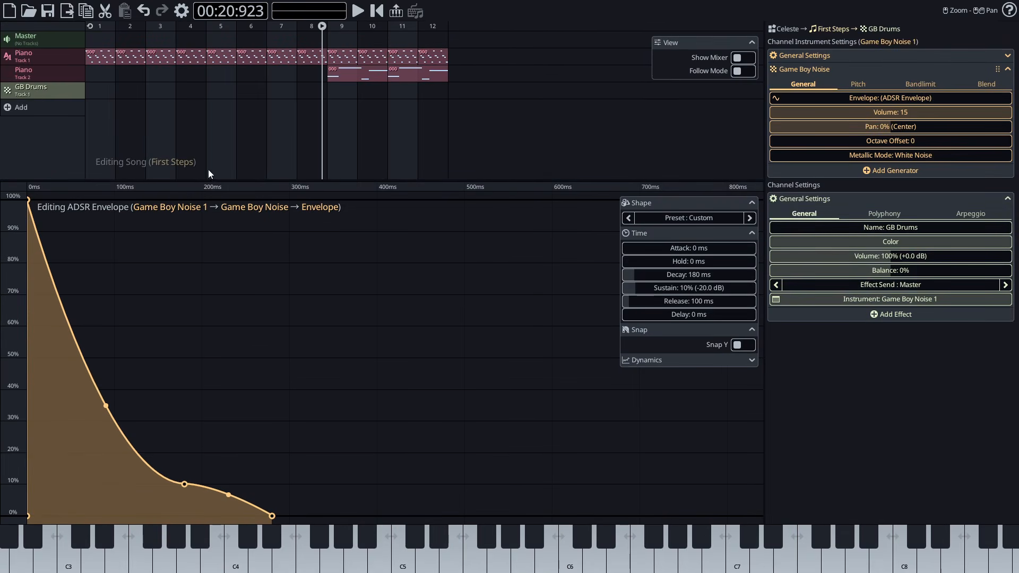
Step: Create a one-bar GB Drums pattern at bar 3 with F6 notes on the last two quarter-beat slots of every beat
left_click(155, 100)
left_click(155, 100)
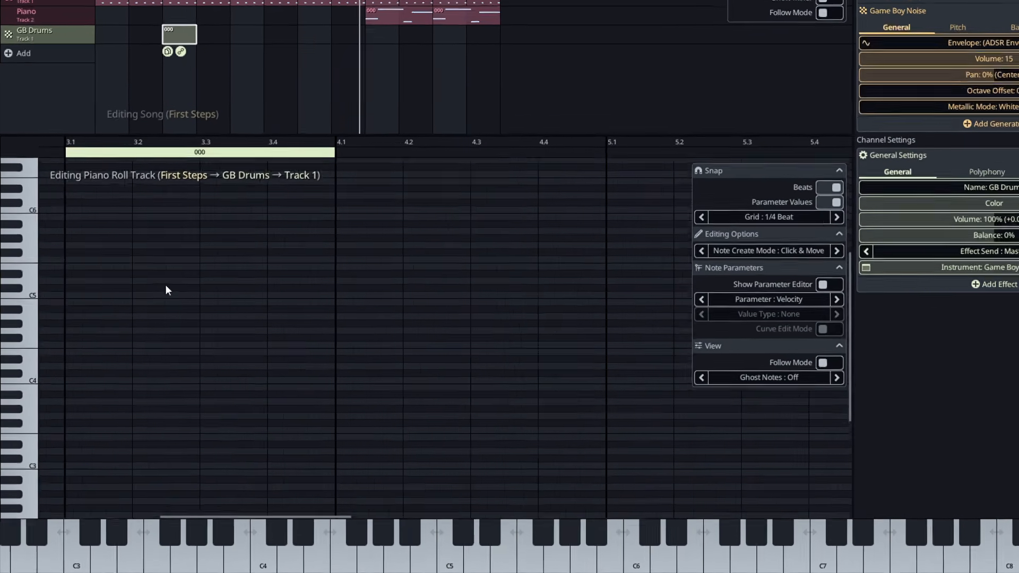
left_click_drag(165, 285, 170, 374)
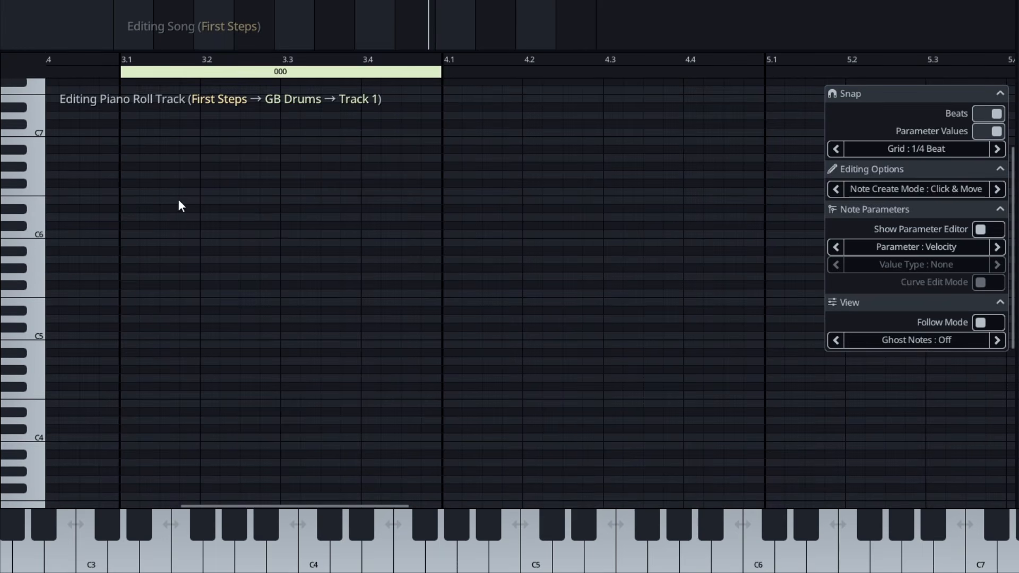
mouse_move(163, 192)
left_mouse_down()
mouse_move(363, 193)
mouse_move(183, 193)
left_mouse_up()
left_click(188, 193)
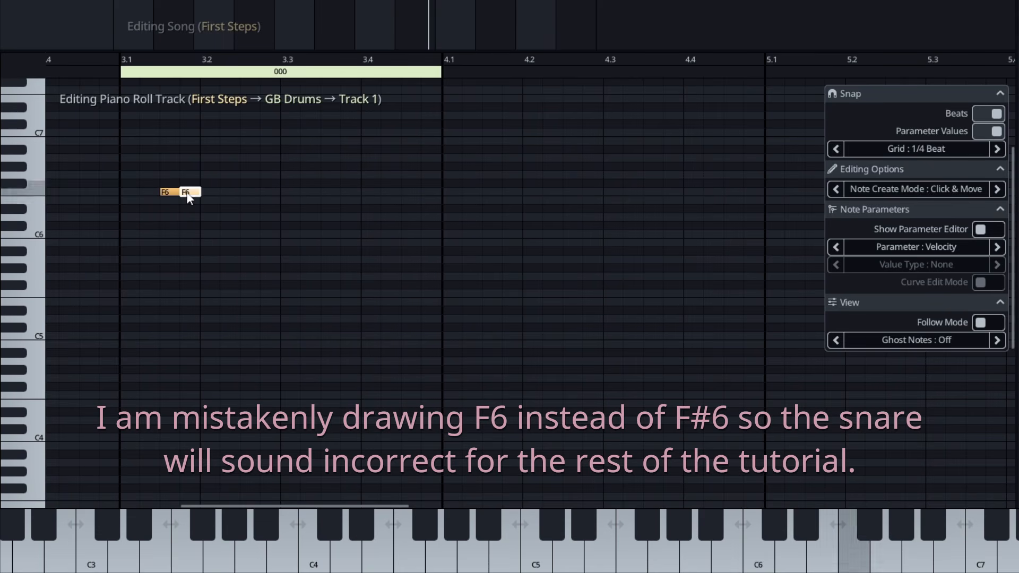
left_click(248, 192)
left_click(329, 192)
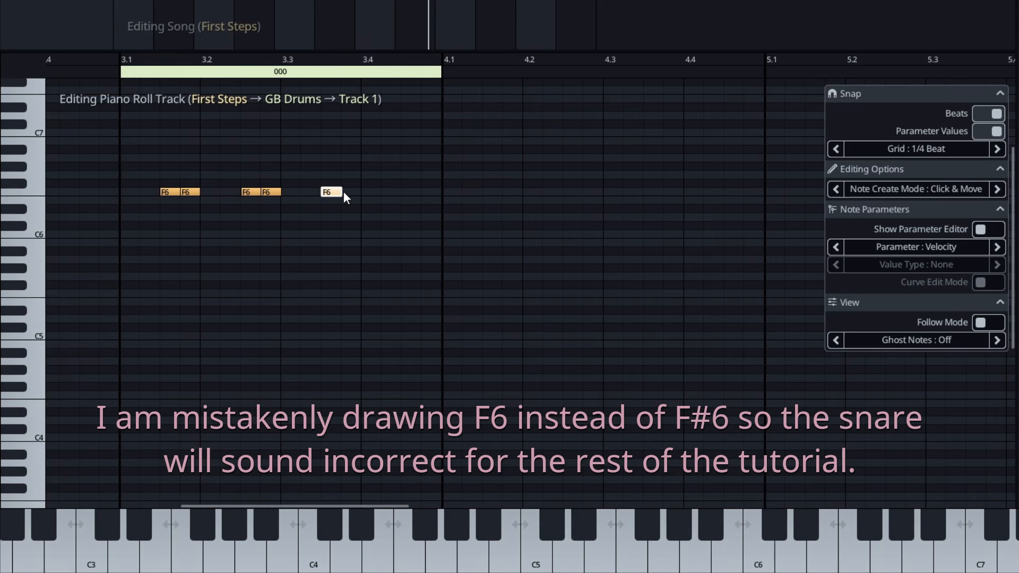
left_click(348, 191)
left_click(407, 192)
left_click(432, 191)
key("Escape")
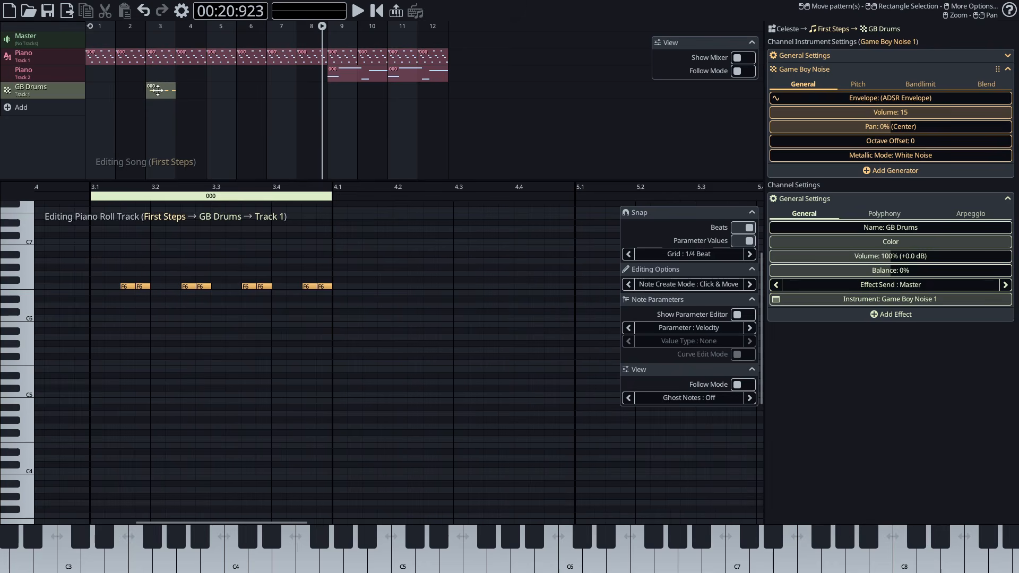
Step: Repeat the GB Drums pattern as linked copies from bar 4 through bar 12
left_click(159, 90)
left_click_drag(161, 106, 283, 106)
mouse_move(311, 93)
left_mouse_down()
mouse_move(156, 91)
mouse_move(315, 108)
left_mouse_up()
key("Escape")
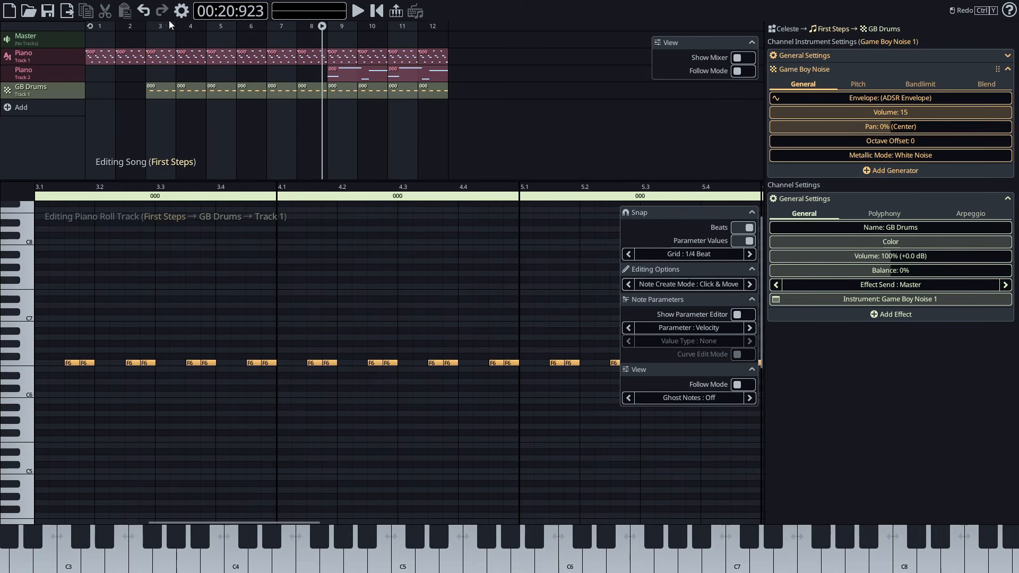
Step: Play the song from the start of bar 3 to hear the drums with the piano
left_click(141, 26)
key("space")
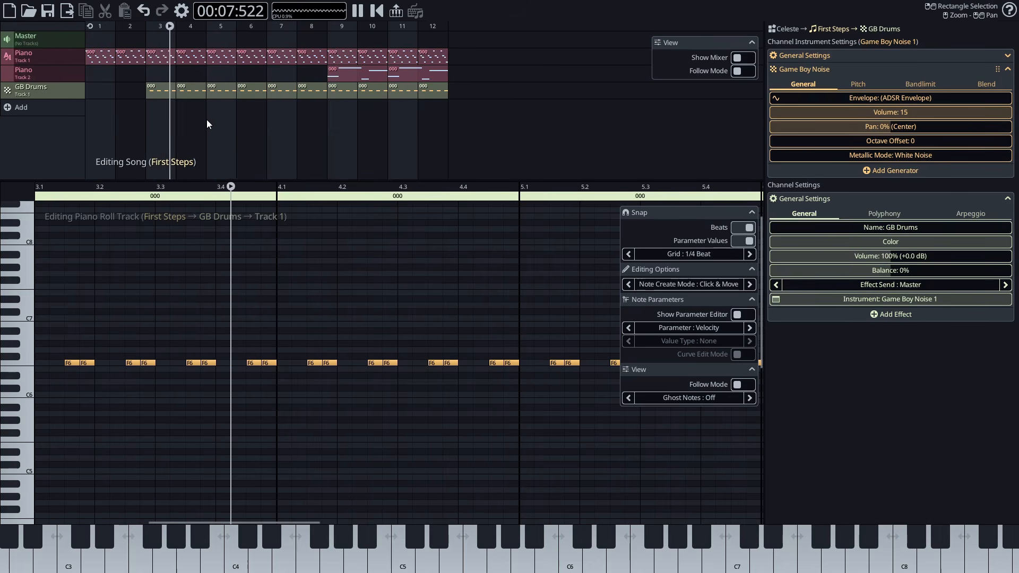
key("space")
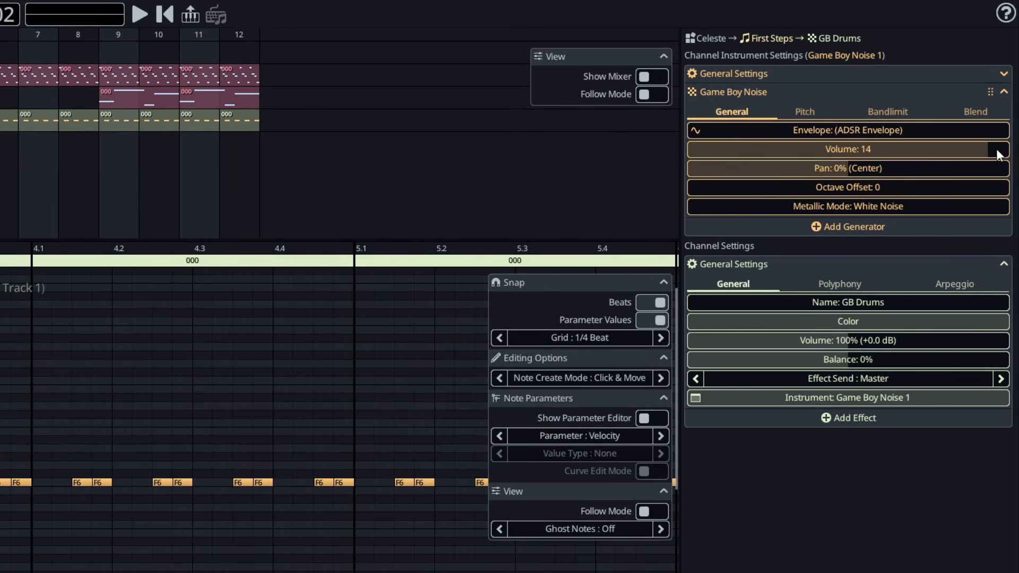
left_click_drag(1001, 112, 856, 117)
left_click_drag(803, 162, 917, 154)
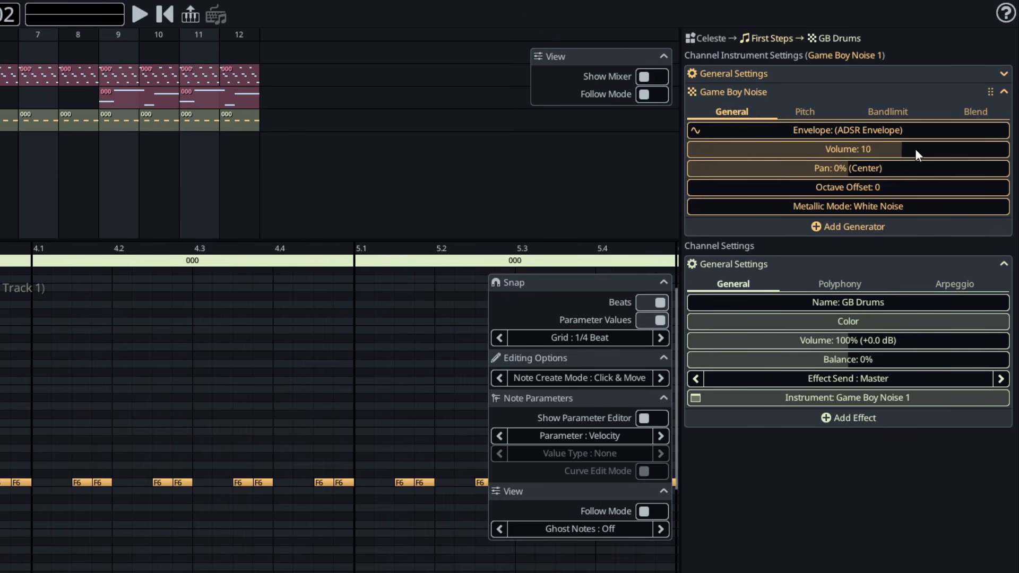
mouse_move(998, 151)
left_mouse_down()
mouse_move(840, 147)
mouse_move(1011, 154)
left_mouse_up()
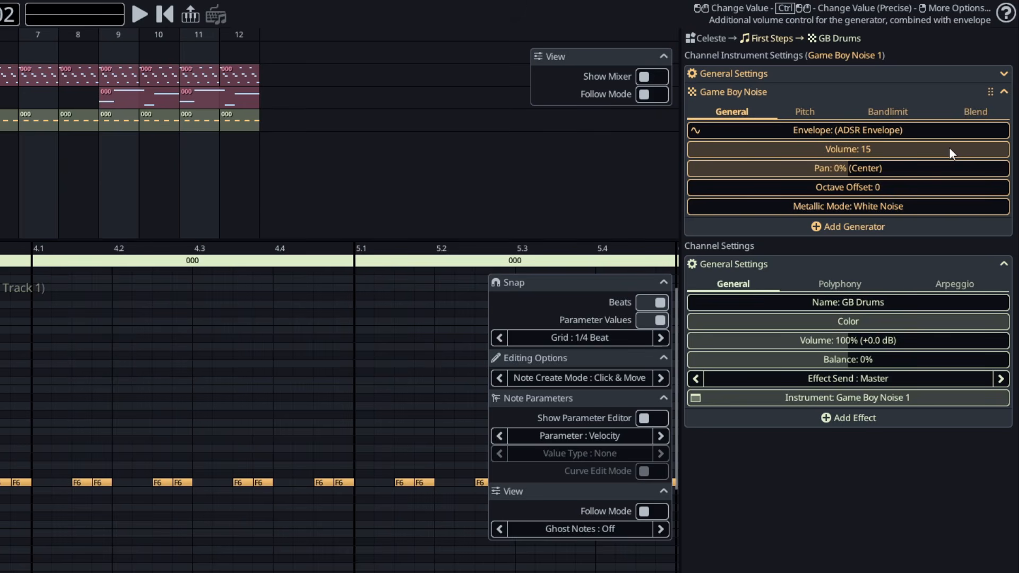
Step: Set the GB Drums channel volume to 20% and play the song from bar 3 to check the balance
left_click_drag(842, 342, 748, 338)
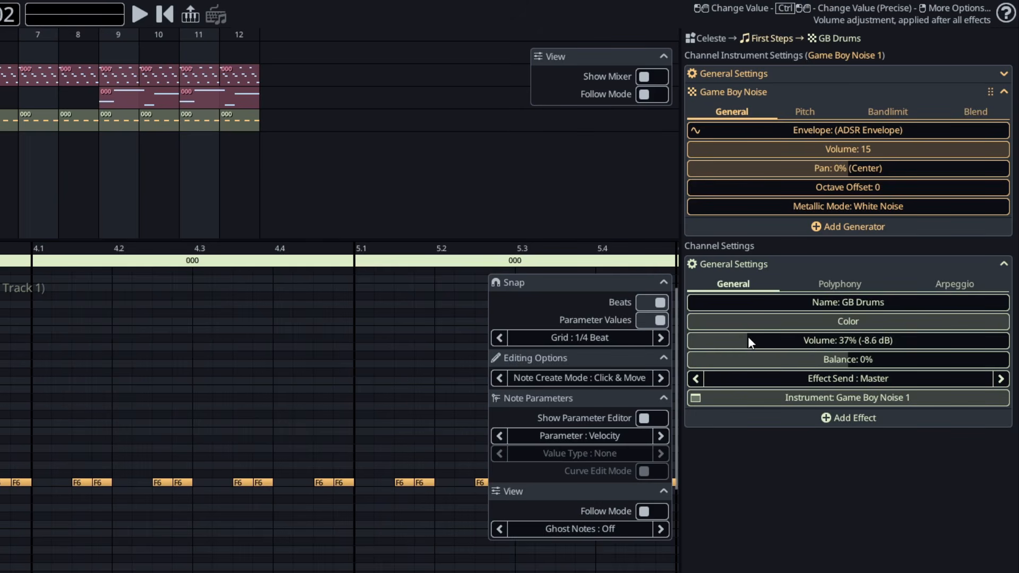
double_click(748, 337)
type("20")
key("Return")
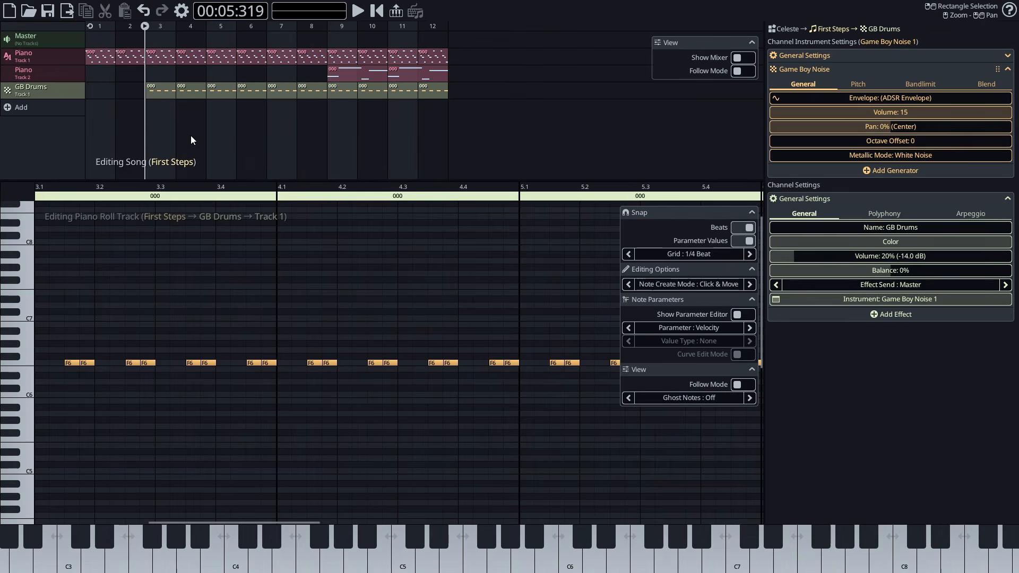
key("space")
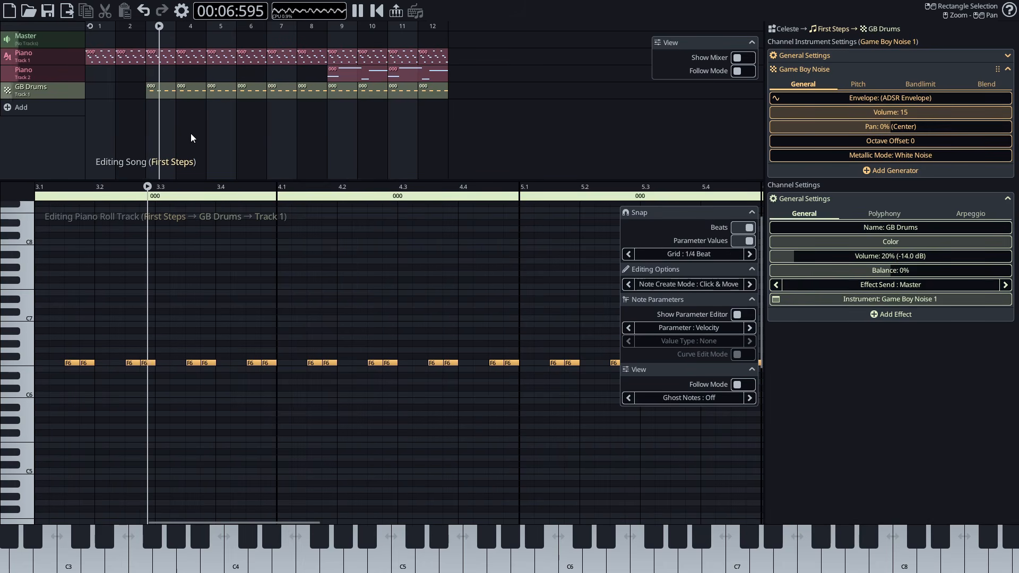
key("space")
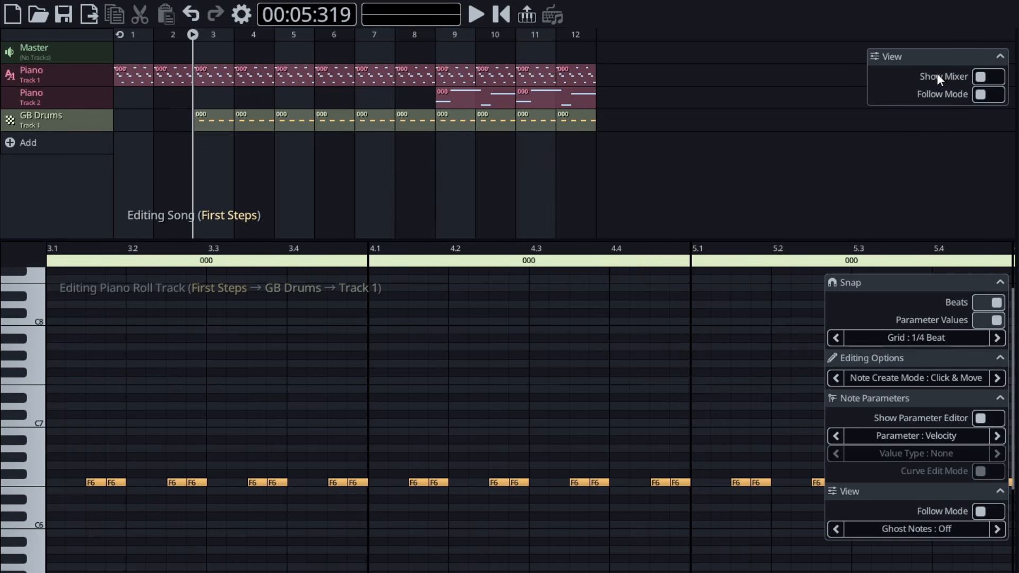
Step: Show the mixer beside the channels and try a different GB Drums volume, undoing the change
left_click(997, 77)
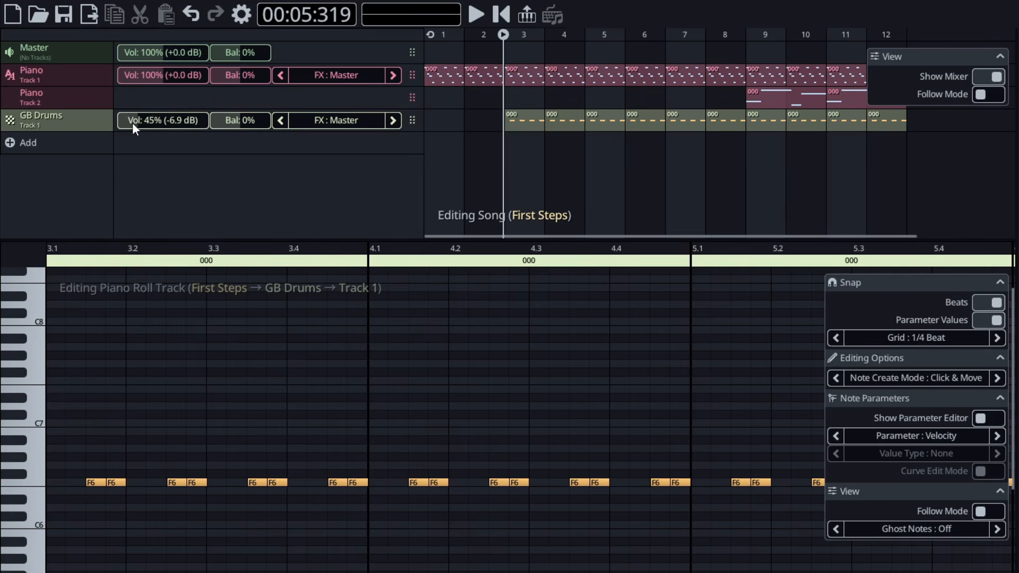
left_click_drag(132, 122, 176, 123)
key("ctrl+z")
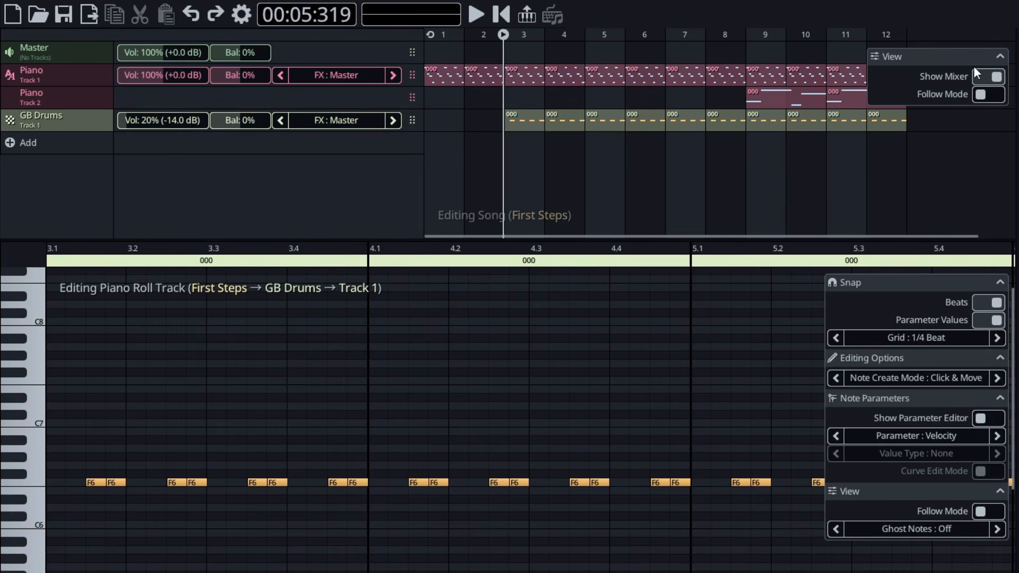
Step: Set the Master volume to 100% in the mixer, and hide the mixer
double_click(157, 55)
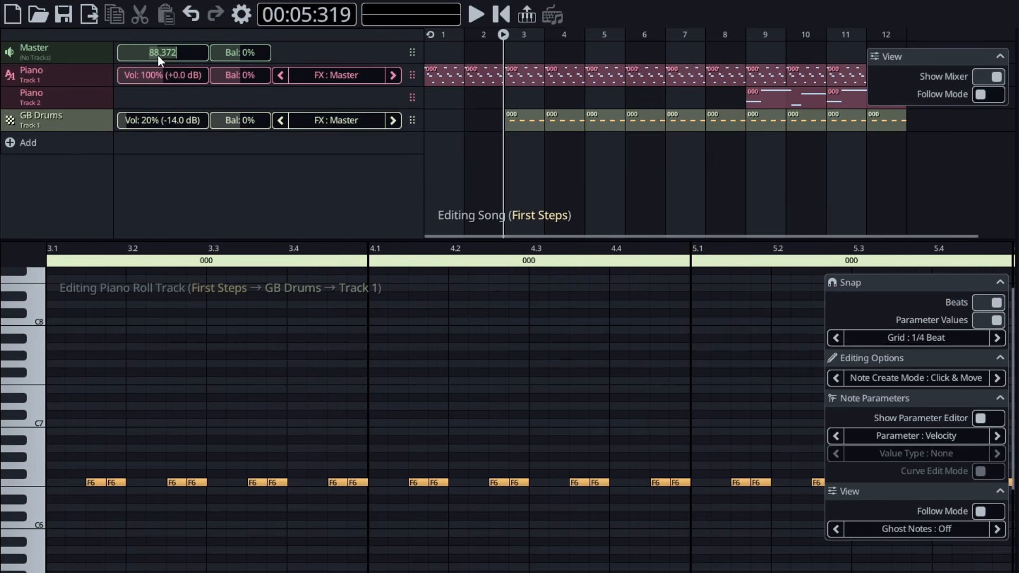
type("100")
key("Tab")
key("Tab")
key("Tab")
key("Tab")
key("Tab")
key("Tab")
key("Tab")
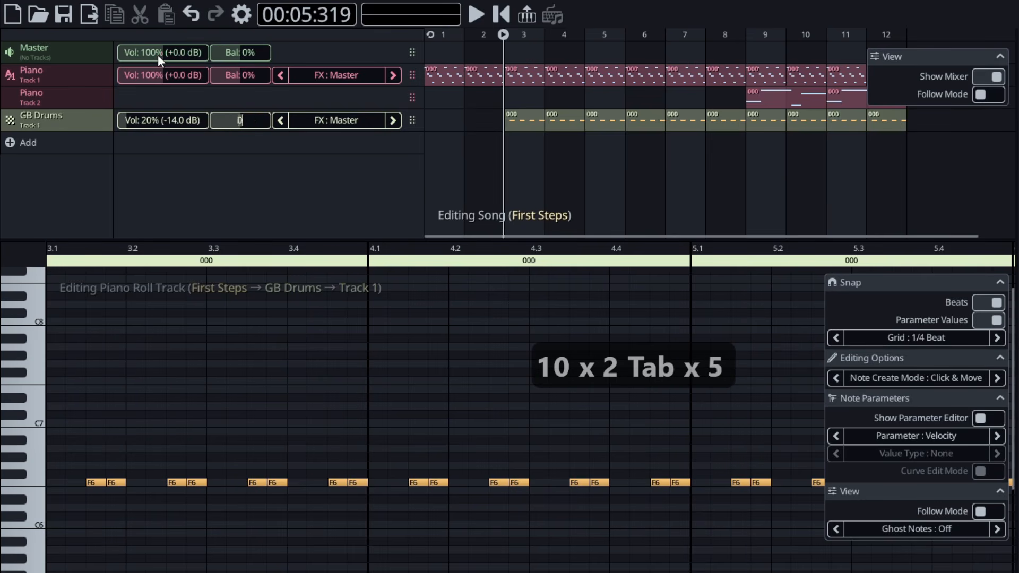
key("Tab")
key("Tab")
key("Tab")
key("Tab")
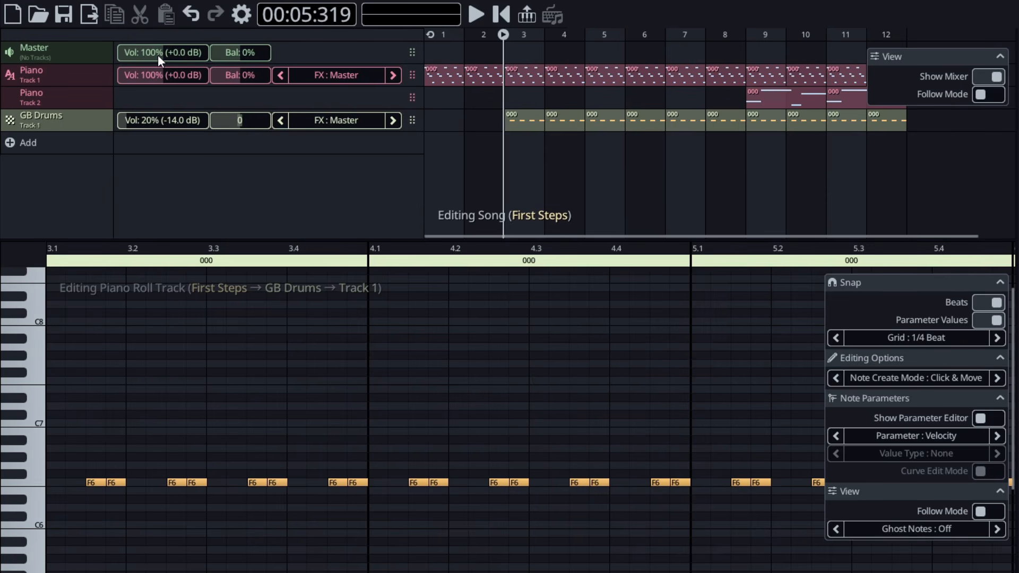
key("Escape")
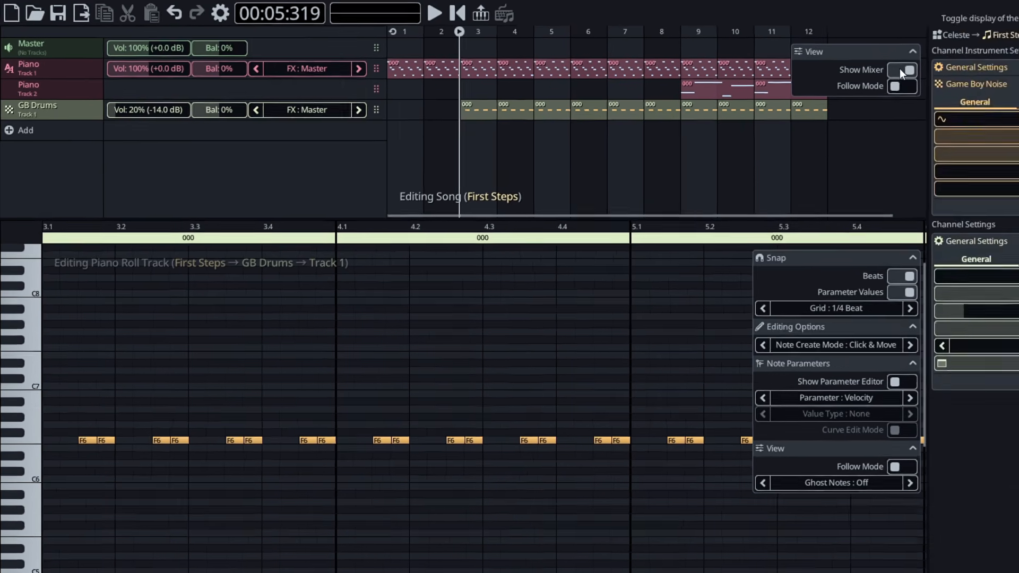
left_click(985, 76)
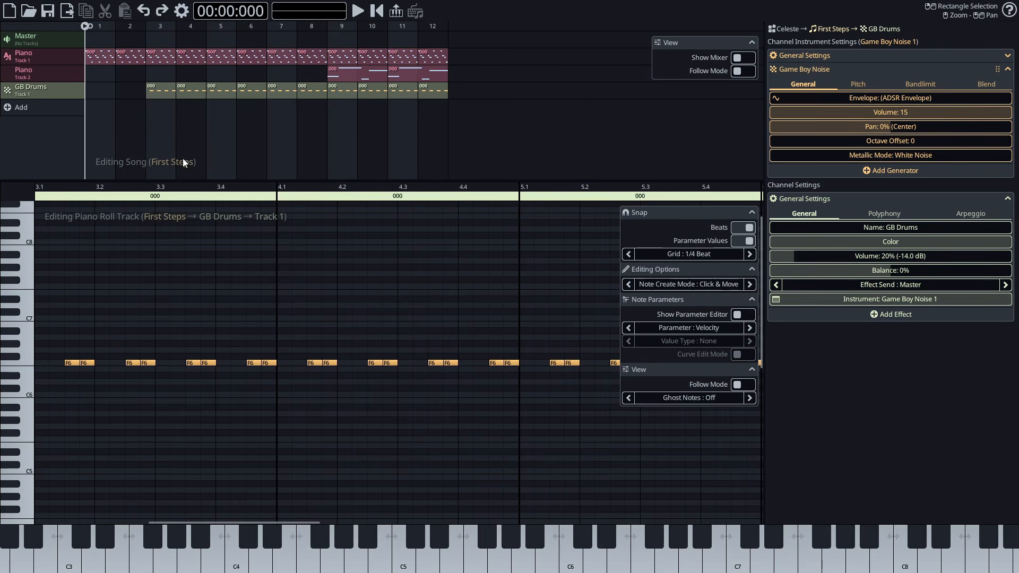
Step: Add a new instrument channel that uses a new SoundFont instrument
left_click(59, 113)
left_click(154, 142)
scroll(636, 297, "down", 10)
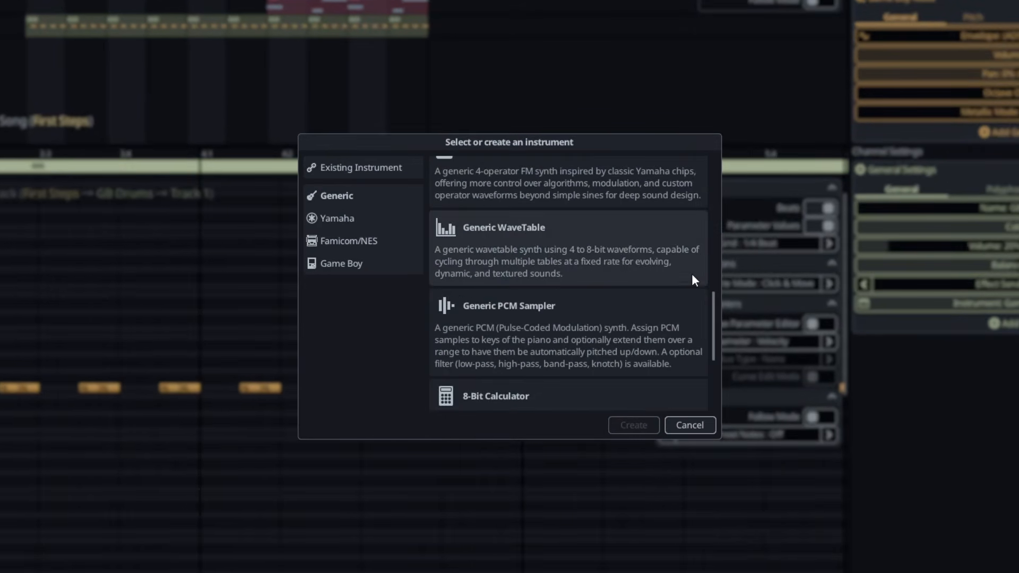
left_click(582, 352)
left_click(611, 403)
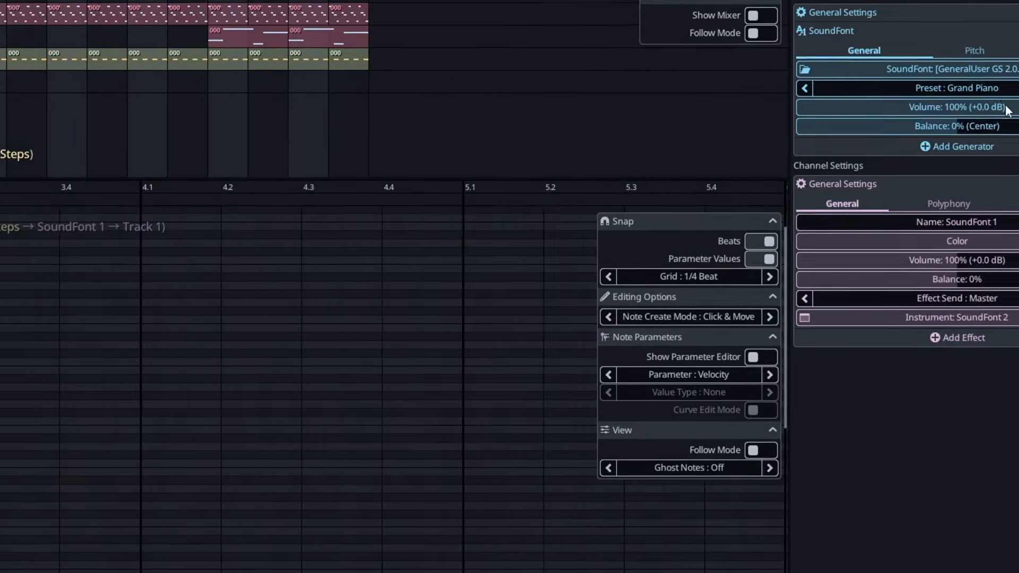
Step: Set the new SoundFont instrument's preset to Standard 1 Kit
left_click(998, 88)
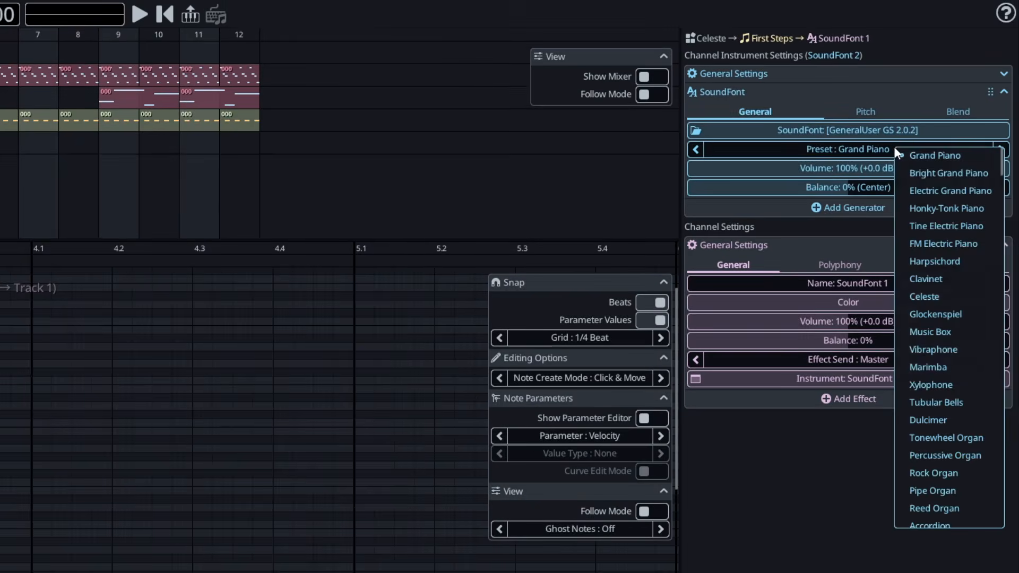
scroll(1018, 257, "down", 20)
scroll(969, 377, "down", 20)
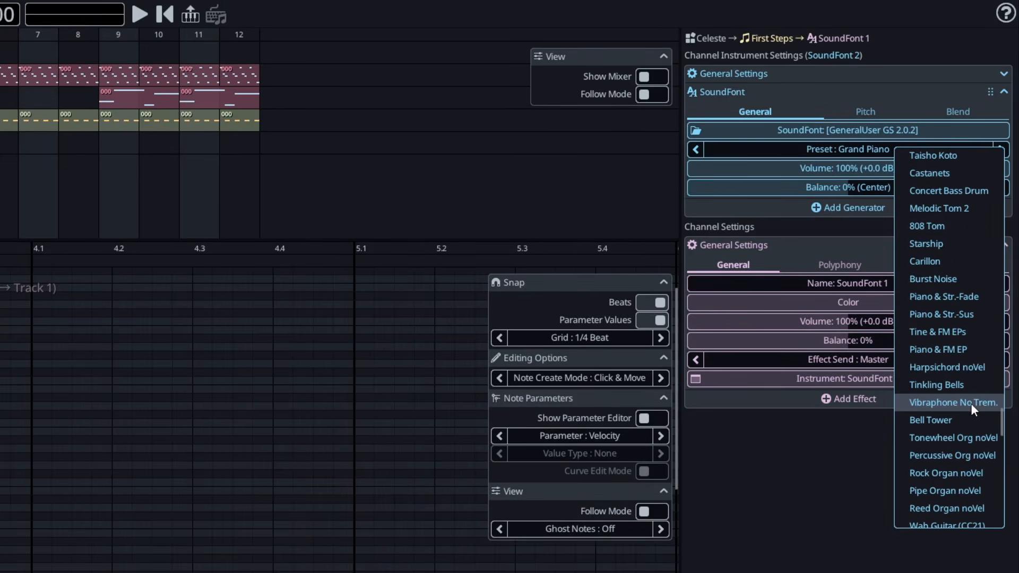
scroll(975, 369, "down", 4)
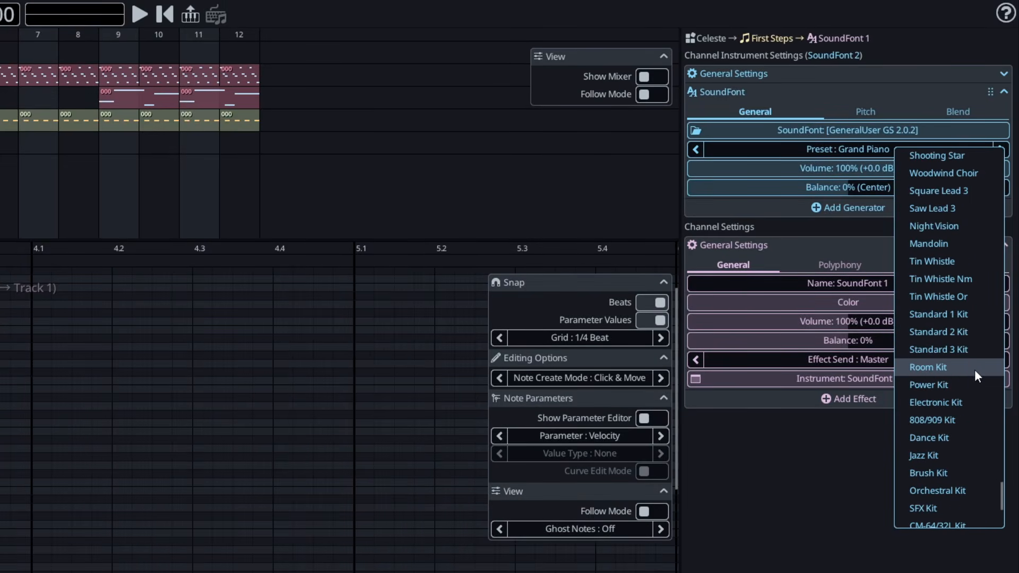
left_click(966, 319)
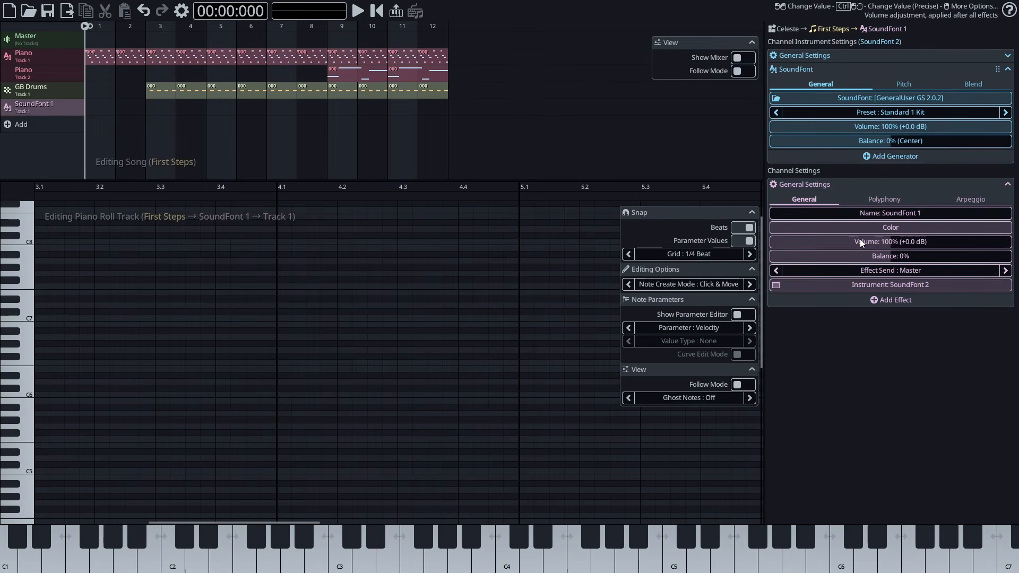
Step: Rename the new SoundFont channel to Kick Drum
left_click(882, 215)
type("Kick R")
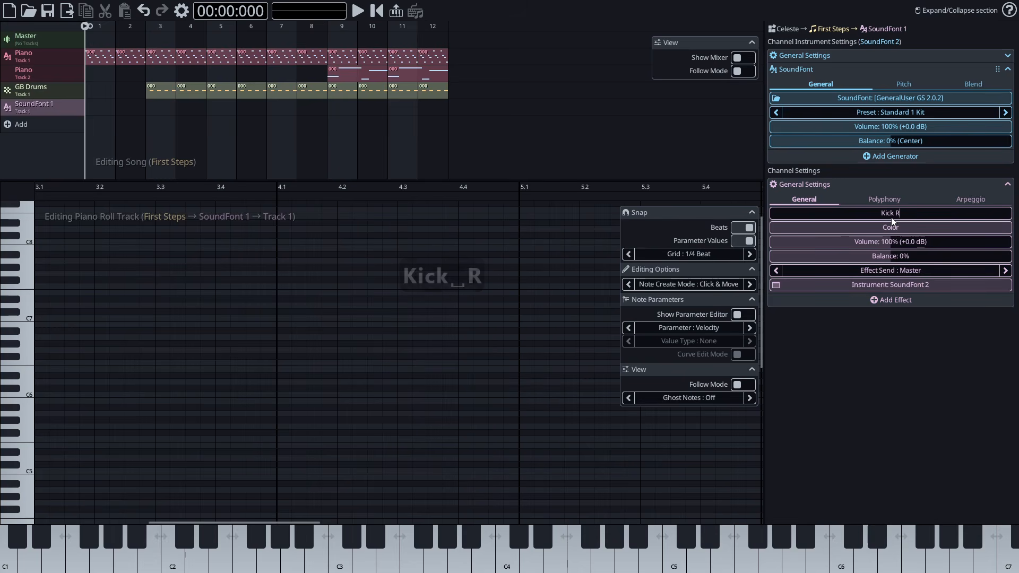
key("BackSpace")
type("Drum")
key("Return")
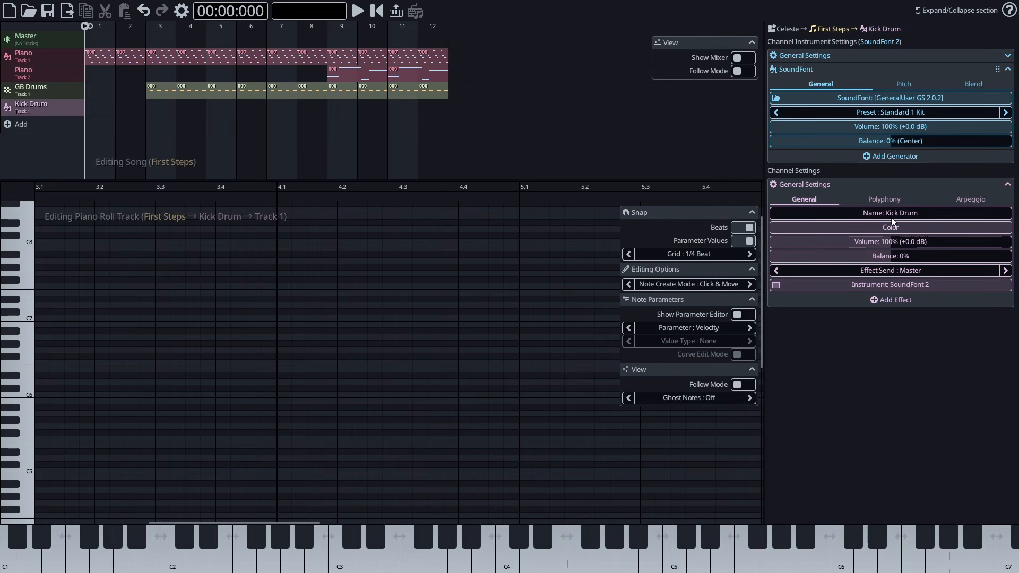
Step: Create a two-bar Kick Drum pattern at bar 5 with C2 notes at 5.1 and halfway through beats 5.2, 6.1 and 6.2
left_click(215, 106)
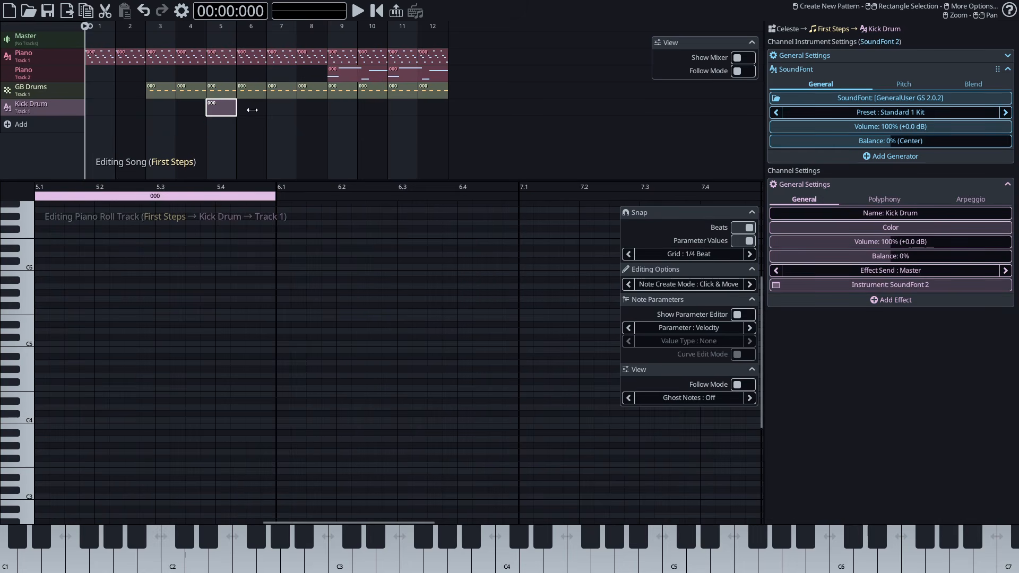
left_click_drag(252, 110, 269, 110)
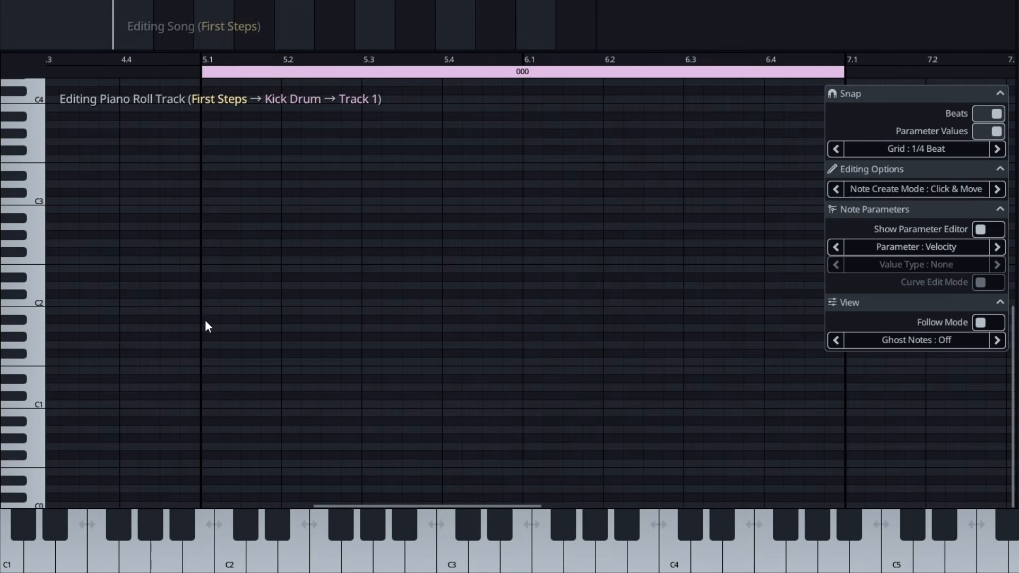
left_click(332, 304)
left_click(654, 303)
key("Escape")
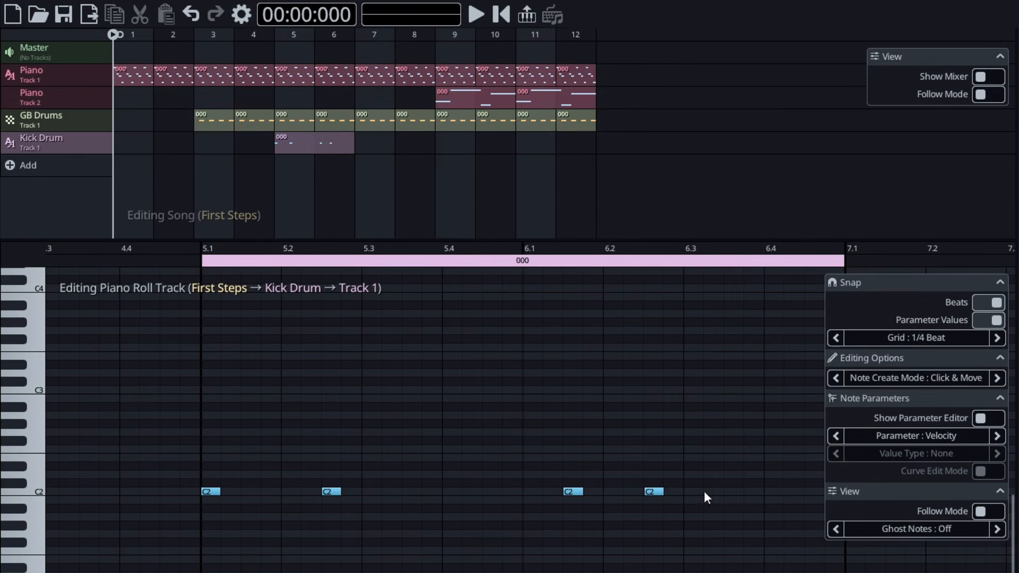
Step: Repeat the two-bar Kick Drum pattern as linked copies from bar 7 through bar 12
left_click(315, 146)
left_click_drag(296, 163, 537, 164)
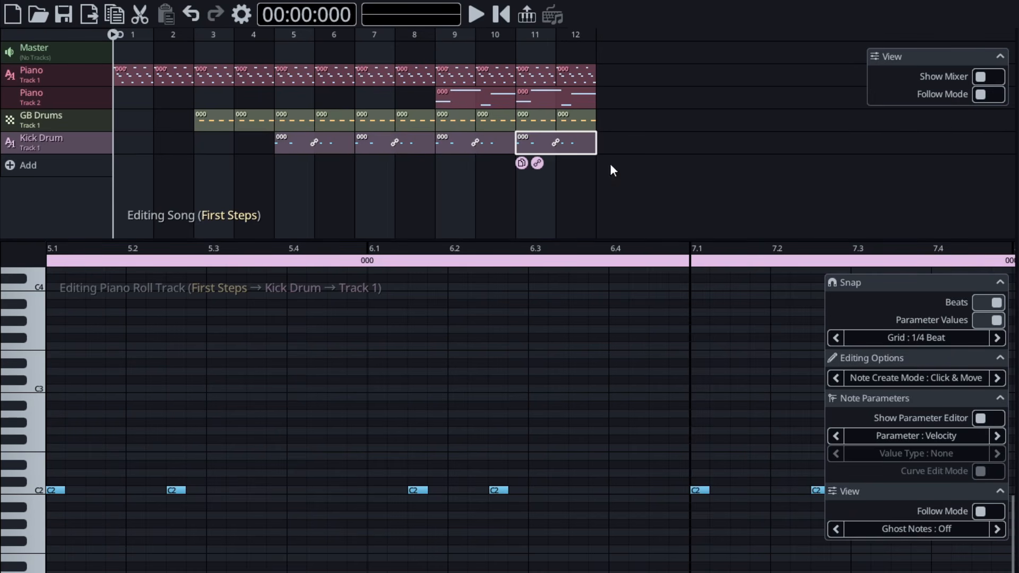
Step: Show the song mixer and set the Kick Drum channel's volume to 60%
left_click(989, 77)
type("60")
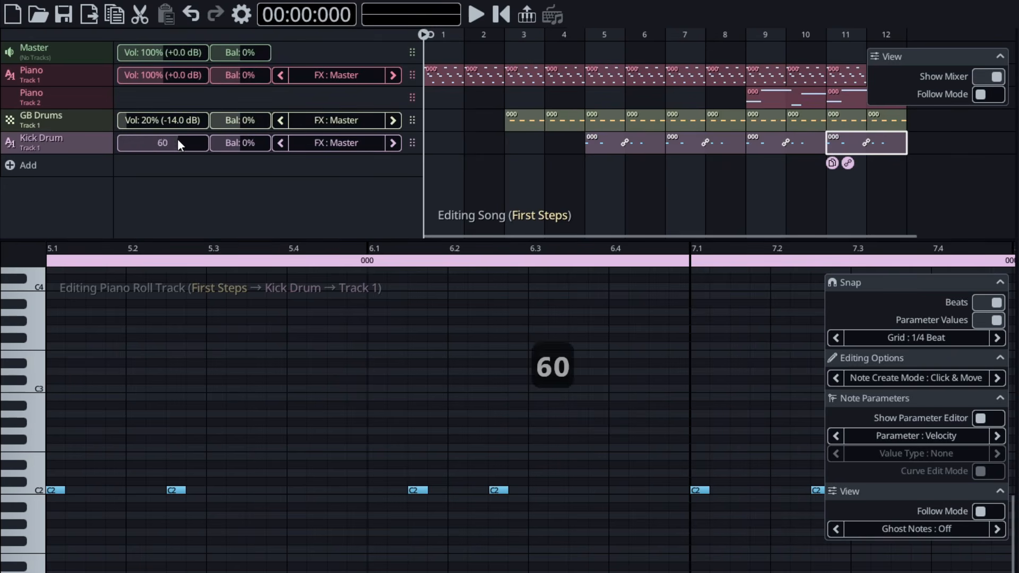
key("Return")
Step: Play the song from bar 5 to hear the kick level, hide the mixer and return the playhead to the start
left_click(583, 33)
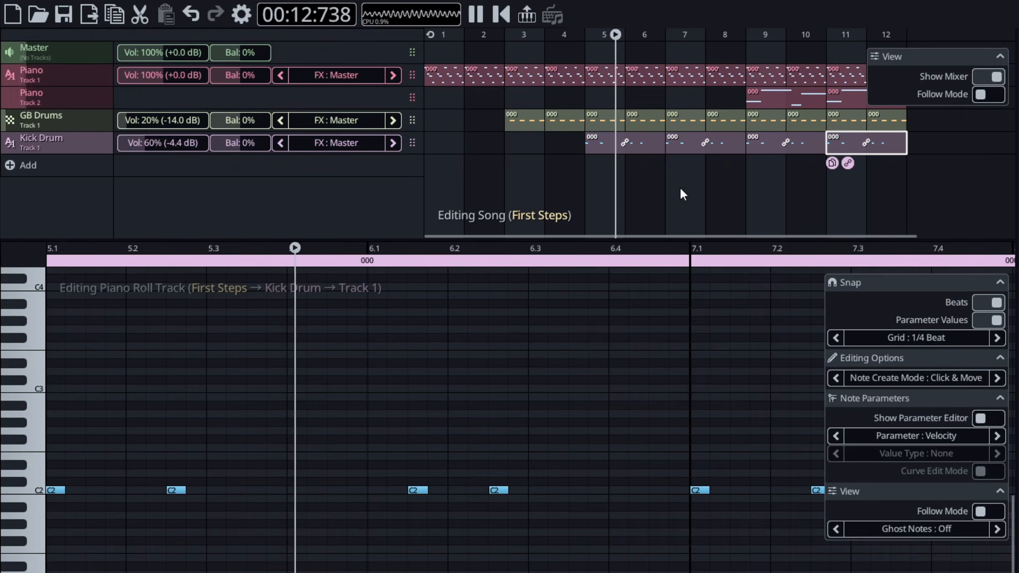
left_click(989, 78)
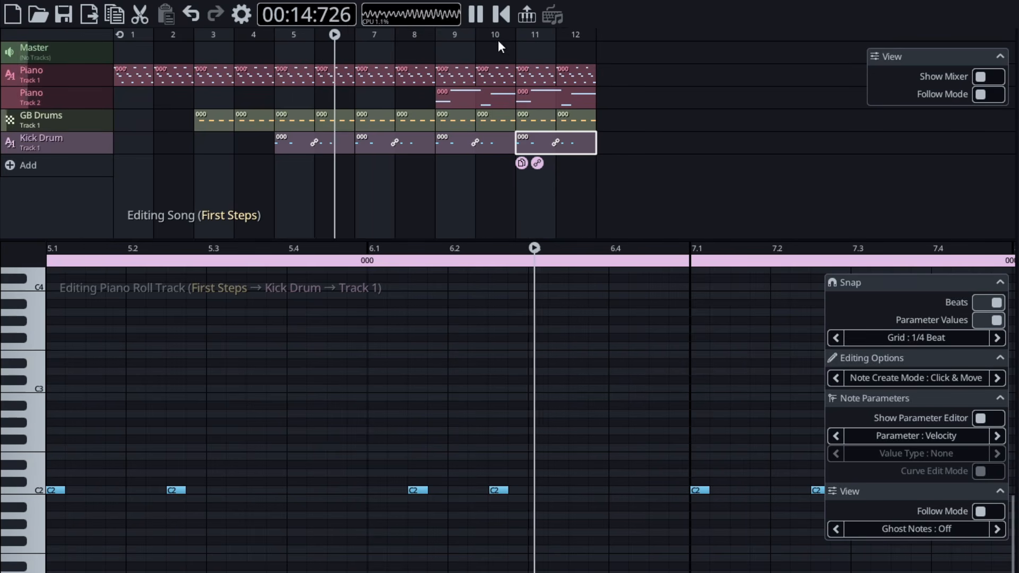
left_click(504, 14)
left_click(505, 14)
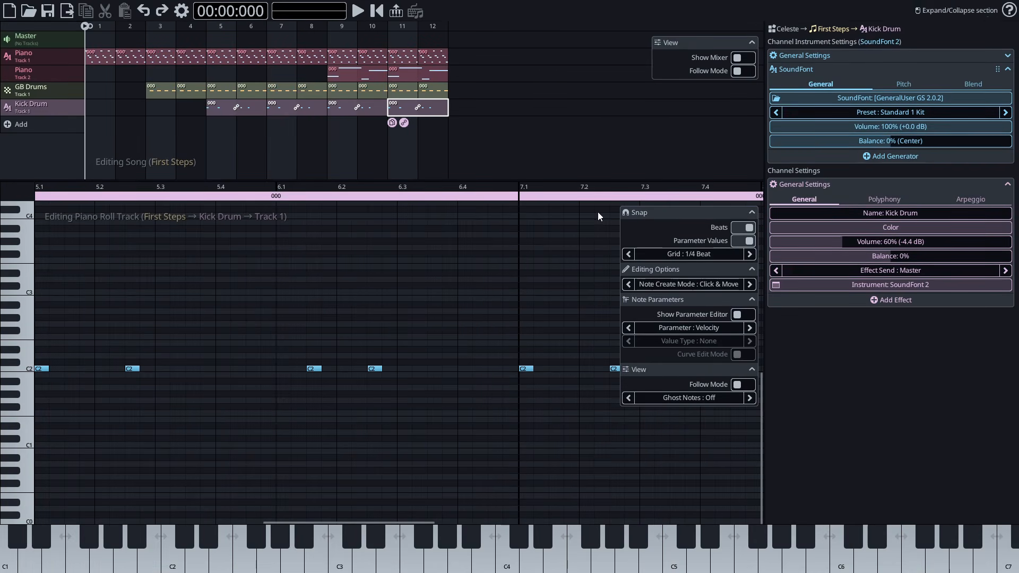
Step: Add a channel with a new Generic Square instrument and rename it Square Bass
left_click(79, 127)
left_click(87, 135)
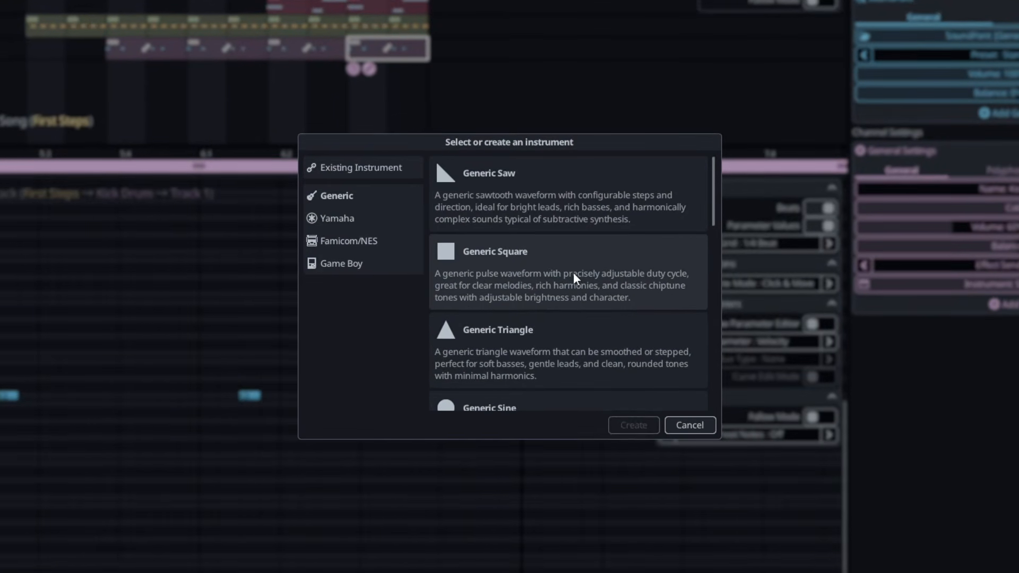
left_click(572, 272)
left_click(634, 425)
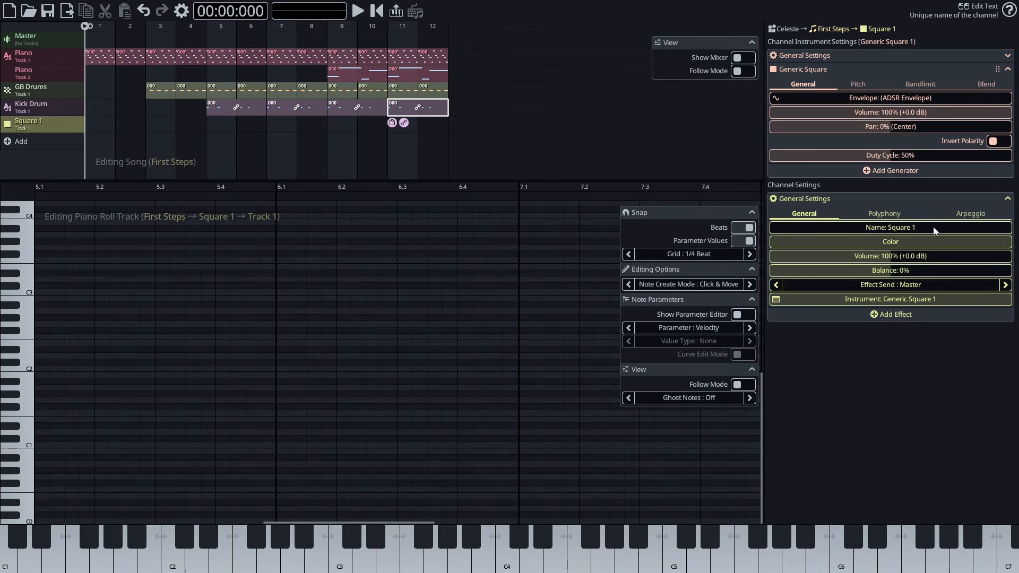
key("BackSpace")
type("Bass")
key("Return")
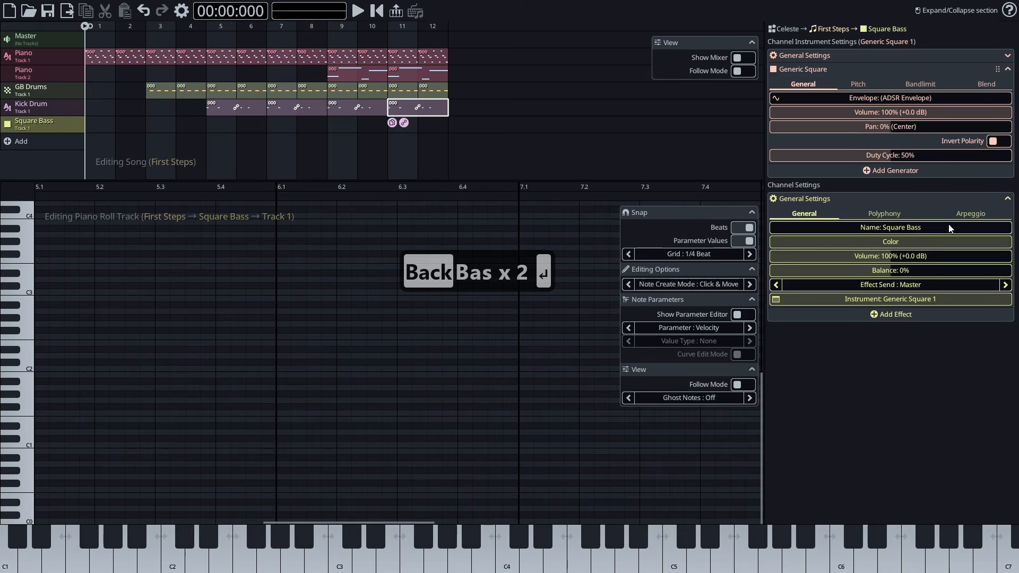
Step: Set the Square Bass volume envelope's decay to 1.7 seconds and its sustain to 5%
left_click(770, 98)
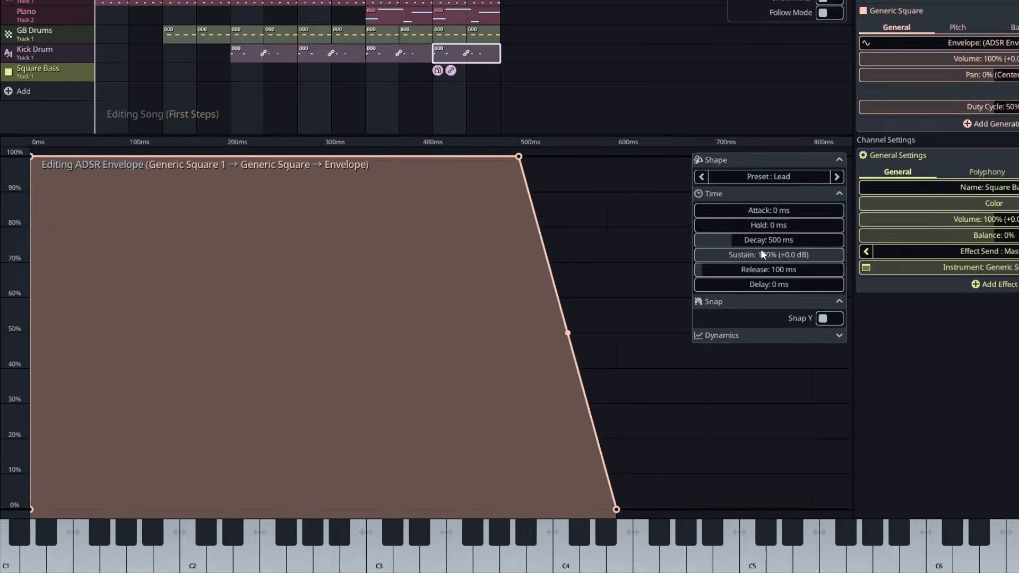
double_click(680, 273)
type("1.7")
key("Tab")
type("5")
key("Tab")
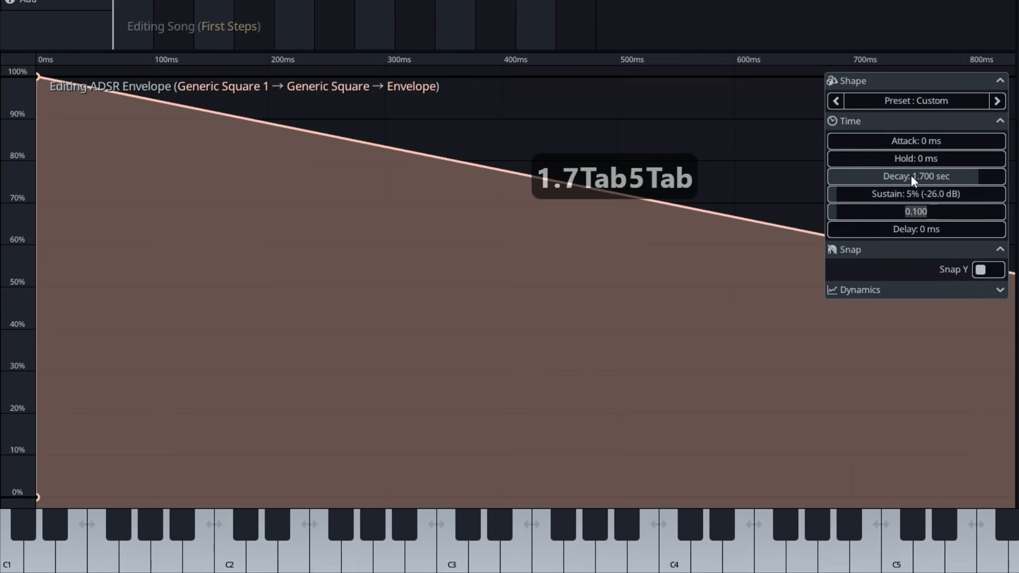
Step: Bend the Square Bass envelope's decay segment downward so its midpoint sits at about 29%, and play a test note
left_click(681, 313)
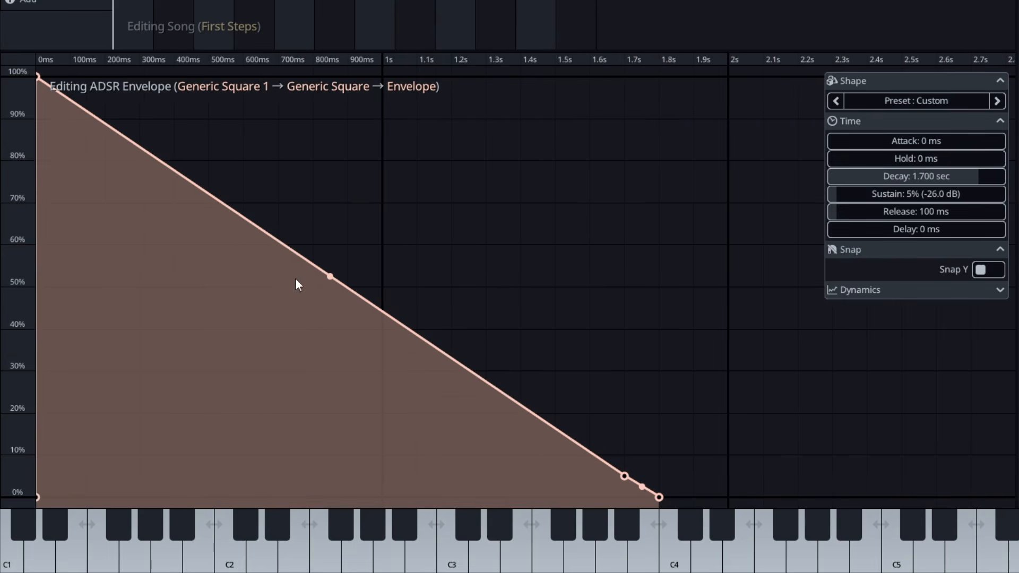
left_click_drag(332, 274, 307, 373)
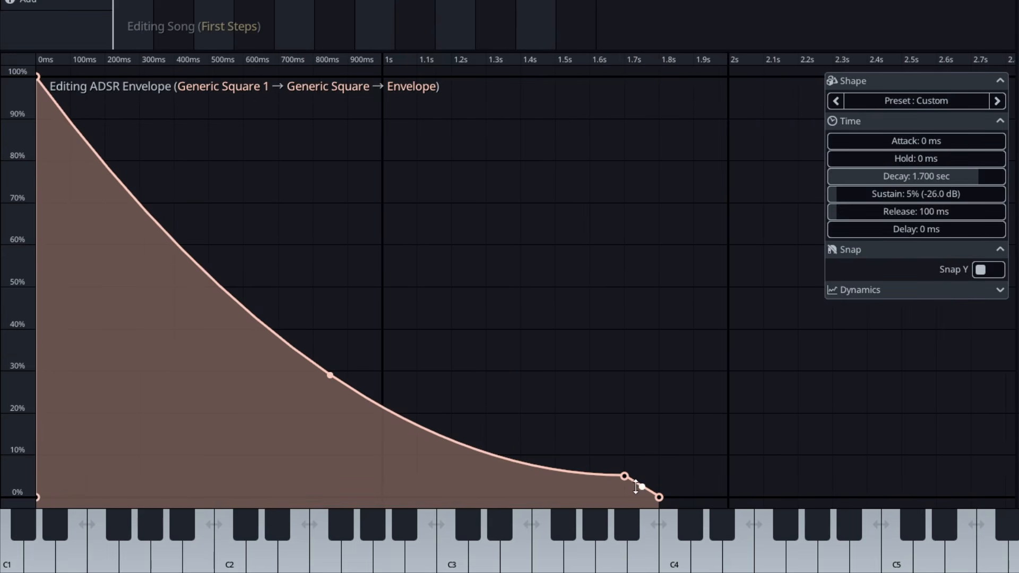
left_click(65, 550)
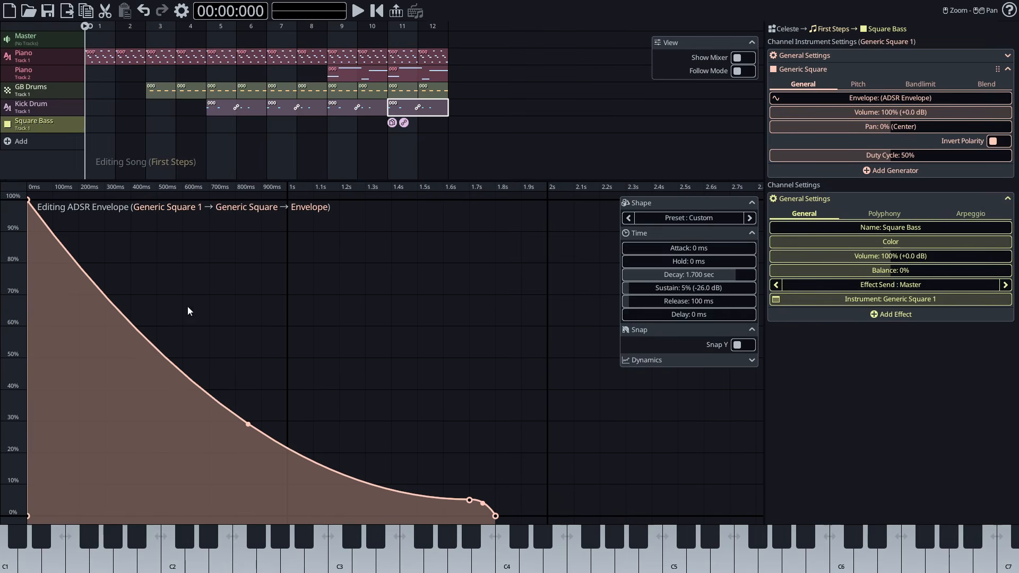
Step: Create a two-bar Square Bass pattern at bar 5 and show the Kick Drum channel as ghost notes
left_click(229, 122)
left_click(224, 123)
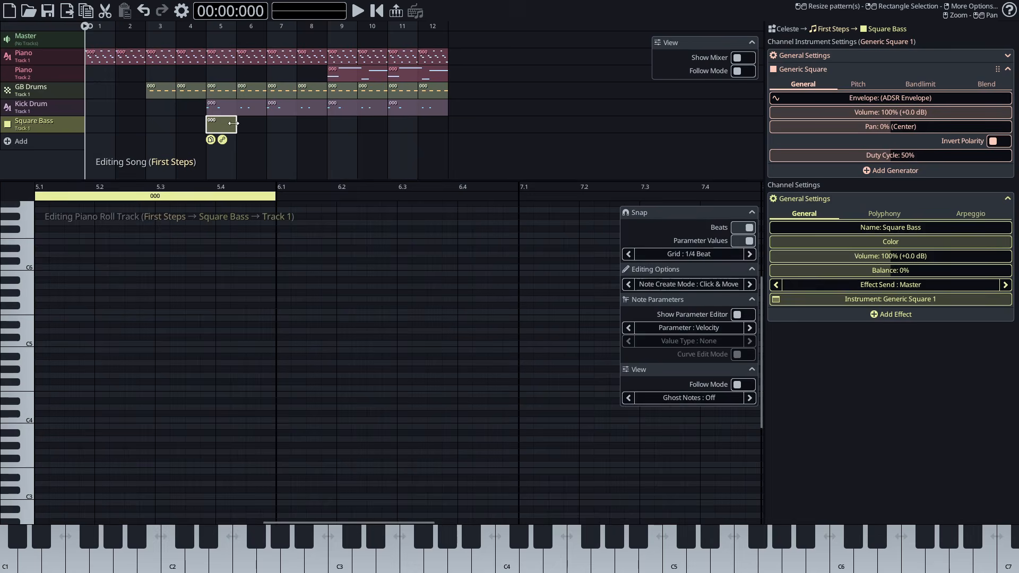
left_click_drag(235, 124, 267, 123)
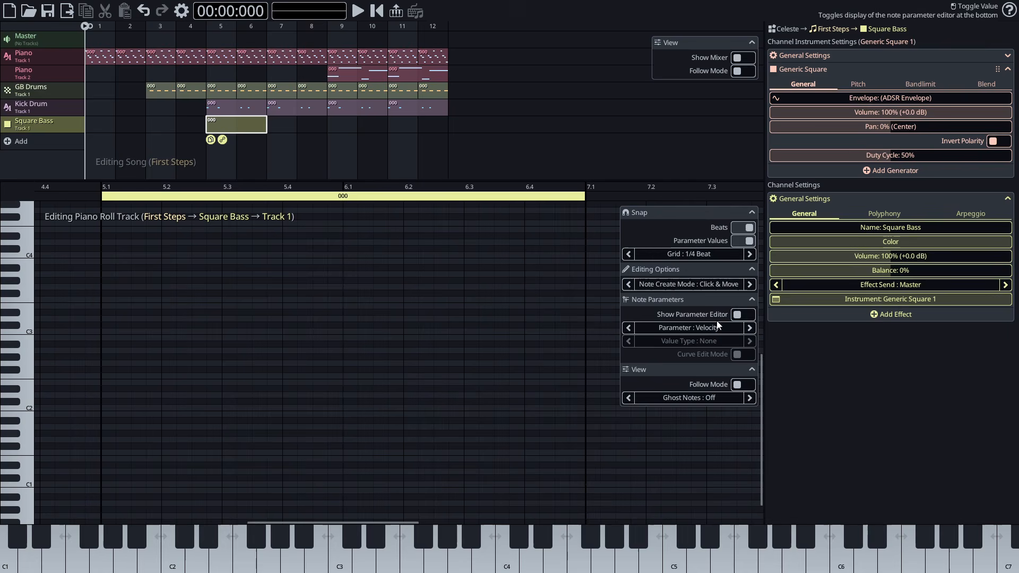
left_click(725, 398)
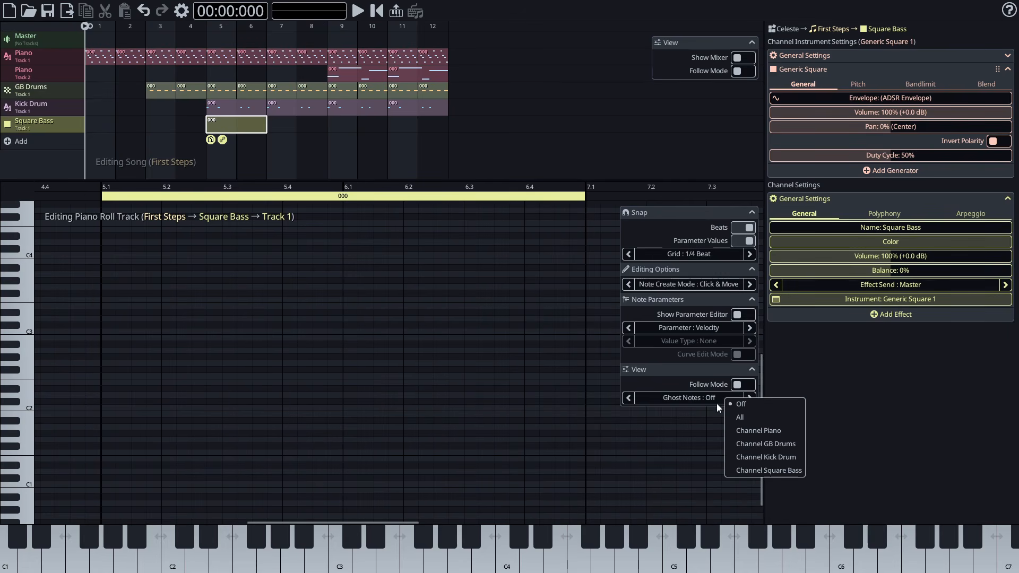
left_click(769, 457)
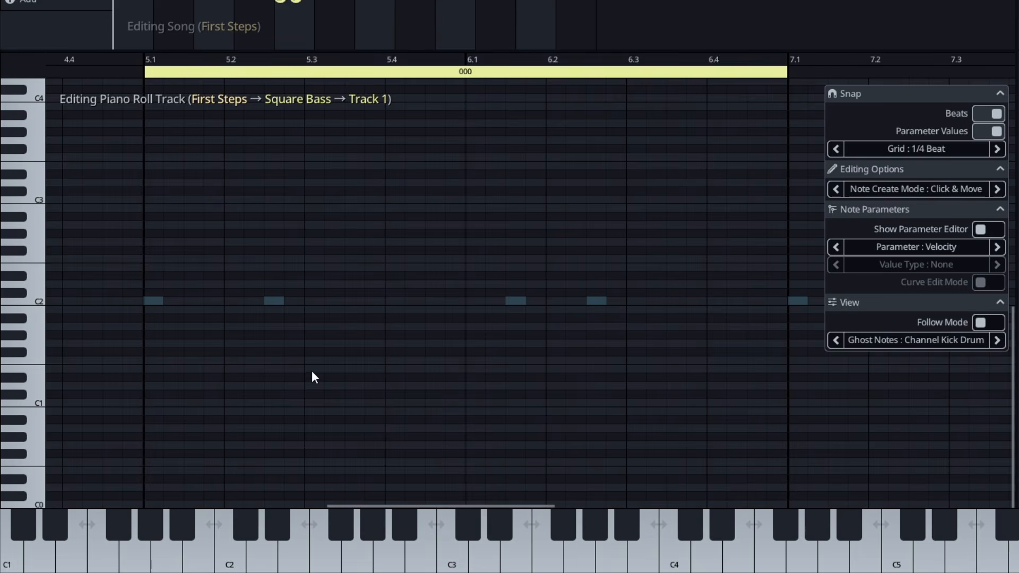
Step: Draw back-to-back E1 notes starting at 5.1 and halfway through 5.2, 6.1 and 6.2, extending the last one to 7.1
left_click_drag(160, 370, 262, 371)
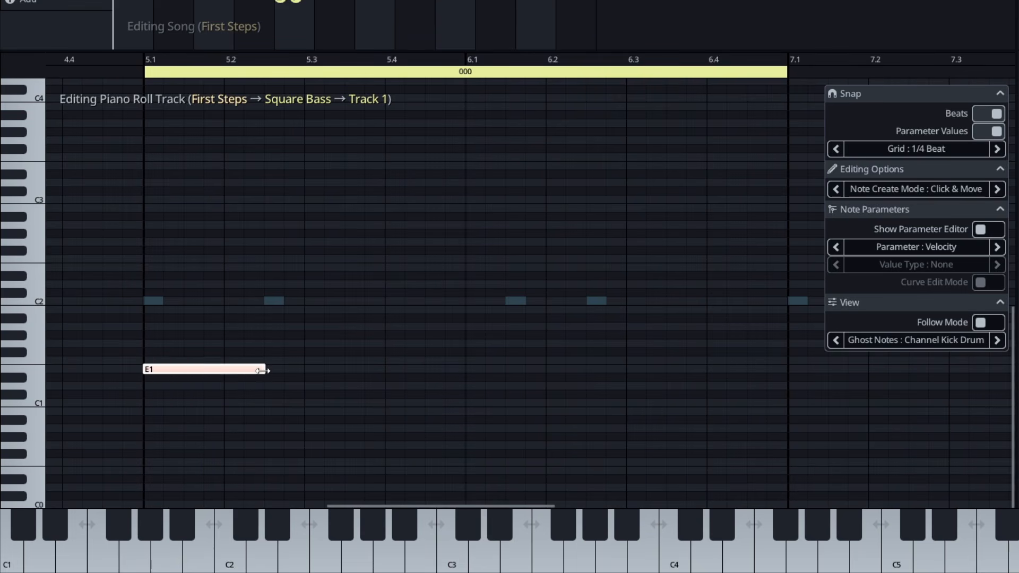
left_click(320, 370)
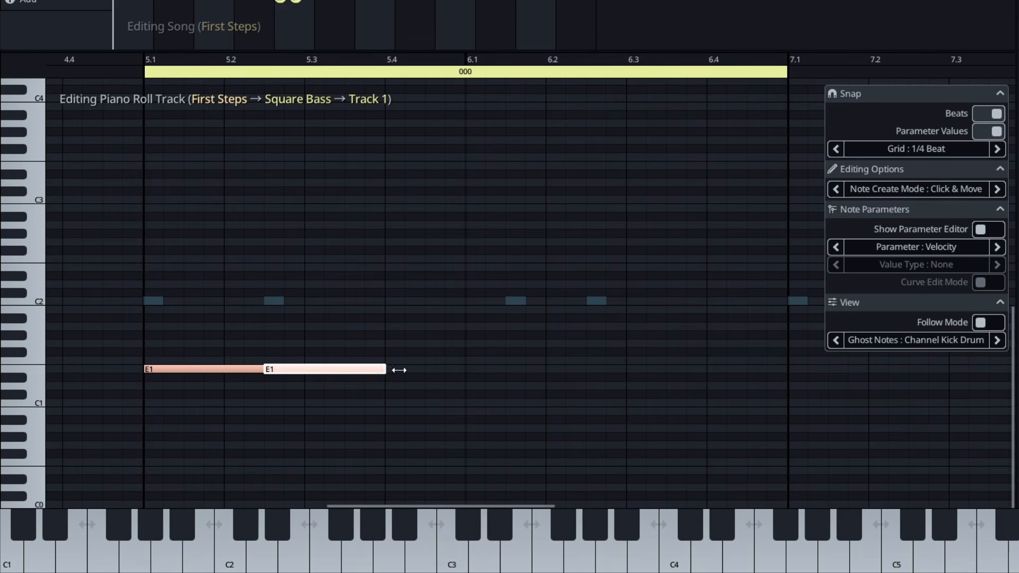
left_click_drag(399, 370, 518, 370)
left_click(639, 372)
left_click_drag(750, 372, 586, 372)
left_click(660, 370)
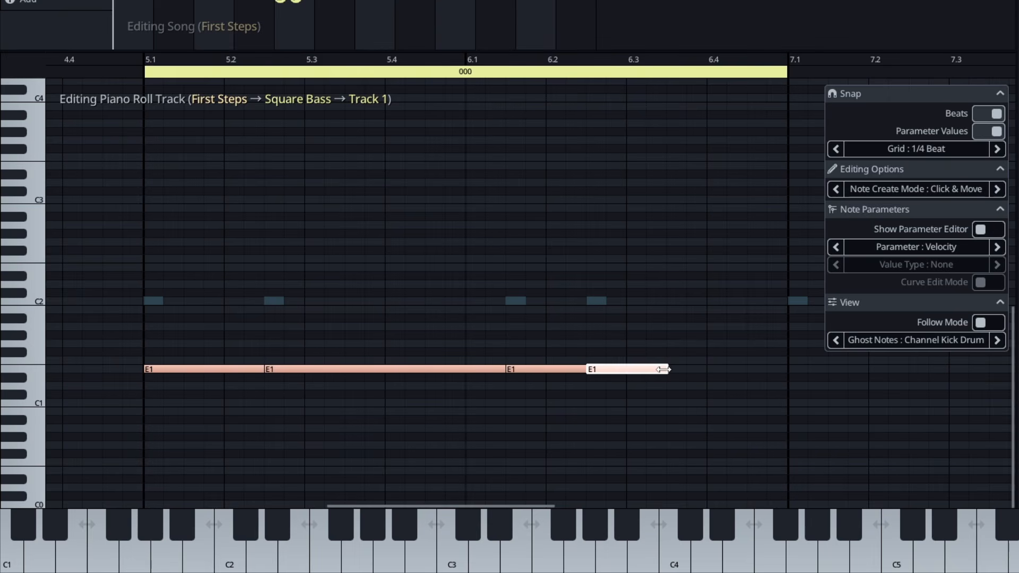
left_click_drag(662, 370, 788, 370)
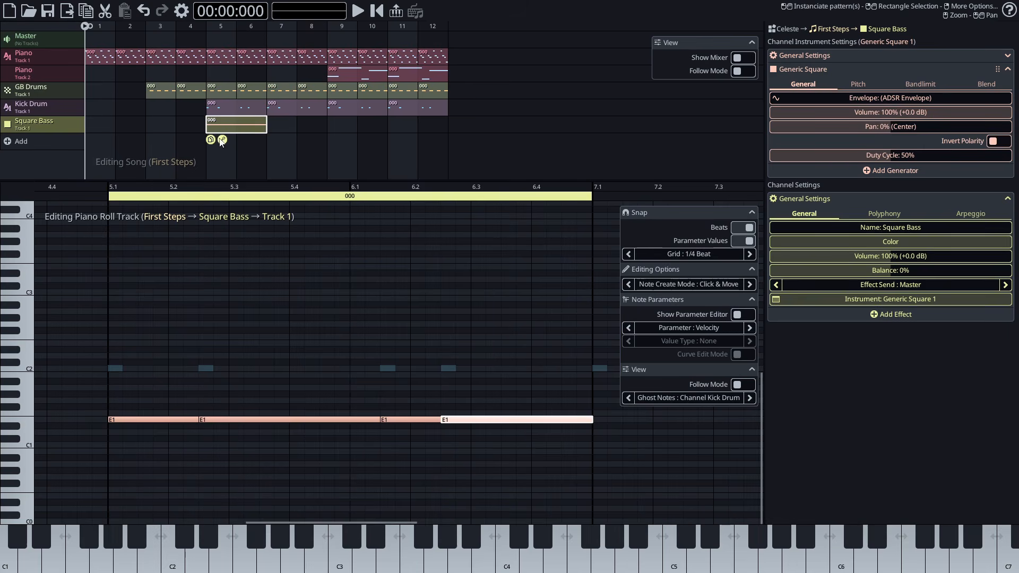
Step: Repeat the Square Bass pattern as a linked copy at bar 7 and create a new two-bar pattern at bar 9
left_click(222, 139)
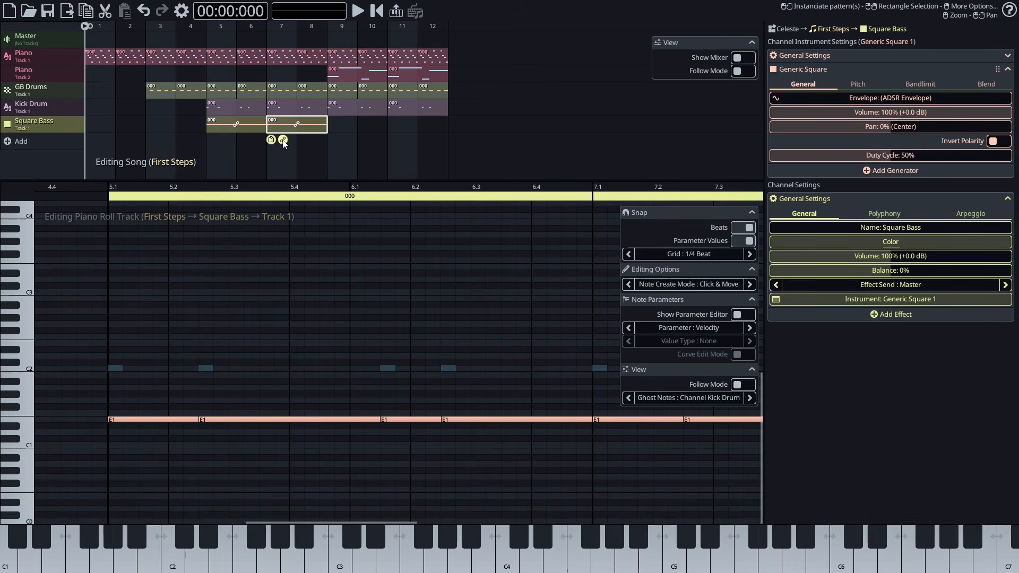
left_click(284, 140)
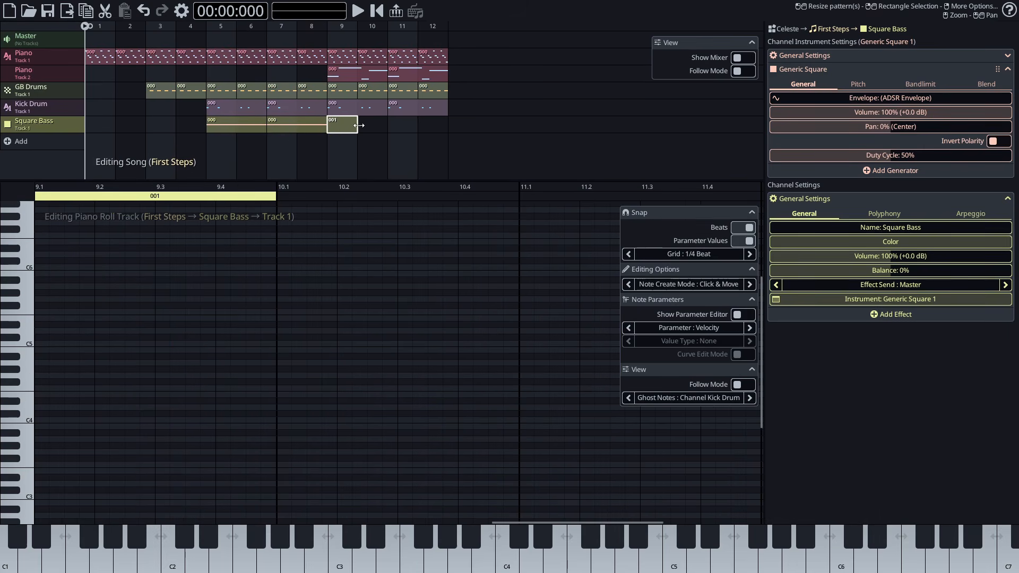
left_click_drag(359, 125, 389, 125)
scroll(155, 355, "down", 3)
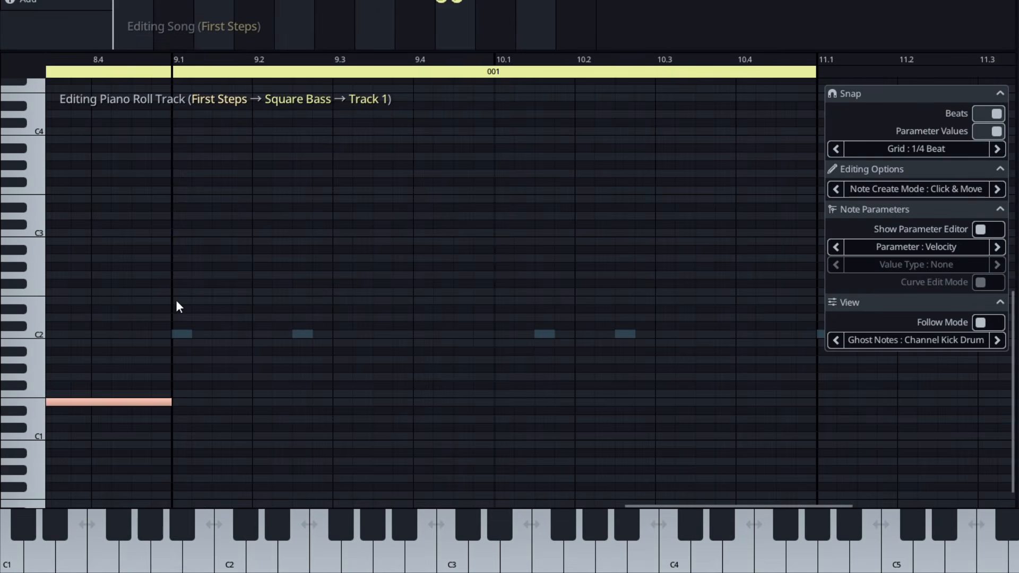
Step: Draw E2 at 9.1 and B2, D2 and A2 halfway through 9.2, 10.1 and 10.2, and link-copy the pattern to bar 11
left_click_drag(177, 301, 342, 305)
left_click_drag(303, 241, 534, 242)
mouse_move(542, 317)
left_mouse_down()
mouse_move(769, 317)
mouse_move(671, 278)
left_mouse_up()
left_click(774, 317)
left_click_drag(674, 317, 614, 317)
left_click_drag(762, 321, 620, 263)
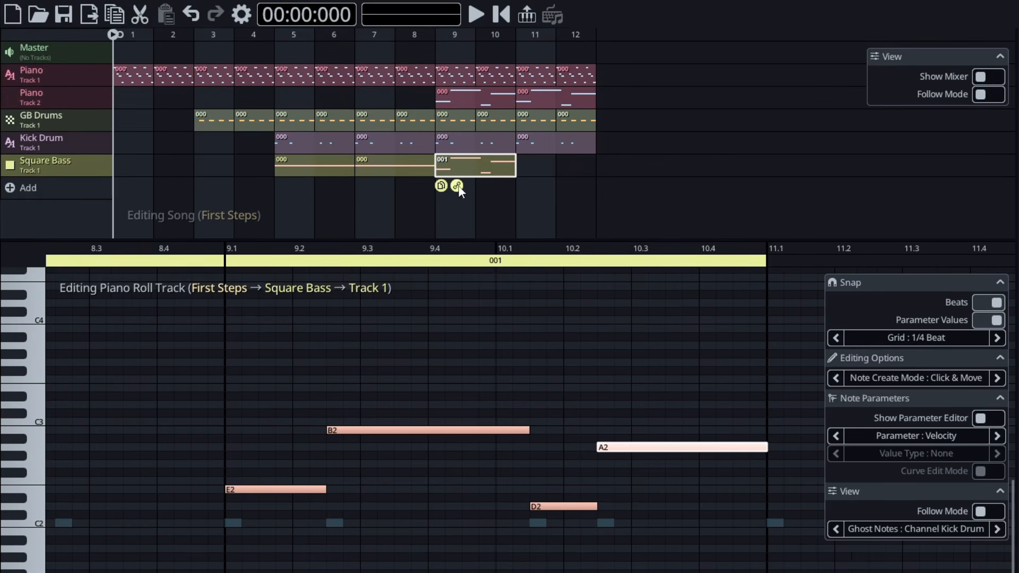
left_click(456, 186)
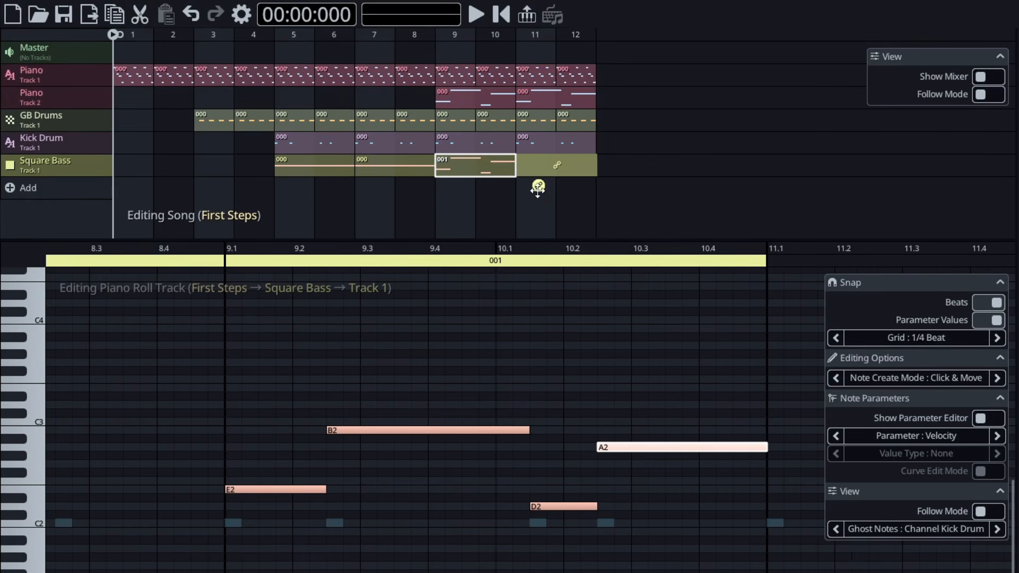
key("Escape")
Step: Show the mixer again and set the Square Bass channel's volume to 60%
left_click(983, 80)
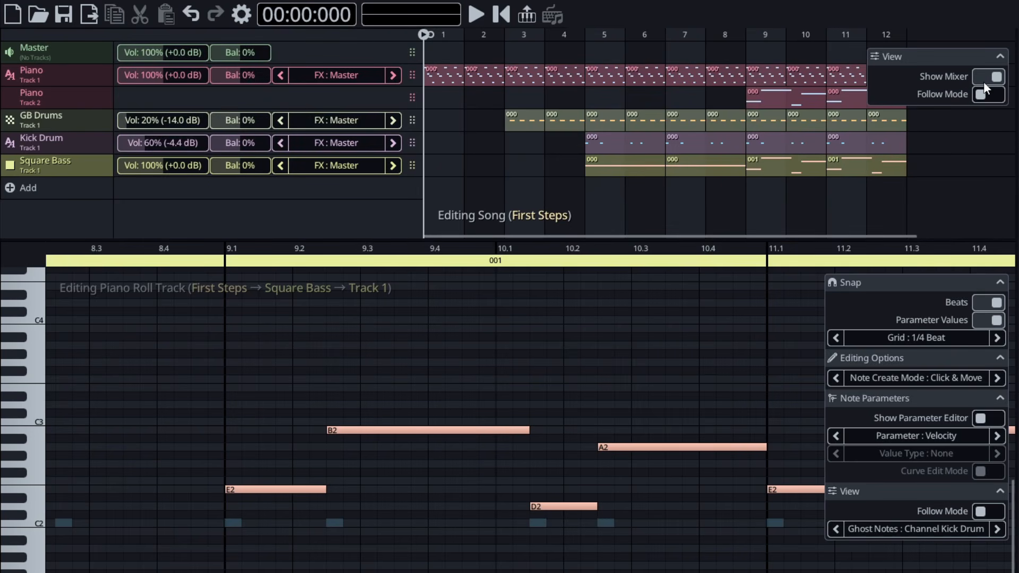
double_click(176, 167)
type("60")
key("Return")
Step: Play the song from bar 9 to check the new bass line, and stop playback
left_click(748, 35)
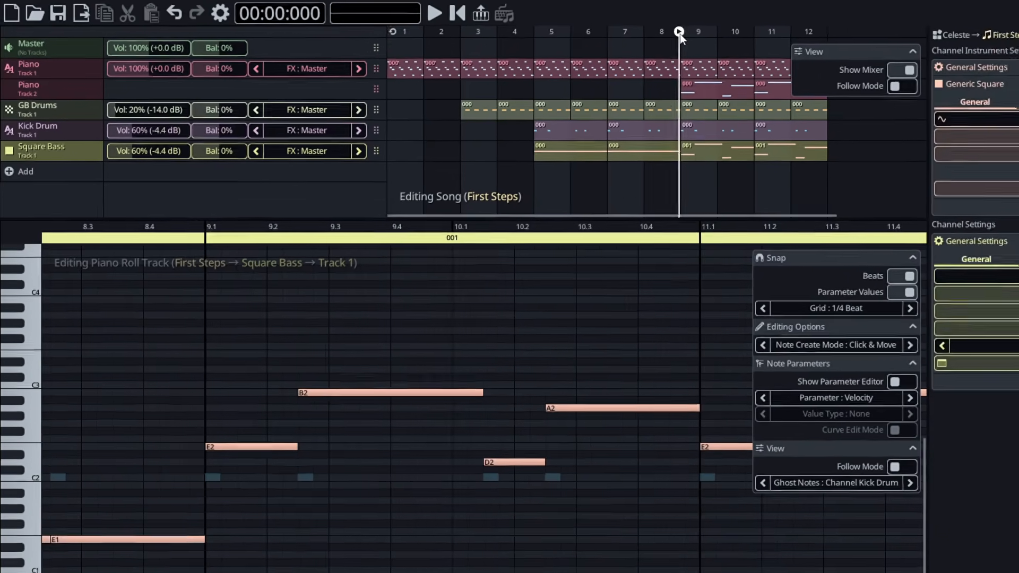
key("space")
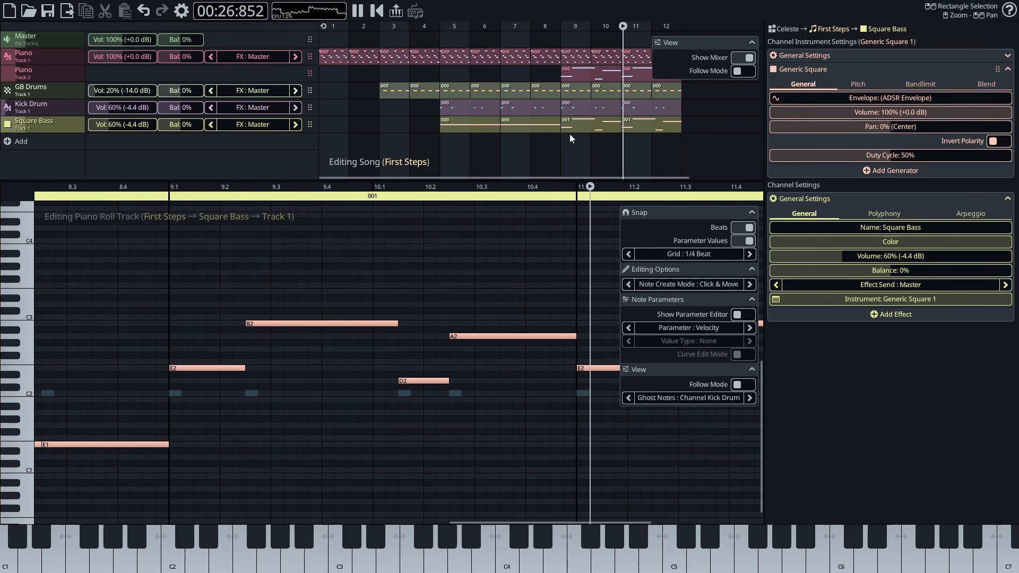
key("space")
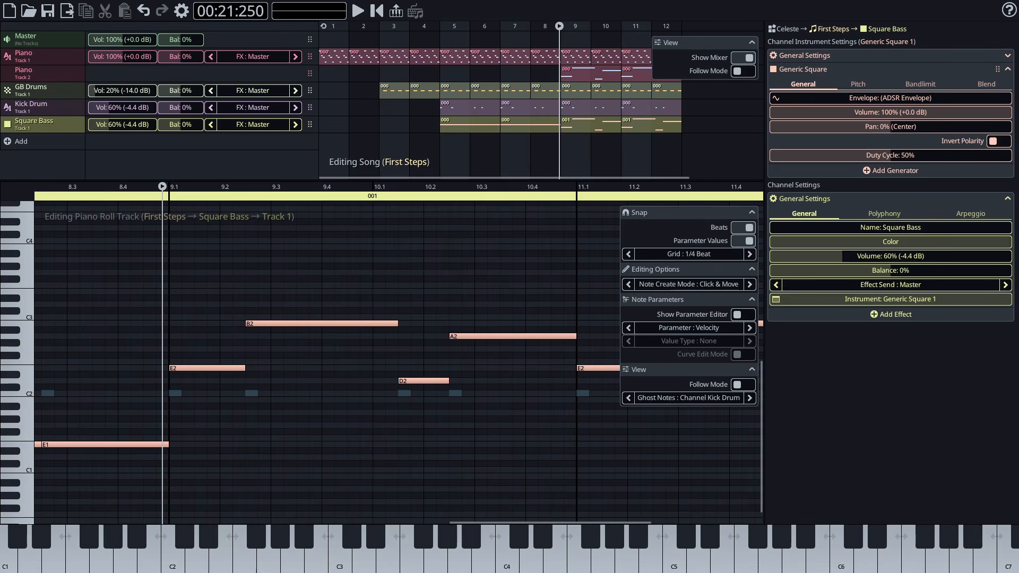
Step: Add a channel with a new Generic Saw instrument and rename it Saw Blip
left_click(39, 142)
left_click(33, 138)
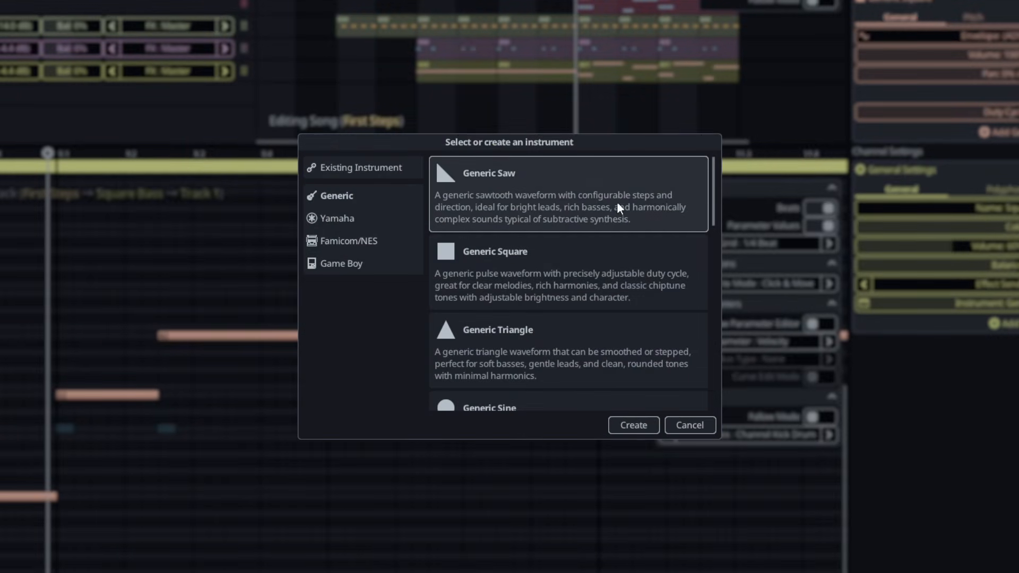
left_click(638, 427)
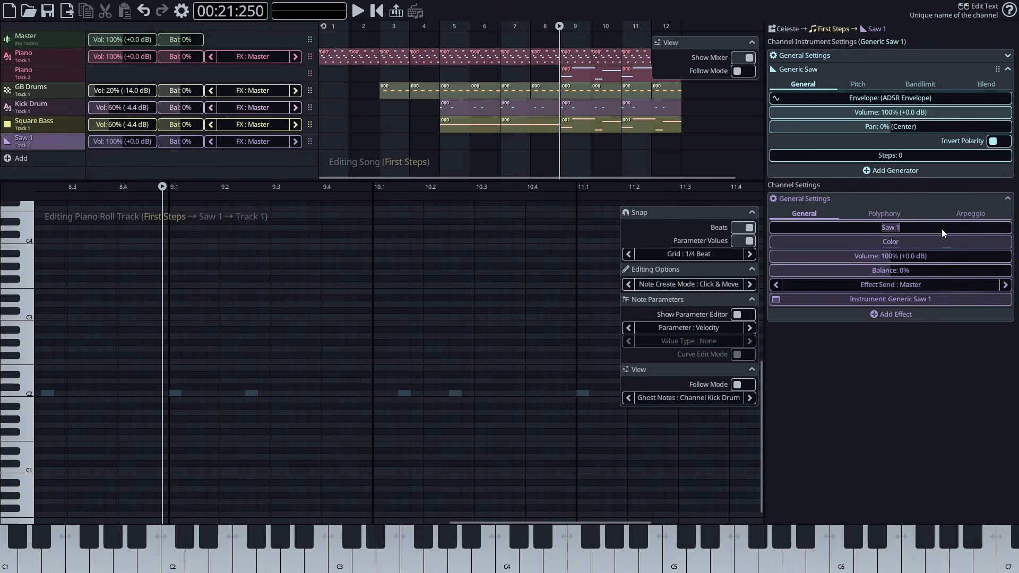
left_click(941, 228)
key("BackSpace")
type("Blip")
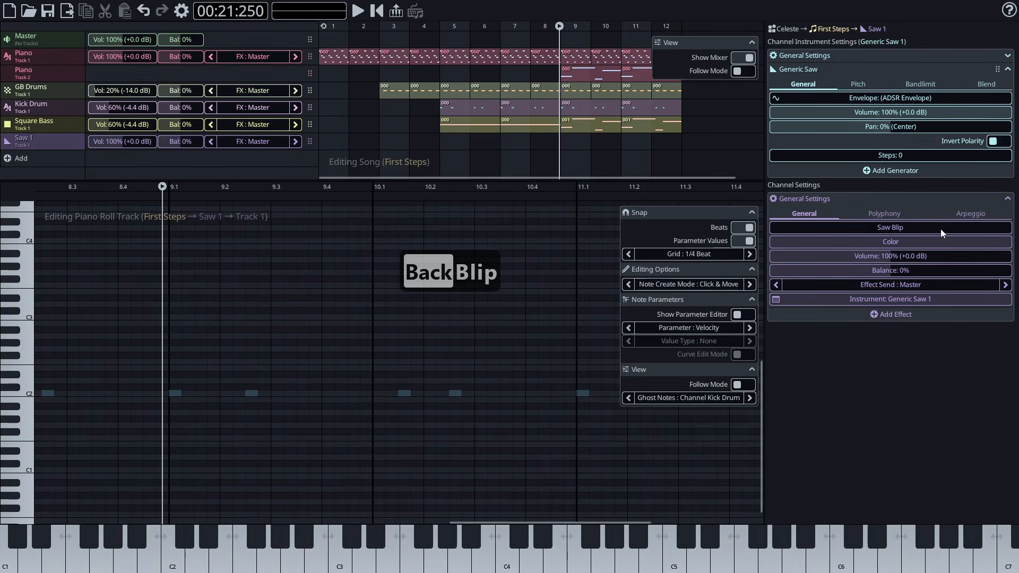
key("Return")
Step: Set the Saw Blip generator's ADSR envelope to 250 ms decay and 5% sustain, and bend the decay's midpoint down to about 30%
left_click(890, 98)
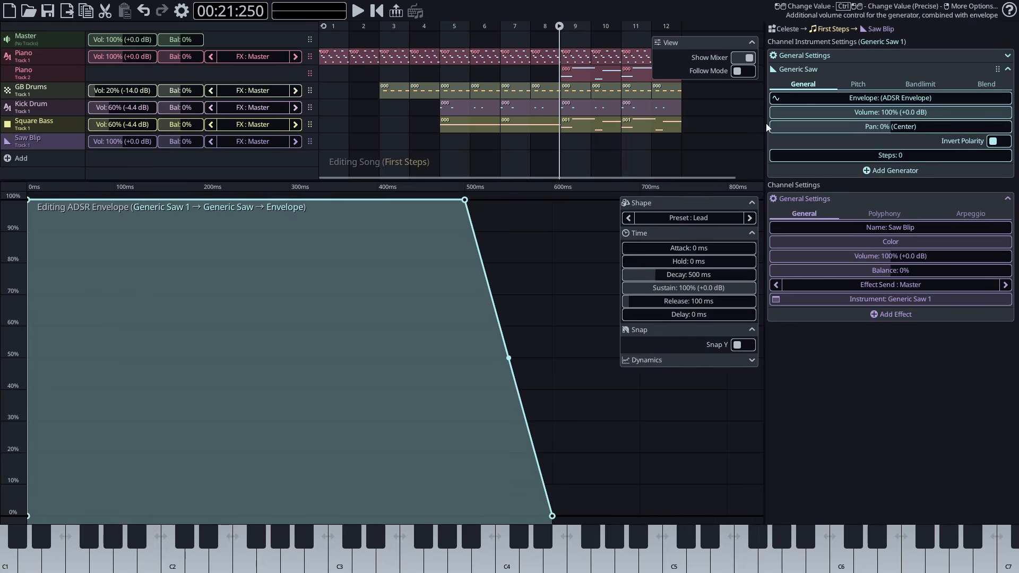
left_click(791, 243)
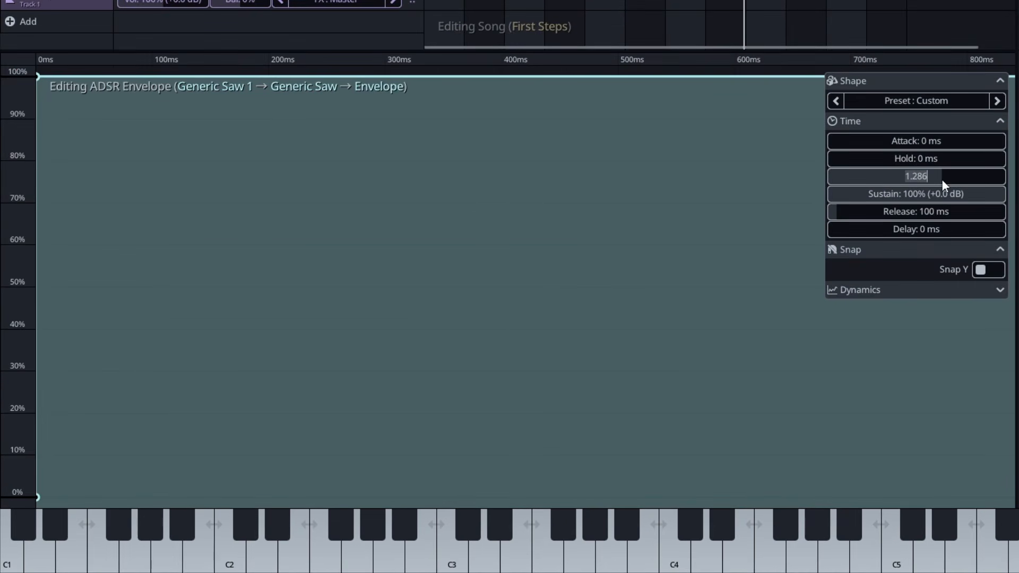
type(".25")
key("Tab")
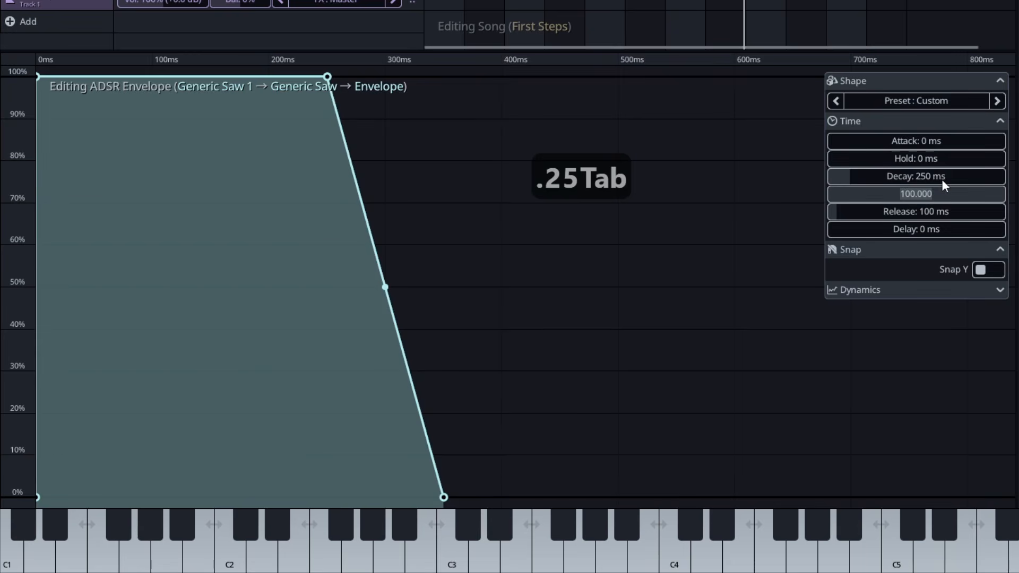
type("5")
key("Tab")
left_click_drag(180, 277, 164, 394)
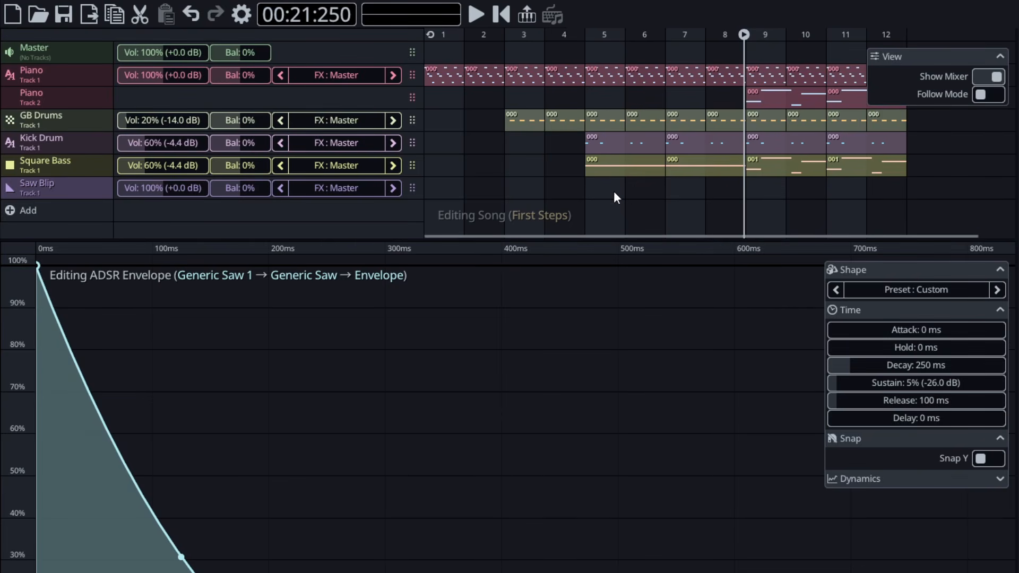
Step: Create a Saw Blip pattern at bar 5 and draw quarter-beat notes E4, F#4, G#4 and A4 rising from 5.1
left_click(614, 193)
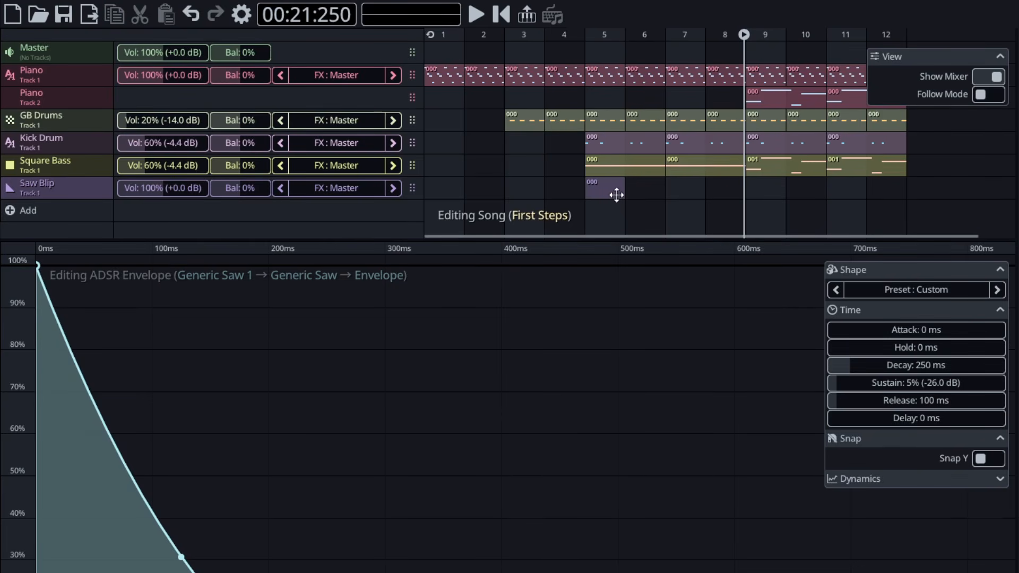
left_click(614, 193)
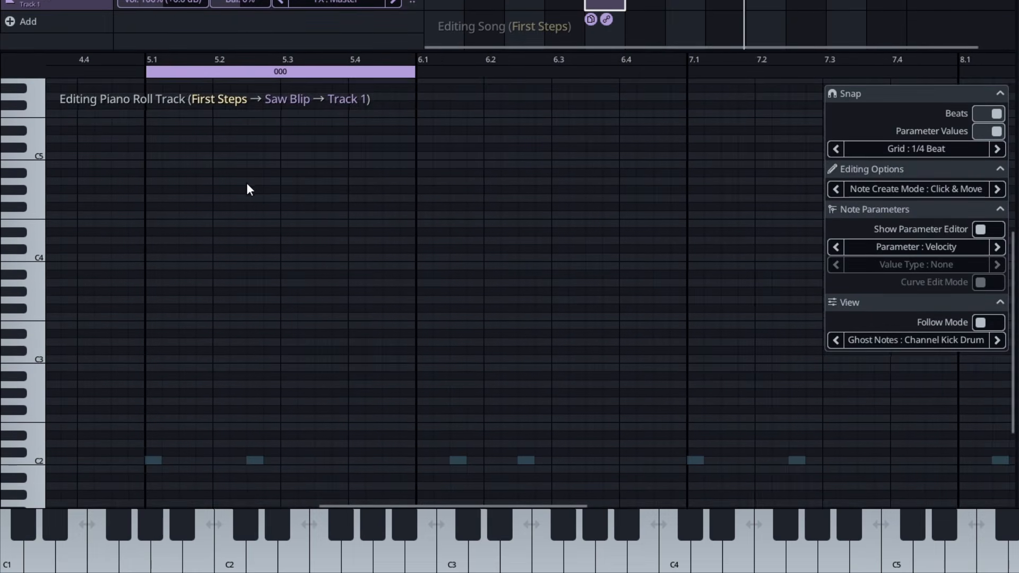
left_click_drag(246, 183, 254, 175)
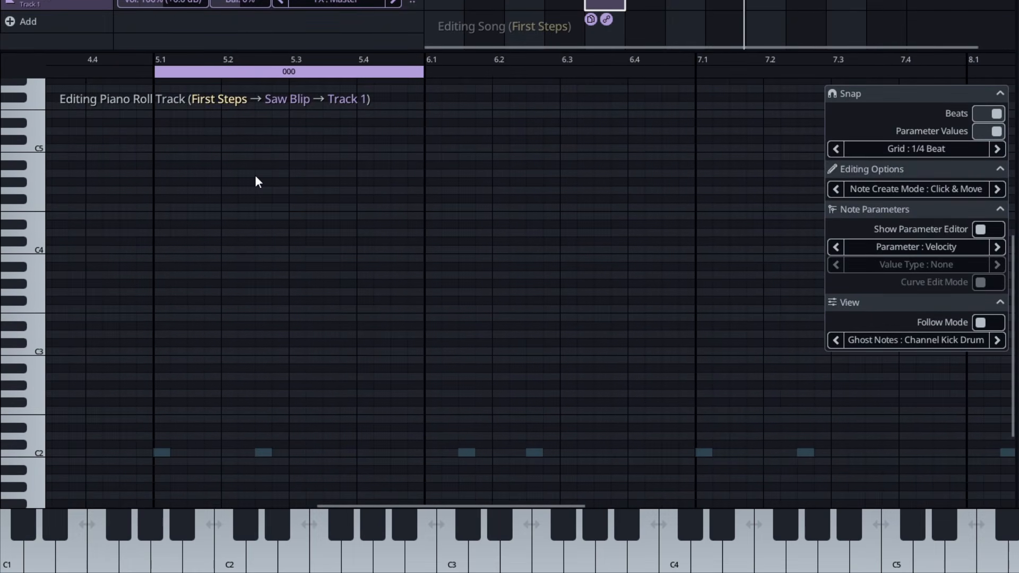
left_click(164, 215)
left_click_drag(321, 216, 203, 242)
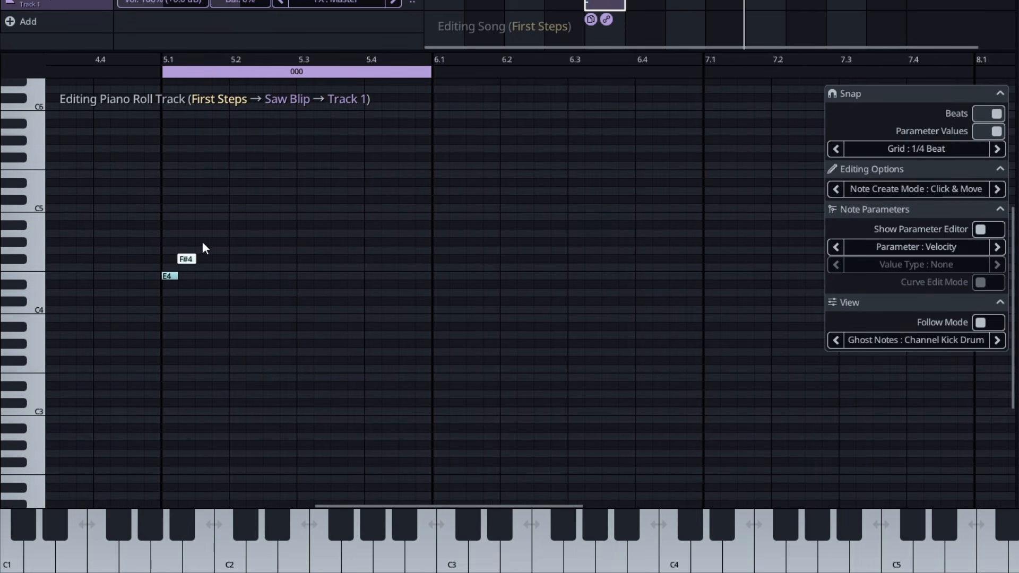
left_click(217, 233)
Step: Duplicate the four-note run three times to fill beats 5.2, 5.3 and 5.4
left_click(232, 293)
left_click(302, 292)
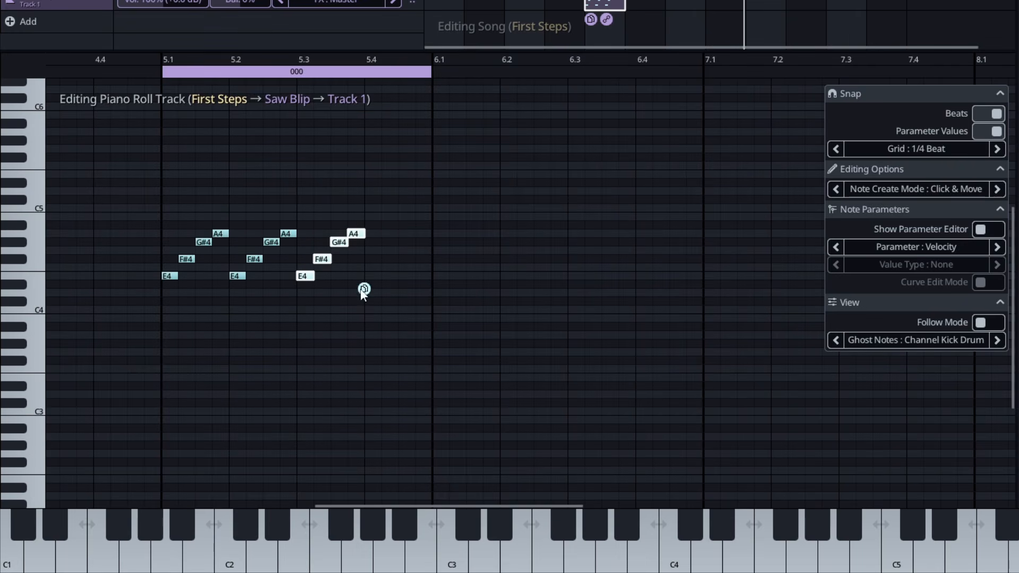
left_click(368, 292)
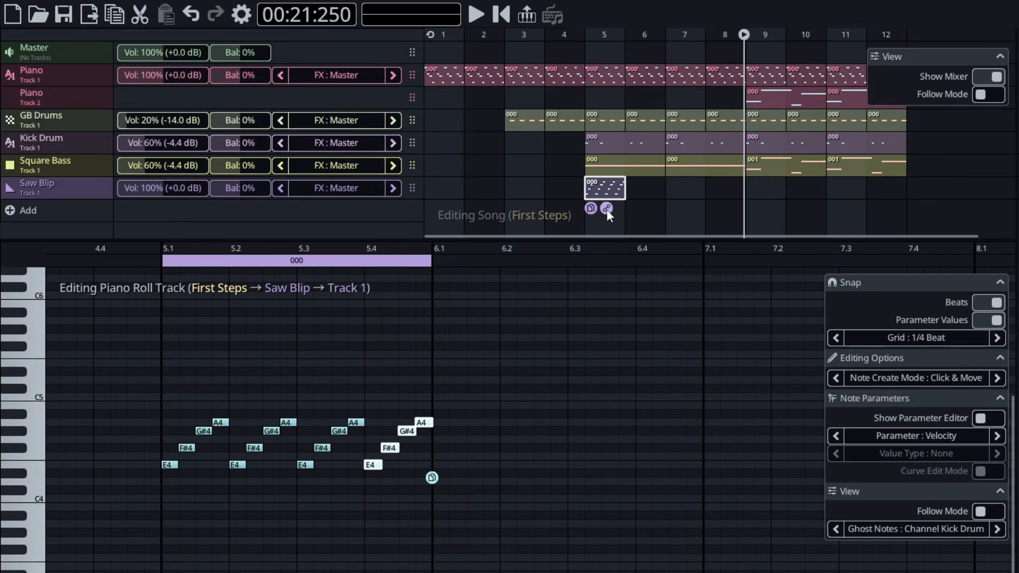
Step: Link-copy the Saw Blip pattern to bars 6 to 8, and link-copy those four patterns to bars 9 to 12
left_click(606, 19)
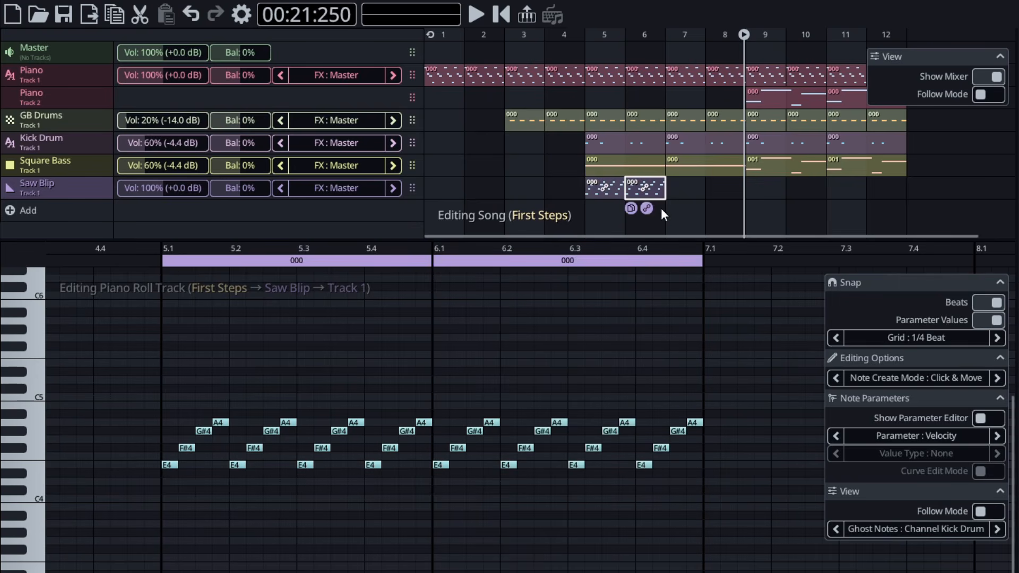
left_click(690, 206)
left_click(730, 207)
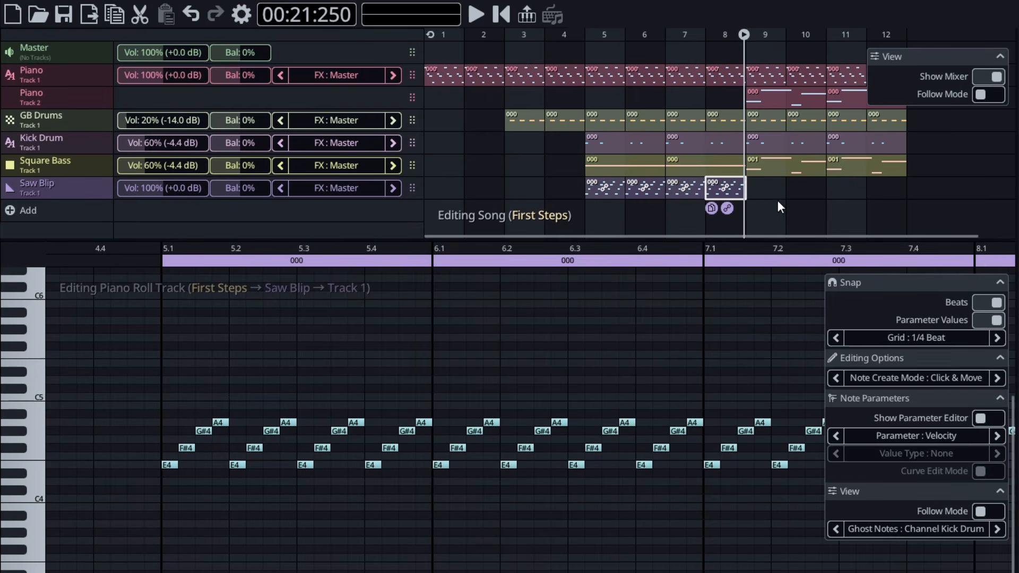
left_click_drag(779, 199, 587, 176)
left_click_drag(725, 212, 769, 212)
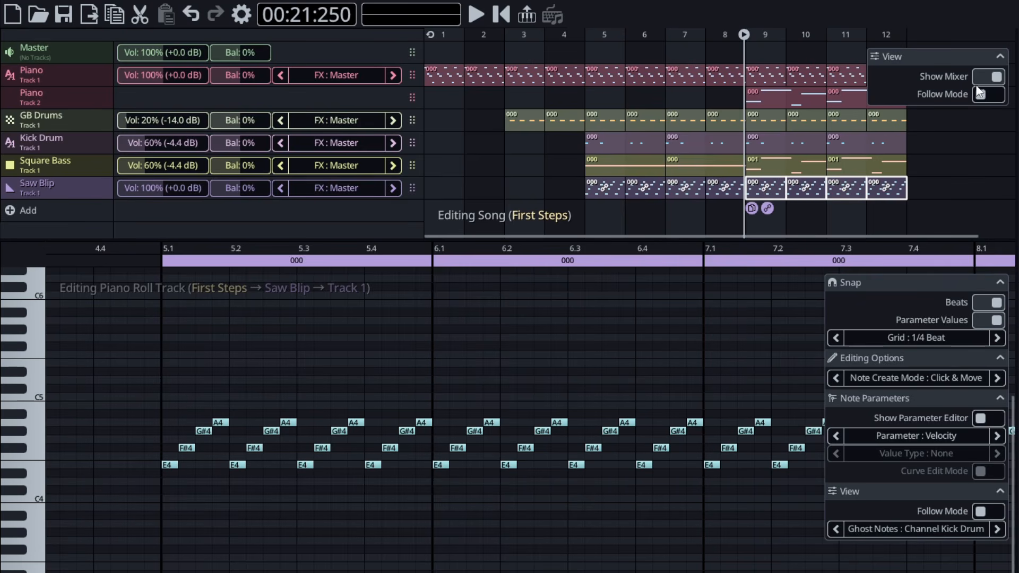
Step: Set the Saw Blip channel's volume to 60%
double_click(171, 187)
type("60")
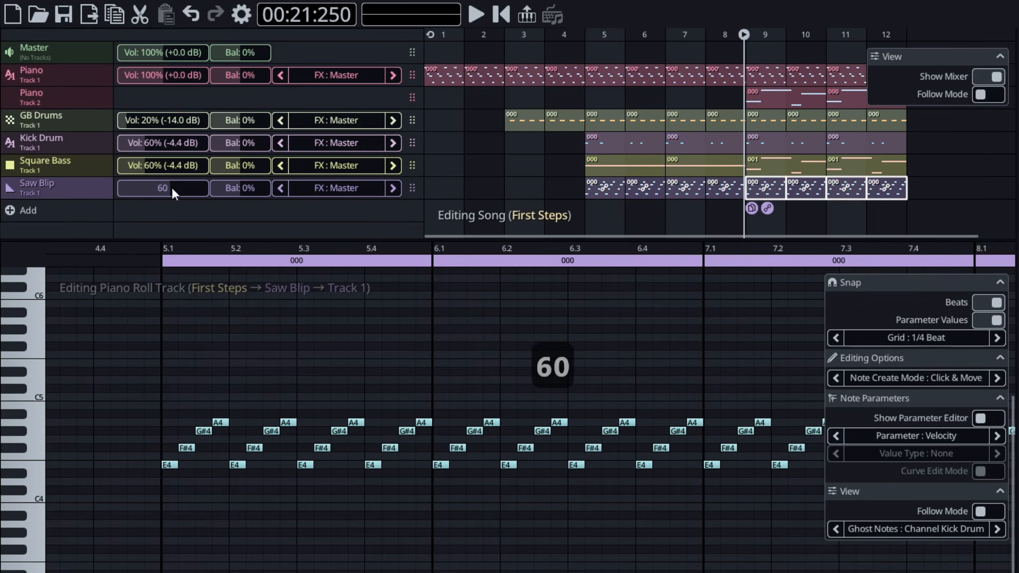
key("Return")
Step: Play the song from just before bar 5 to check the Saw Blip part, and stop playback
left_click(582, 34)
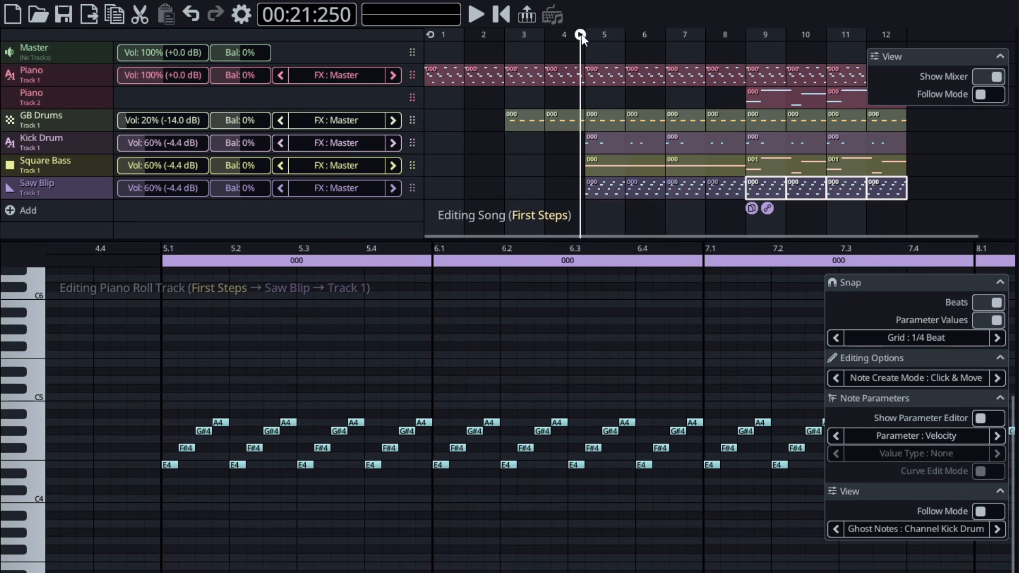
key("Escape")
key("space")
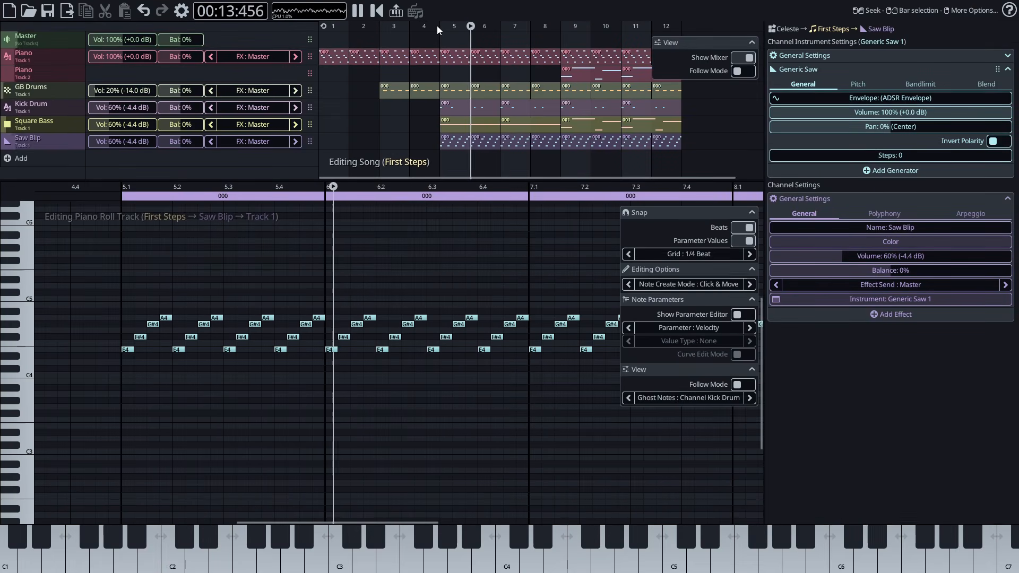
key("space")
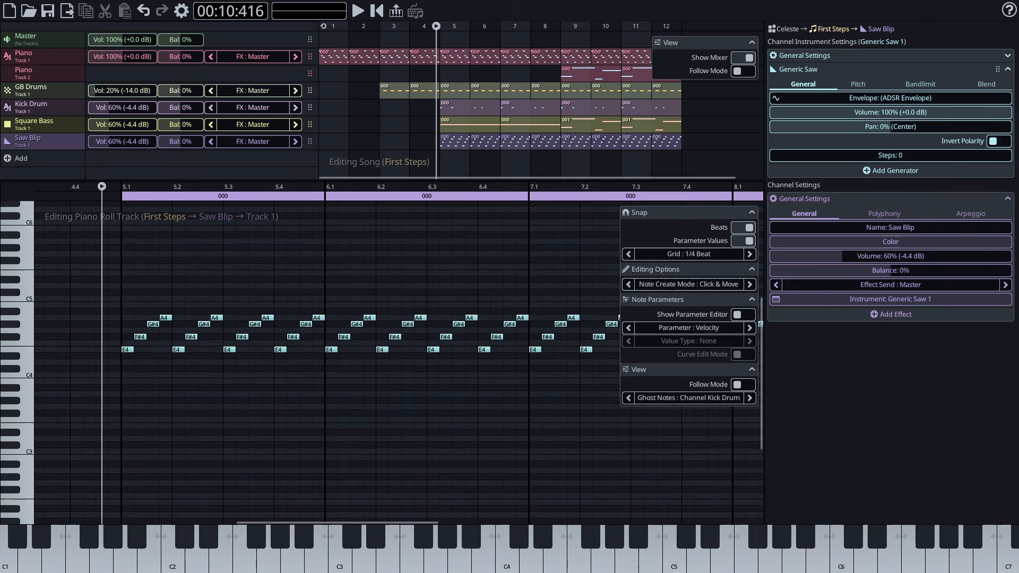
Step: Add a channel with a new Generic Square instrument and rename it Lead
left_click(60, 153)
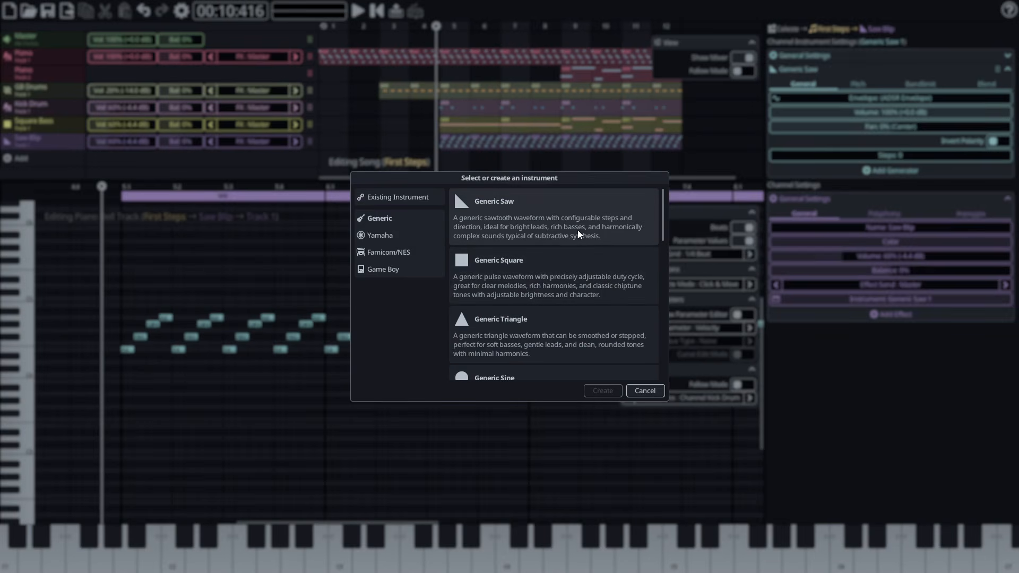
left_click(523, 276)
left_click(600, 391)
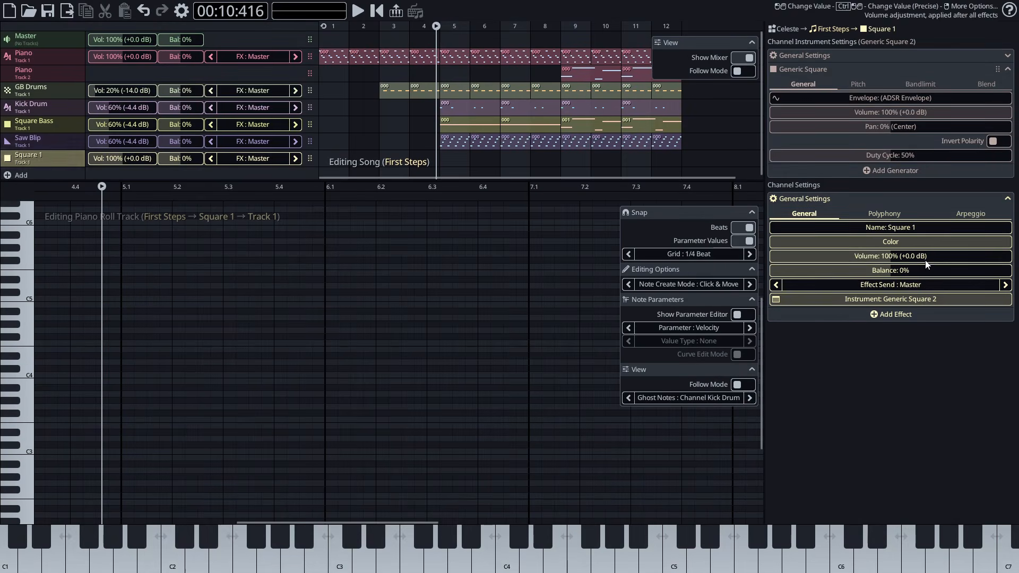
left_click(943, 228)
type("Lead")
key("Return")
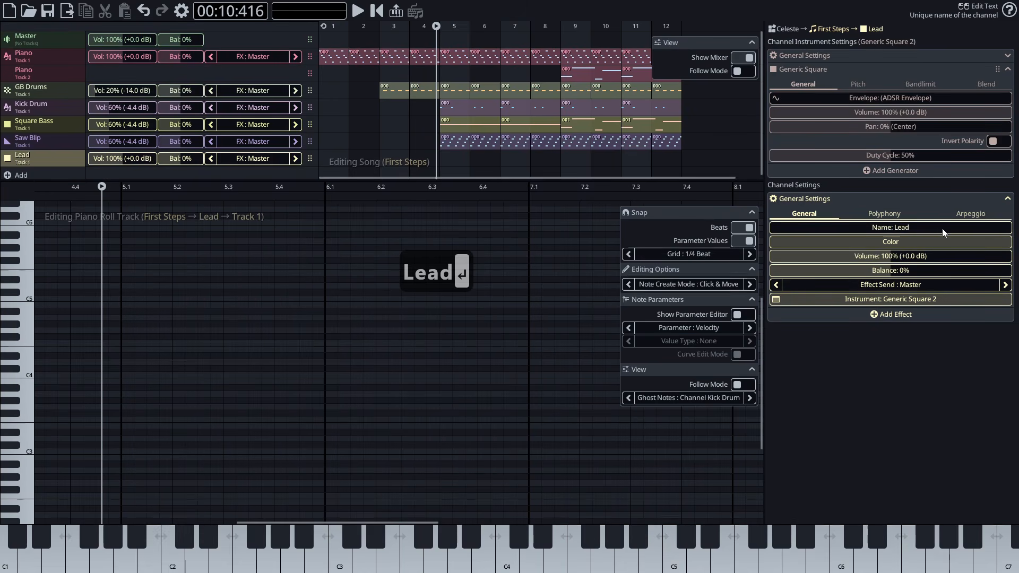
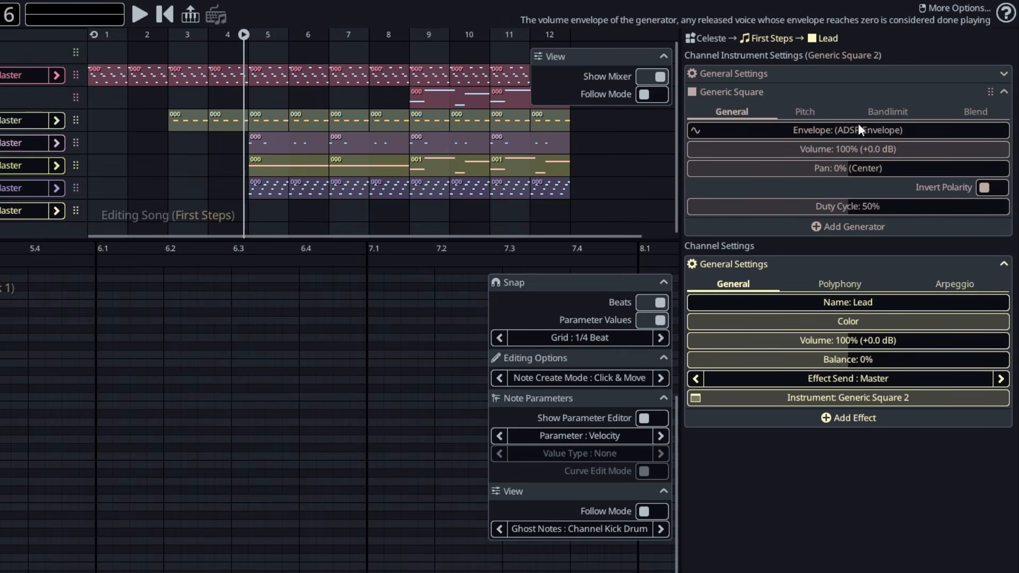
Step: Control the Lead square generator's envelope with a custom curve lasting 4 quarter notes and raise its horizontal grid to 15
right_click(760, 130)
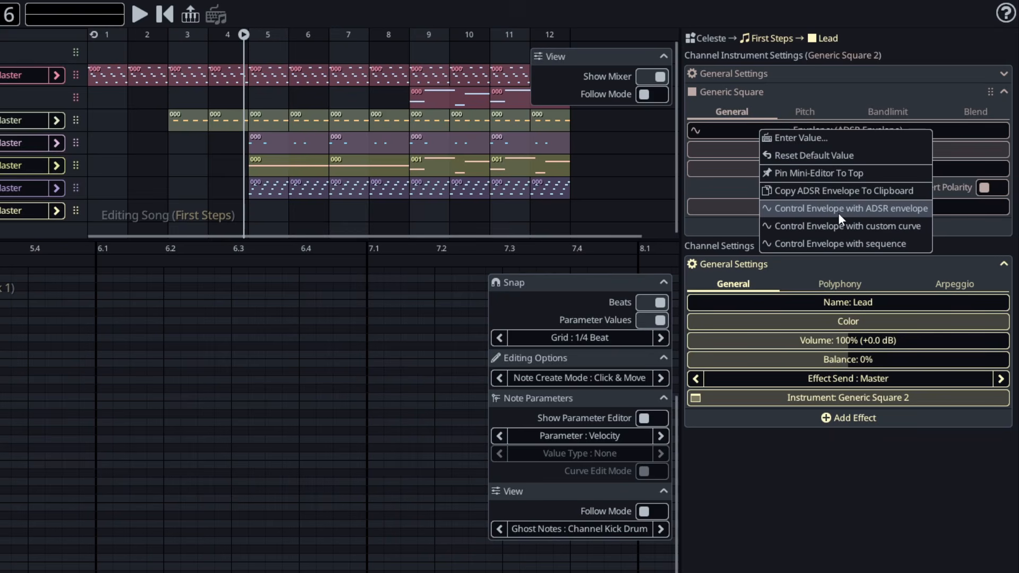
left_click(871, 228)
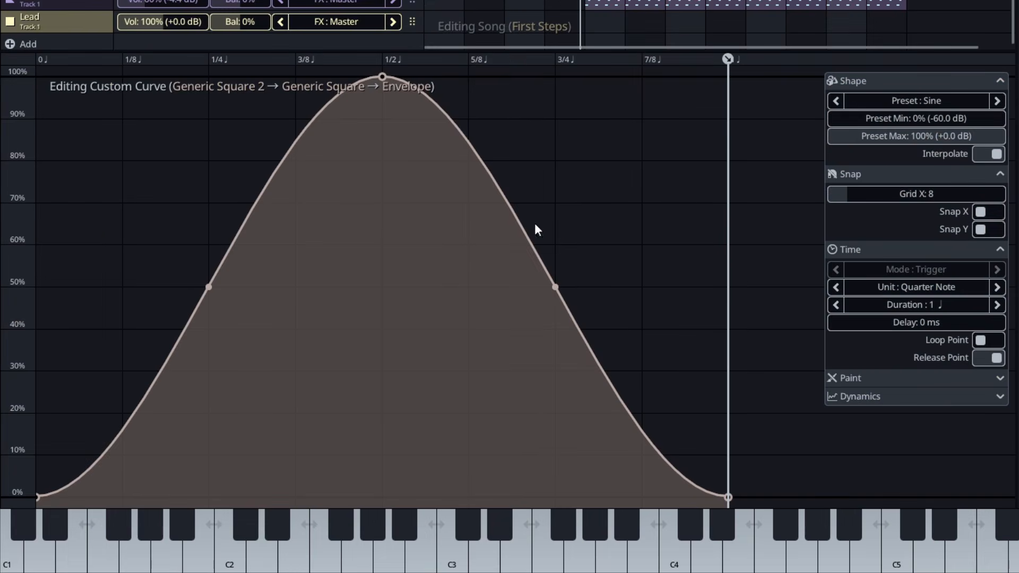
left_click(998, 305)
left_click(997, 305)
left_click(997, 305)
left_click_drag(851, 196, 868, 196)
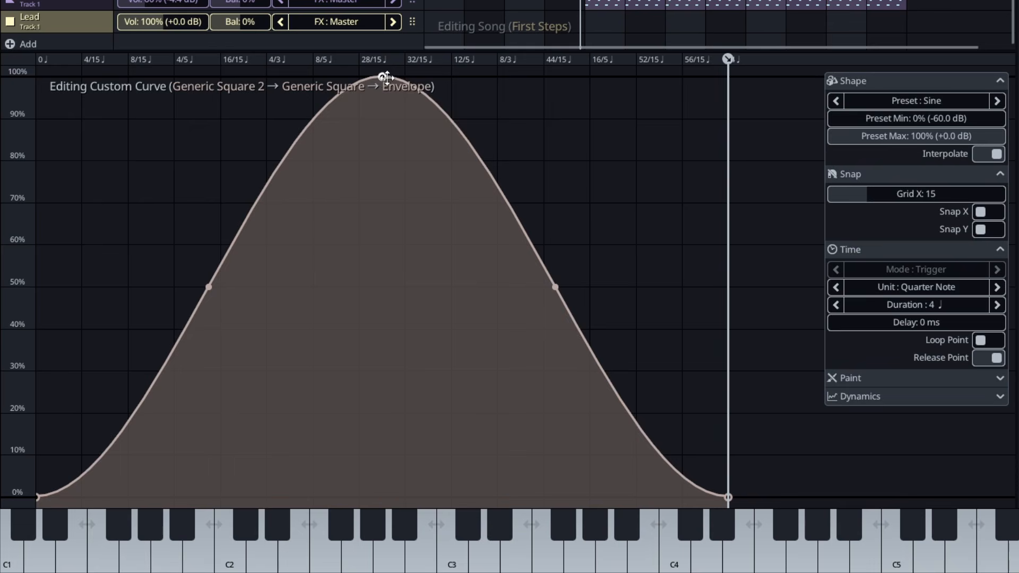
Step: Move the curve's peak almost to the start, set Grid X to 16, and add a point near 1/4 at about 70%, adjusting the drop's bend
left_click_drag(382, 77, 43, 13)
scroll(110, 171, "up", 1)
scroll(110, 171, "left", 1)
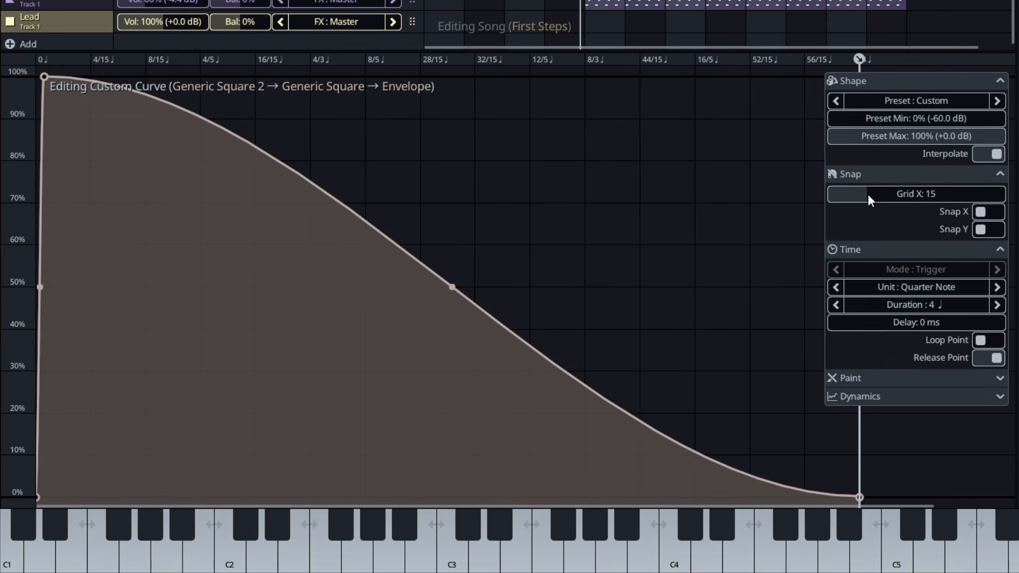
left_click_drag(866, 195, 870, 195)
left_click_drag(96, 133, 87, 202)
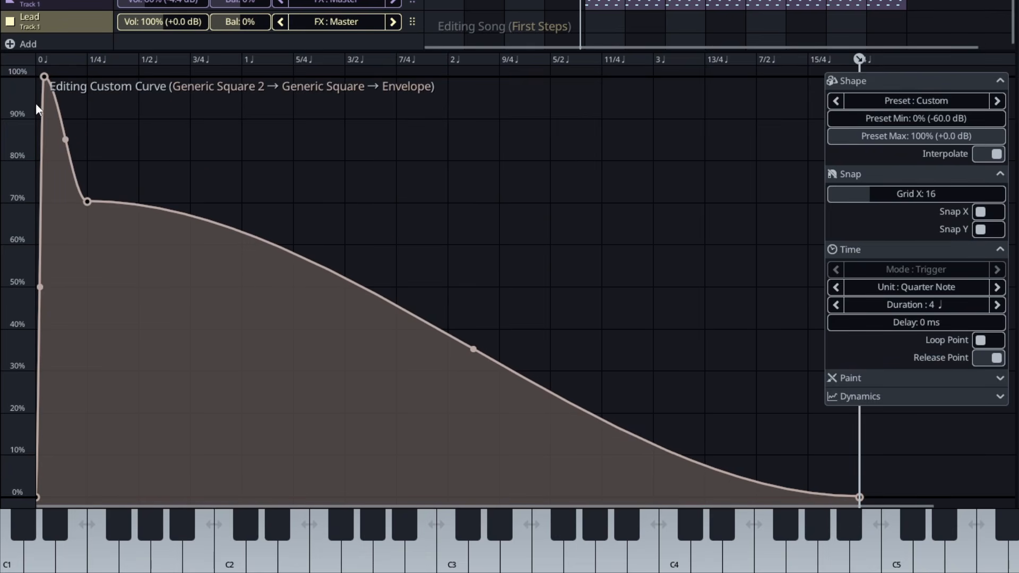
left_click_drag(65, 139, 69, 111)
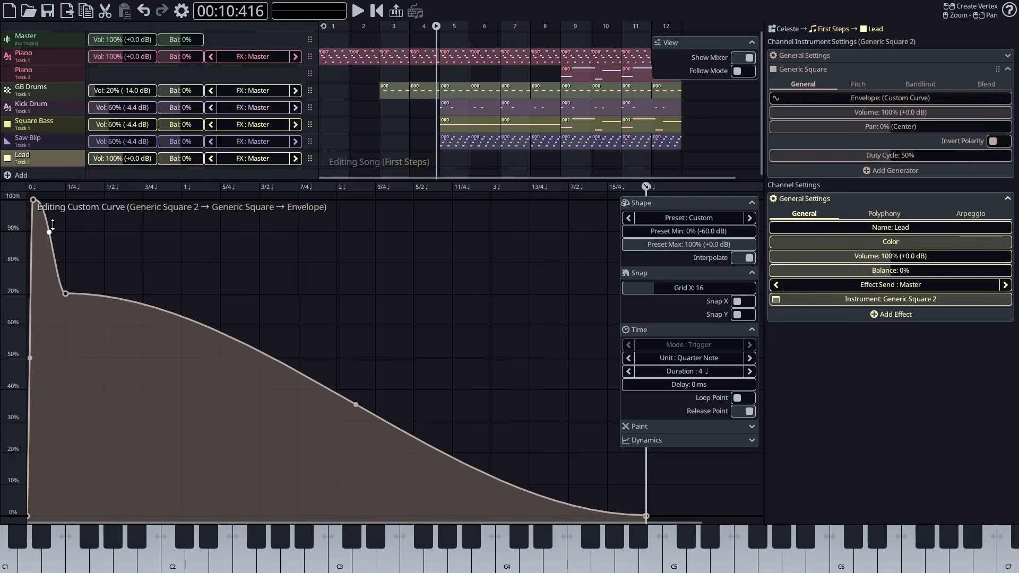
left_click_drag(53, 225, 54, 241)
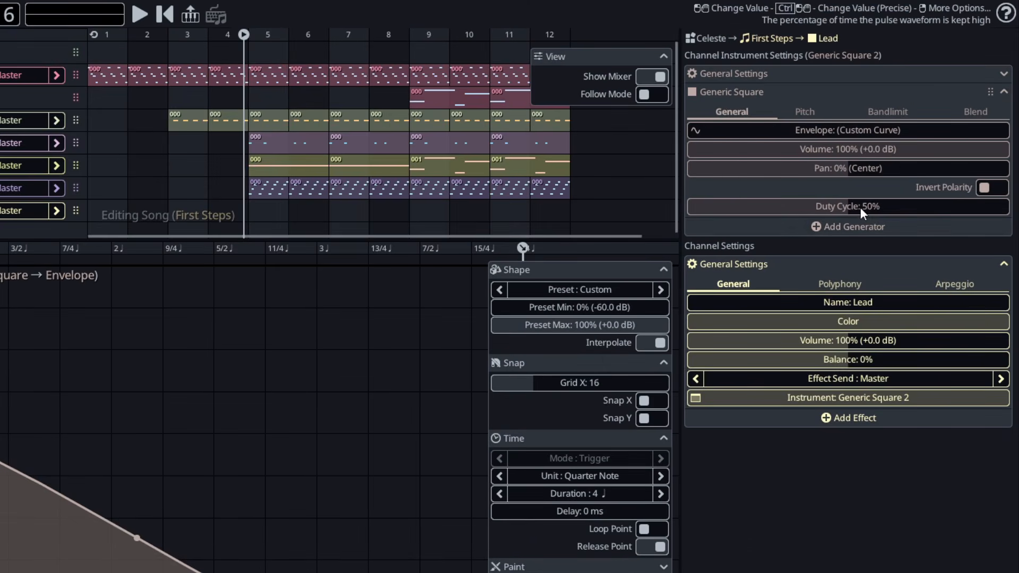
Step: Add a Generic Saw generator to the Lead instrument and set the generator's volume to 60%
left_click(853, 226)
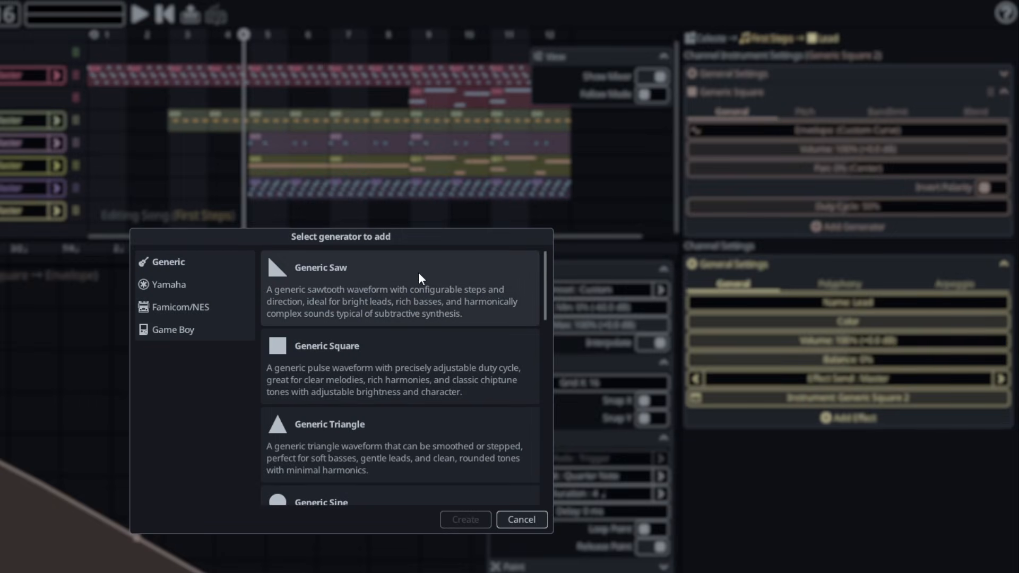
left_click(493, 273)
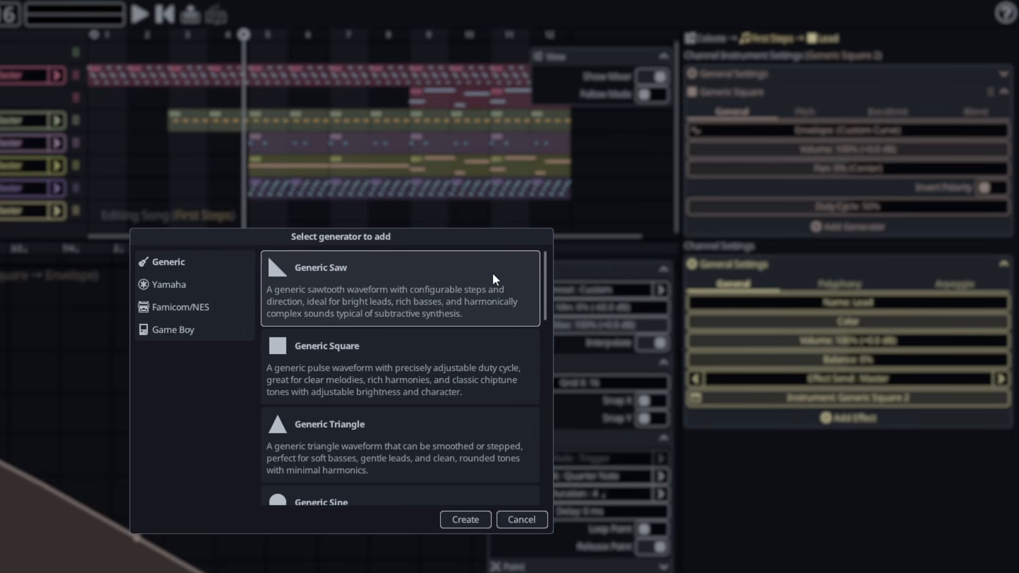
left_click(482, 518)
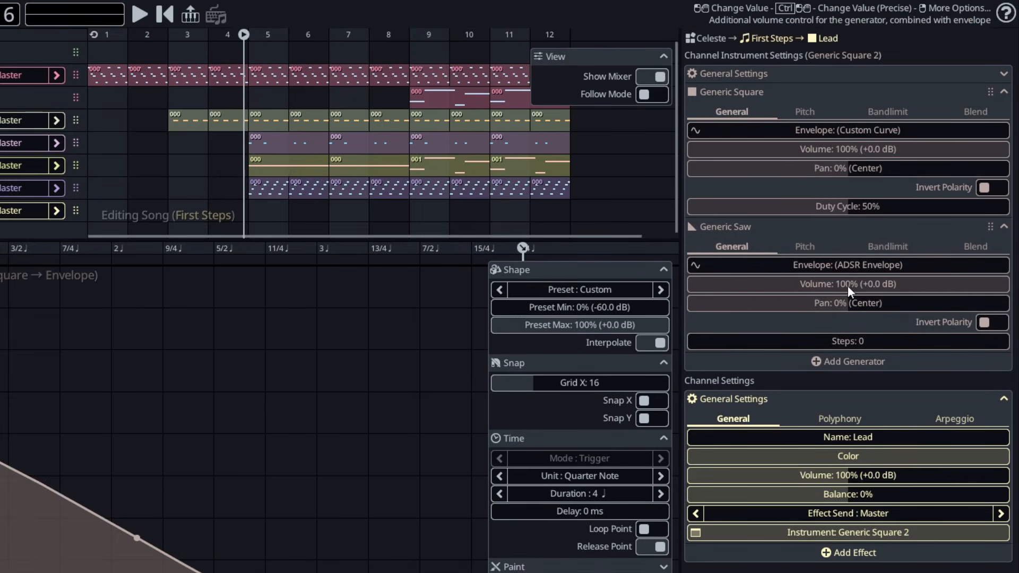
double_click(848, 284)
type("60")
key("Return")
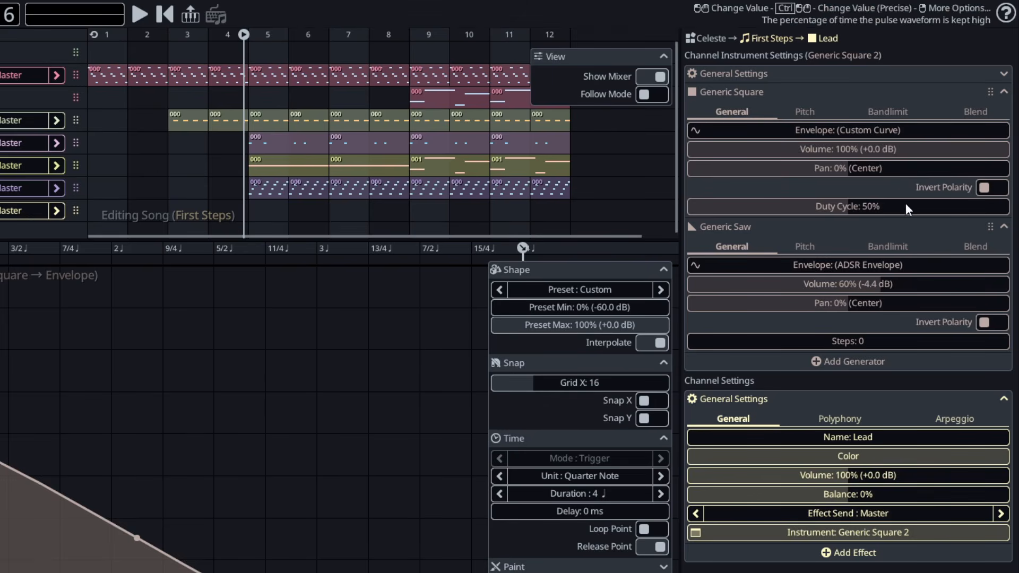
Step: Copy the Generic Square's custom envelope curve and paste it onto the Generic Saw's envelope
right_click(787, 134)
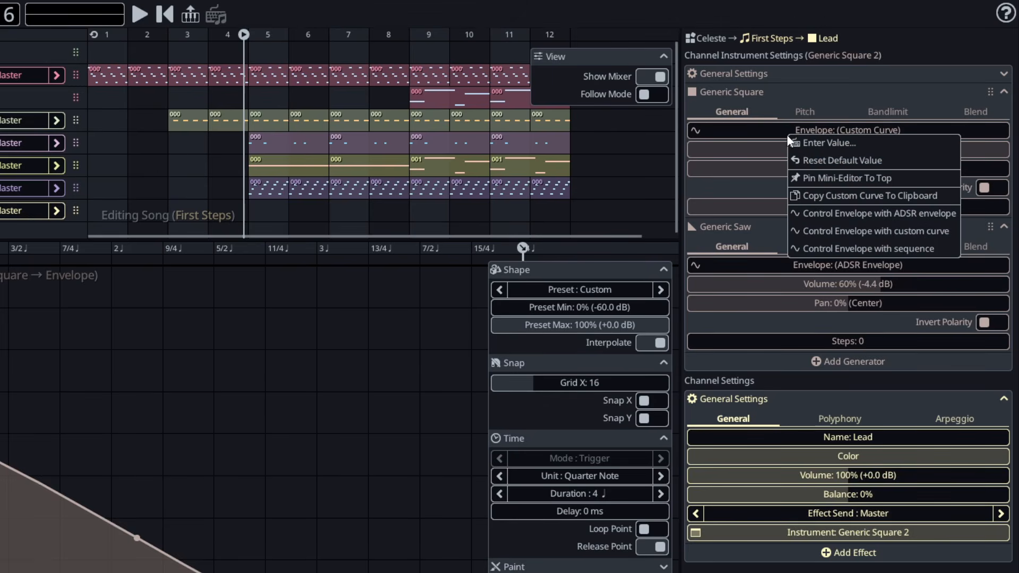
left_click(882, 193)
right_click(774, 261)
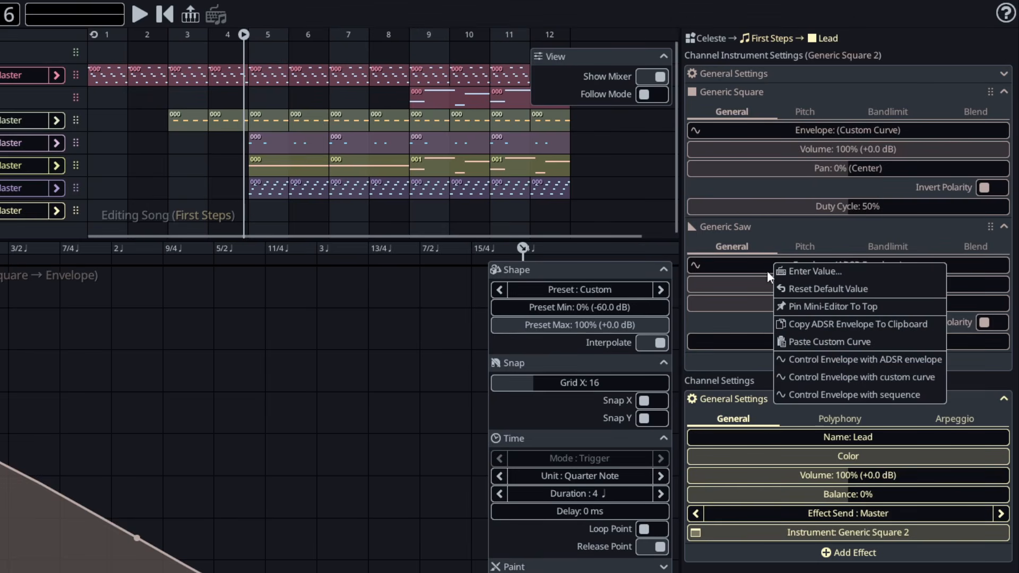
left_click(858, 341)
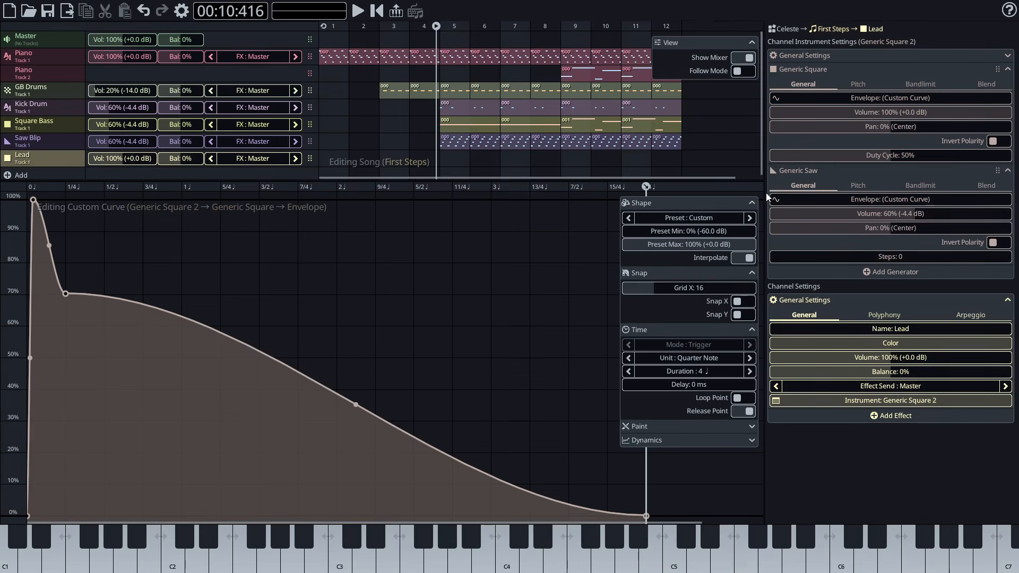
Step: Open the Generic Saw's envelope curve and audition the layered Lead sound with a few notes
left_click(775, 200)
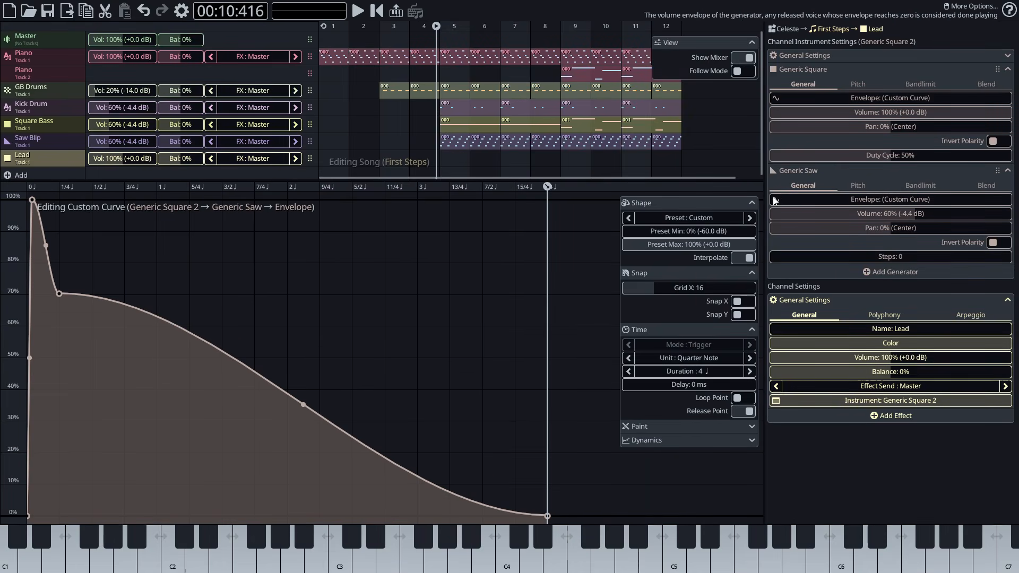
left_click(512, 568)
left_click(531, 566)
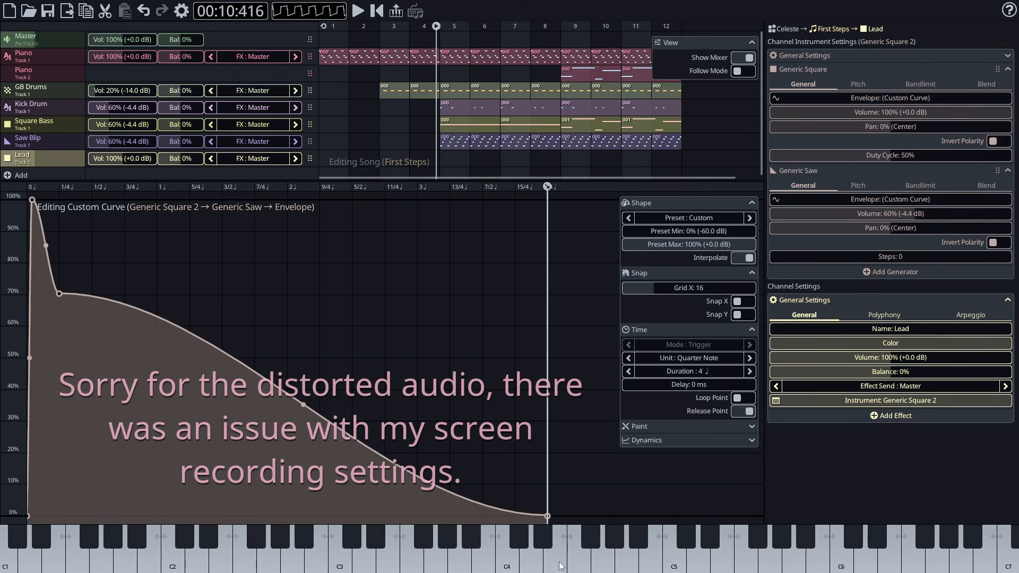
left_click(581, 564)
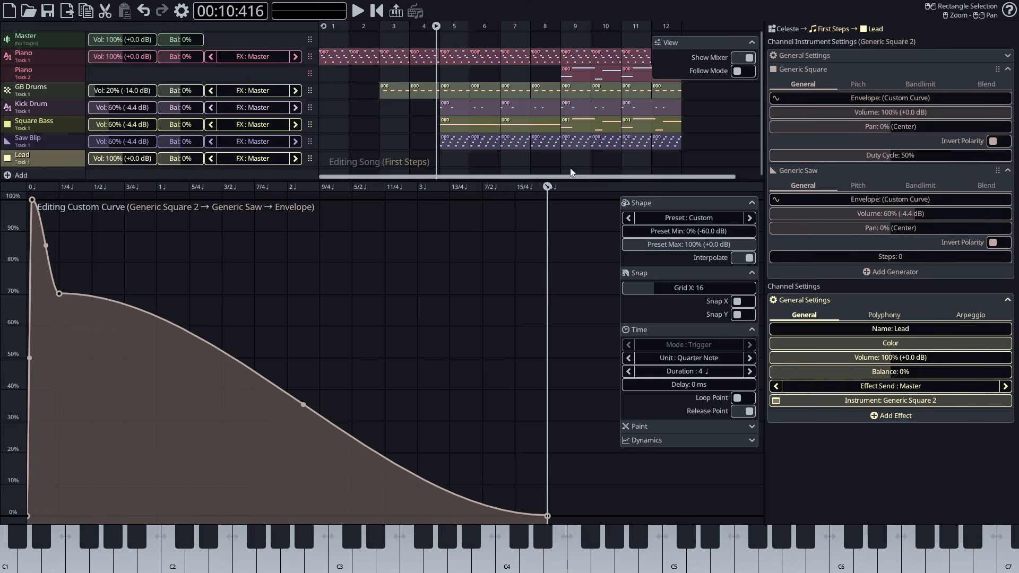
Step: Create a Lead pattern spanning bars 9 to 12 and turn ghost notes off in the piano roll
left_click(583, 159)
left_click_drag(587, 161, 682, 159)
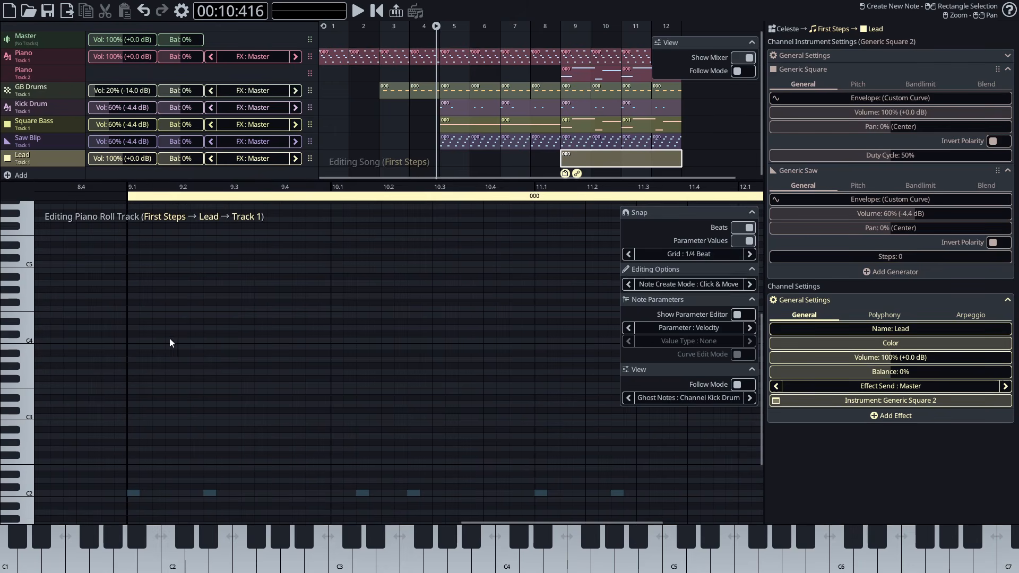
left_click(723, 399)
left_click(729, 405)
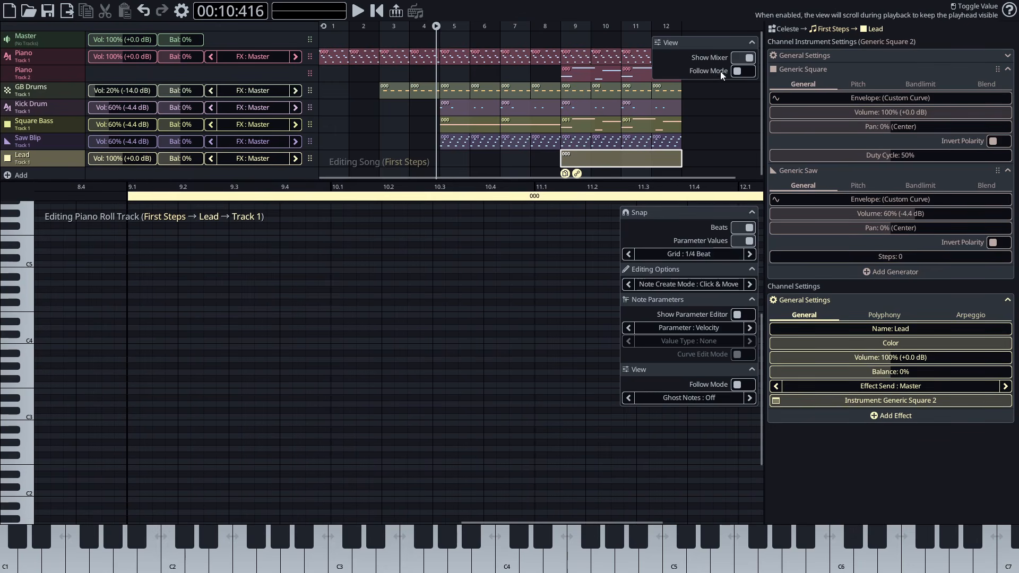
Step: Hide the mixer and solo the Lead channel
left_click(742, 58)
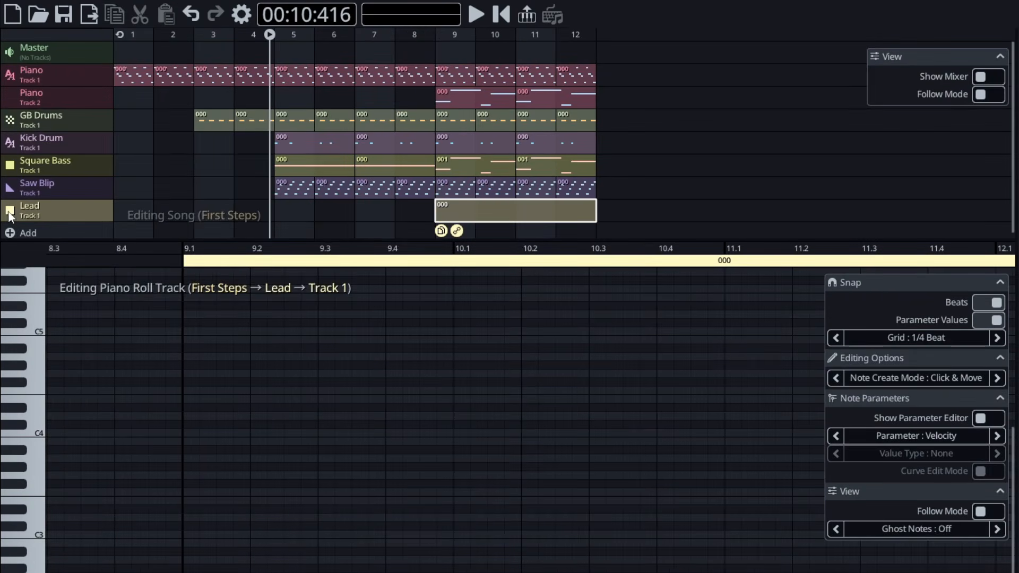
left_click(7, 211)
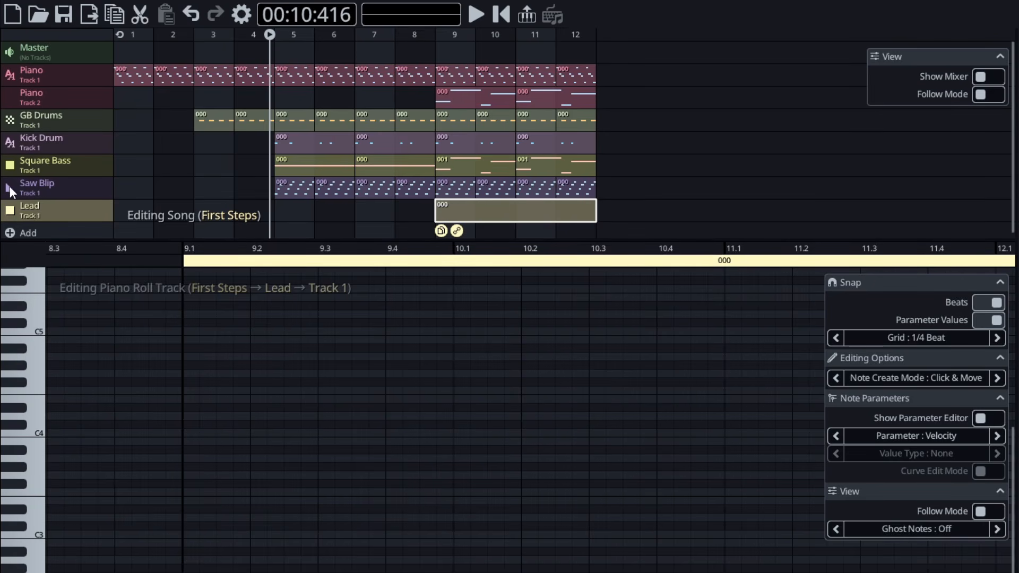
right_click(9, 187)
right_click(9, 187)
right_click(11, 213)
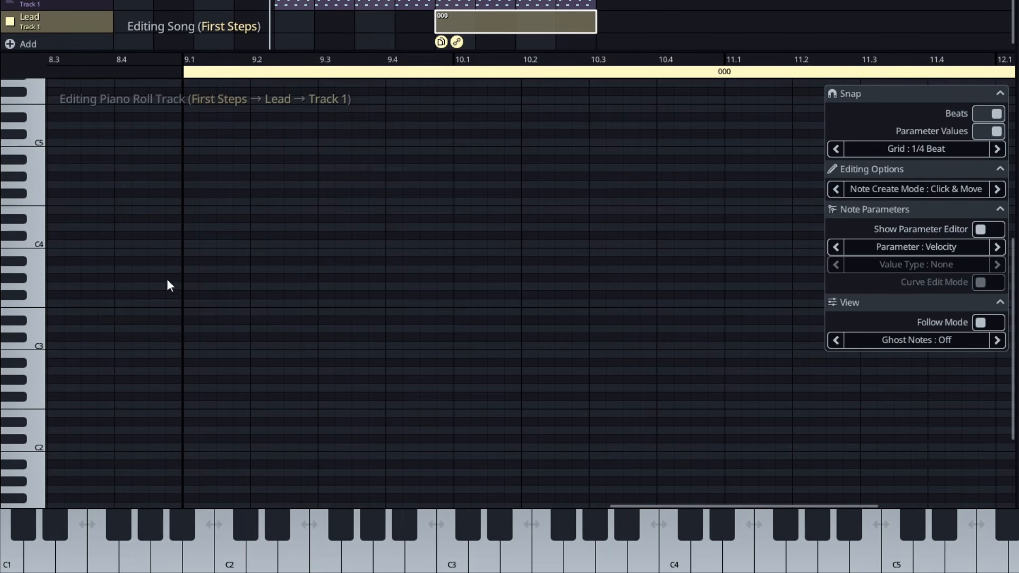
Step: Draw a one-beat C4 note at 9.1 in the Lead pattern and make it slide up to G4
left_click_drag(191, 245, 227, 242)
right_click(227, 241)
left_click(288, 269)
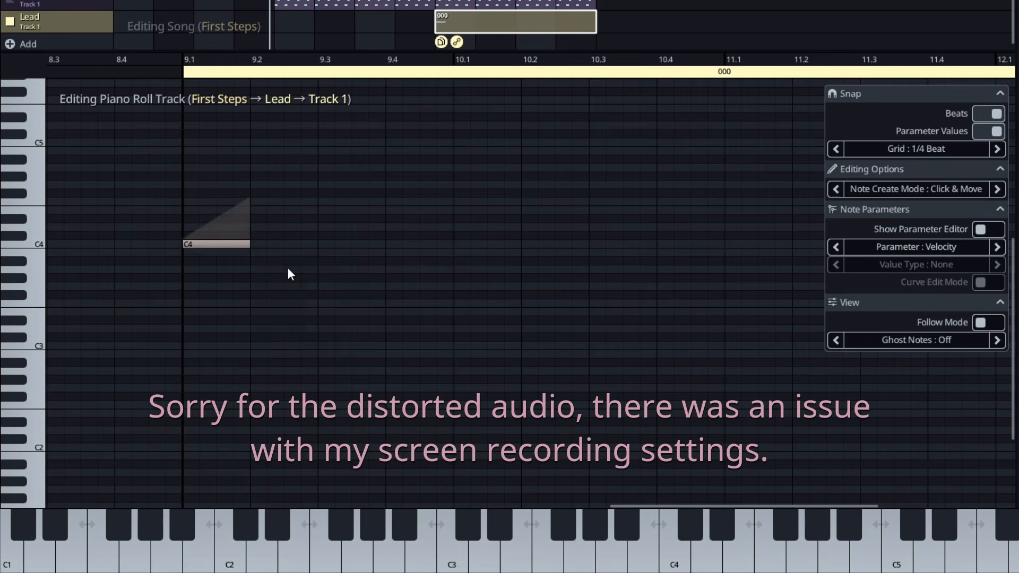
left_click_drag(263, 246, 264, 298)
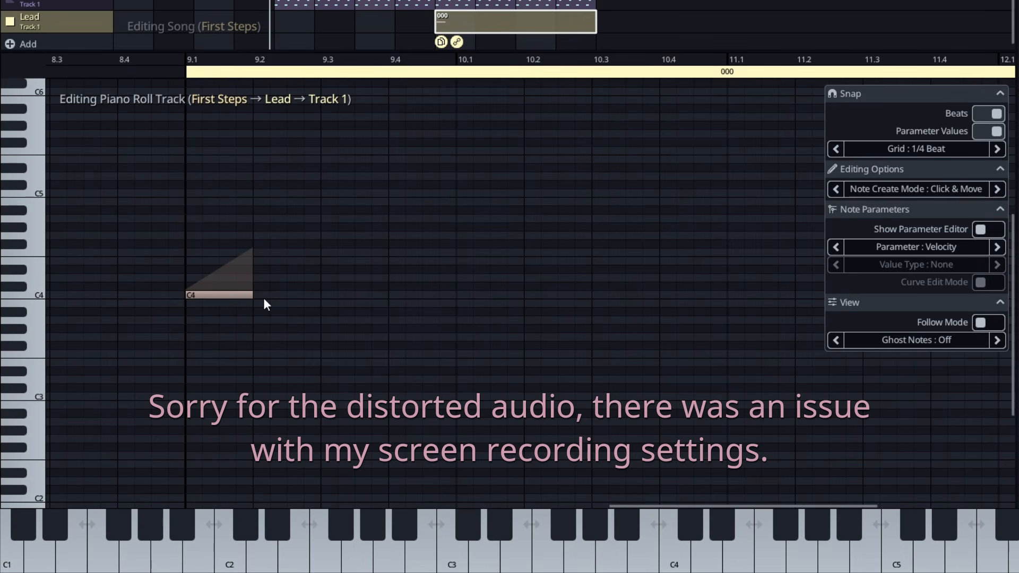
mouse_move(234, 296)
left_click_drag(242, 253, 250, 228)
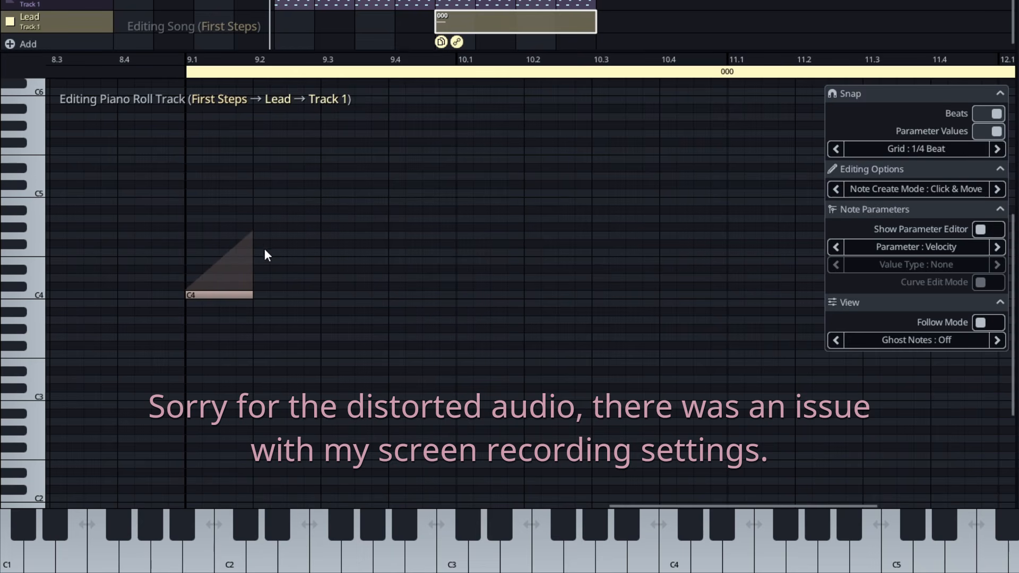
Step: Add a one-beat G4 note at 9.2 and play the slide from just before bar 9
left_click(260, 236)
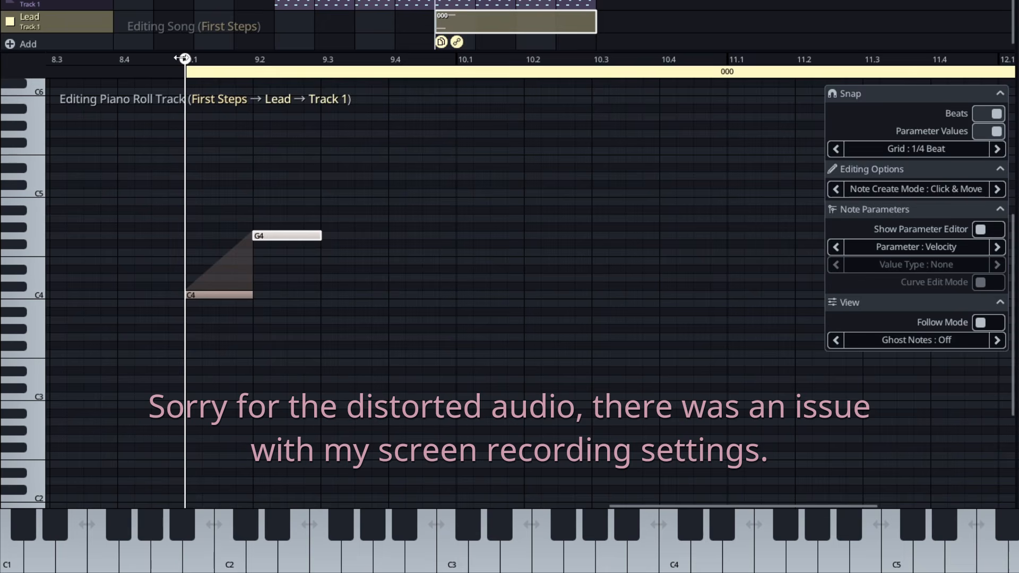
left_click_drag(185, 58, 175, 60)
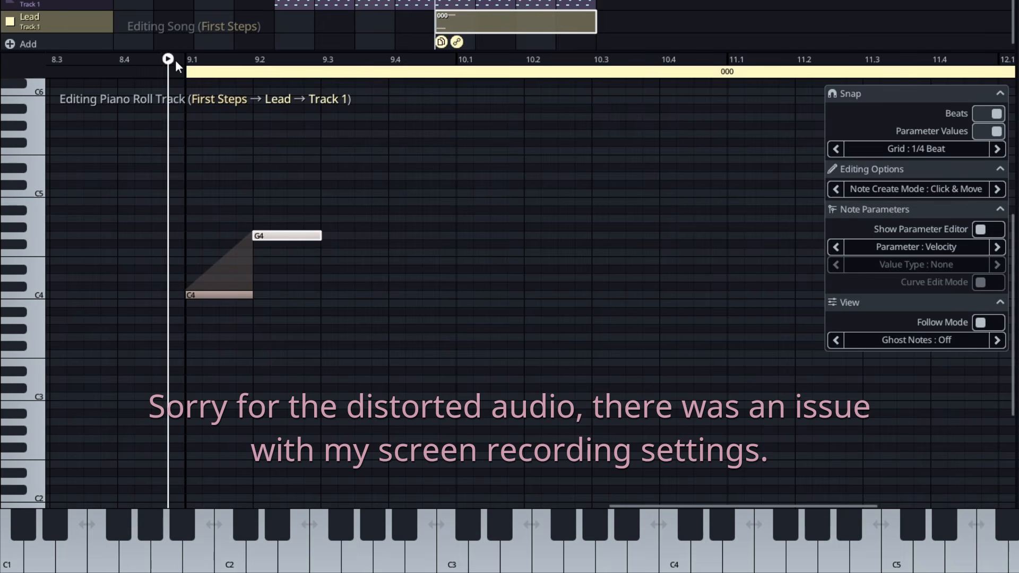
key("space")
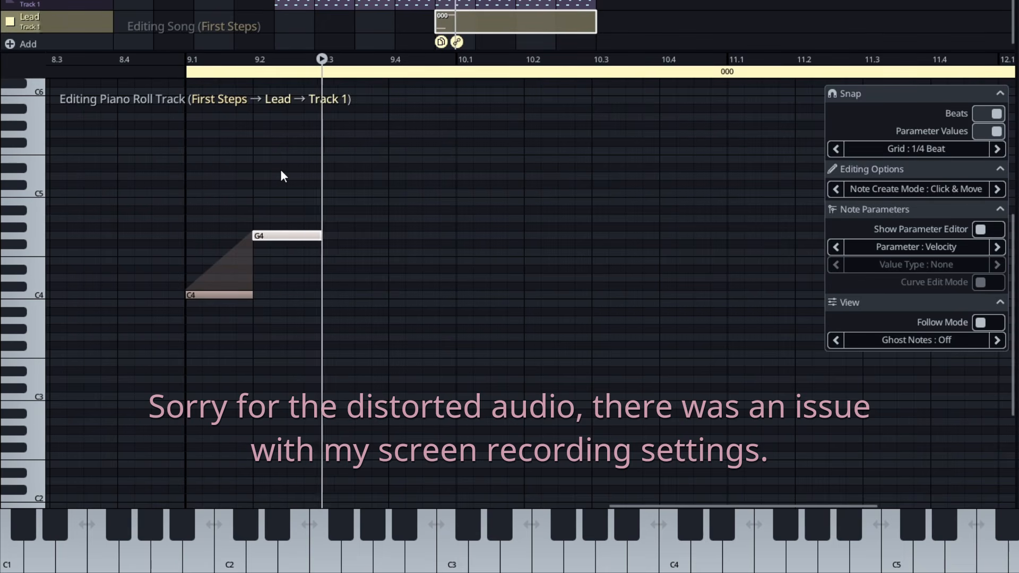
key("space")
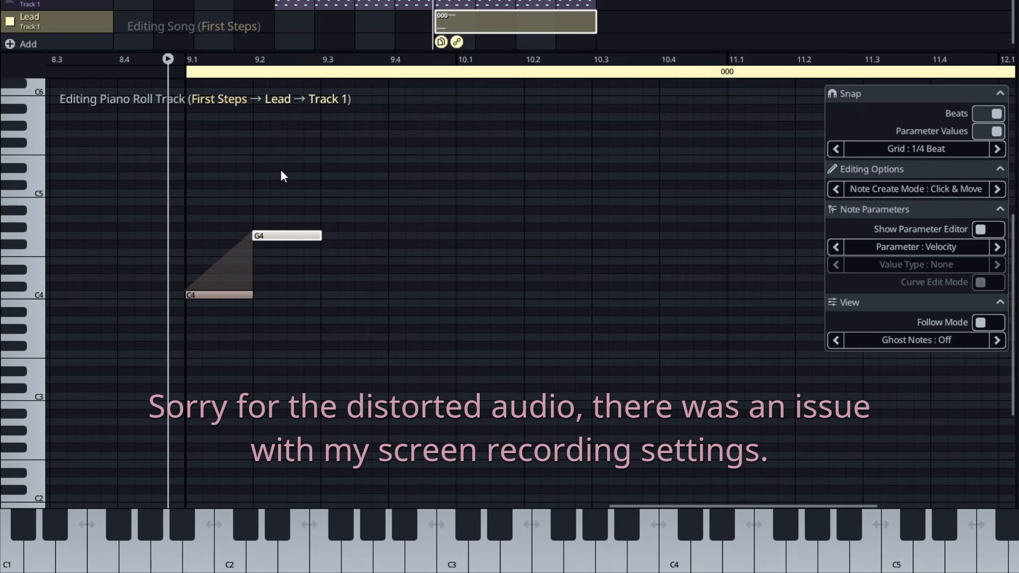
Step: Turn off the note attack of the G4 note and play the passage again
right_click(288, 235)
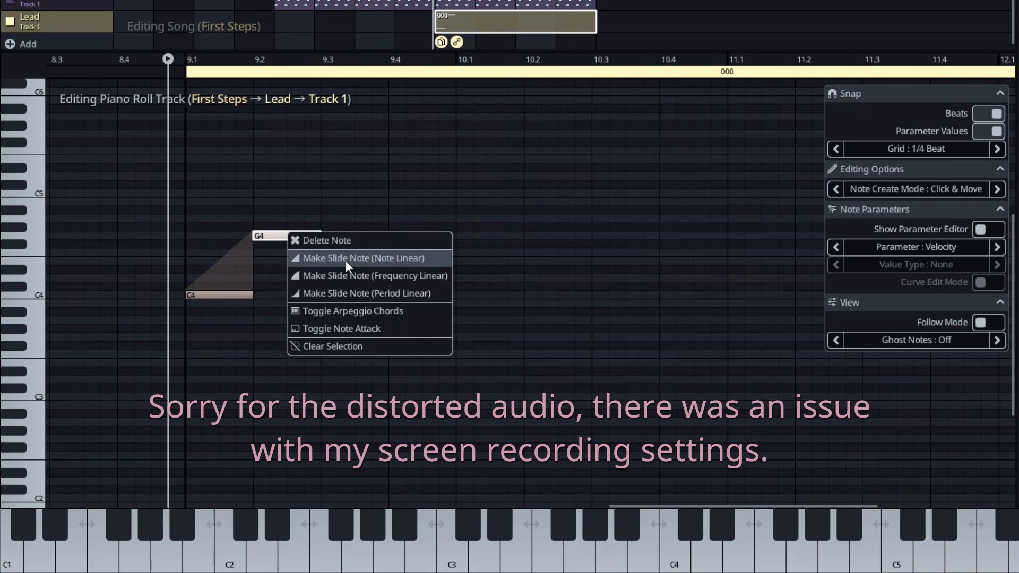
left_click(391, 329)
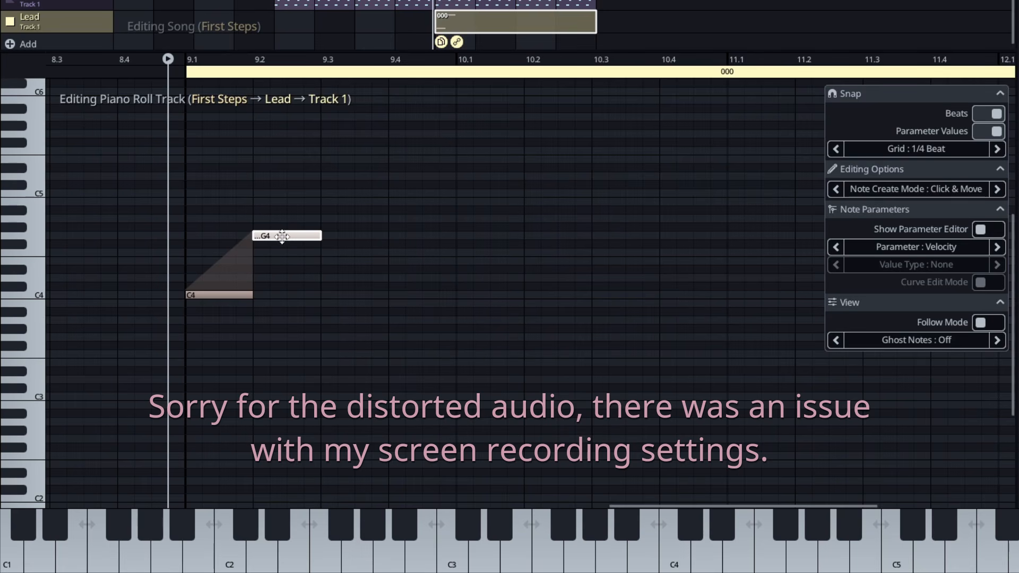
key("Escape")
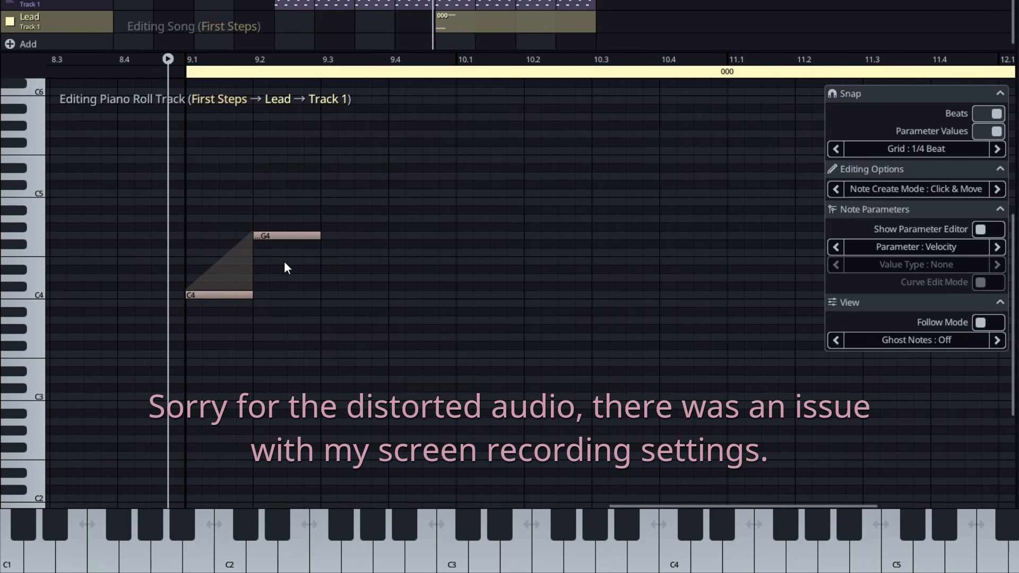
key("space")
key("space")
Step: Remove the slide from the C4 note and play the two notes again
left_click(239, 291)
right_click(237, 295)
left_click(275, 324)
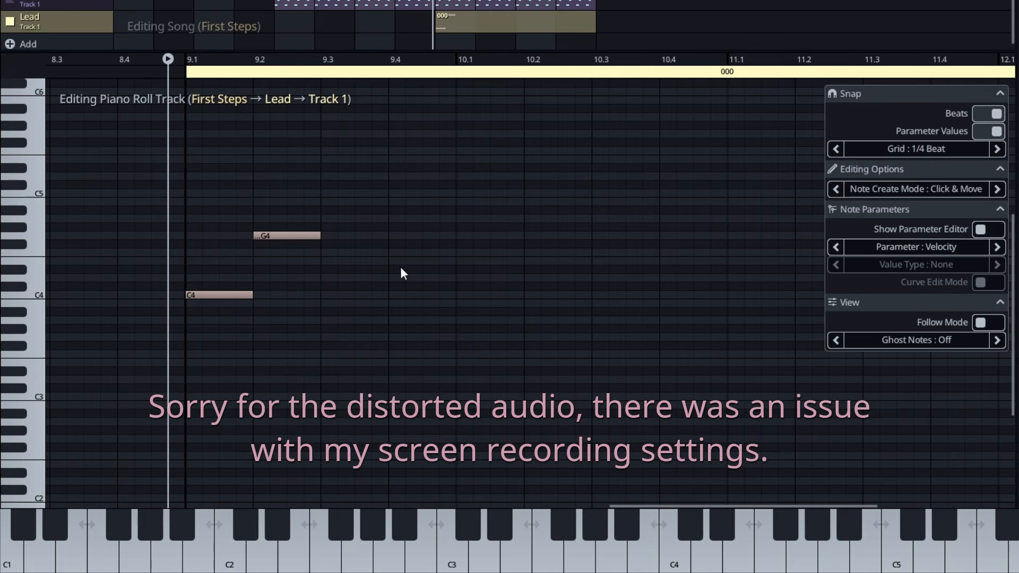
key("space")
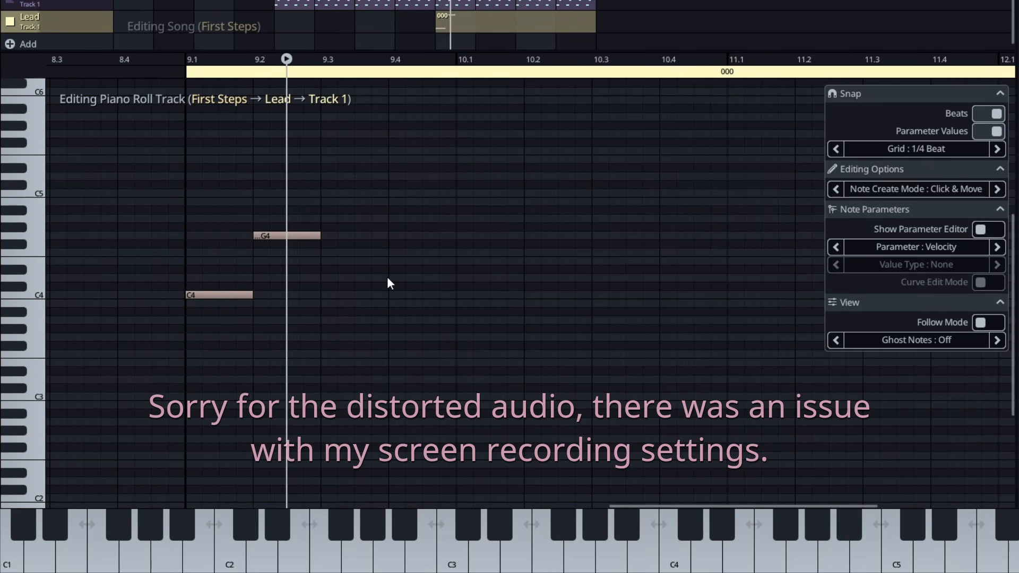
key("space")
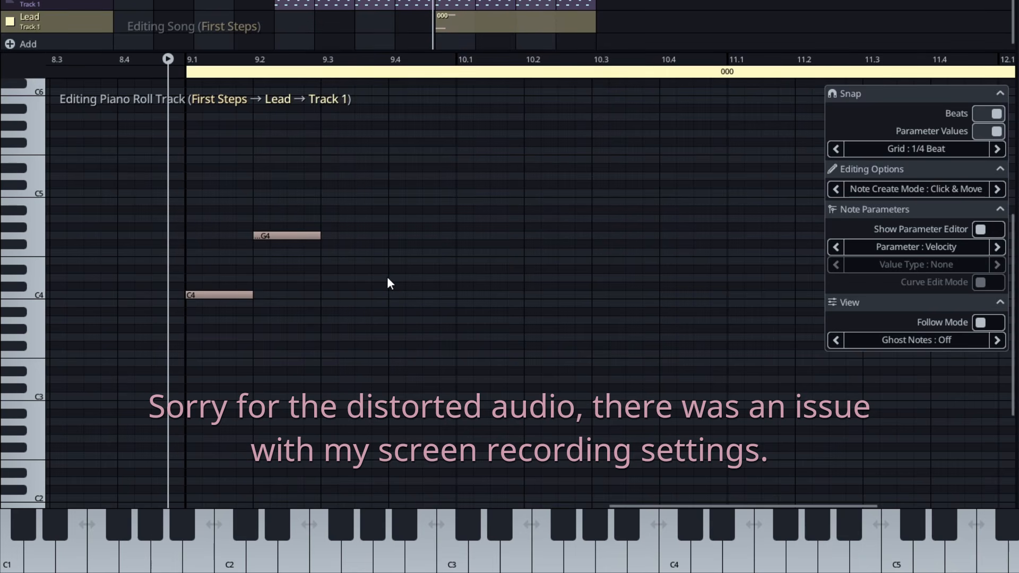
Step: Undo the trial C4 and G4 notes in the Lead pattern
key("ctrl+z")
key("ctrl+z")
key("ctrl+z")
key("ctrl+z")
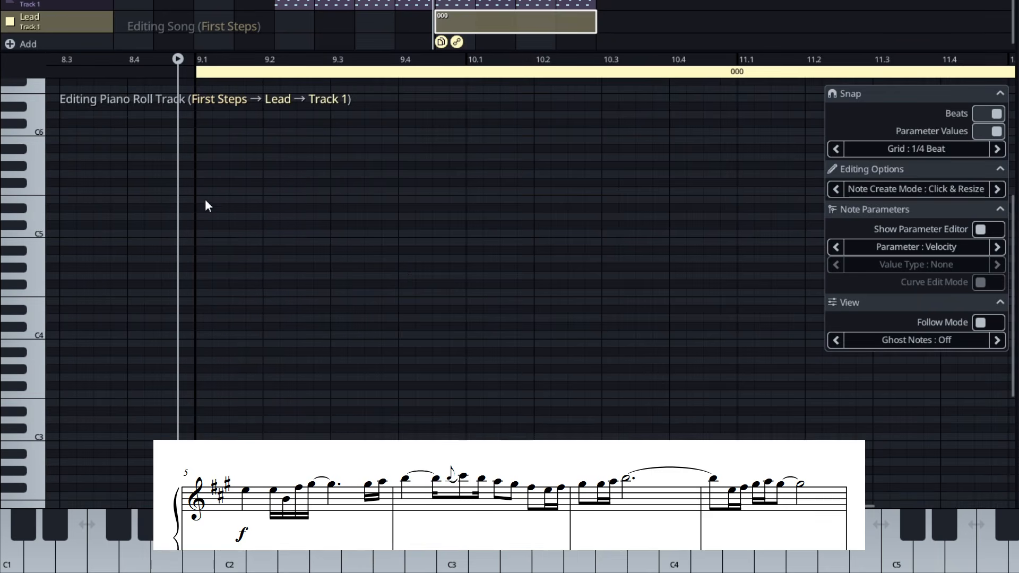
Step: Enter the Lead melody for bar 9: long E5, short E5, B4, F#5, long G#5, short G#5 and A5
left_click_drag(203, 243, 363, 260)
left_click_drag(364, 243, 403, 243)
left_click(408, 260)
left_click_drag(414, 286, 445, 285)
left_click_drag(447, 227, 484, 227)
left_click_drag(265, 224, 476, 224)
left_click_drag(377, 261, 414, 260)
left_click_drag(416, 253, 456, 252)
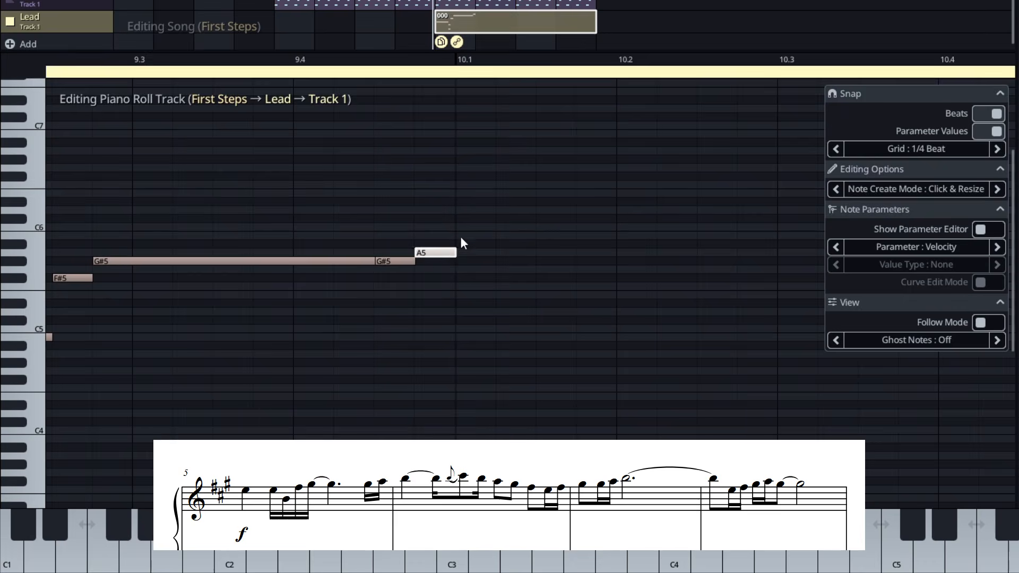
Step: Enter the bar 10 melody: B5 with a short slide to C#6, B5, A5, G#5, F#5, E5, F#5, refining the snap grid for the slide
left_click_drag(274, 284, 612, 284)
left_click(618, 275)
left_click(482, 308)
mouse_move(497, 300)
left_mouse_down()
mouse_move(595, 299)
mouse_move(662, 316)
left_mouse_up()
left_click(917, 149)
left_click(936, 229)
left_click_drag(550, 301, 621, 301)
mouse_move(544, 230)
left_mouse_down()
mouse_move(615, 230)
mouse_move(693, 250)
left_mouse_up()
left_click_drag(570, 240, 642, 240)
Step: Enter bars 11 and 12: G#5, G#5, A5 sliding into a long B5 without attack, E5, F#5, G#5, A5 and a held G#5
left_click(906, 150)
left_click(938, 158)
left_click_drag(376, 285, 733, 273)
left_click(917, 149)
left_click(937, 228)
left_click_drag(561, 243, 622, 226)
left_click_drag(435, 294, 742, 296)
left_click(529, 353)
left_click(496, 357)
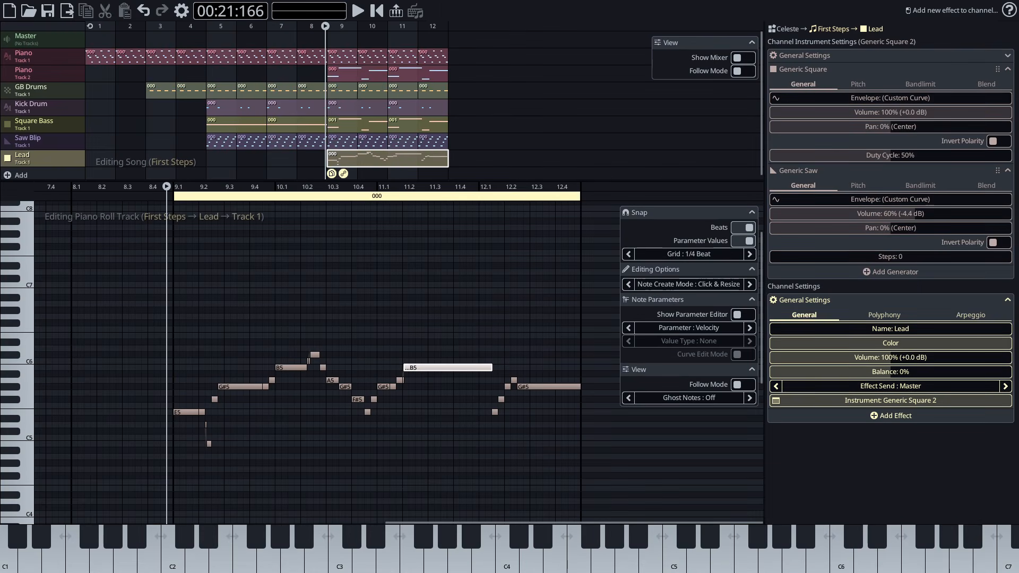
Step: Show the mixer and set the Lead channel's volume to 60%
left_click(739, 59)
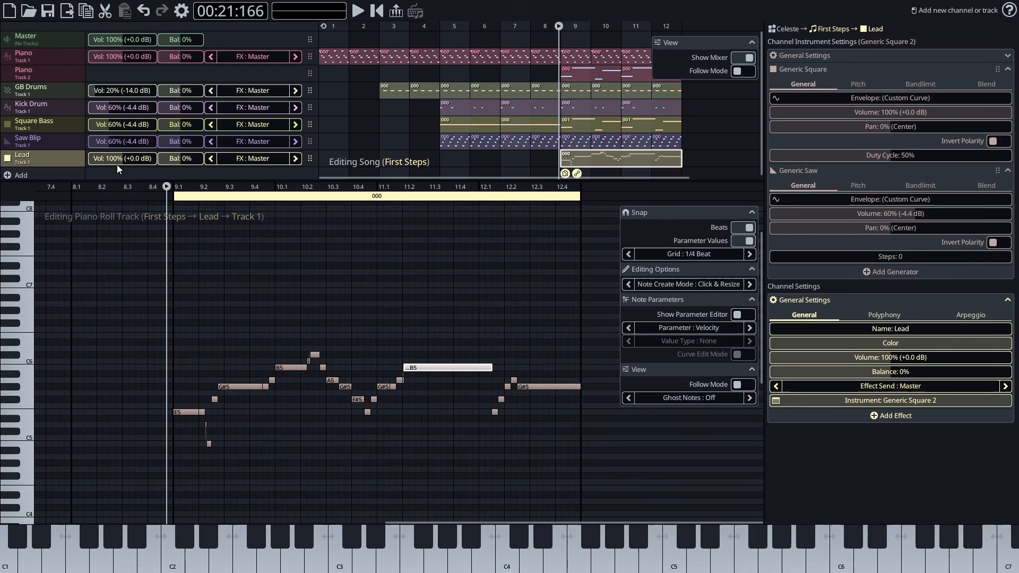
left_click_drag(137, 158, 133, 154)
type("60")
key("Return")
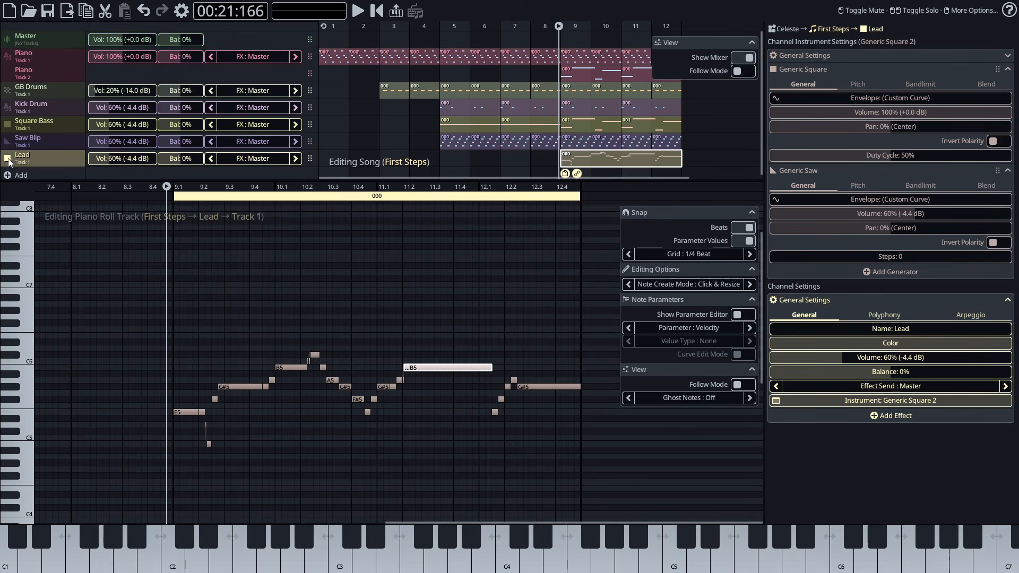
Step: Play the song with all channels audible, from bar 9 and from the beginning
key("space")
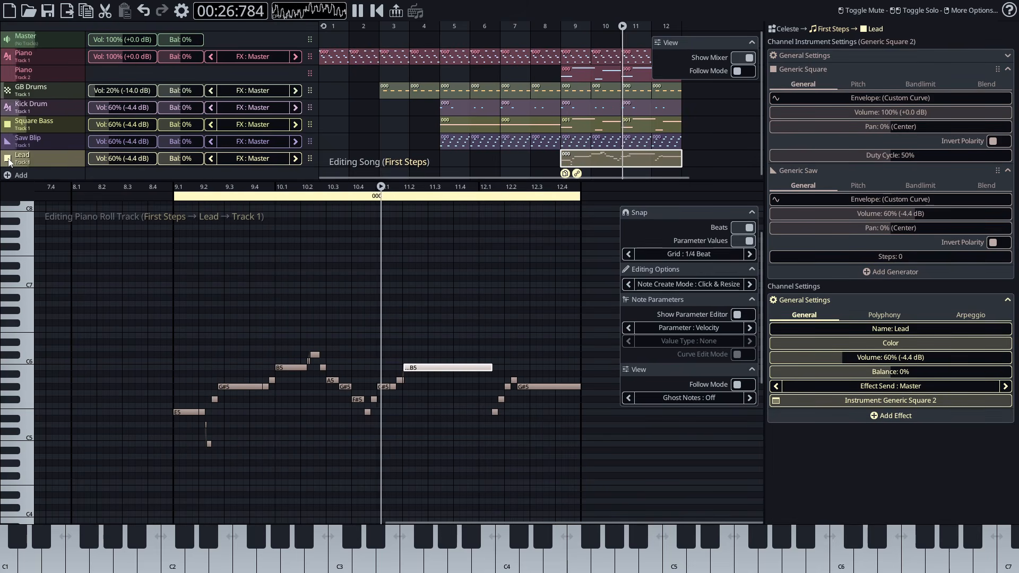
key("Escape")
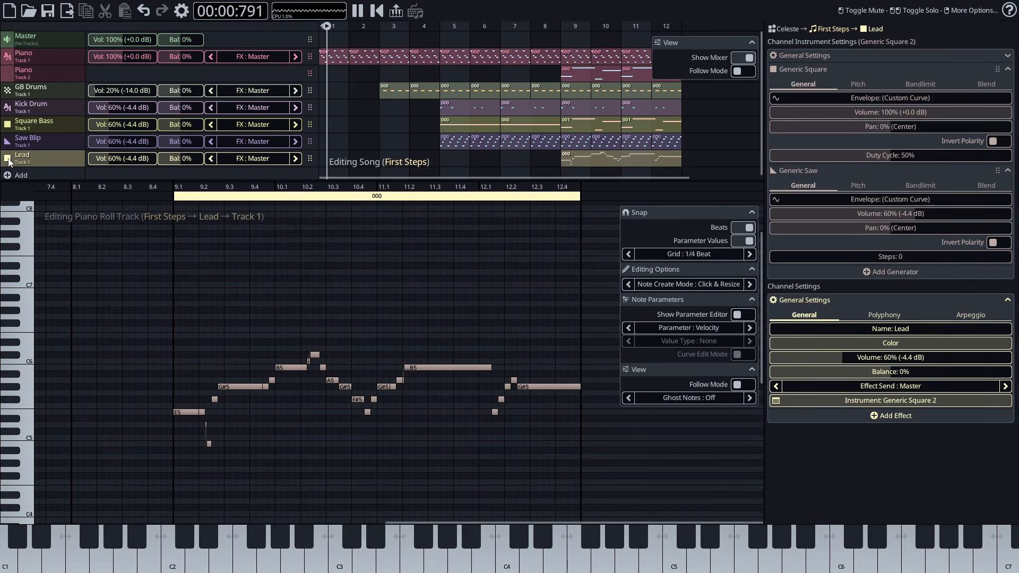
key("space")
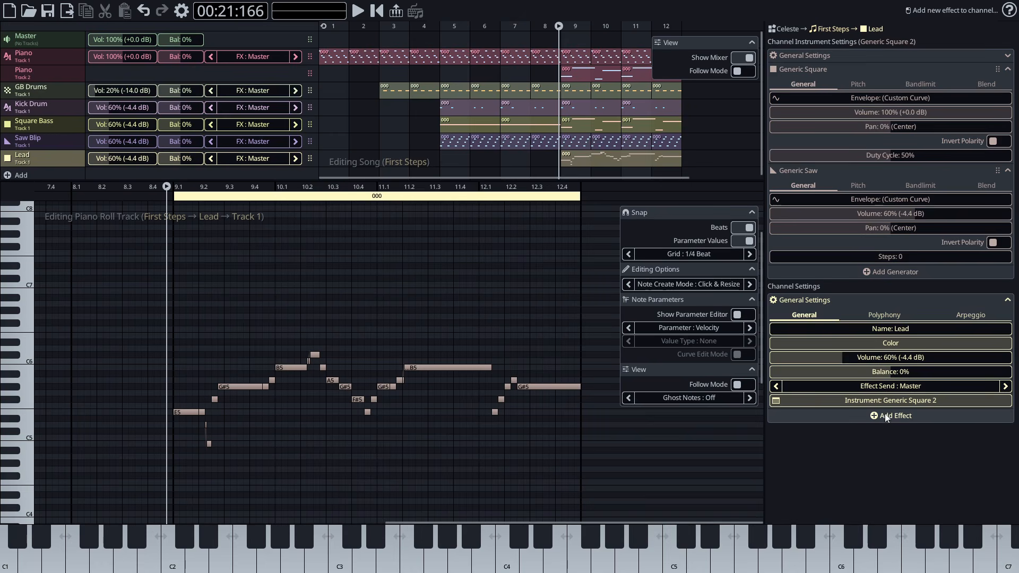
Step: Add a Filter effect to the Square Bass channel
left_click(52, 38)
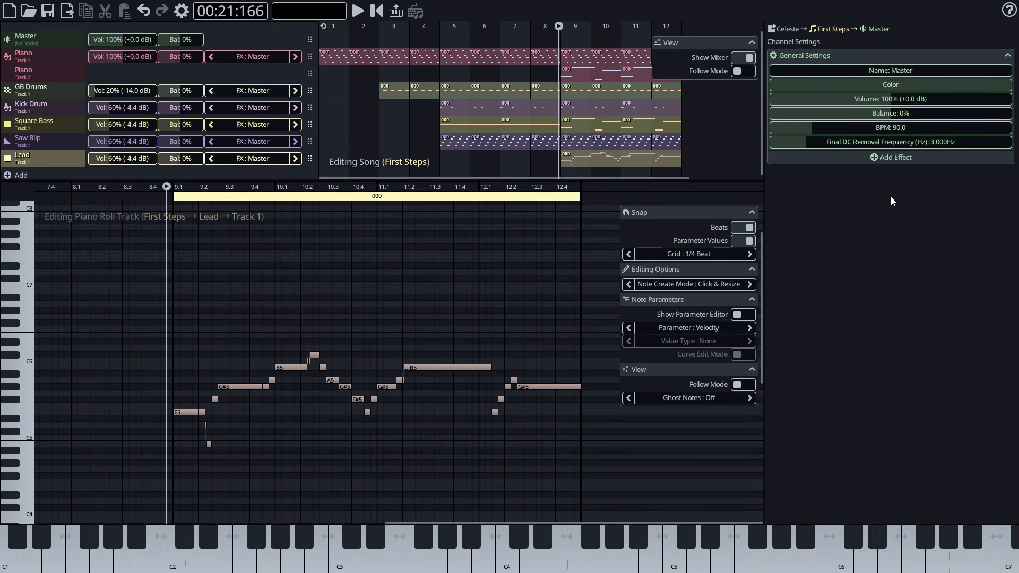
left_click(62, 123)
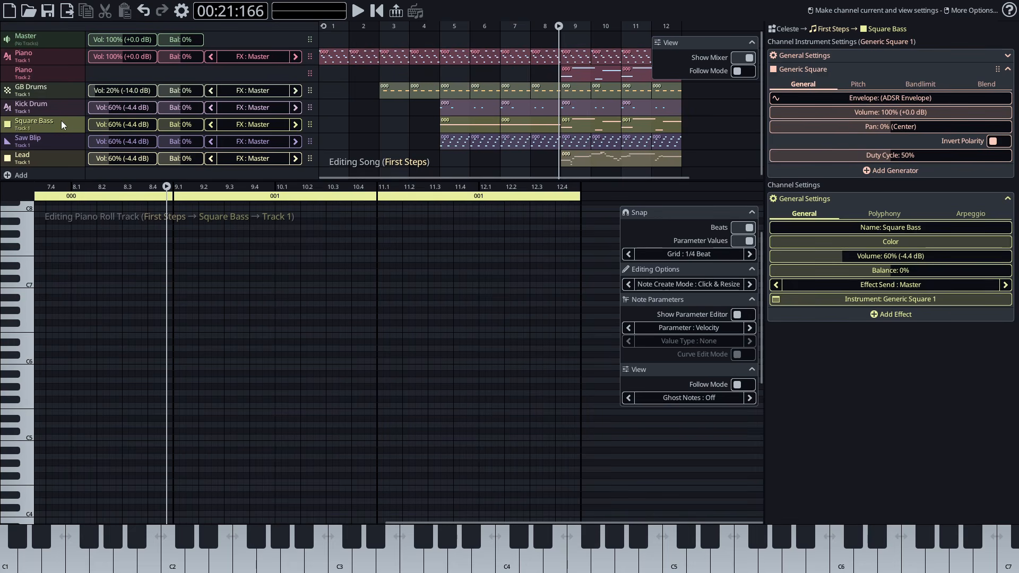
left_click(925, 314)
left_click(527, 332)
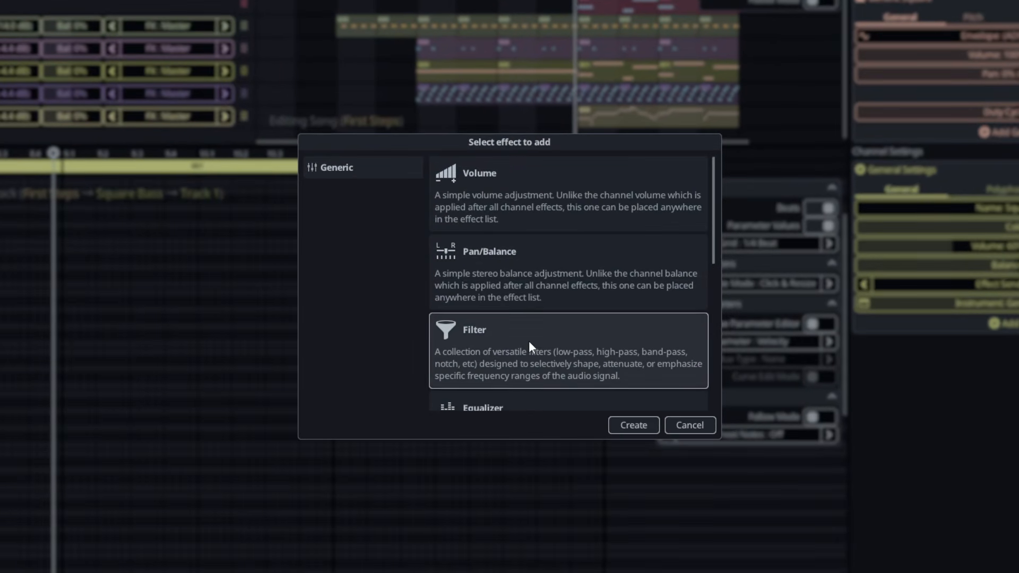
left_click(633, 425)
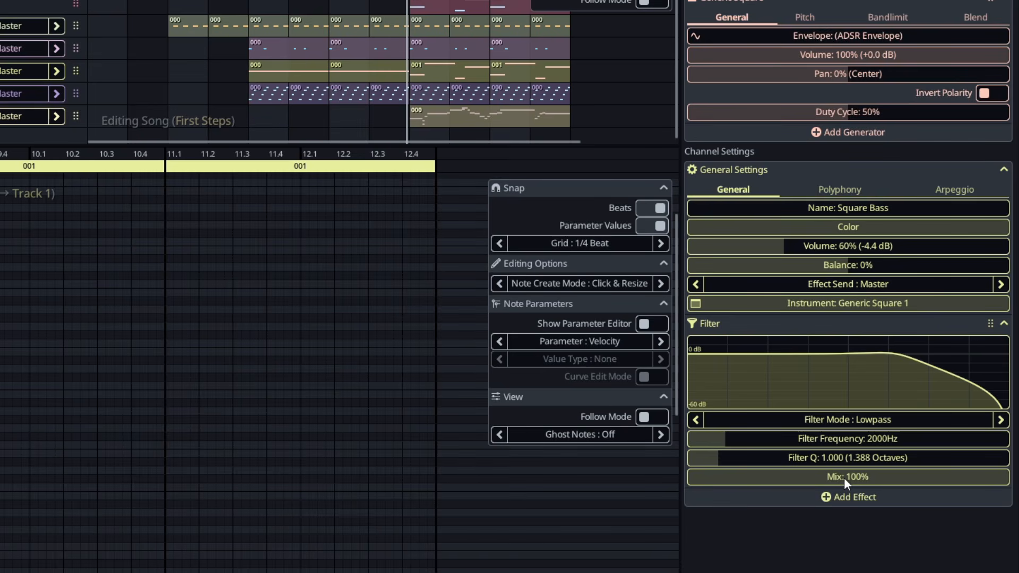
Step: Set the Square Bass filter's frequency to 170 Hz, trying a higher cutoff before returning to that value
double_click(854, 443)
type("170")
key("Return")
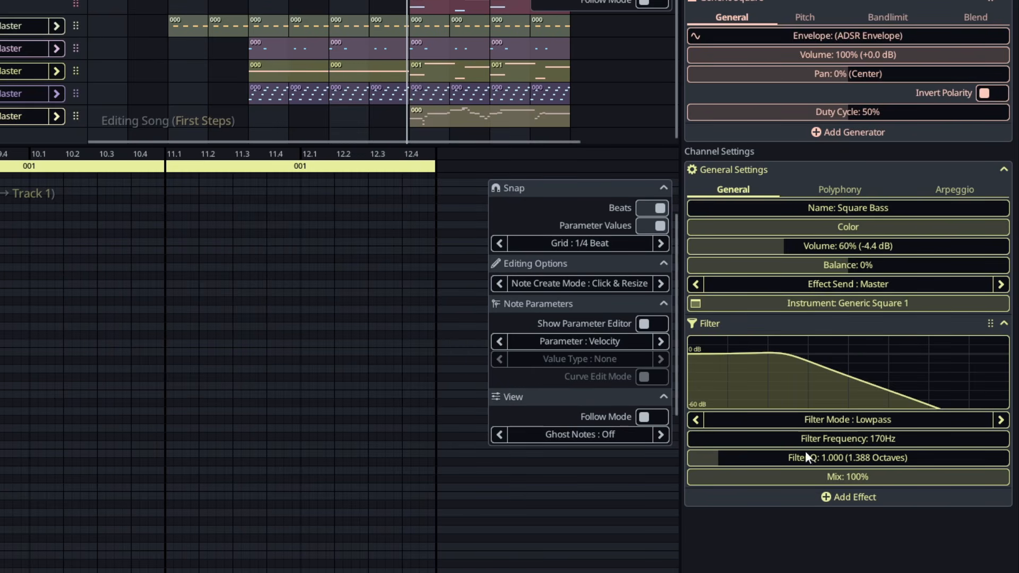
left_click(740, 437)
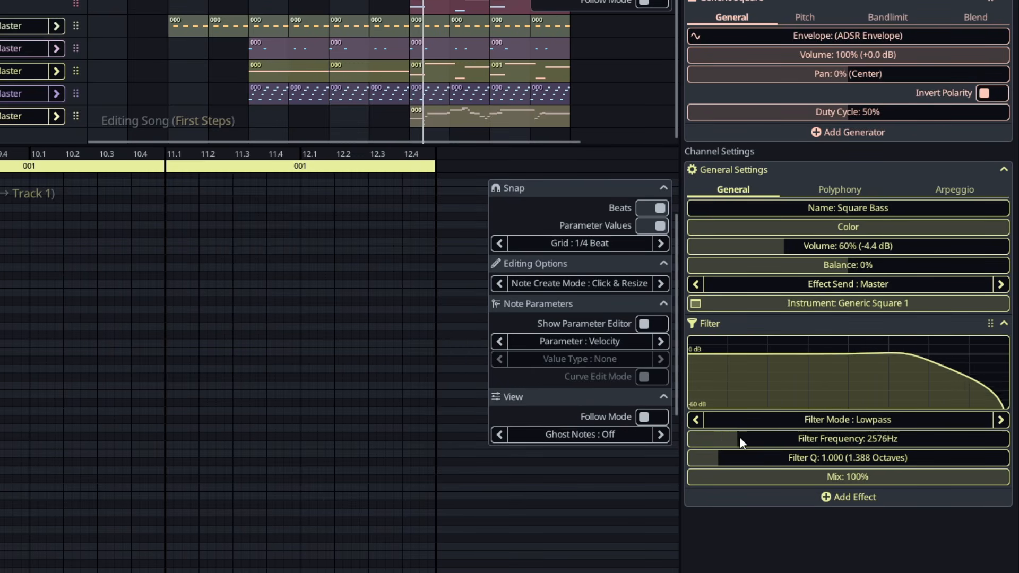
left_click_drag(740, 437, 696, 442)
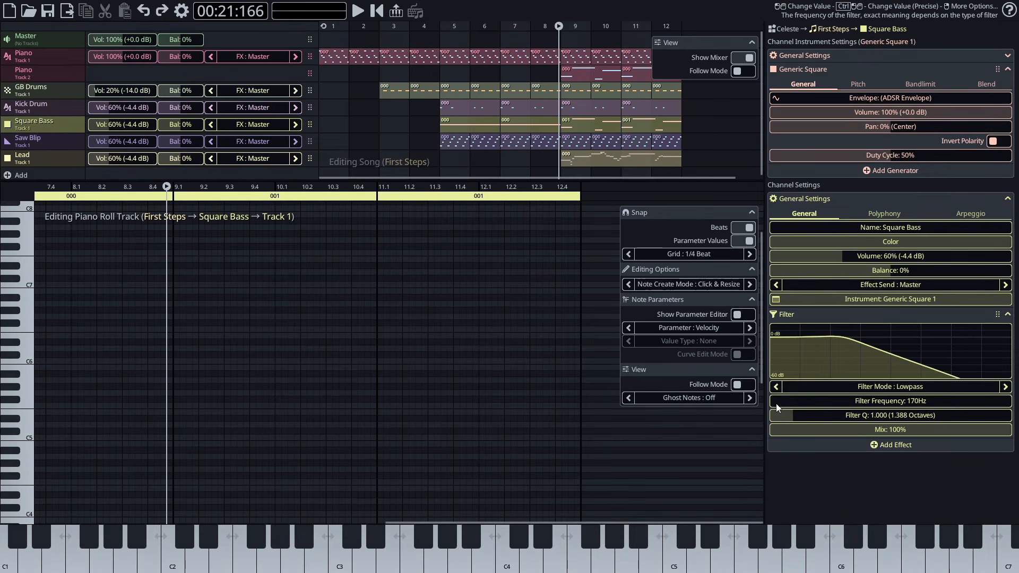
Step: Add a Filter effect to the Piano channel and set its lowpass frequency to 3000 Hz
left_click(53, 57)
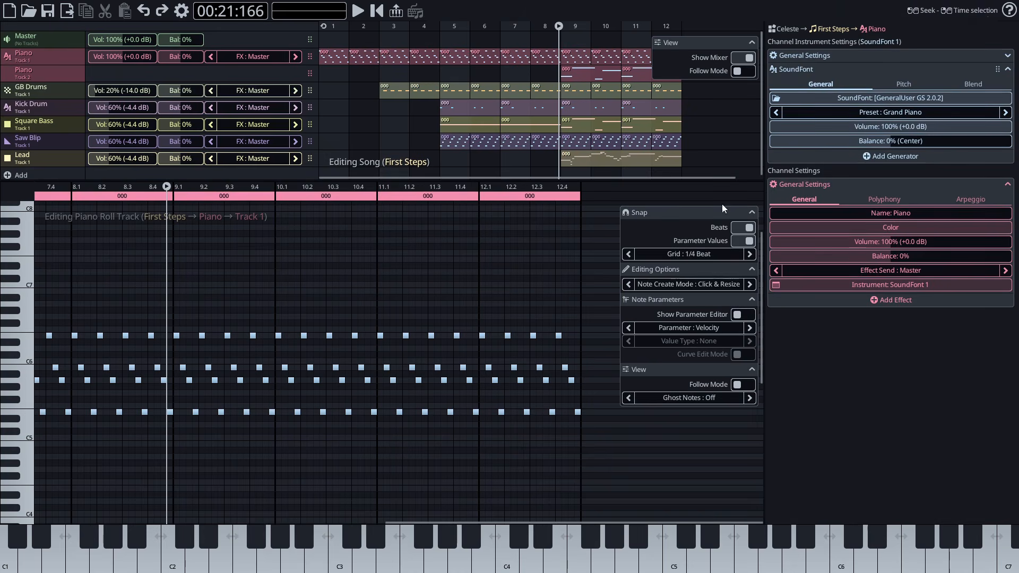
left_click(894, 300)
left_click(584, 331)
left_click(603, 391)
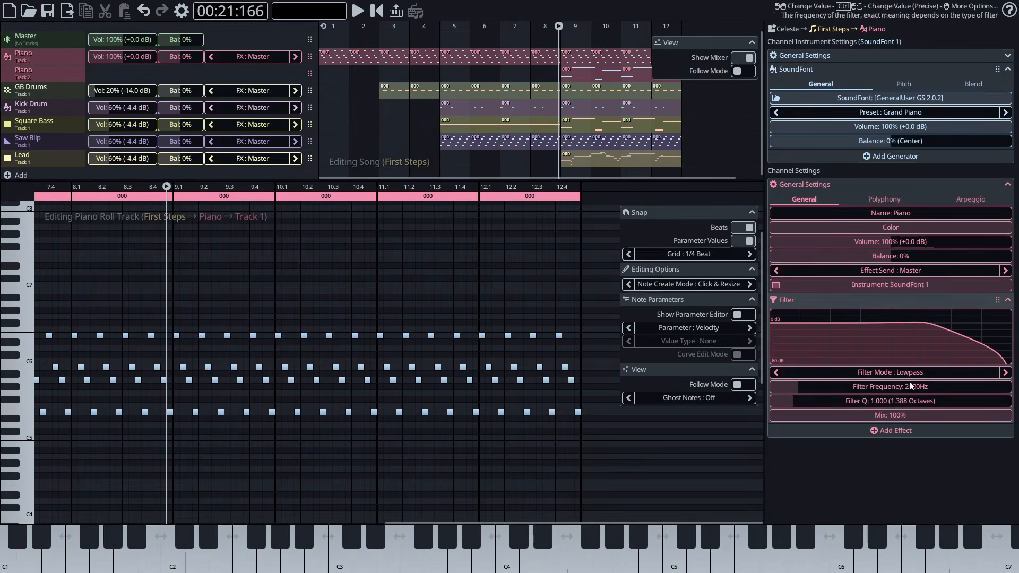
type("3000")
key("Return")
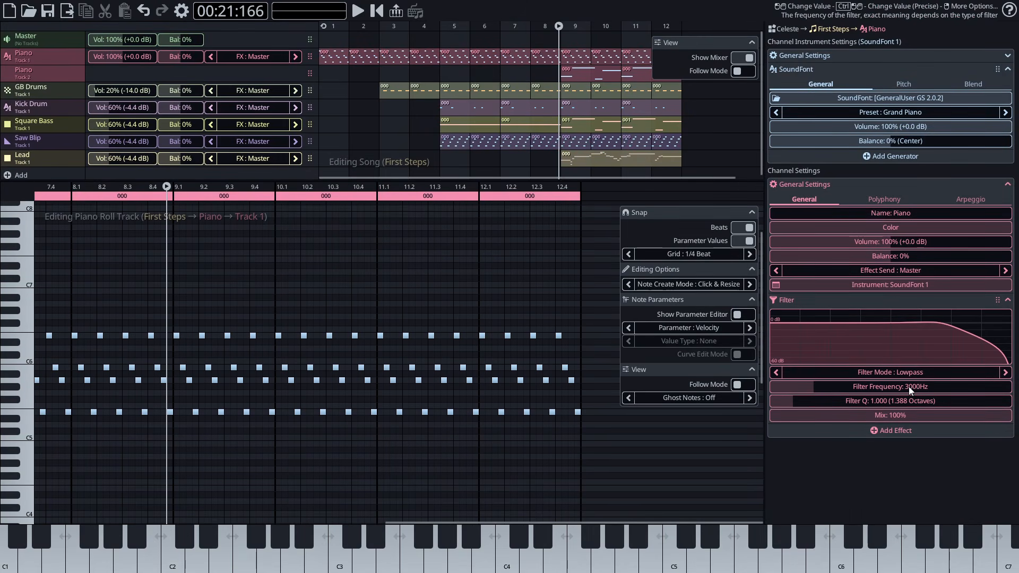
Step: Add a Filter effect to the Saw Blip channel and set its mode to Bandpass
left_click(23, 141)
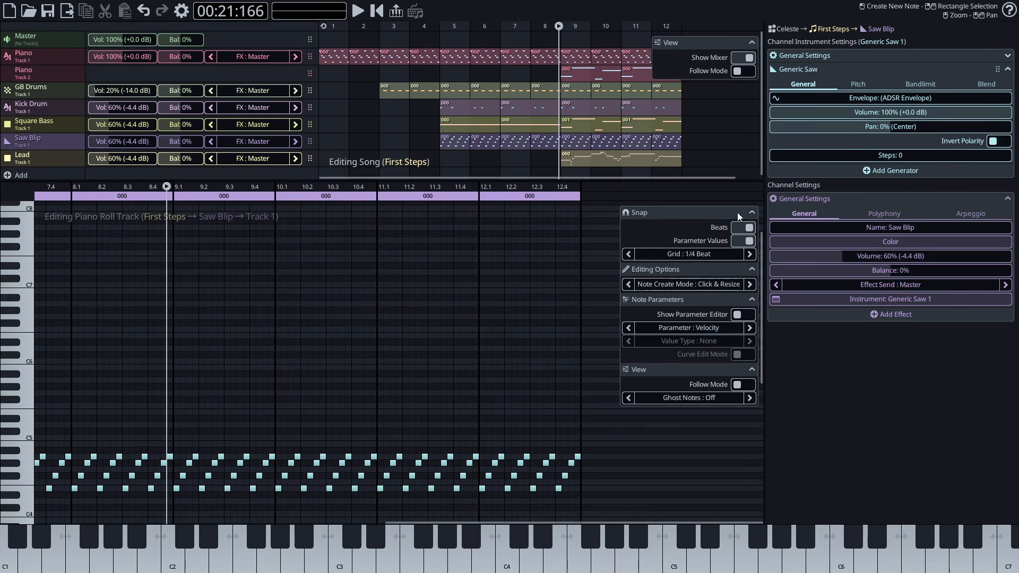
left_click(870, 316)
left_click(600, 335)
left_click(600, 392)
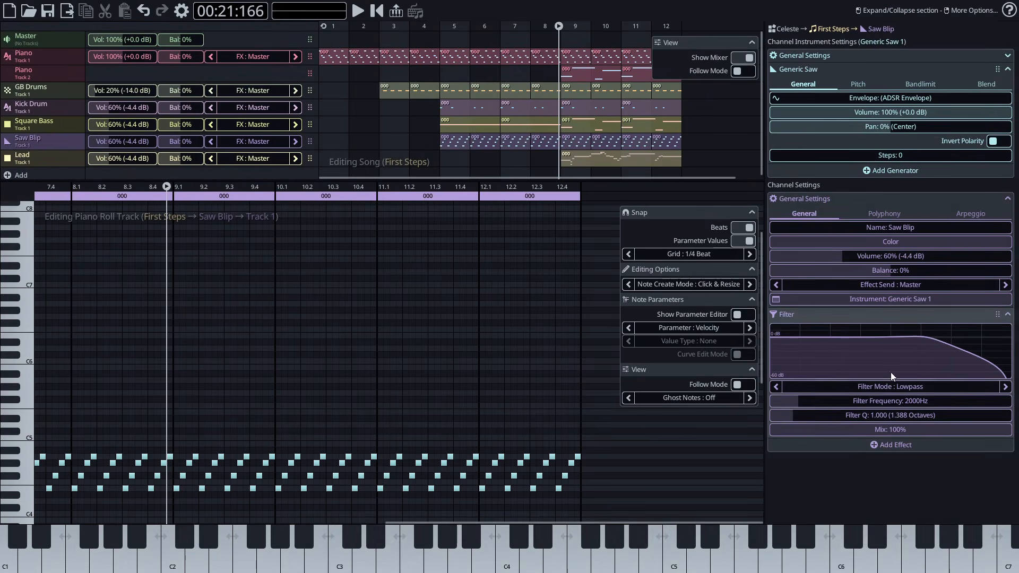
left_click(902, 387)
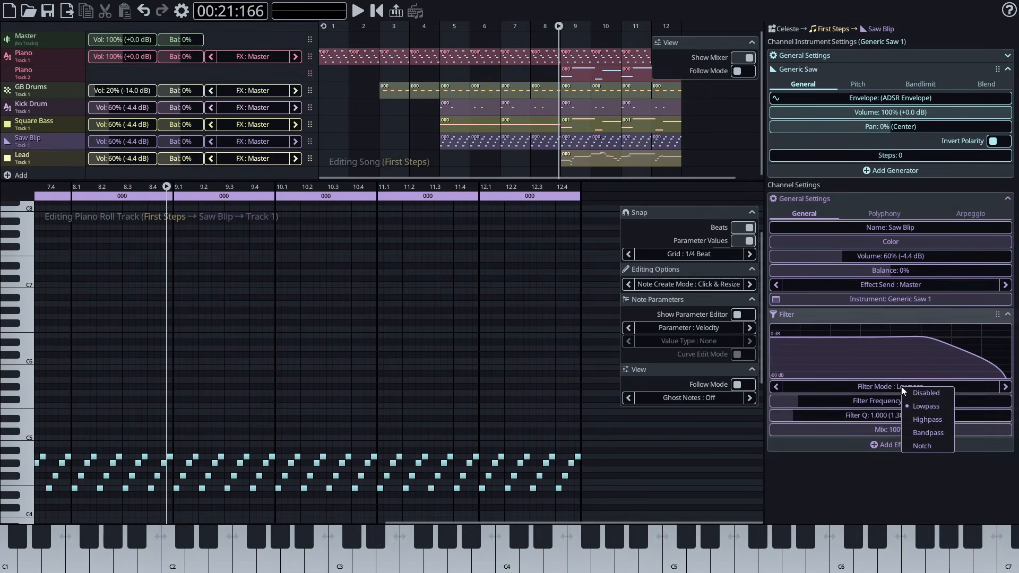
left_click(934, 433)
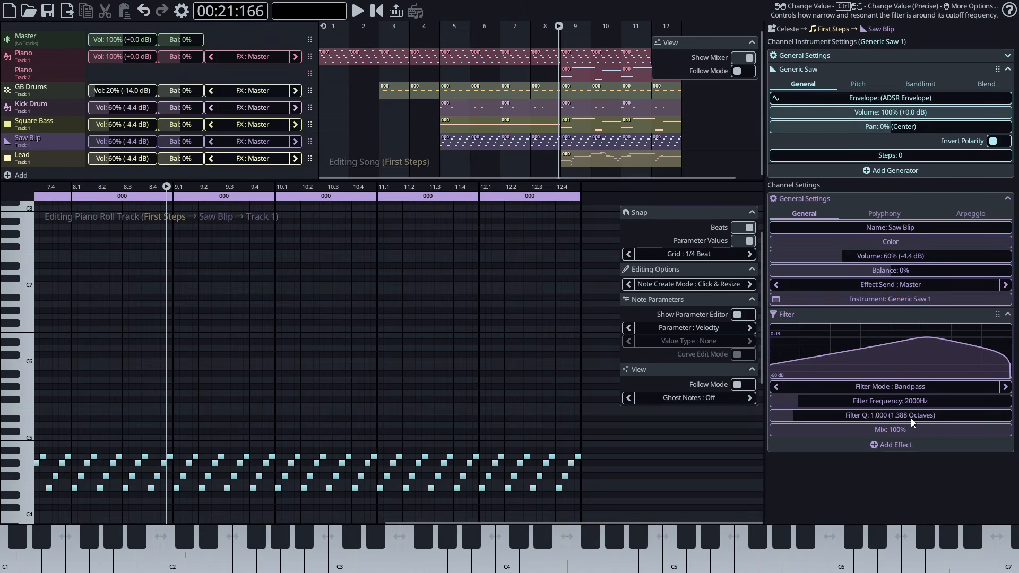
Step: Show the Piano SoundFont's pitch settings and enable playing notes from the computer keyboard
left_click(39, 55)
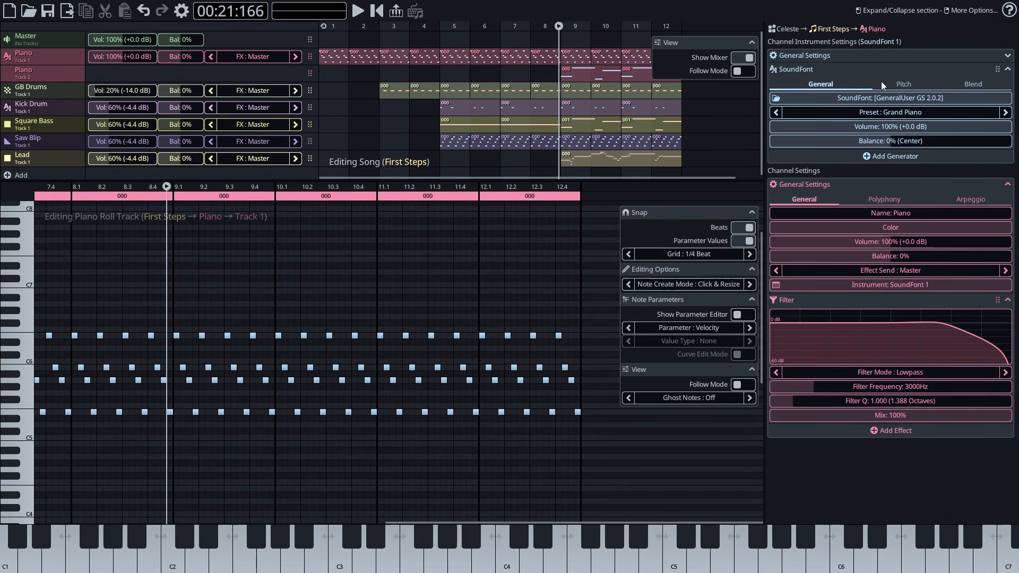
left_click(903, 84)
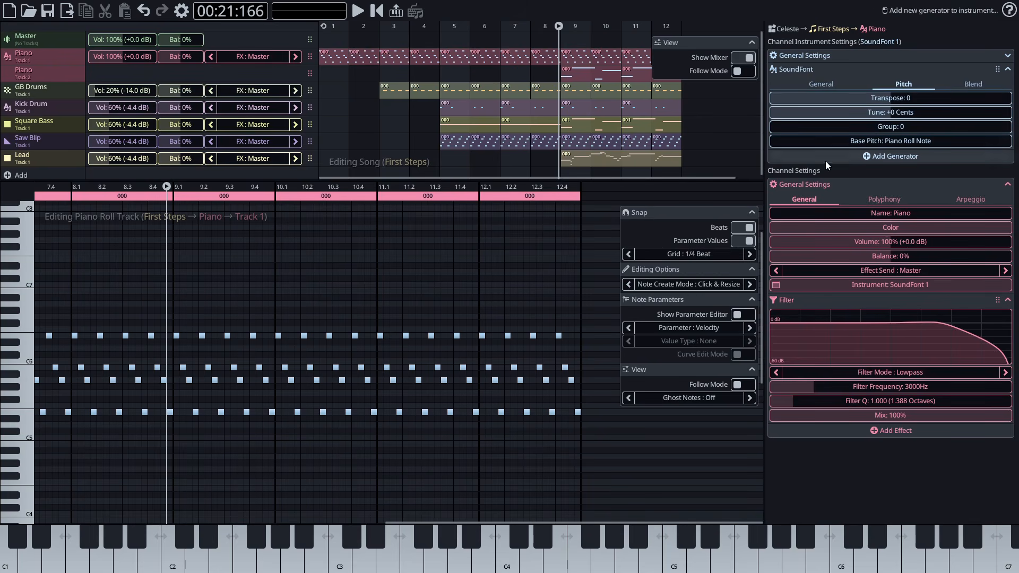
left_click(415, 10)
key("q")
key("q")
key("q")
key("q")
key("q")
key("q")
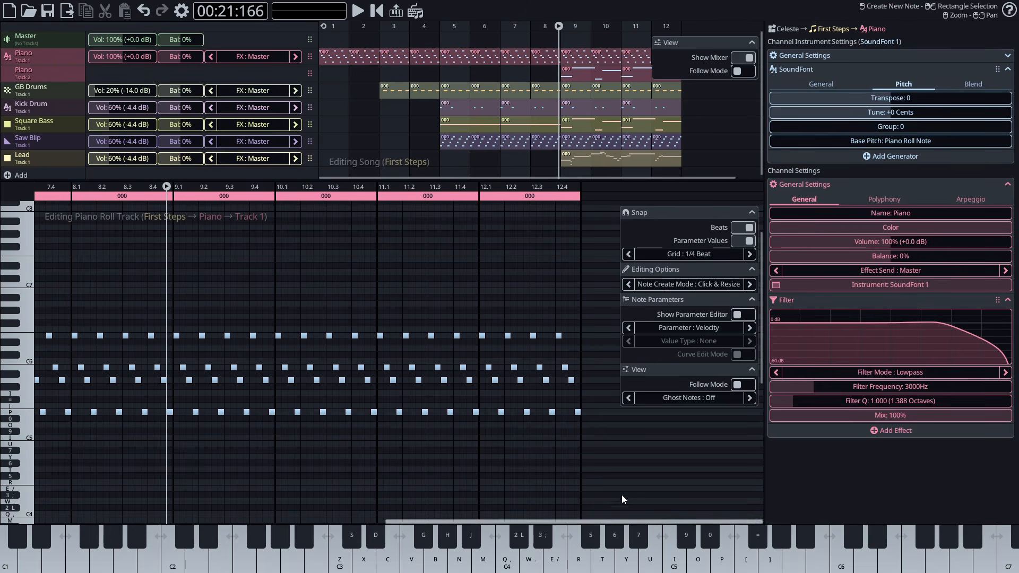
Step: Try tuning the Piano's SoundFont up to about +90 cents while repeating a test note, and return the tune to 0
left_click(961, 110)
key("q")
key("q")
key("q")
key("q")
key("q")
key("q")
key("q")
key("q")
key("q")
key("q")
key("q")
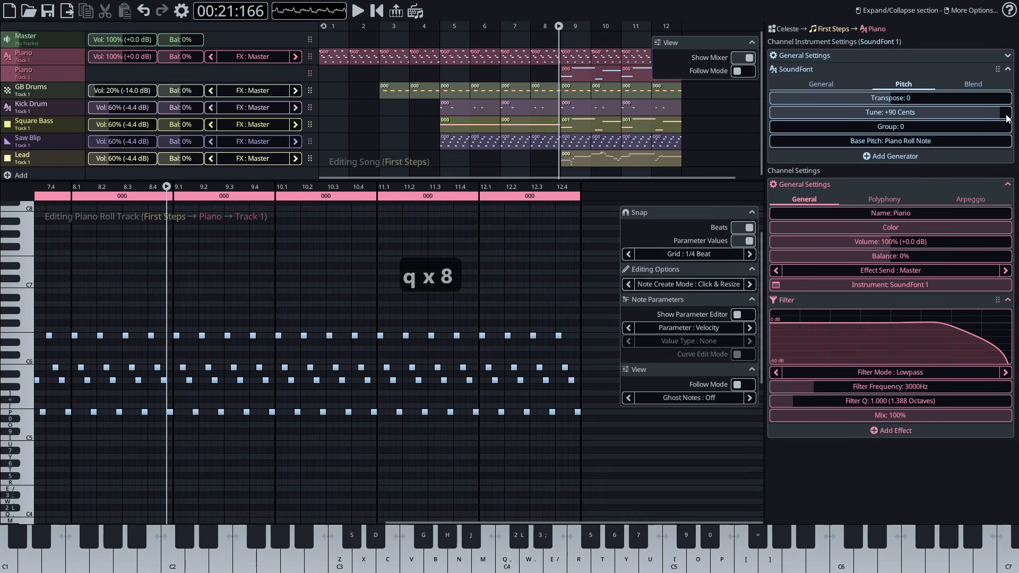
left_click_drag(961, 110, 886, 118)
double_click(884, 115)
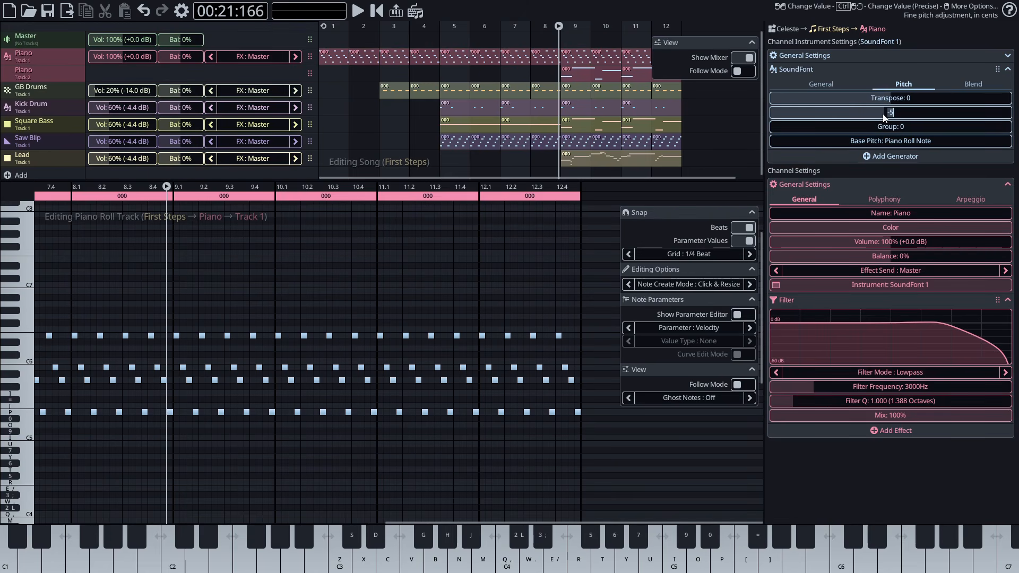
type("0")
key("Return")
Step: Try controlling the Piano's tune with a looping sine custom curve from -21 to +20 cents, and play test notes
right_click(892, 113)
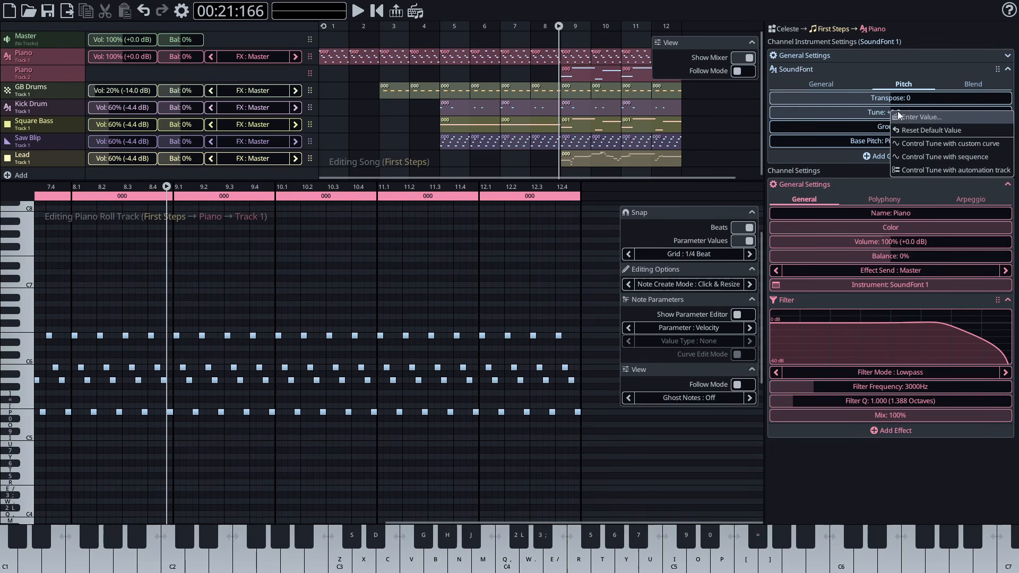
left_click(977, 142)
key("q")
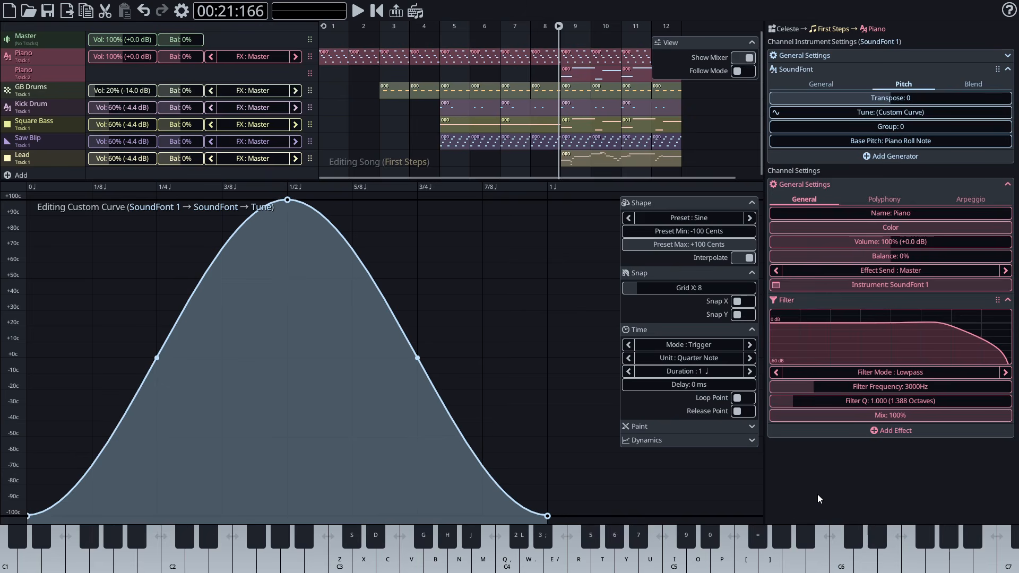
left_click(743, 398)
left_click(676, 231)
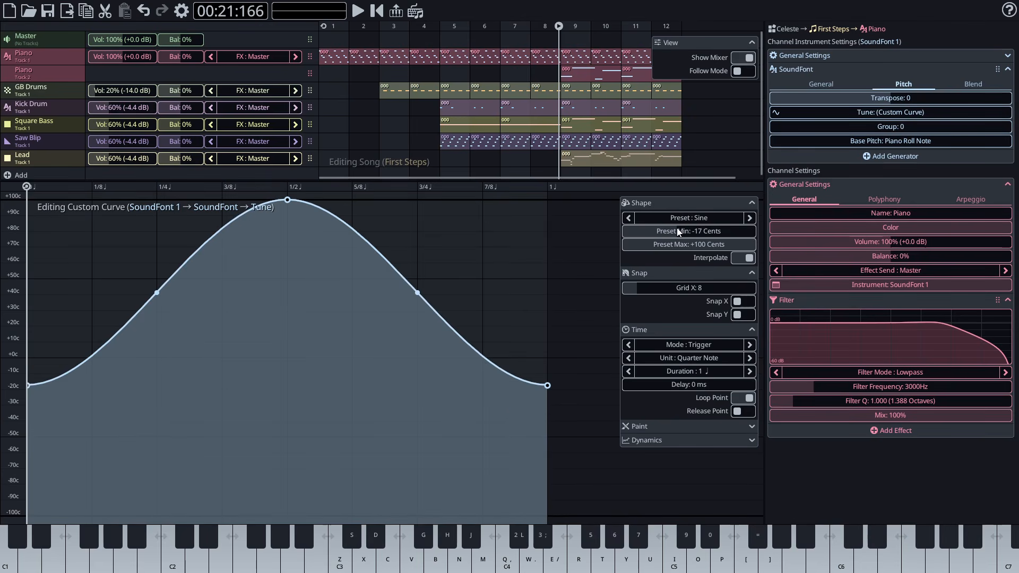
left_click_drag(676, 228, 675, 228)
left_click(703, 245)
key("q")
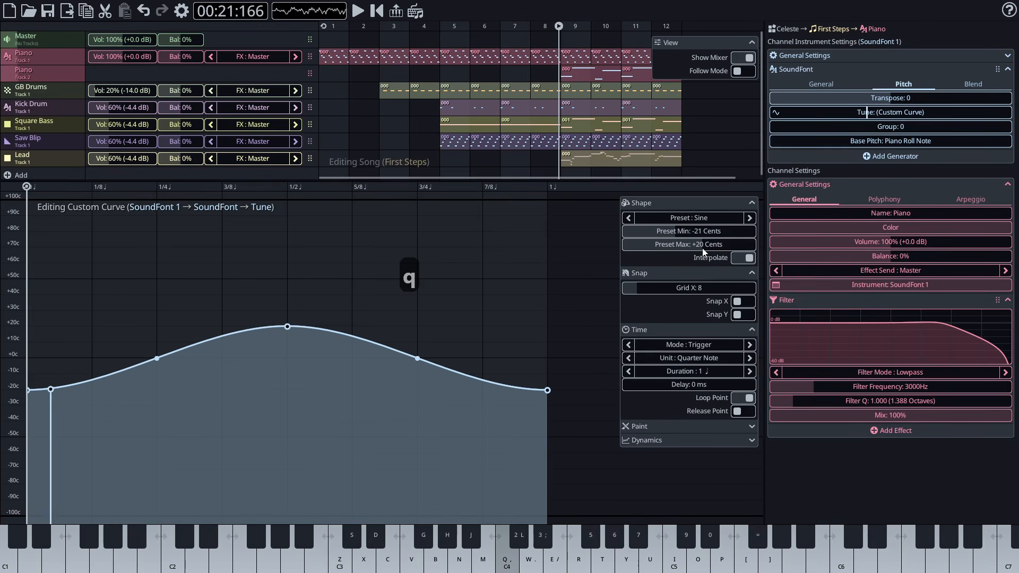
key("q")
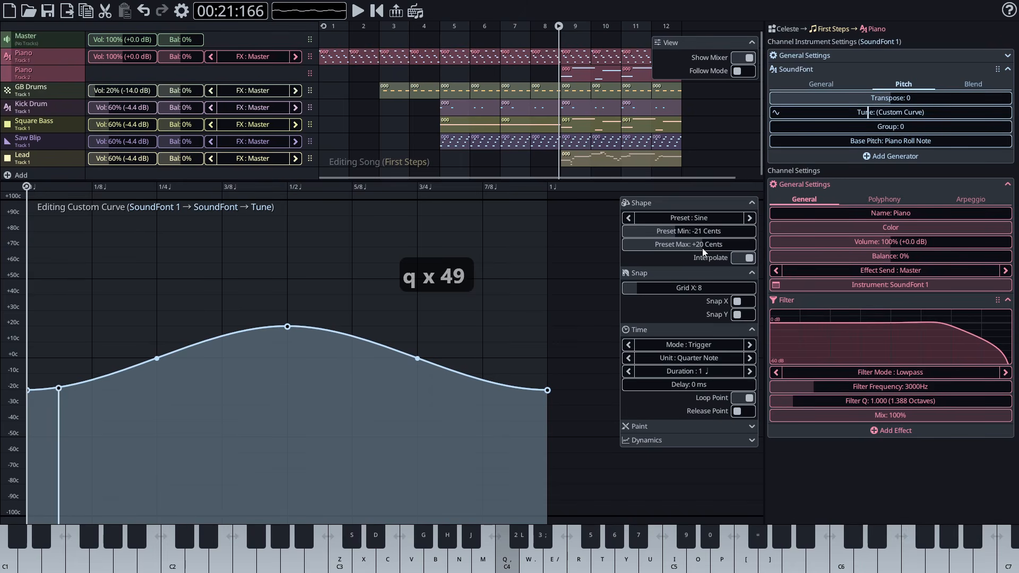
key("q")
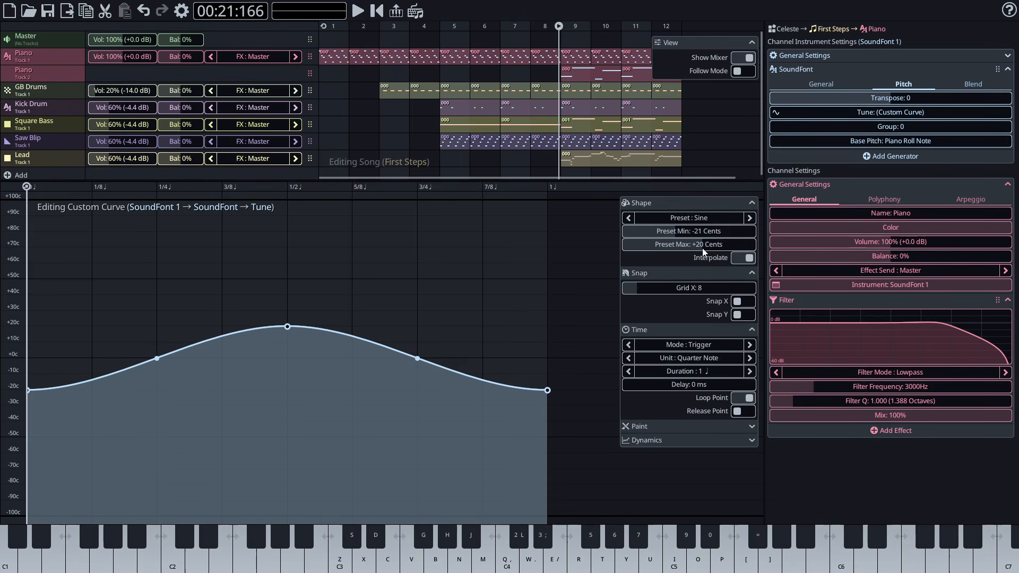
Step: Undo the custom curve and its range changes on the Piano's tune
key("ctrl+z")
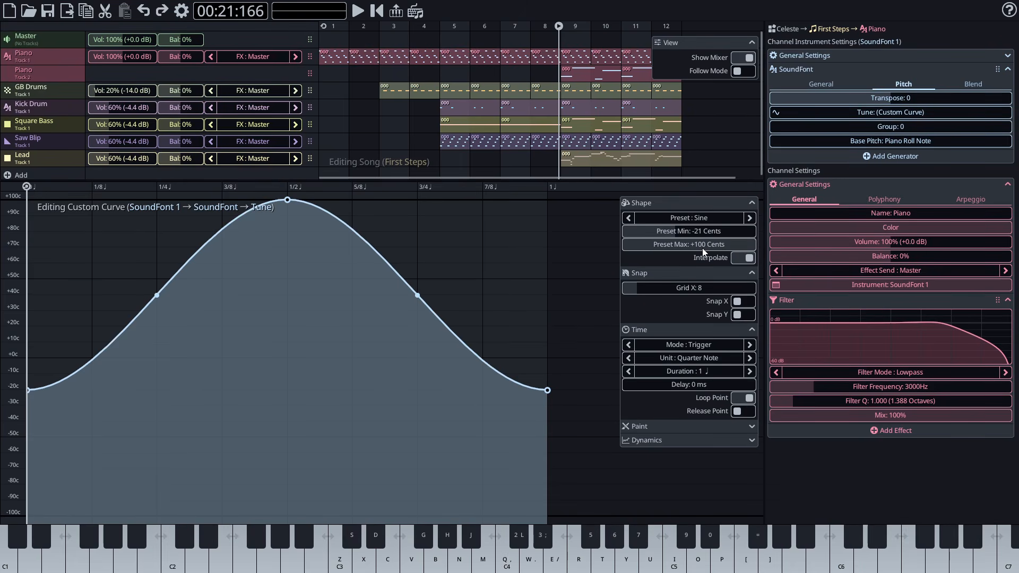
key("ctrl+z")
key("ctrl+z")
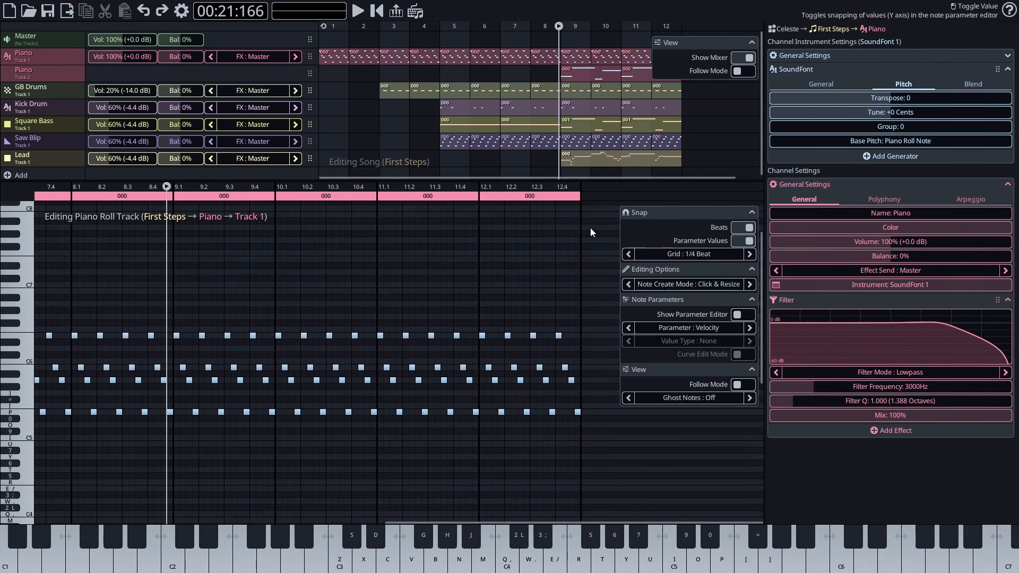
Step: Set the Saw Blip filter's Q to 1.2
left_click(61, 138)
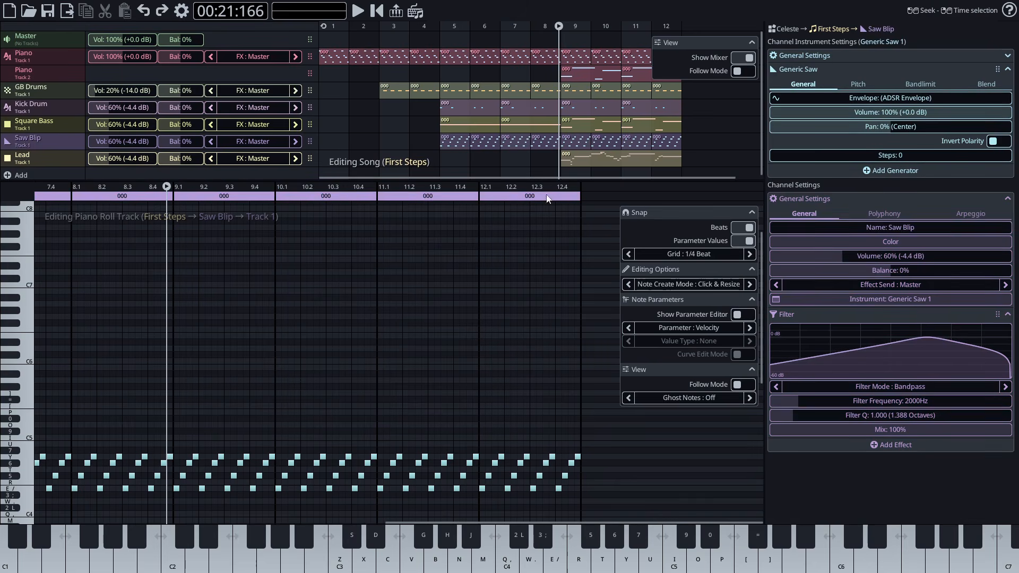
double_click(838, 419)
type("1.2")
key("Return")
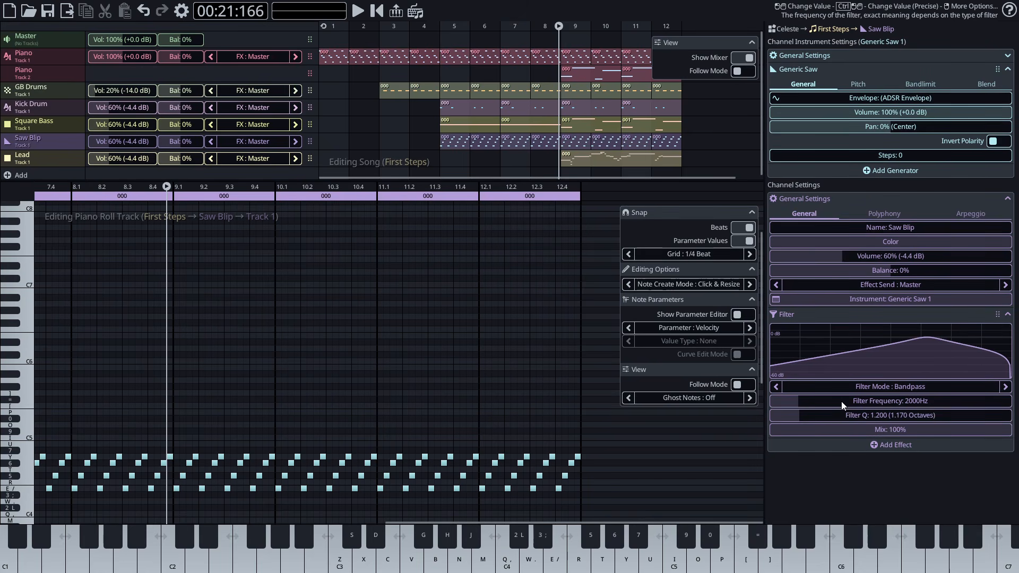
Step: Create an automation track for the Saw Blip's filter frequency and give it a clip spanning bars 5 to 8
right_click(842, 402)
left_click(887, 460)
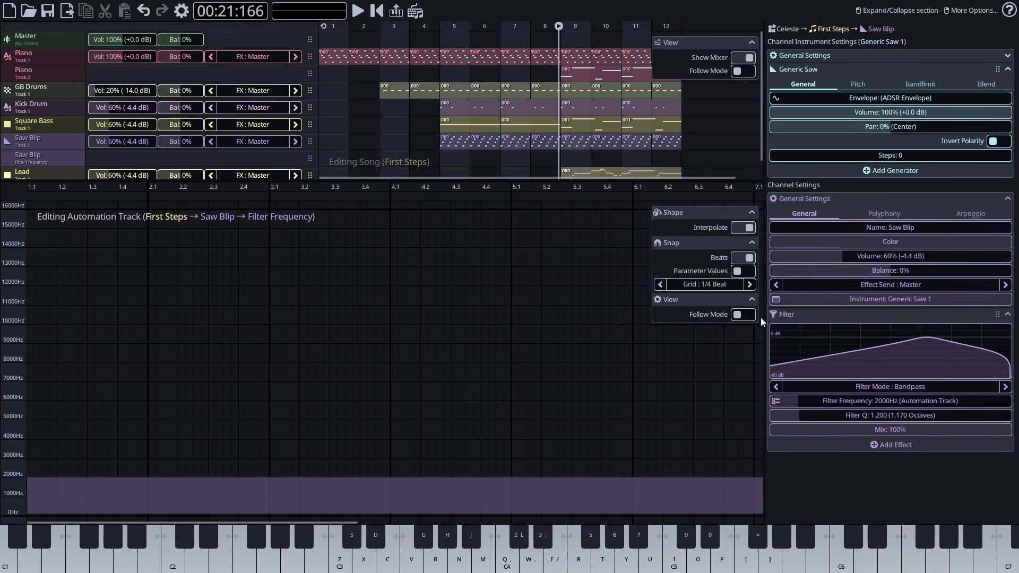
scroll(480, 153, "down", 2)
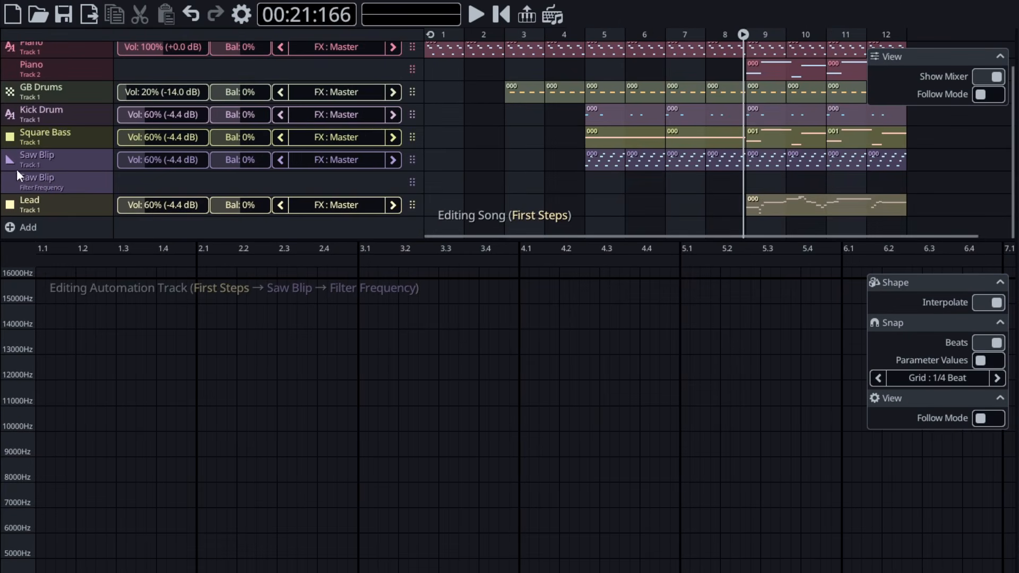
left_click(607, 184)
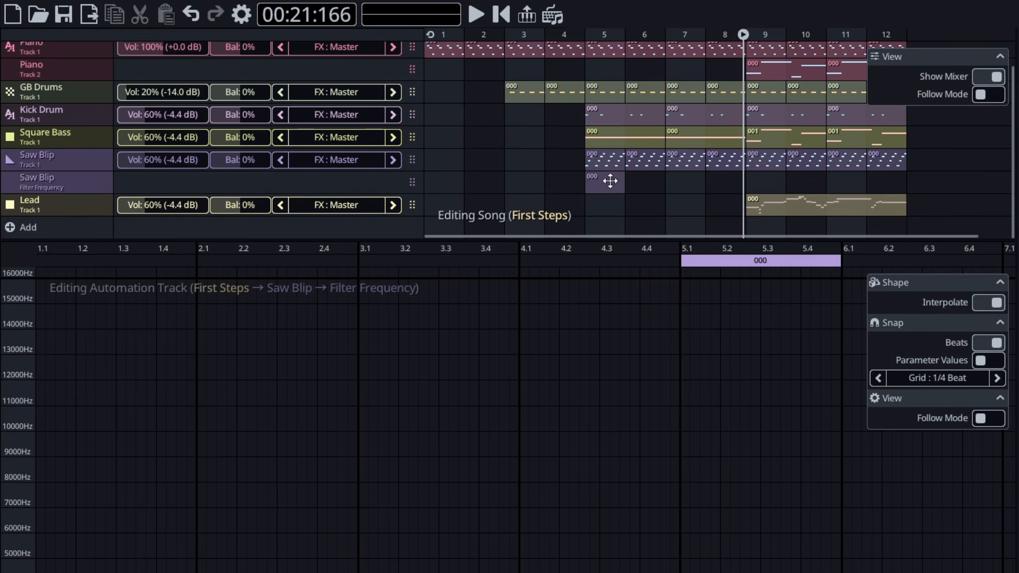
left_click_drag(628, 180, 745, 179)
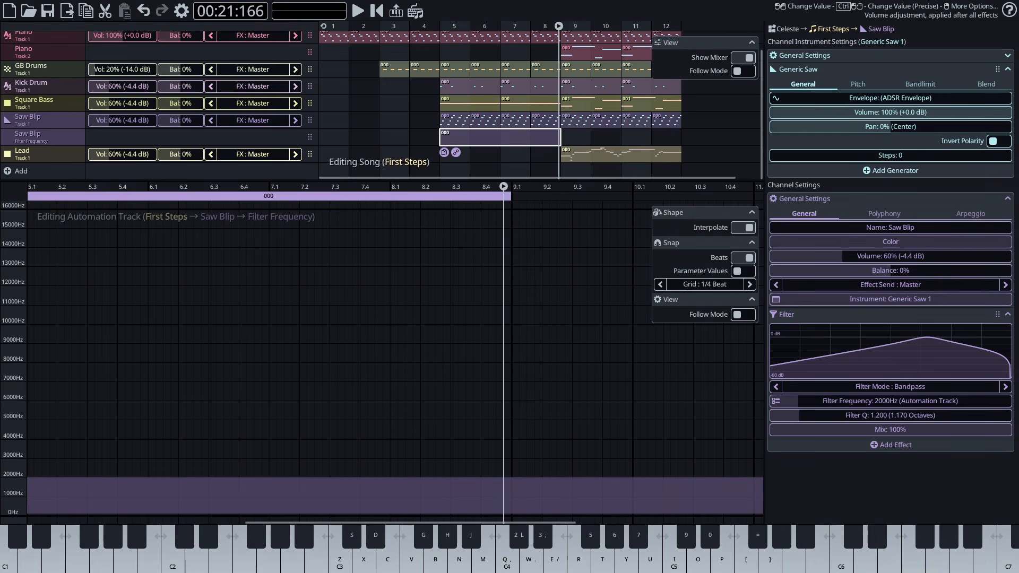
Step: Set the base value of the Saw Blip's automated filter frequency to 1000 Hz
left_click(908, 404)
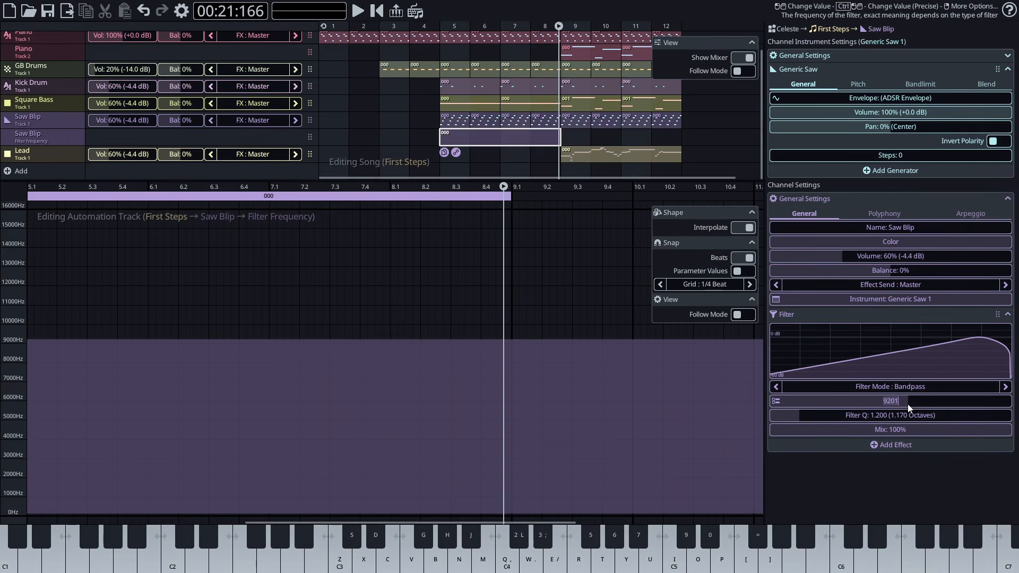
type("1000")
key("Return")
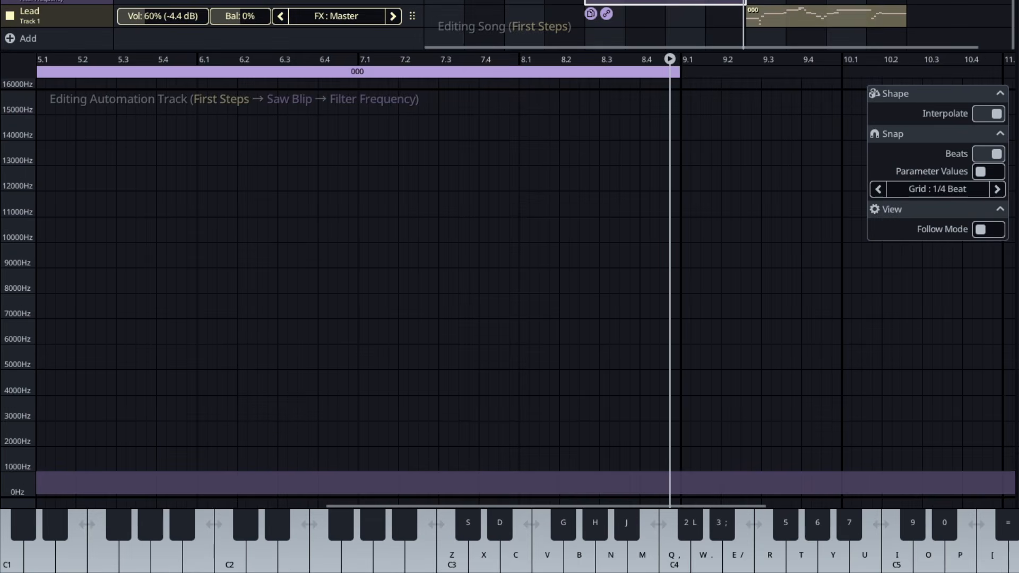
Step: Enable parameter value snapping and add filter frequency points at 5.1 (1000 Hz), 5.3 (2000 Hz), 6.1 (6000 Hz) and 6.3 (5000 Hz)
left_click_drag(202, 429, 437, 347)
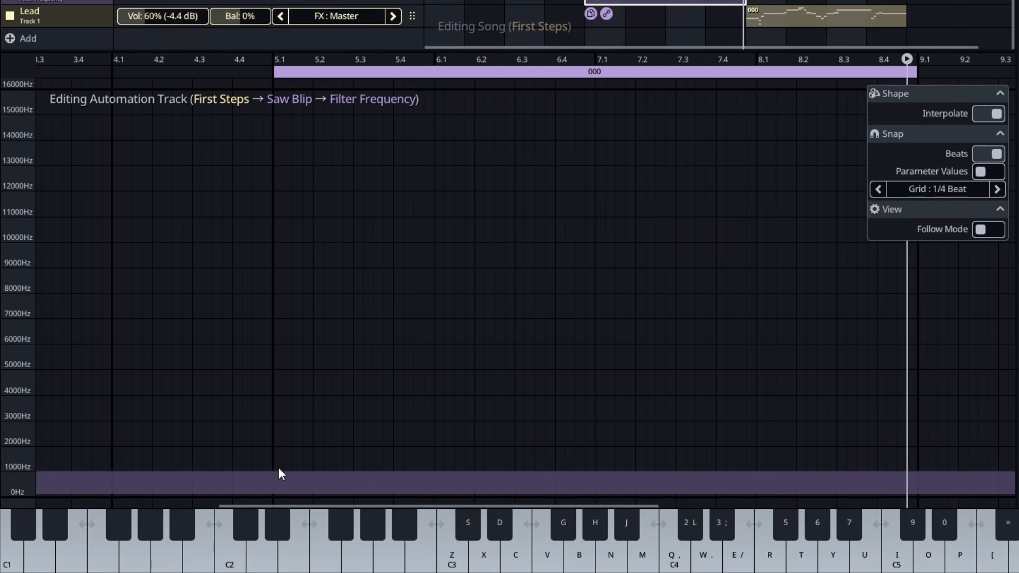
left_click(991, 171)
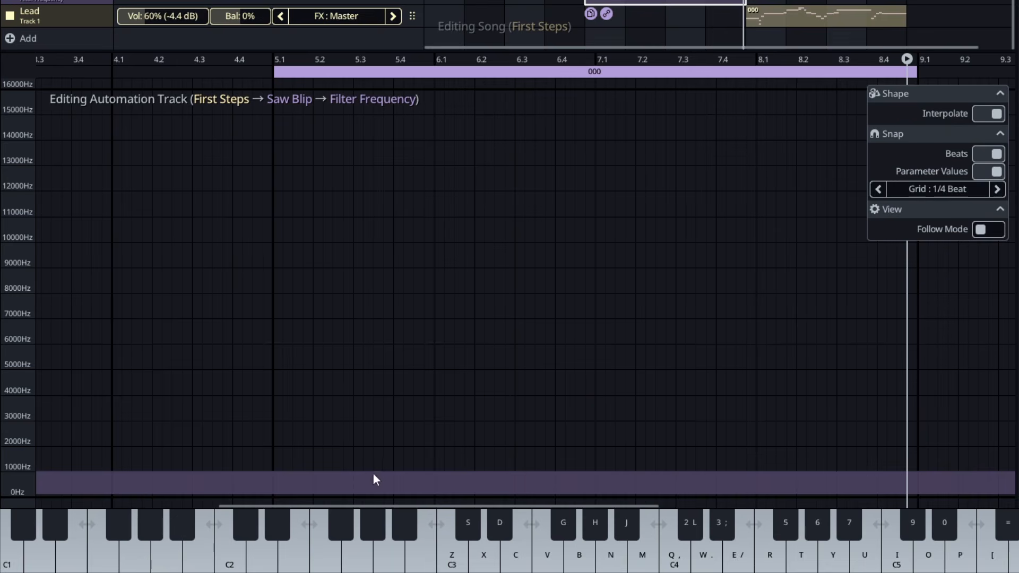
left_click(275, 472)
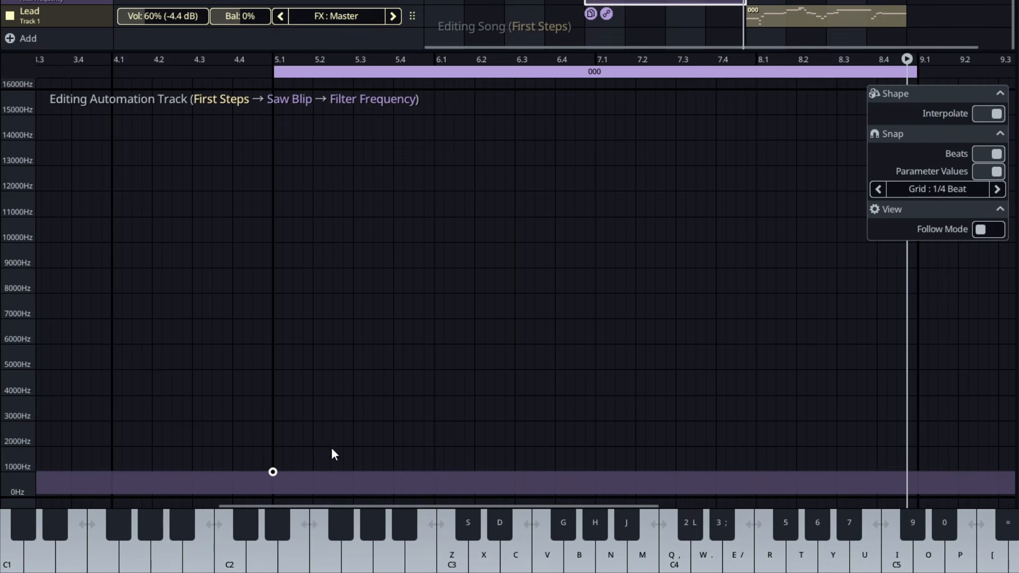
left_click(353, 446)
left_click(434, 344)
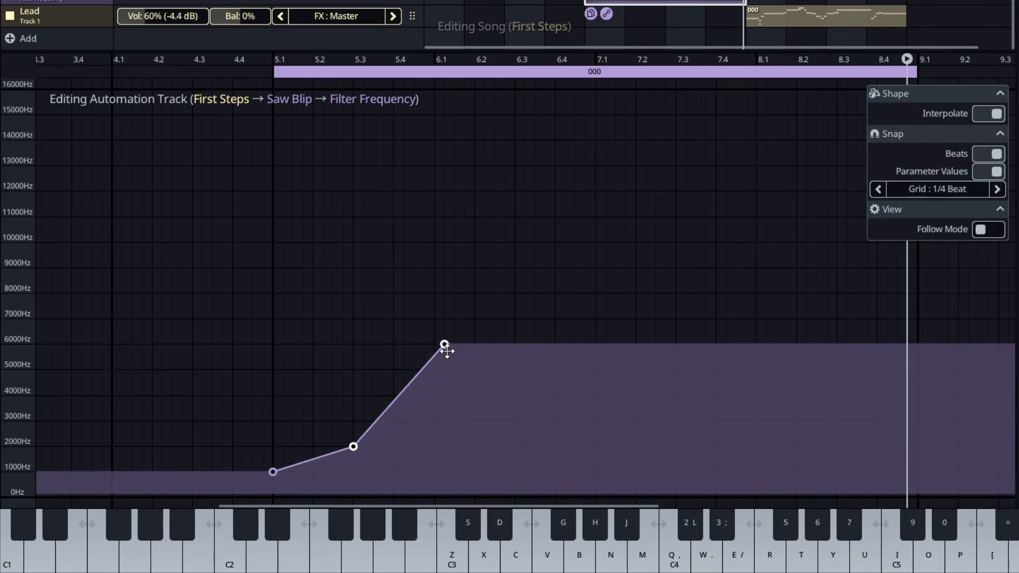
left_click(515, 369)
Step: Continue the automation curve with points at the minimum frequency on 7.2, 2000 Hz on 8.1 and 1000 Hz on 8.4
left_click_drag(646, 396, 637, 494)
left_click_drag(676, 471, 756, 447)
left_click(880, 472)
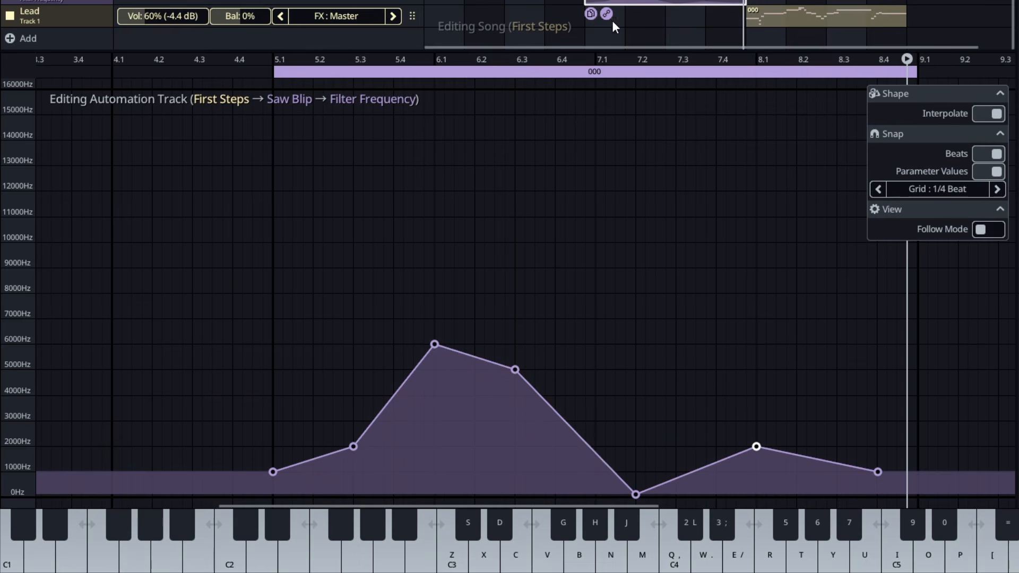
Step: Place a linked copy of the Saw Blip automation clip over bars 9 to 12 and play the automated section from the end of bar 4
left_click_drag(607, 15, 763, 17)
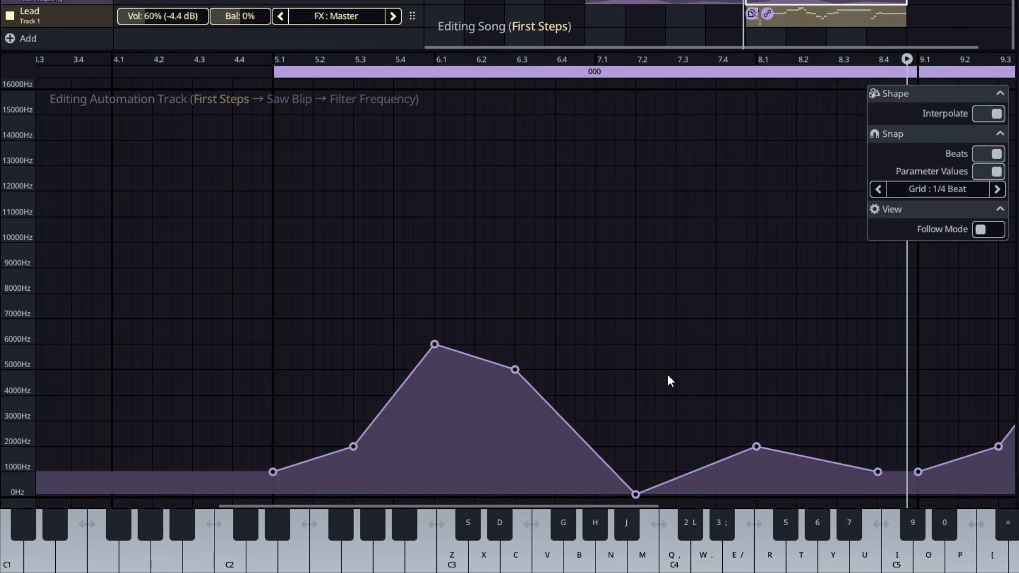
scroll(669, 381, "down", 3)
key("space")
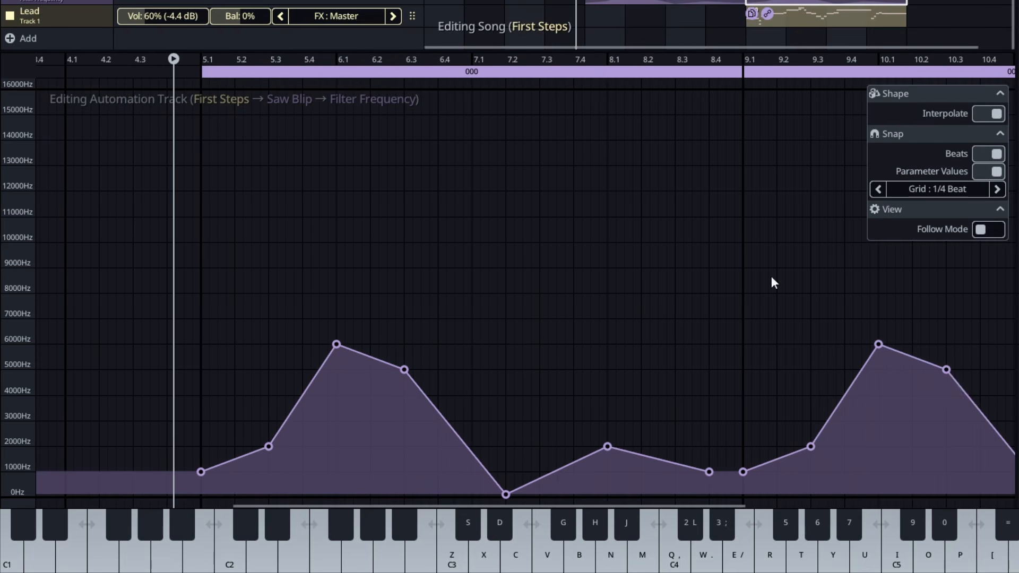
key("space")
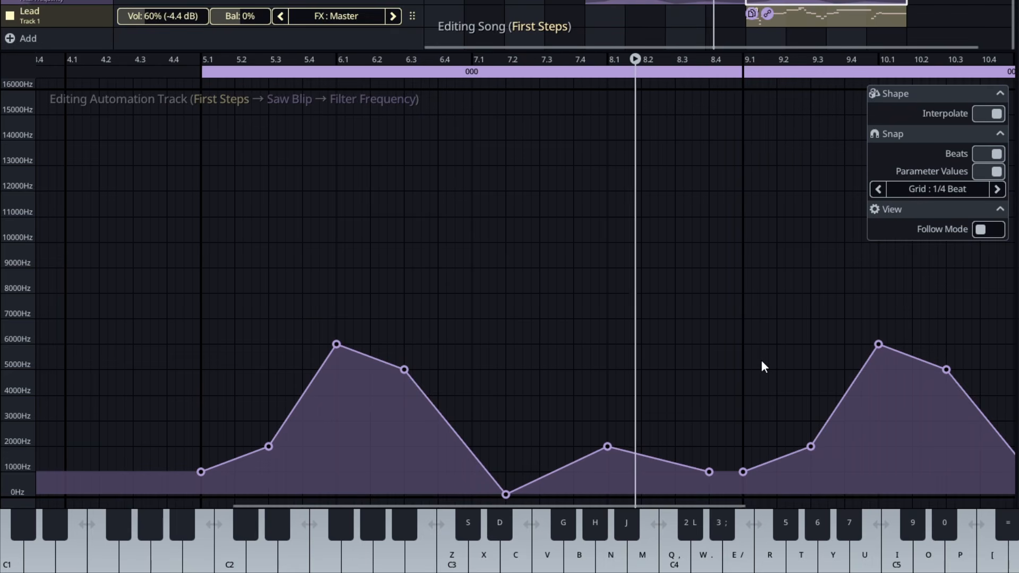
key("space")
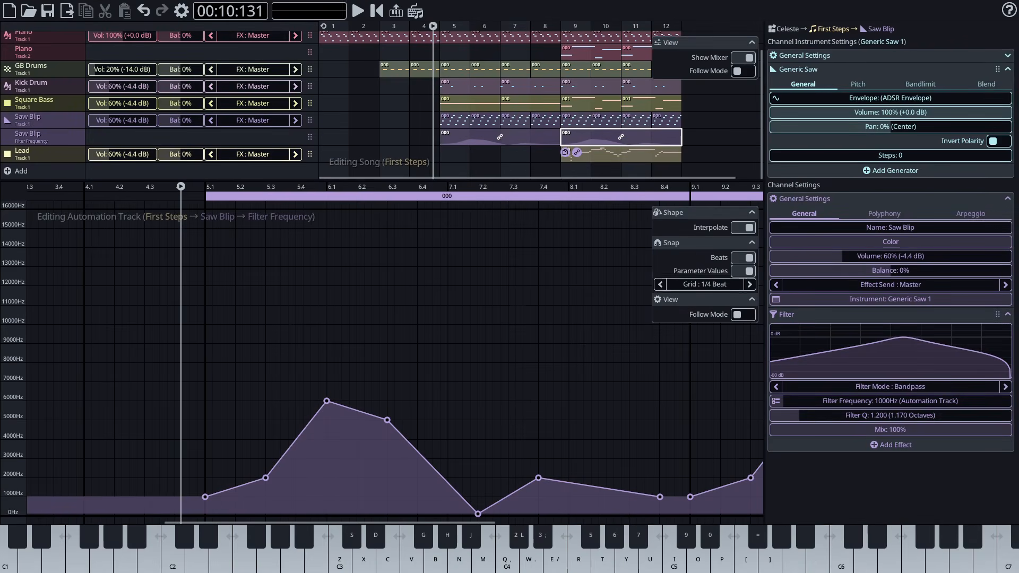
Step: Add a Chorus effect to the Lead channel
left_click(57, 155)
left_click(891, 416)
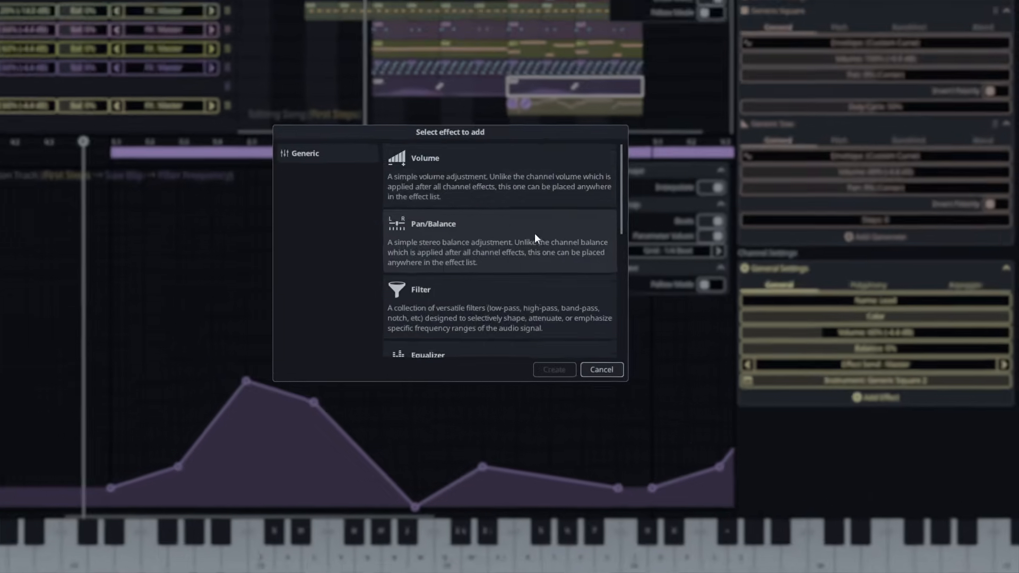
scroll(534, 234, "down", 5)
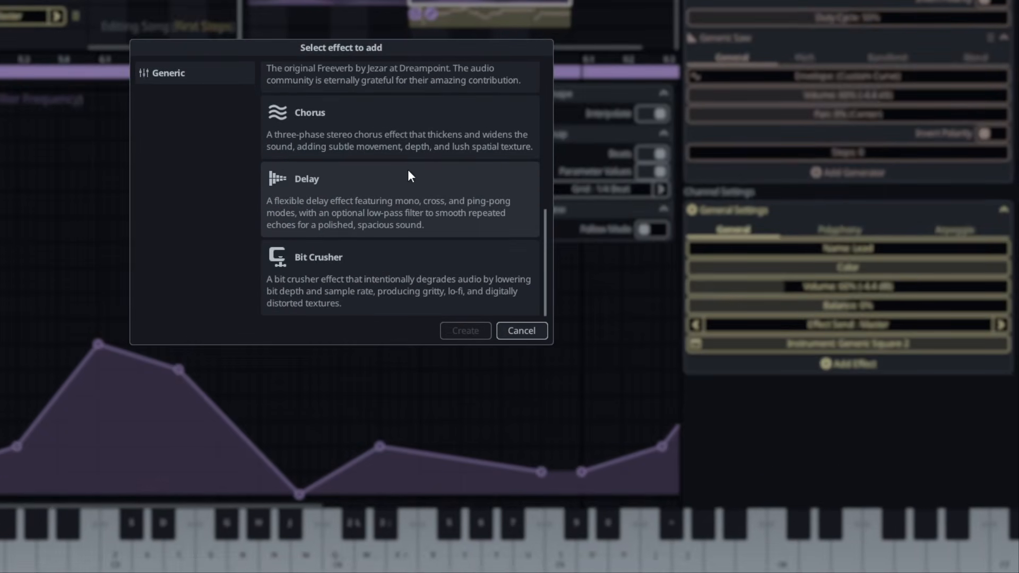
left_click(396, 141)
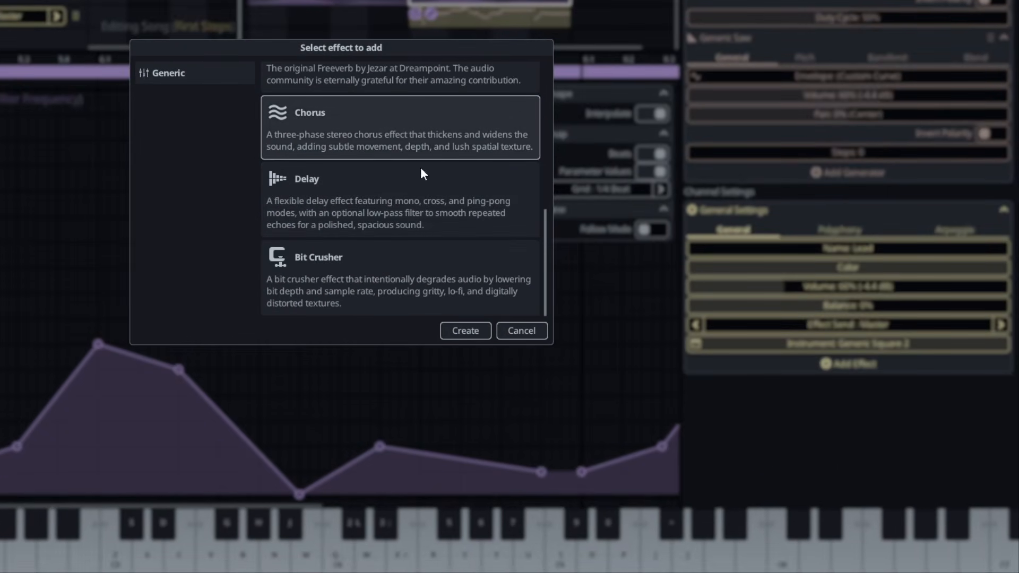
left_click(457, 330)
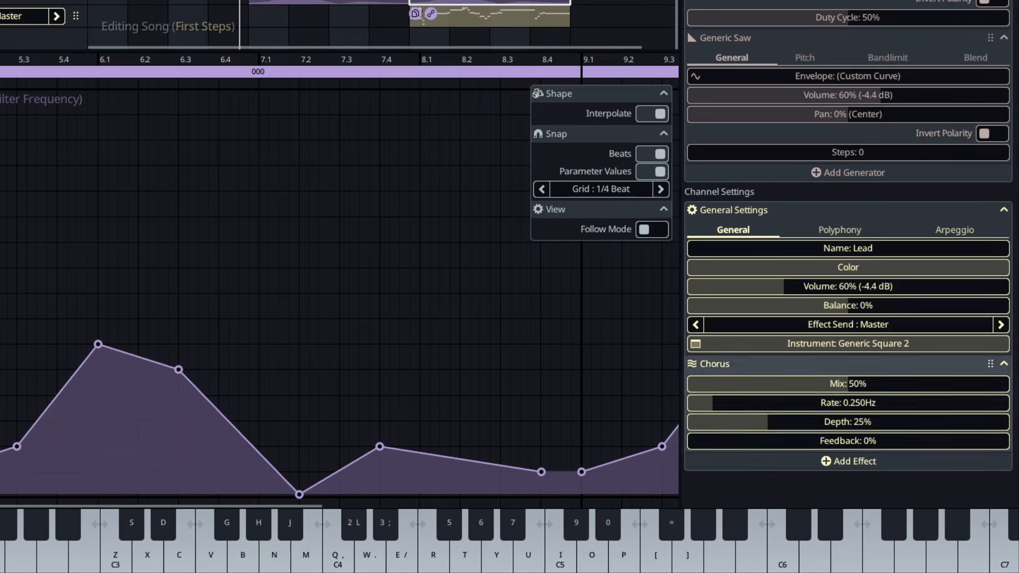
Step: Set the Lead chorus to 20% mix, 0.9 Hz rate, 8% depth and 10% feedback
double_click(891, 383)
type("20")
key("Tab")
type(".")
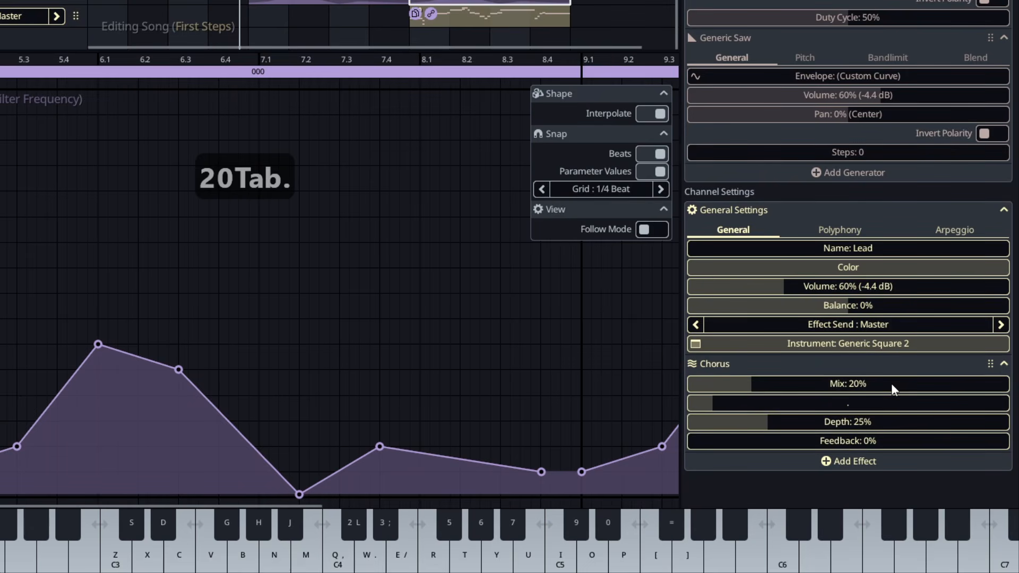
type("9")
key("Tab")
type("8")
key("Tab")
type("10")
key("Tab")
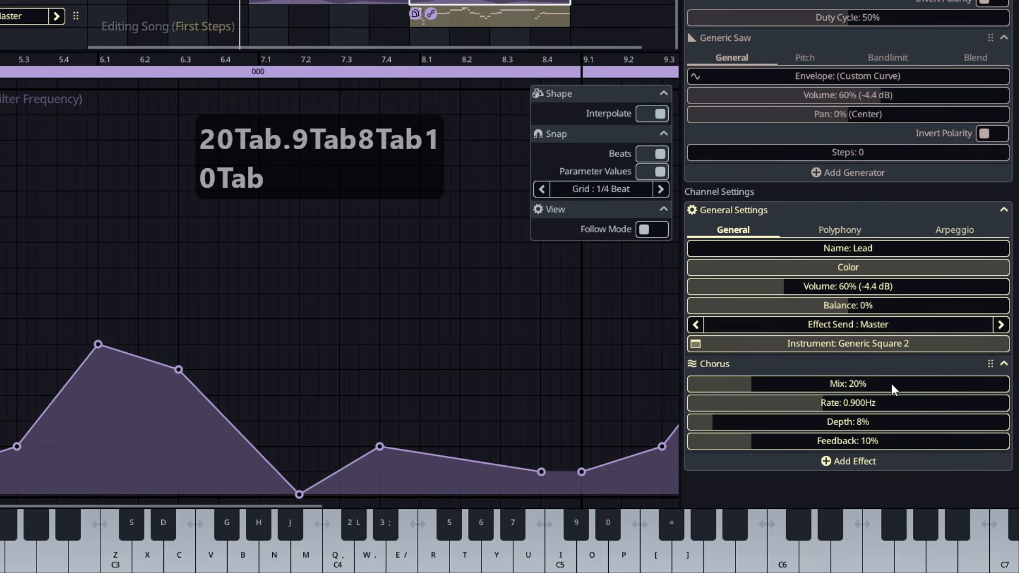
Step: Add a lowpass Filter effect to the Lead channel and set its frequency to 14000 Hz
left_click(863, 463)
left_click(498, 278)
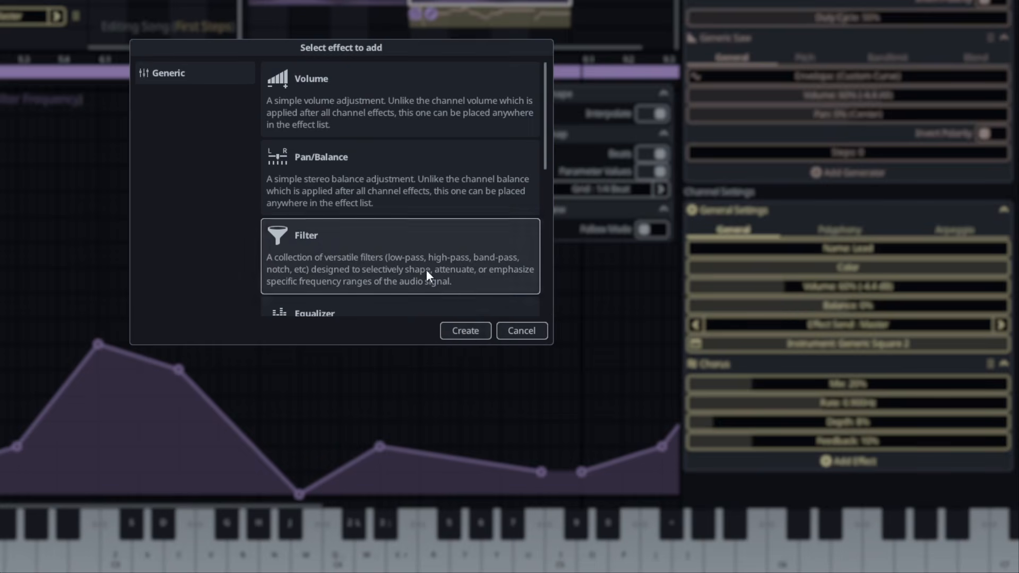
left_click(465, 330)
double_click(871, 436)
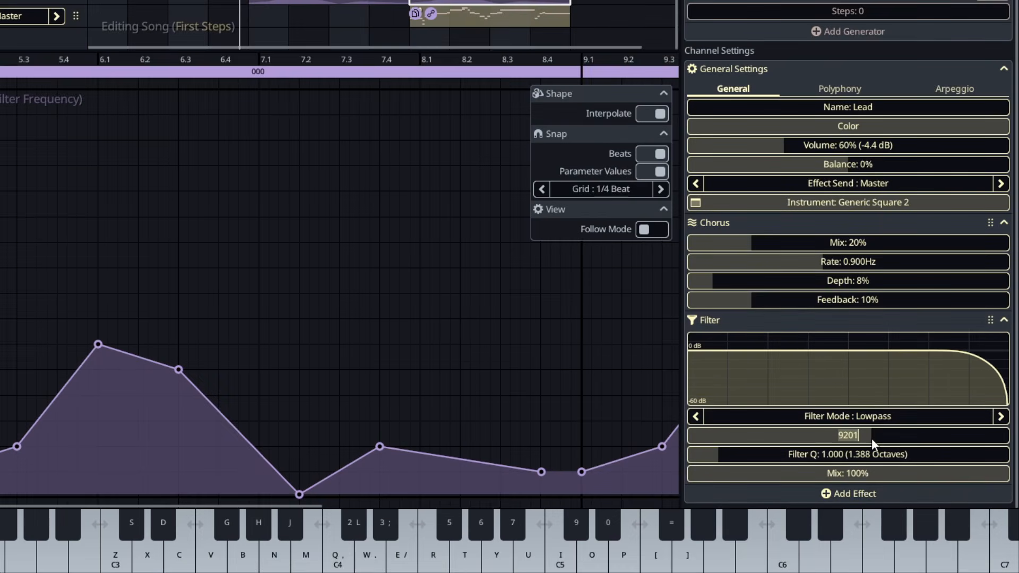
type("14000")
key("Return")
Step: Add a Delay effect to the Lead channel with 13% mix and a 70 ms delay time
left_click(848, 493)
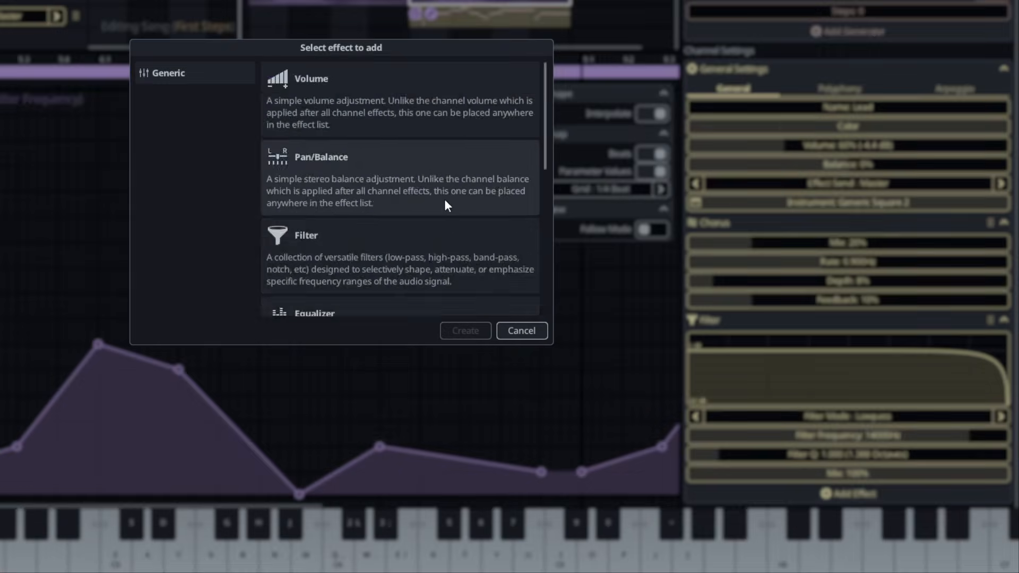
scroll(369, 208, "down", 5)
double_click(368, 209)
double_click(855, 380)
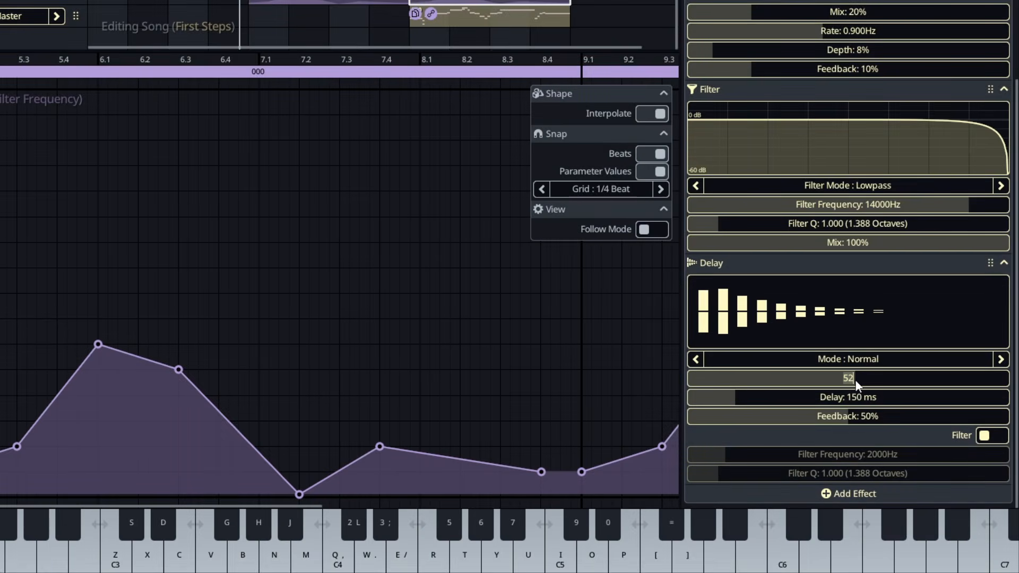
type("13")
key("Tab")
type(".07")
key("Tab")
key("Tab")
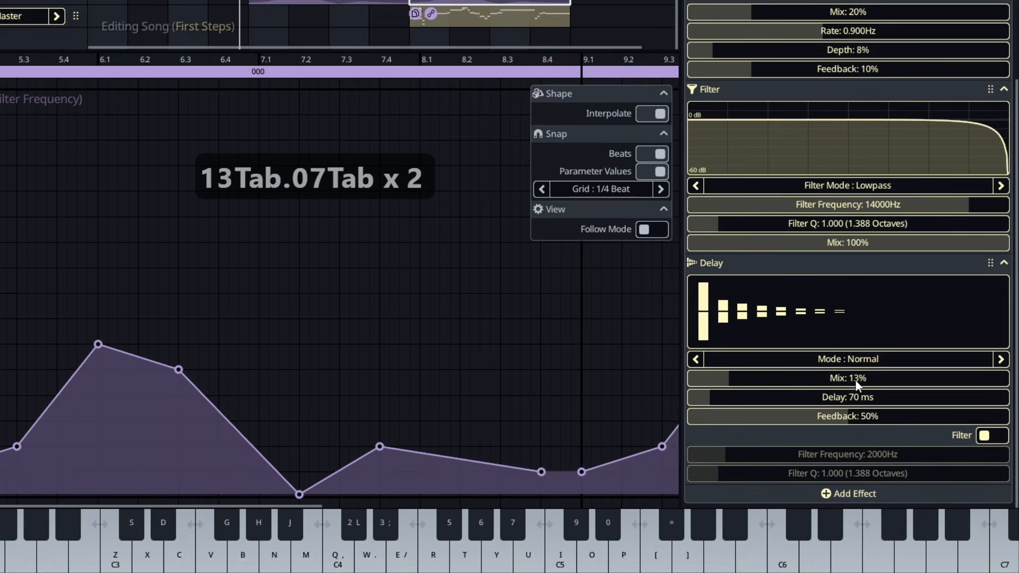
Step: Enable the Lead delay's built-in filter and set its frequency to 1200 Hz
left_click(990, 436)
double_click(947, 452)
type("1200")
key("Return")
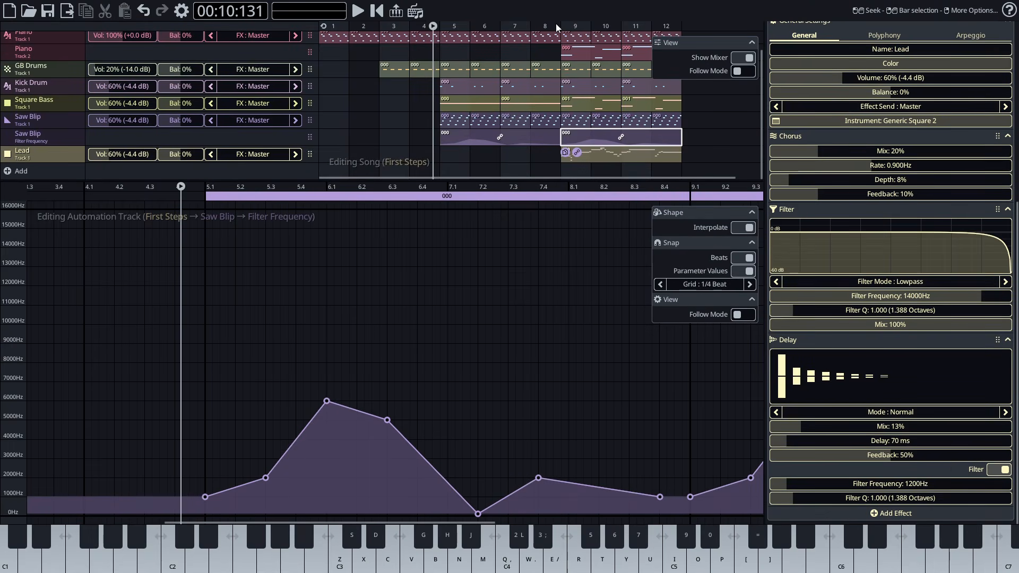
Step: Play the song from the end of bar 8 to hear the Lead effects, with the Lead pattern open in the piano roll
left_click(556, 24)
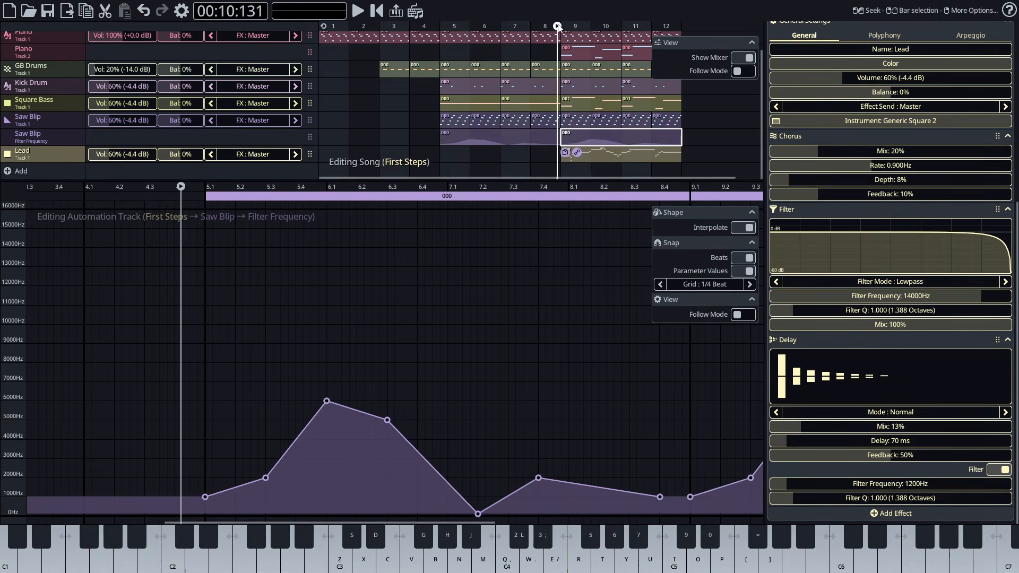
key("space")
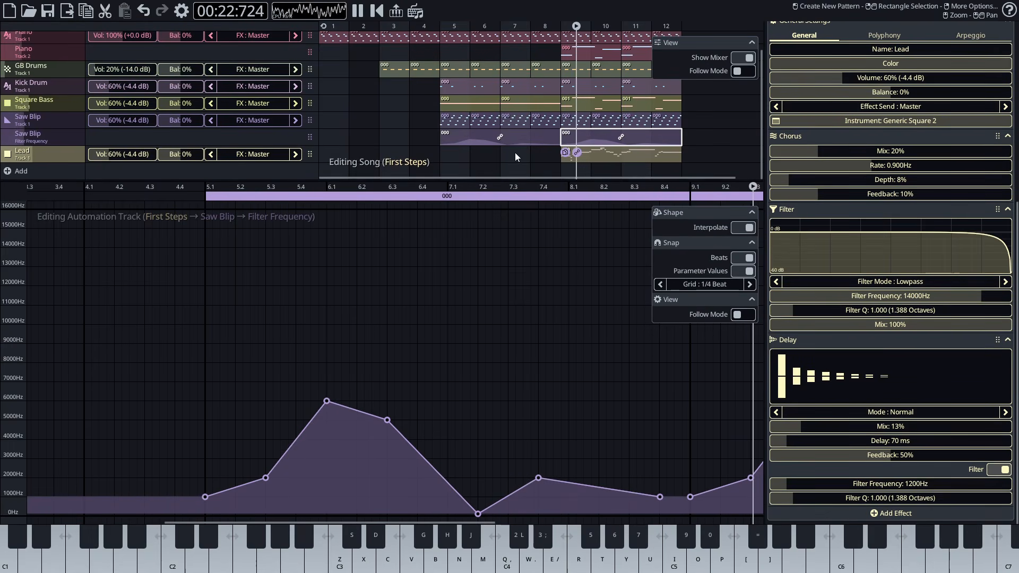
scroll(515, 152, "down", 2)
left_click(550, 153)
double_click(550, 153)
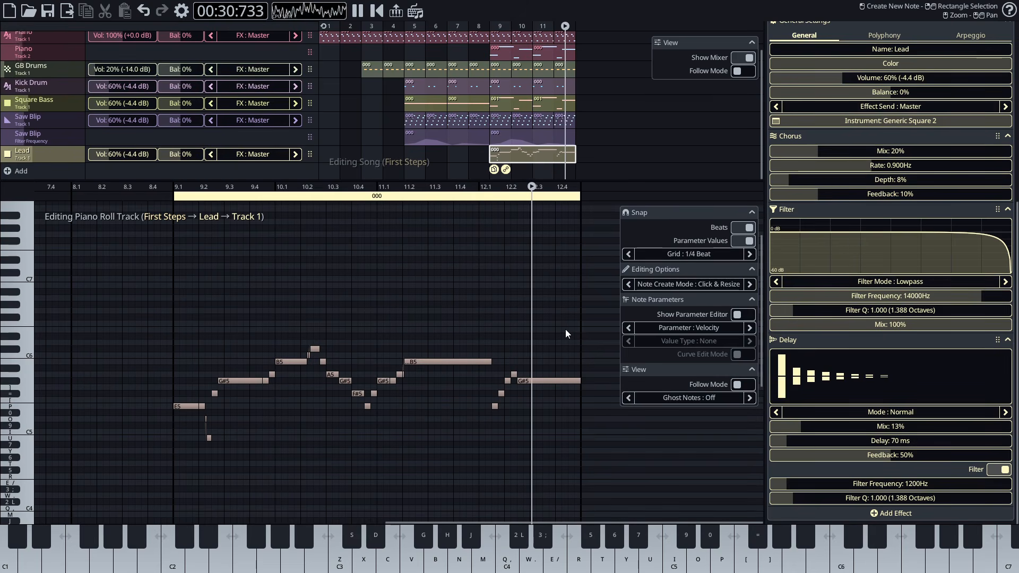
key("space")
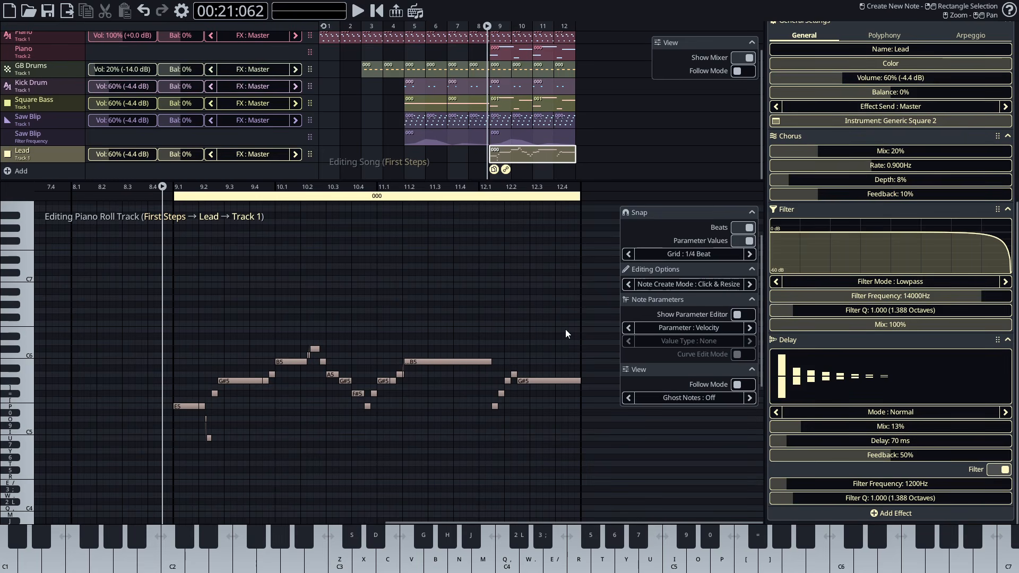
Step: Add a Reverb effect to the Piano channel after its filter
scroll(364, 161, "up", 1)
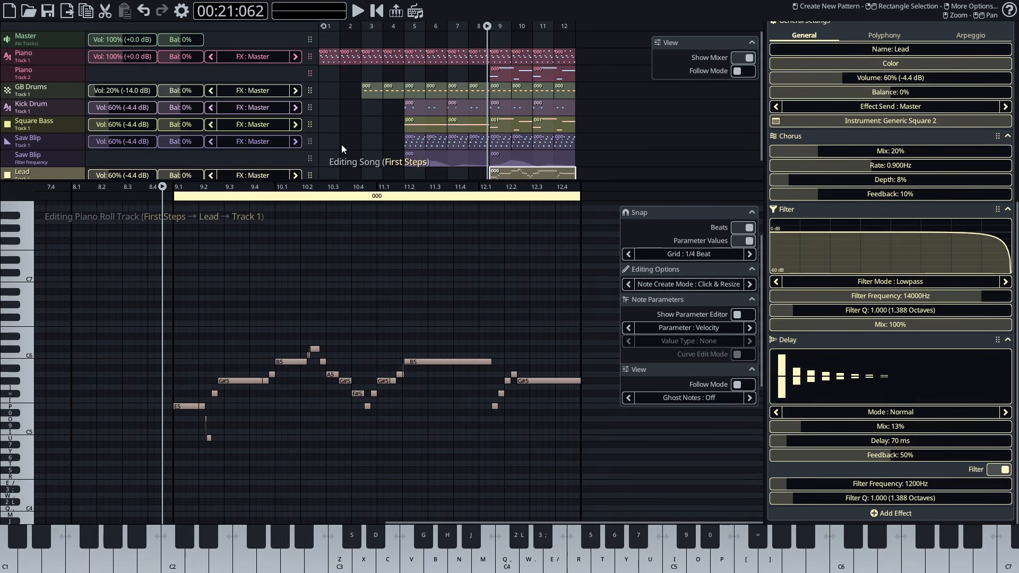
left_click(58, 57)
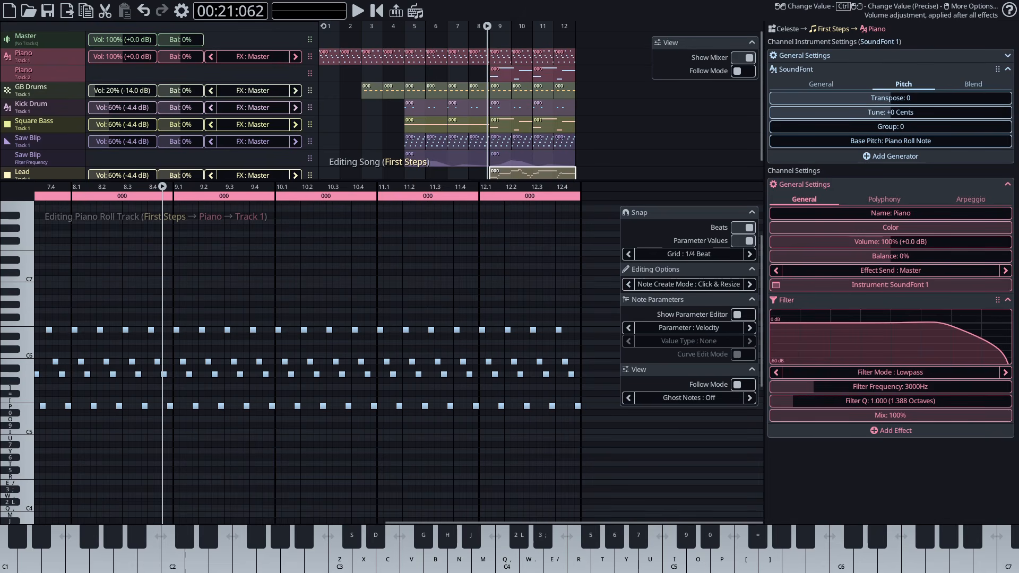
left_click(978, 433)
scroll(577, 331, "down", 3)
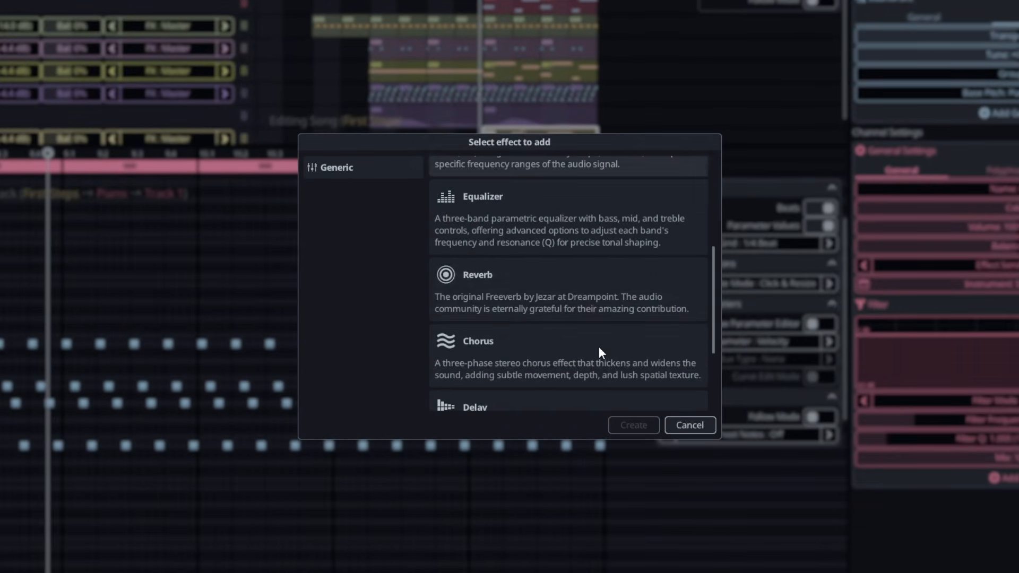
left_click(515, 279)
left_click(633, 425)
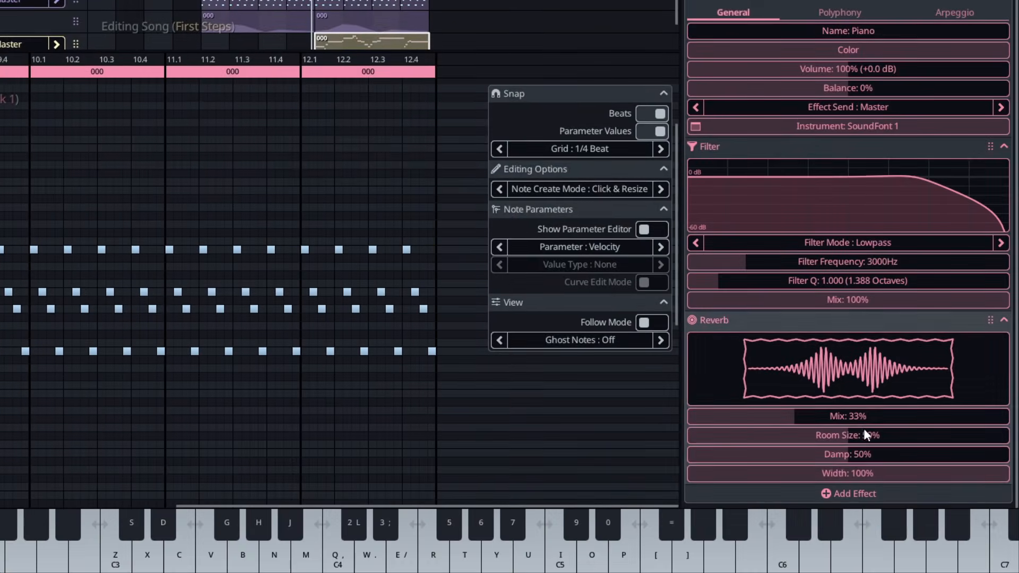
Step: Set the Piano reverb to 70% room size, 80% damp and 30% mix
double_click(865, 431)
type("70")
key("Tab")
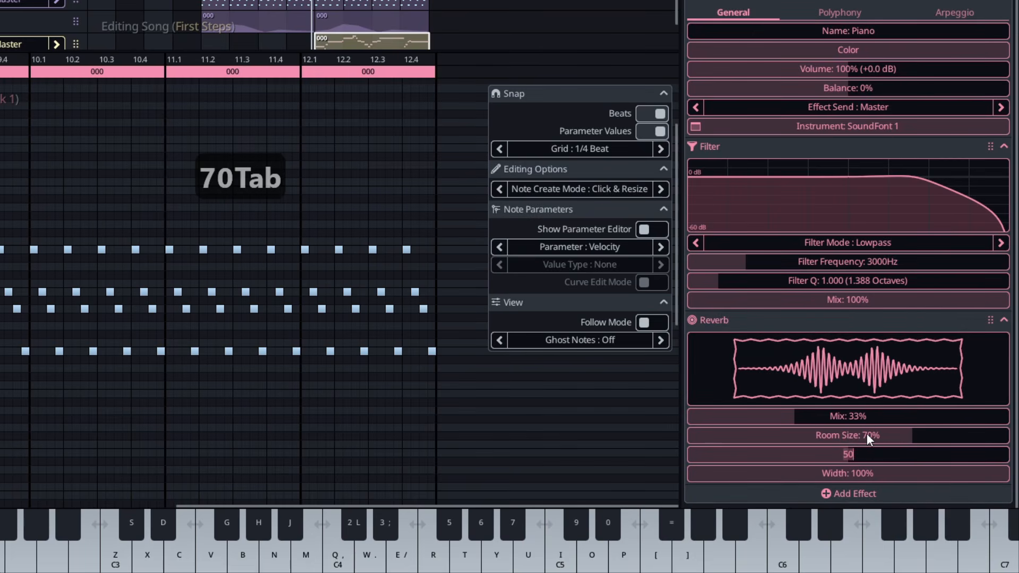
type("80")
key("Tab")
double_click(874, 419)
type("3")
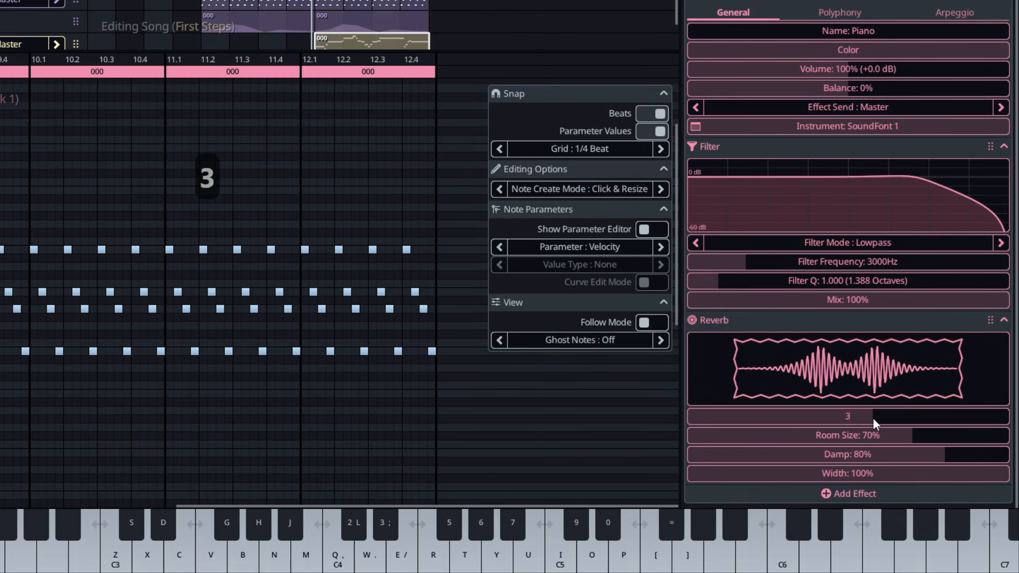
type("0")
key("Return")
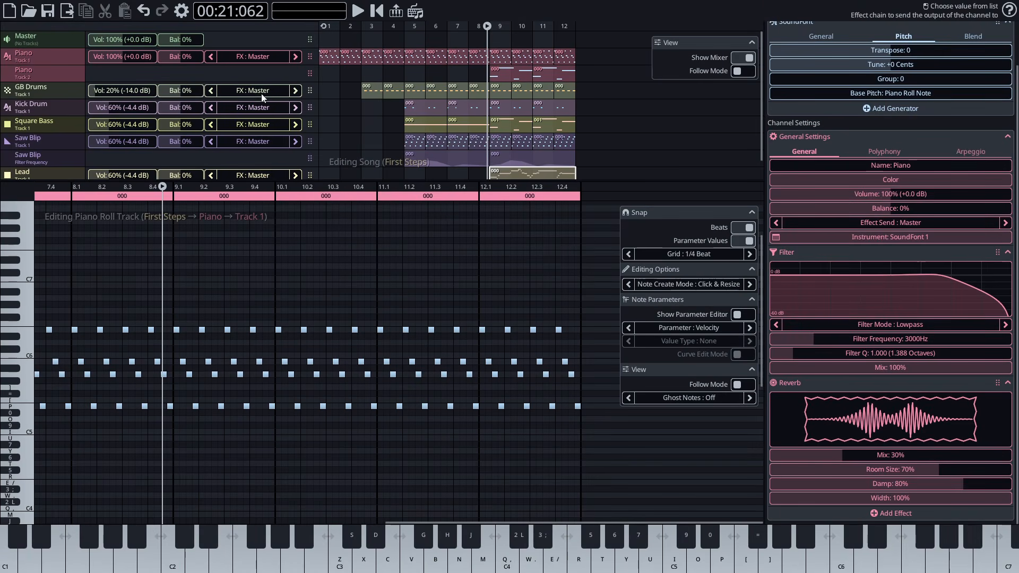
Step: Add a new effect chain to the song and name it Reverb
scroll(139, 67, "down", 1)
left_click(50, 173)
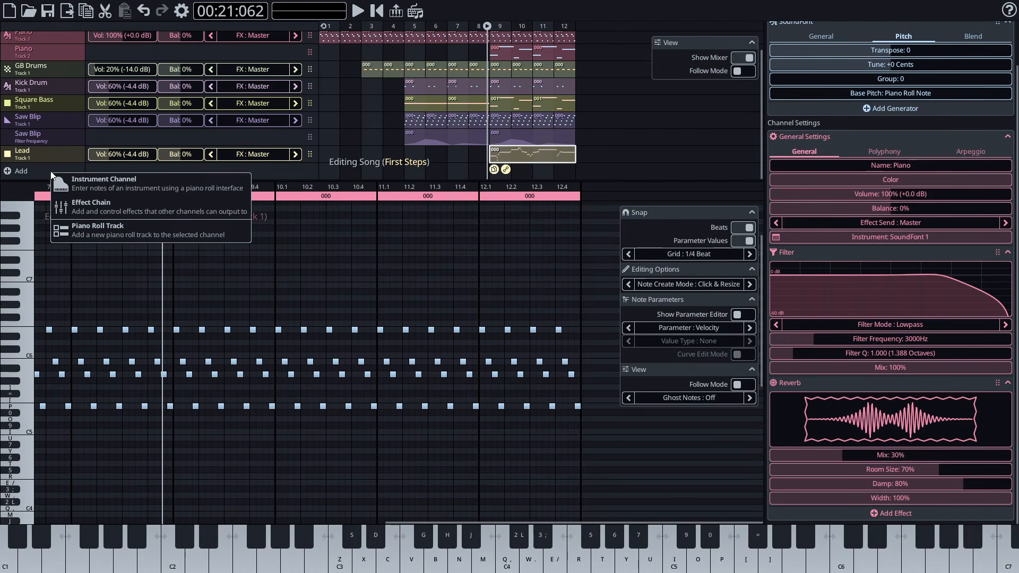
left_click(108, 209)
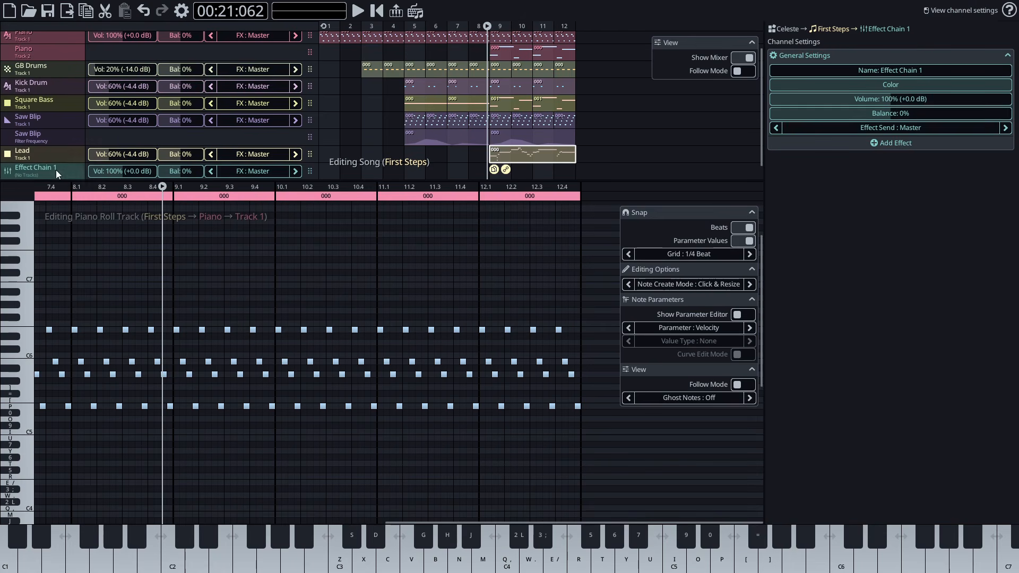
left_click(918, 71)
type("Reverb")
key("Return")
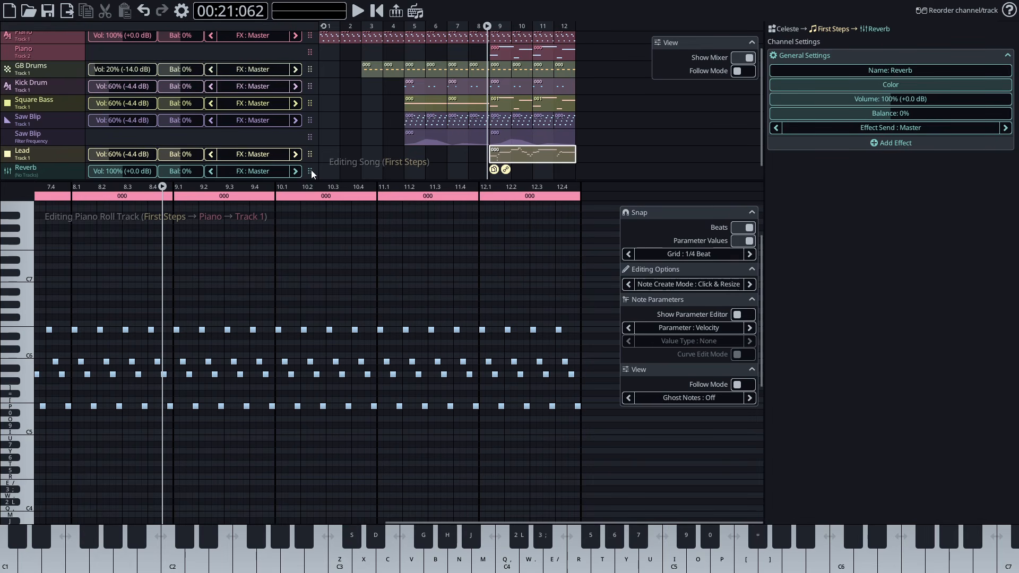
Step: Add a Reverb effect to the Reverb chain and move the chain up to sit directly below Master
left_click(891, 143)
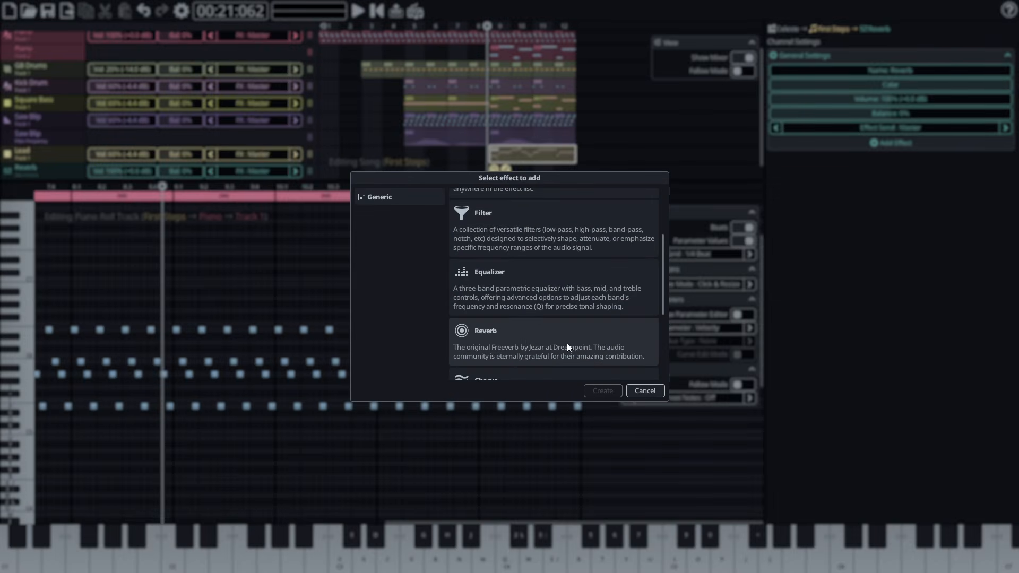
left_click(518, 336)
left_click(602, 391)
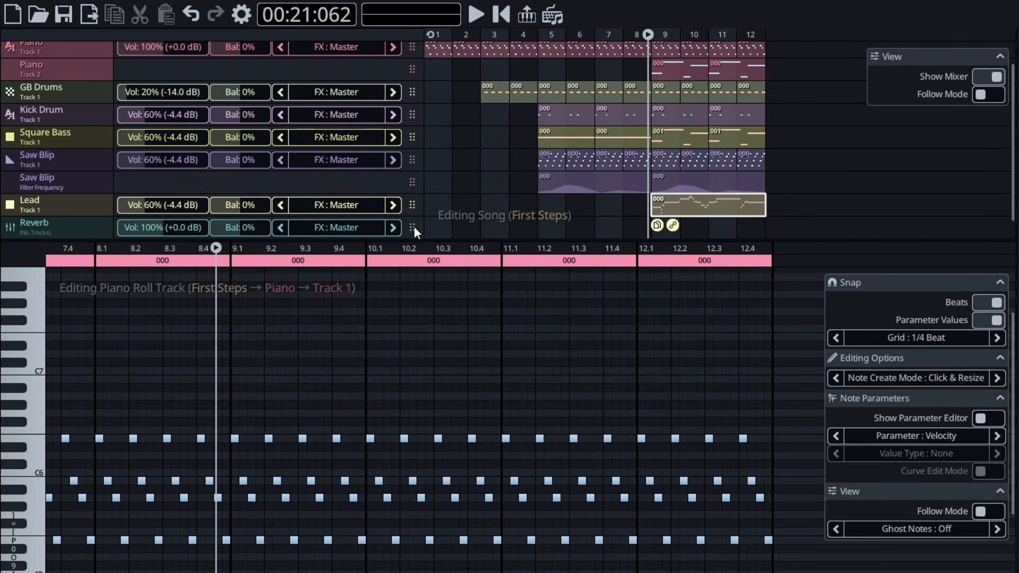
left_click_drag(413, 226, 408, 42)
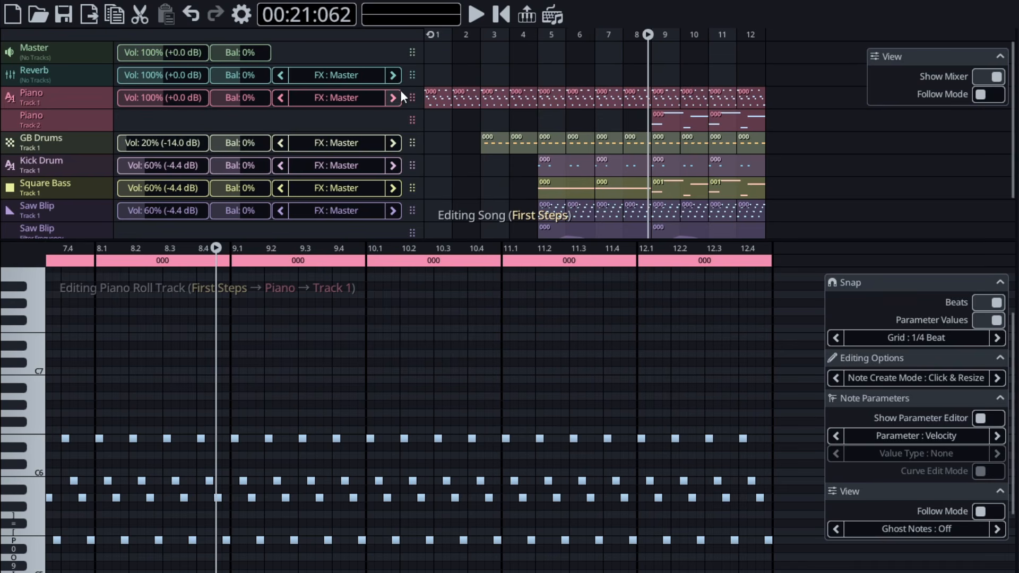
Step: Route the GB Drums, Kick Drum, Square Bass, Saw Blip and Lead channels to the Reverb effect chain
left_click(377, 148)
left_click(381, 164)
scroll(473, 123, "down", 2)
left_click(394, 205)
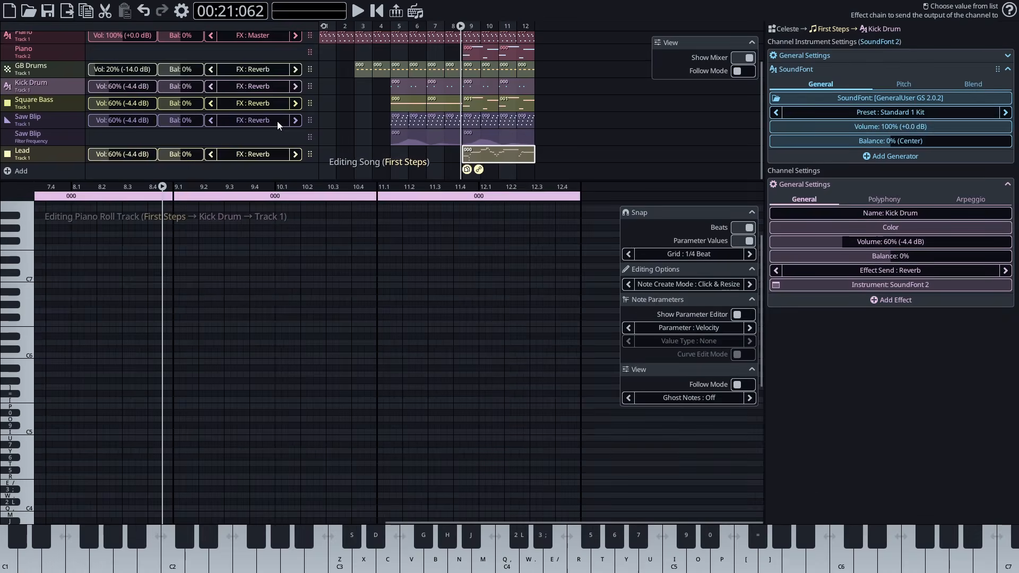
Step: Hide the mixer controls and play the whole song from the beginning to hear the shared reverb
left_click(741, 57)
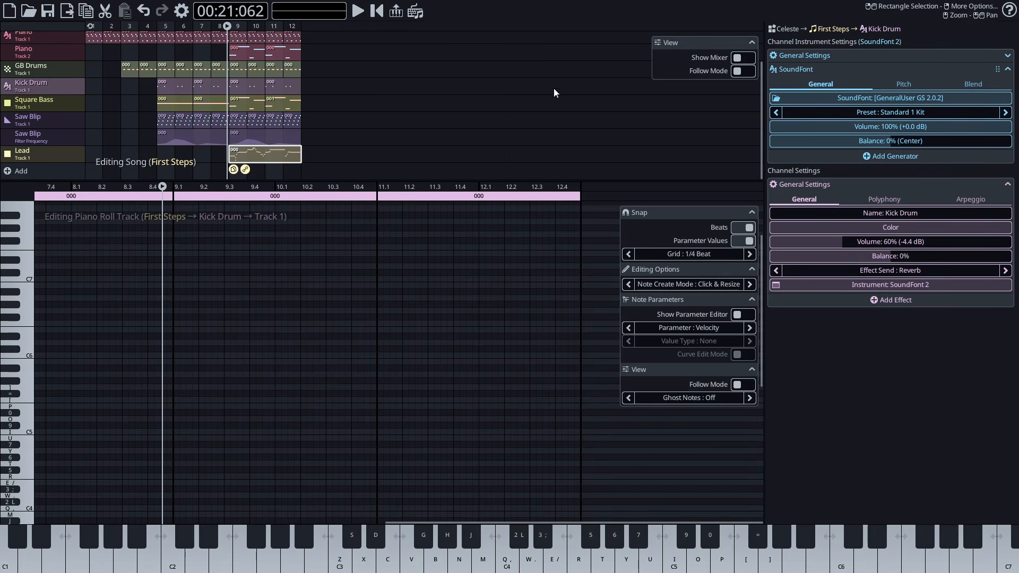
scroll(413, 138, "up", 2)
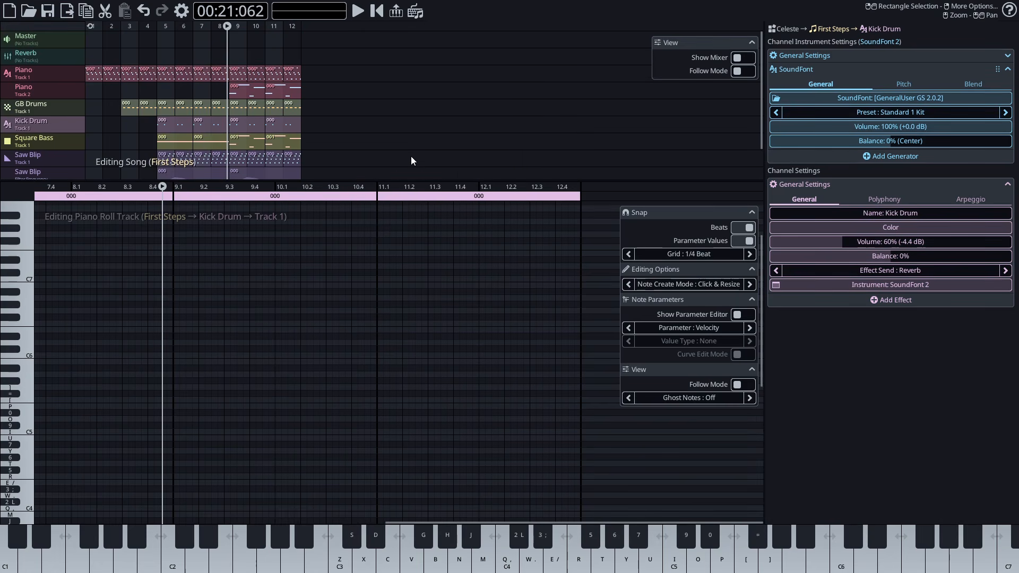
scroll(405, 146, "up", 2)
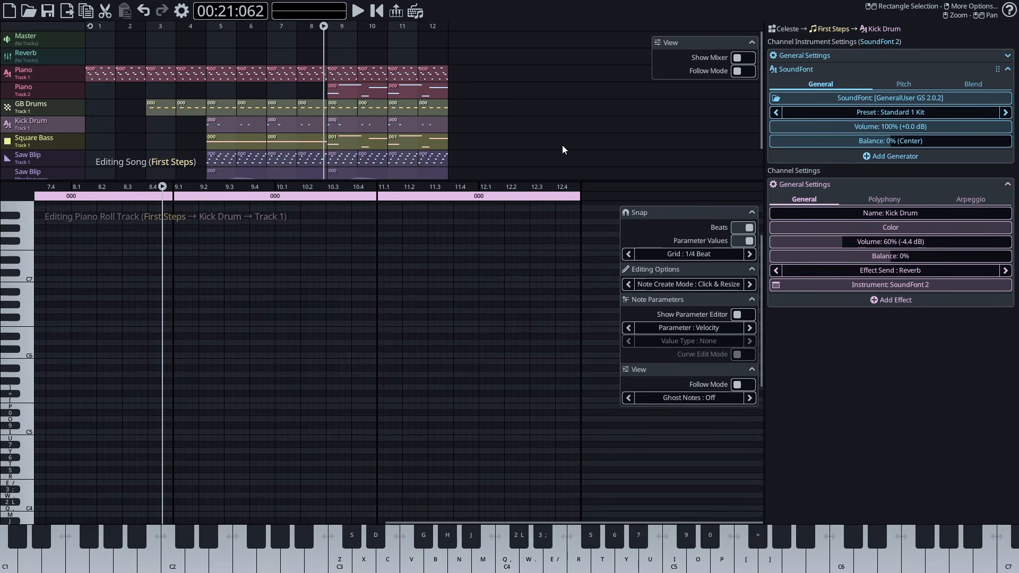
key("shift+space")
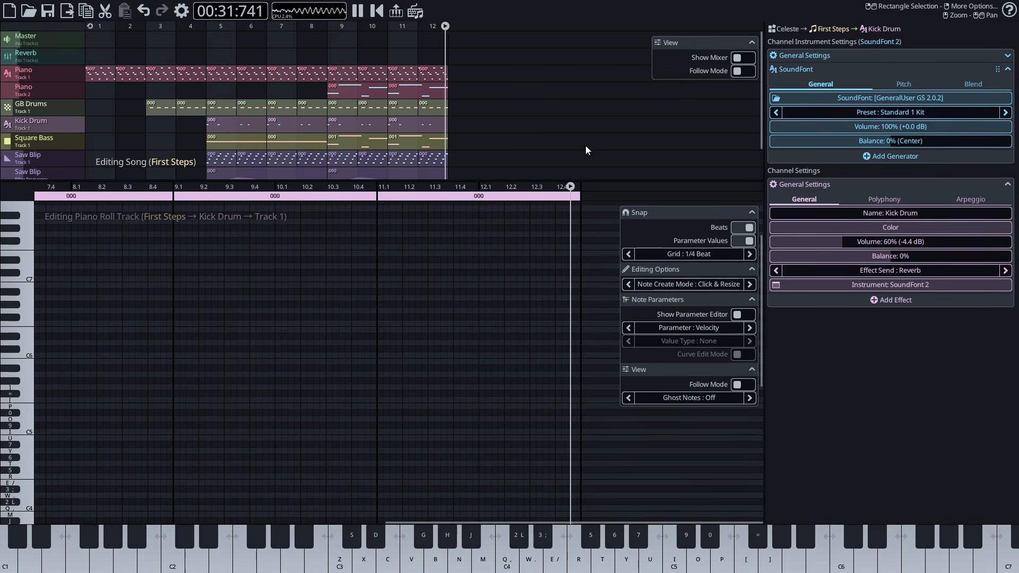
key("space")
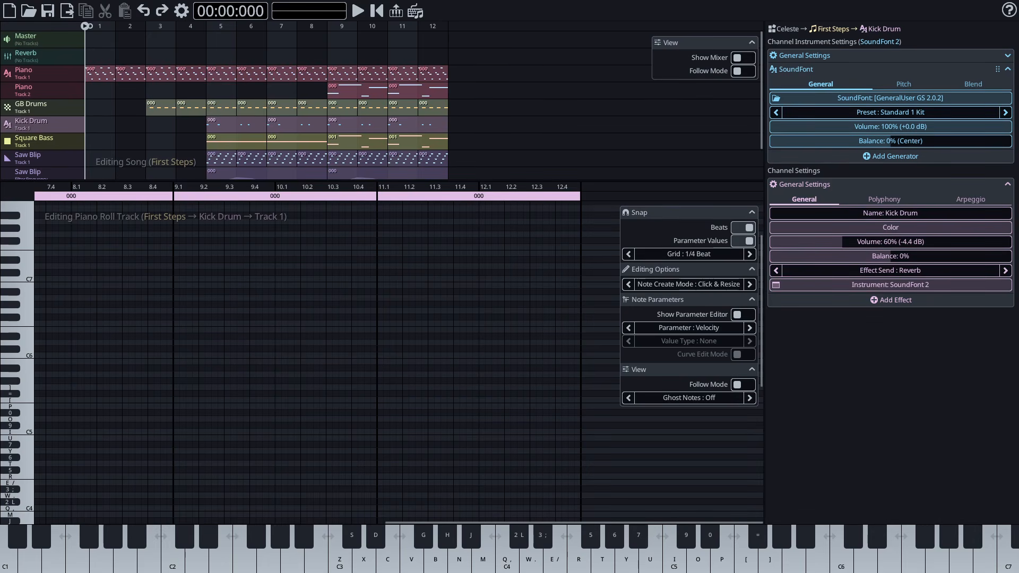
Step: Add a new instrument channel that uses the Game Boy Noise instrument
scroll(527, 14, "down", 2)
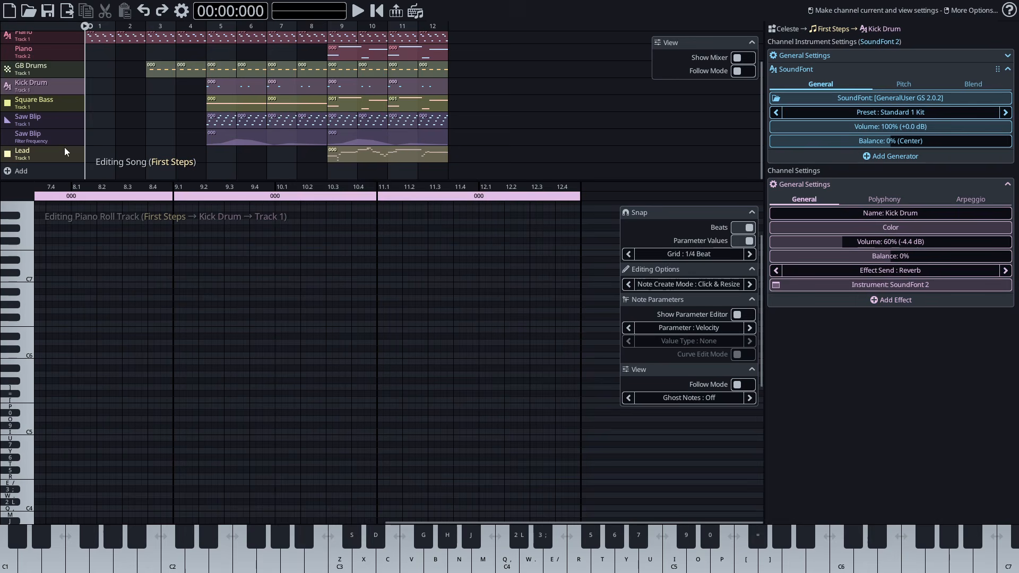
left_click(43, 170)
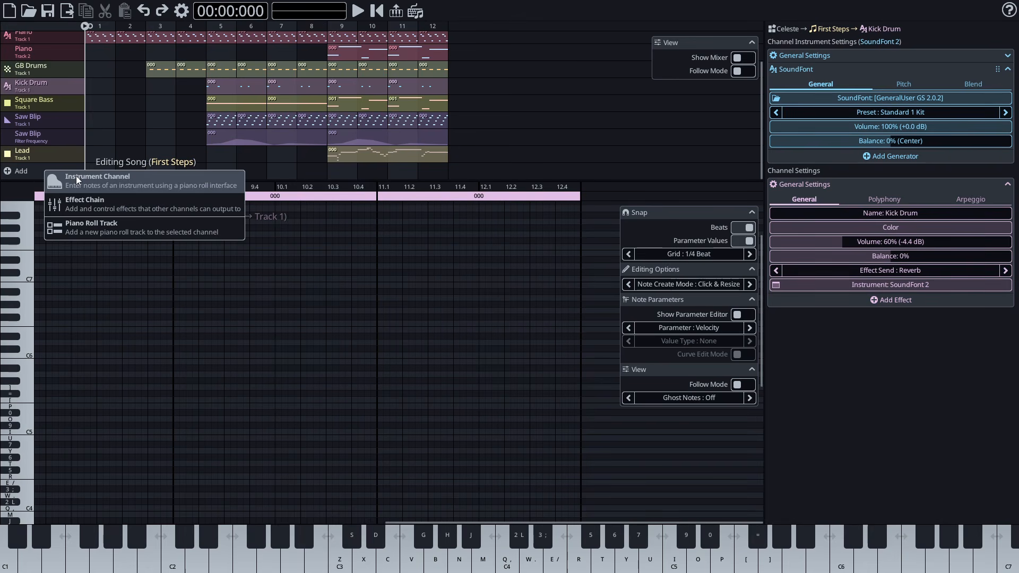
left_click(75, 176)
left_click(385, 270)
left_click(607, 285)
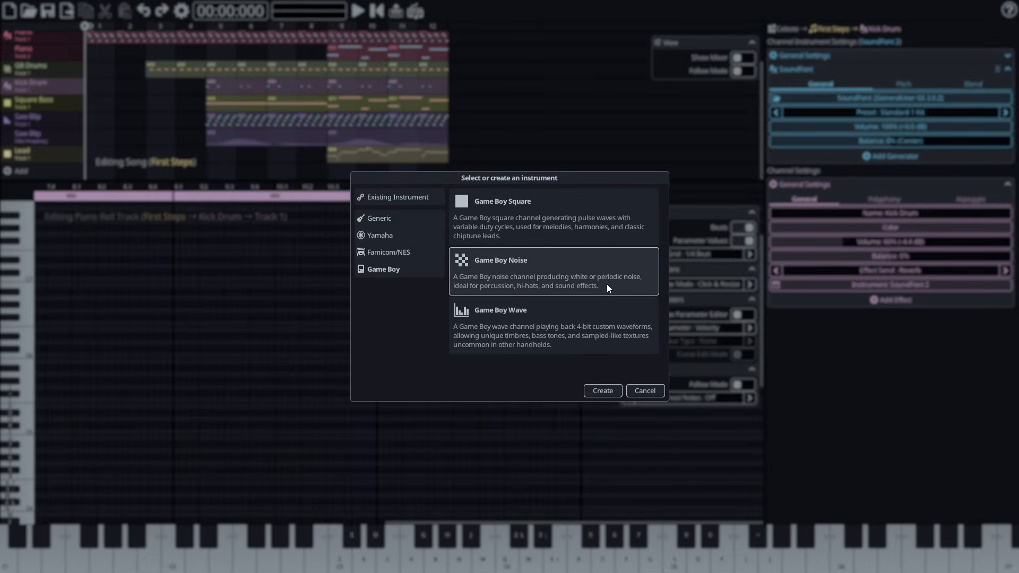
left_click(606, 391)
Step: Rename the new noise channel to Cymbal Swell
left_click(915, 224)
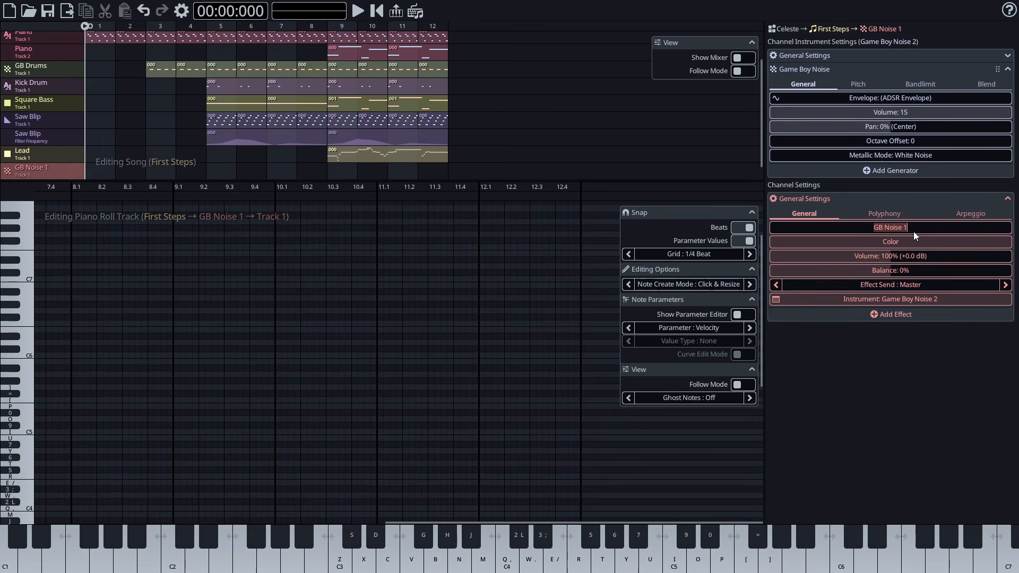
type("Cymbal We")
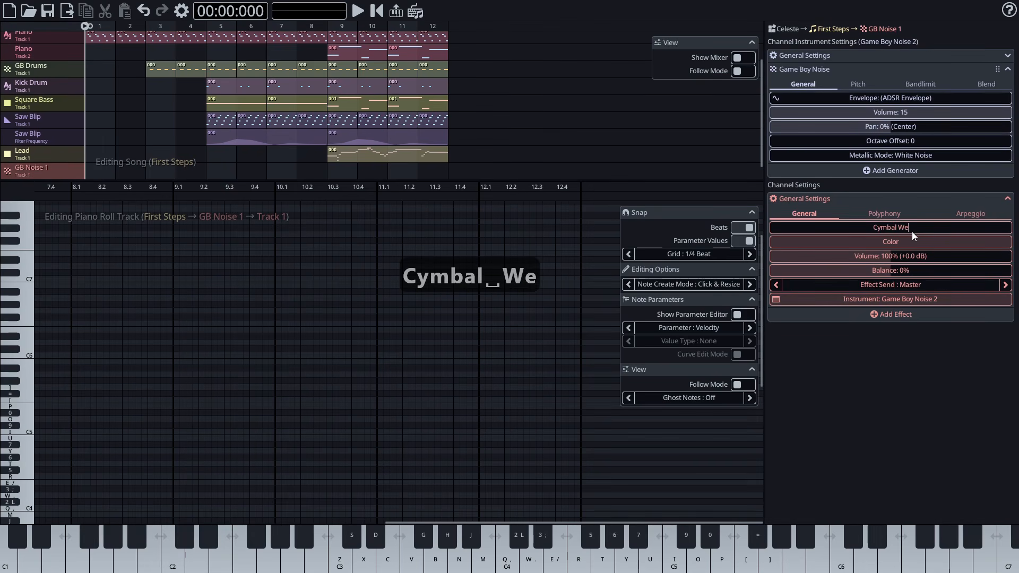
key("BackSpace")
key("BackSpace")
type("Swell")
key("Return")
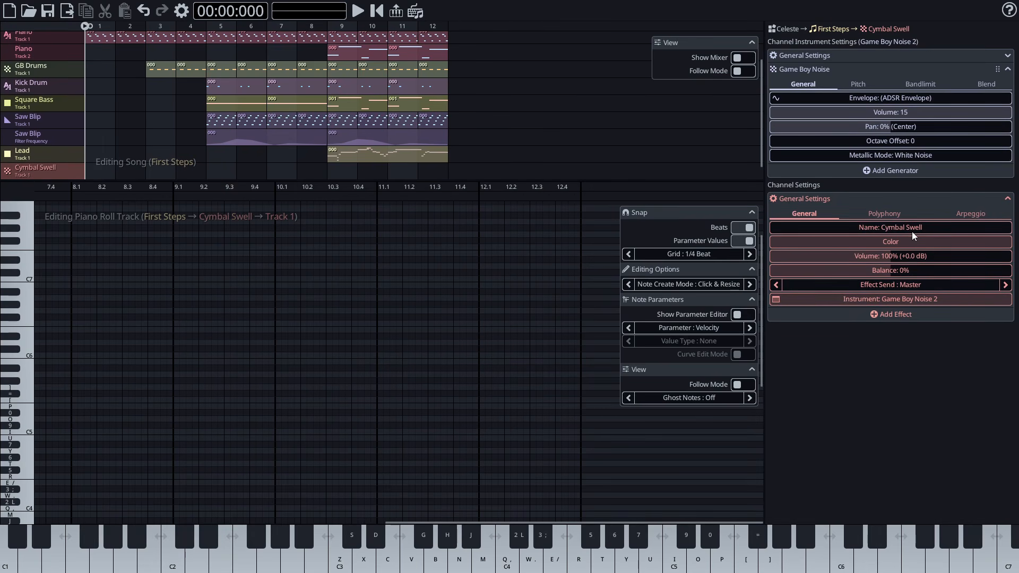
Step: Show the mixer, set Cymbal Swell to 20% volume with its output sent to Reverb, and place it below GB Drums
left_click(742, 60)
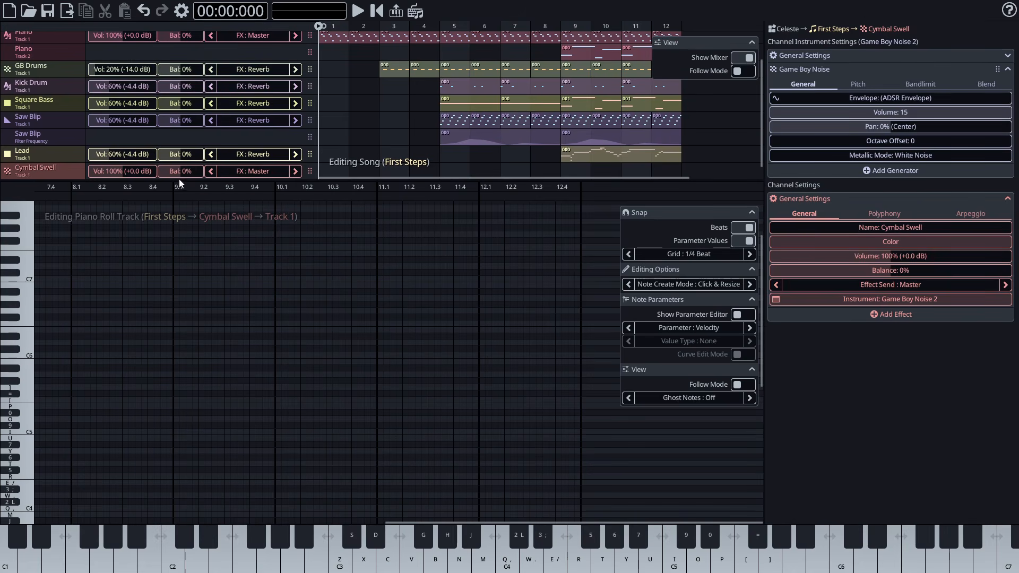
double_click(119, 173)
type("20")
key("Tab")
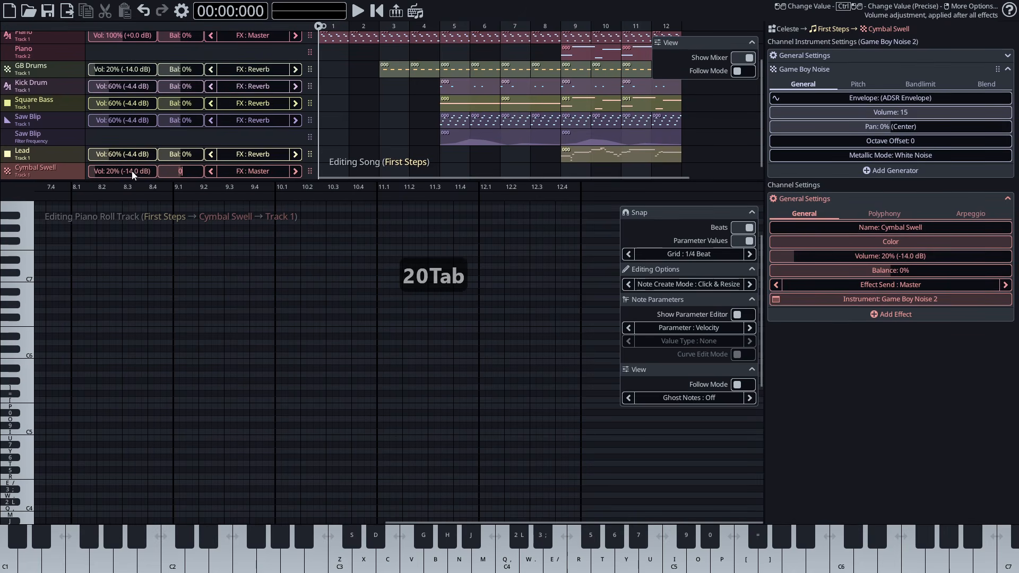
left_click_drag(305, 168, 312, 88)
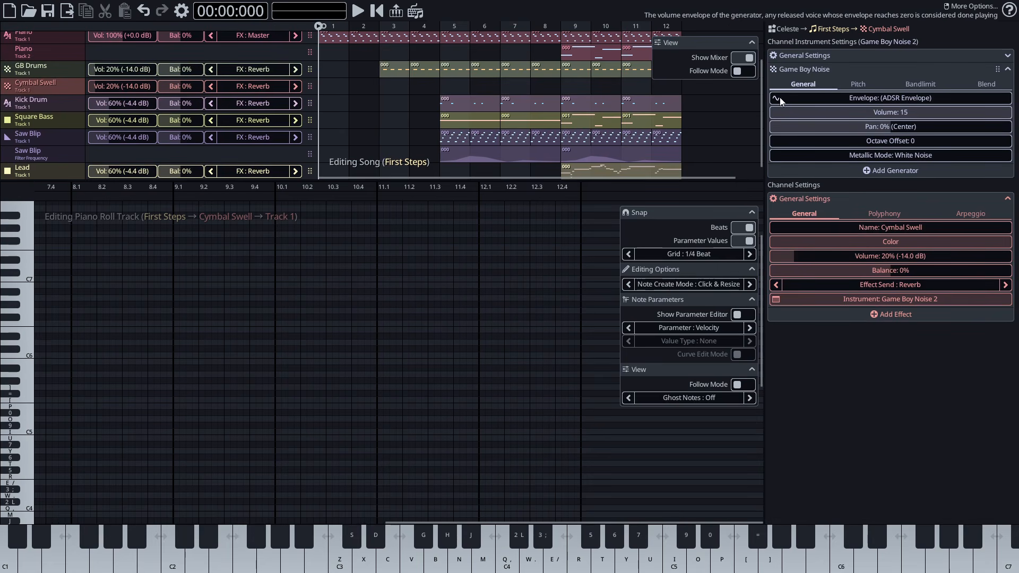
Step: Set the Cymbal Swell envelope's release to 0 ms and control its generator volume with an automation track
left_click(891, 98)
left_click_drag(662, 303, 639, 304)
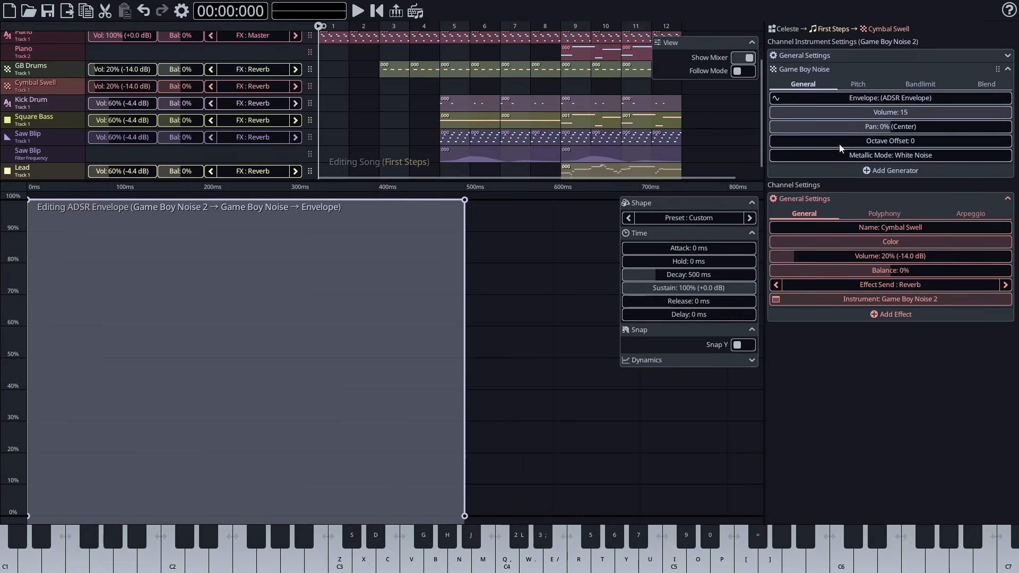
right_click(877, 110)
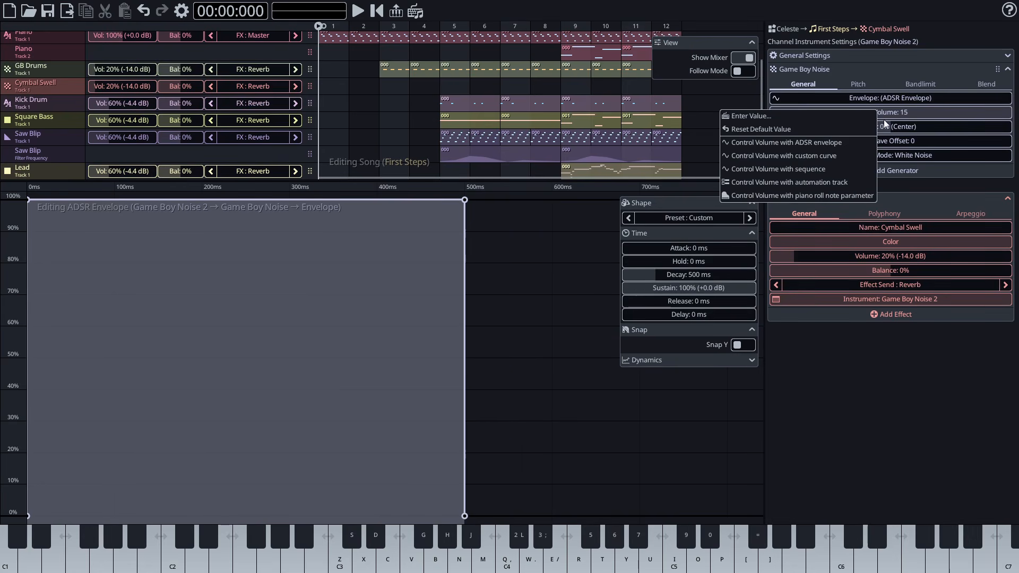
left_click(845, 183)
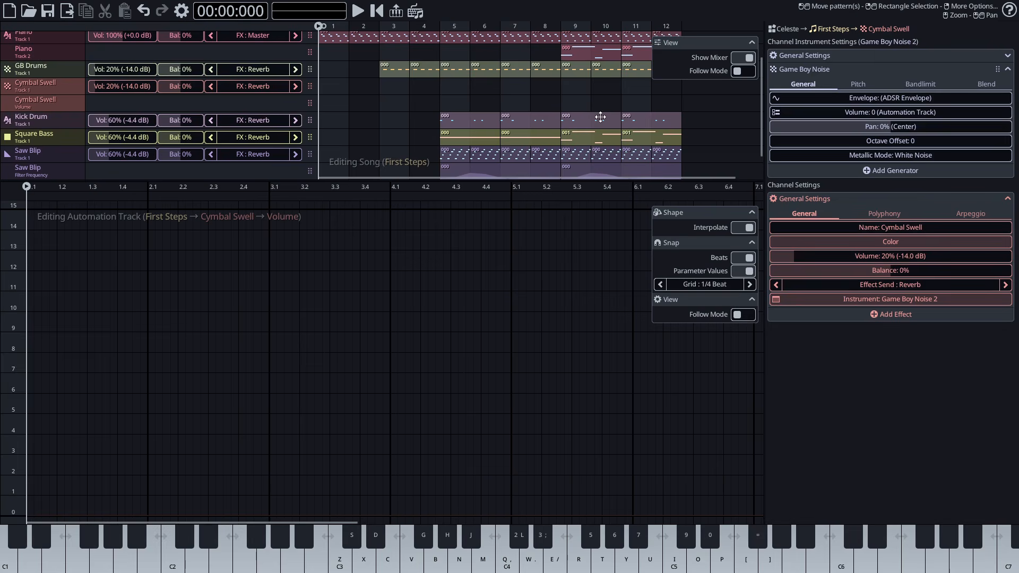
Step: Create two-bar patterns covering bars 8 and 9 on Cymbal Swell's note track and its volume automation track
left_click(548, 83)
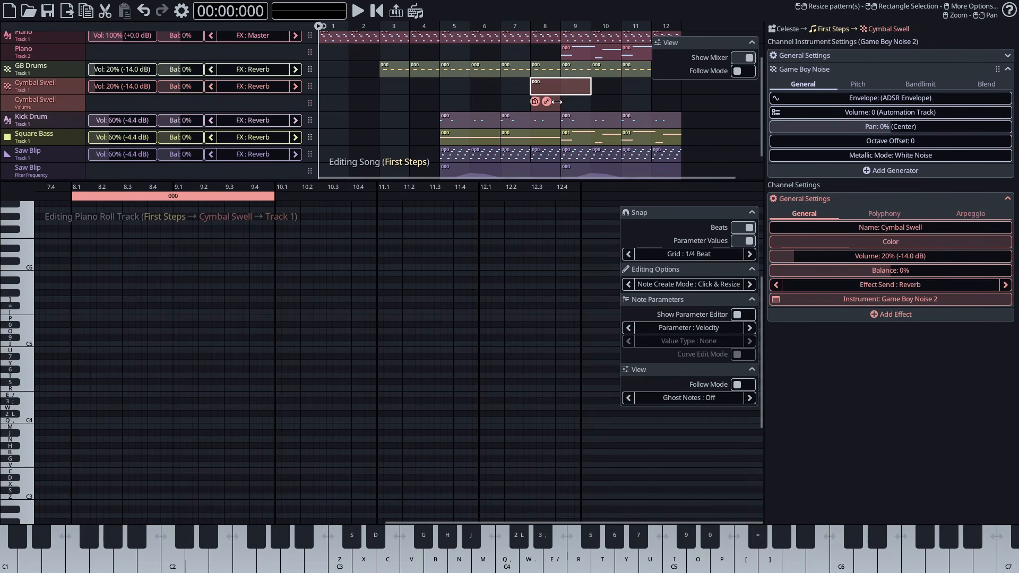
left_click(555, 104)
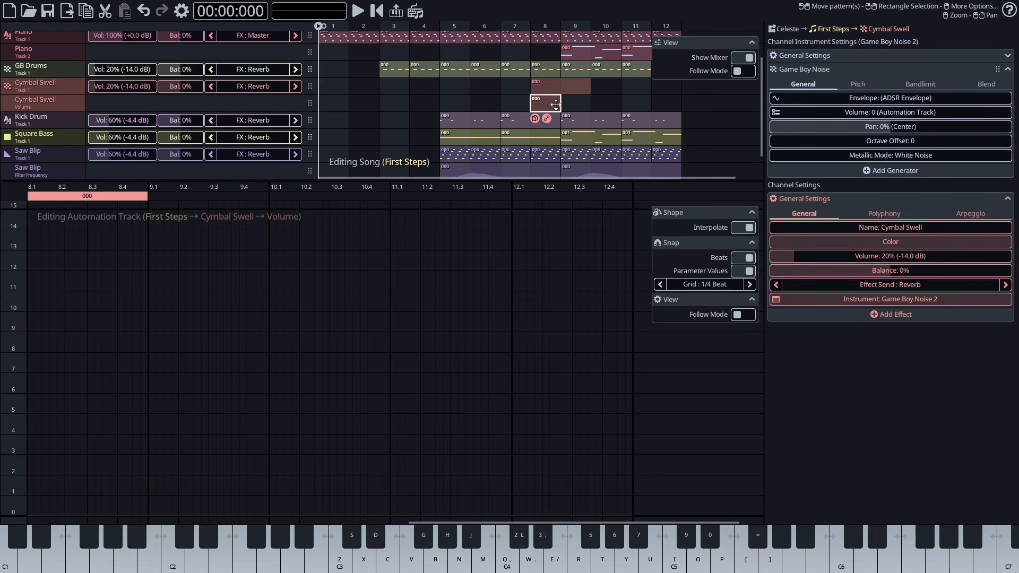
left_click_drag(566, 106, 591, 106)
Step: Draw a C#5 note from 8.3 to 9.1 in the Cymbal Swell pattern, followed by a slightly higher note through bar 9
left_click(552, 85)
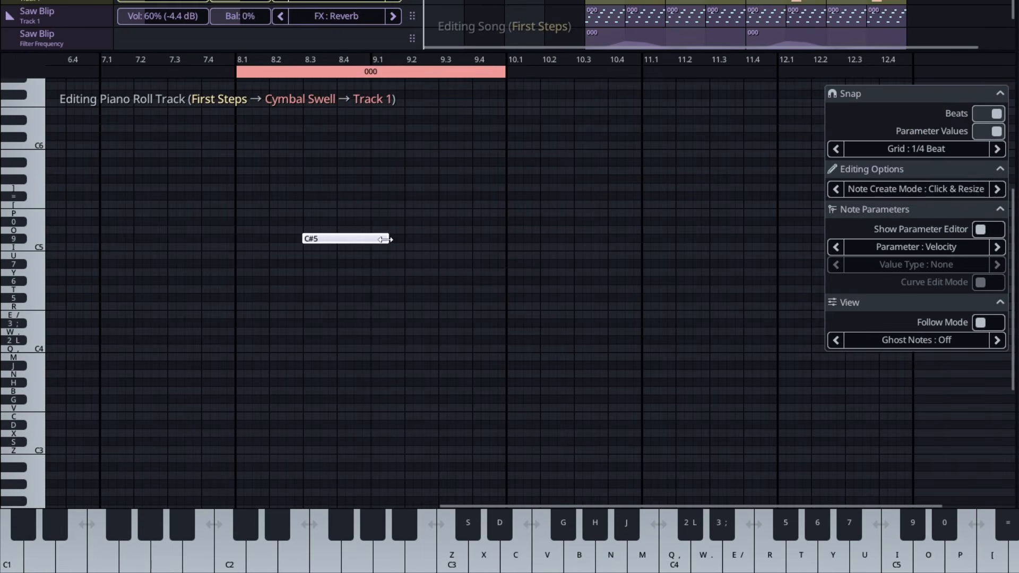
left_click_drag(386, 240, 369, 240)
left_click(388, 232)
left_click_drag(436, 231, 503, 230)
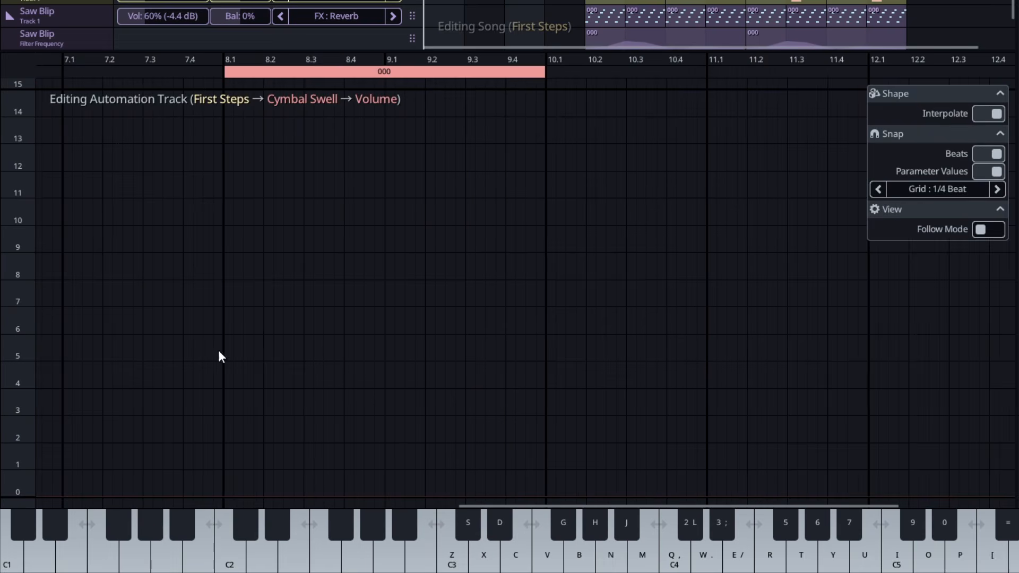
Step: Draw the Cymbal Swell volume curve from 0 at 8.3 to 15 just before 9.1, held to 9.1, then 4 at 9.2 and 0 at 9.4
left_click_drag(305, 492, 306, 511)
left_click_drag(367, 103, 370, 71)
left_click(386, 85)
left_click_drag(448, 392, 435, 389)
left_click(508, 496)
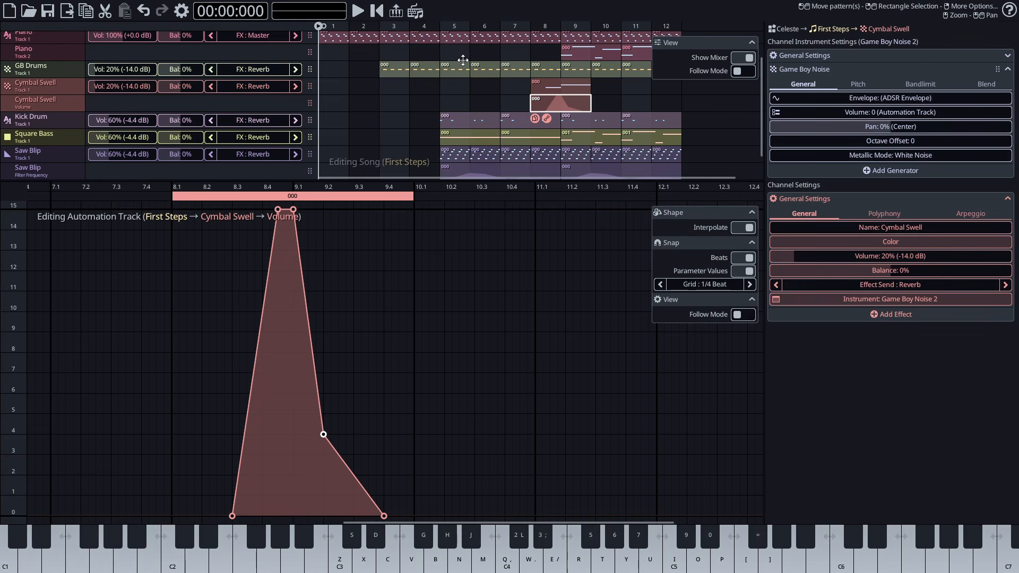
Step: Play the song to hear the cymbal swell in context, and stop playback
key("space")
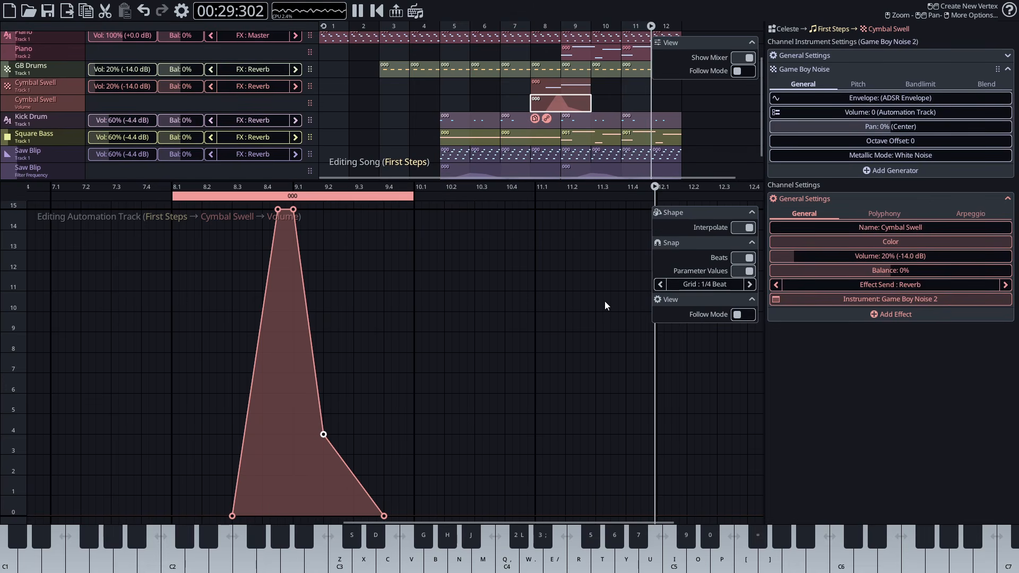
key("space")
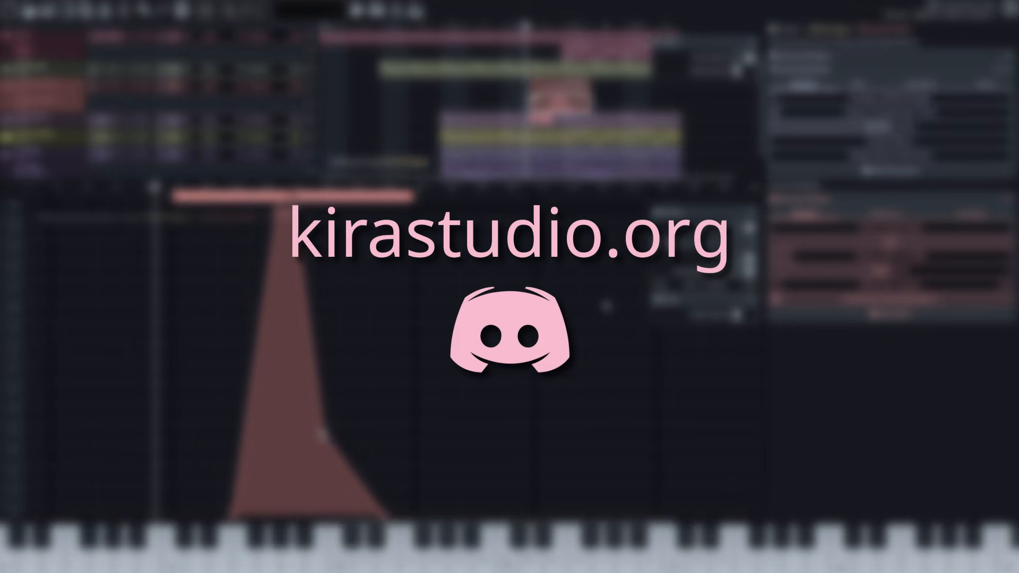